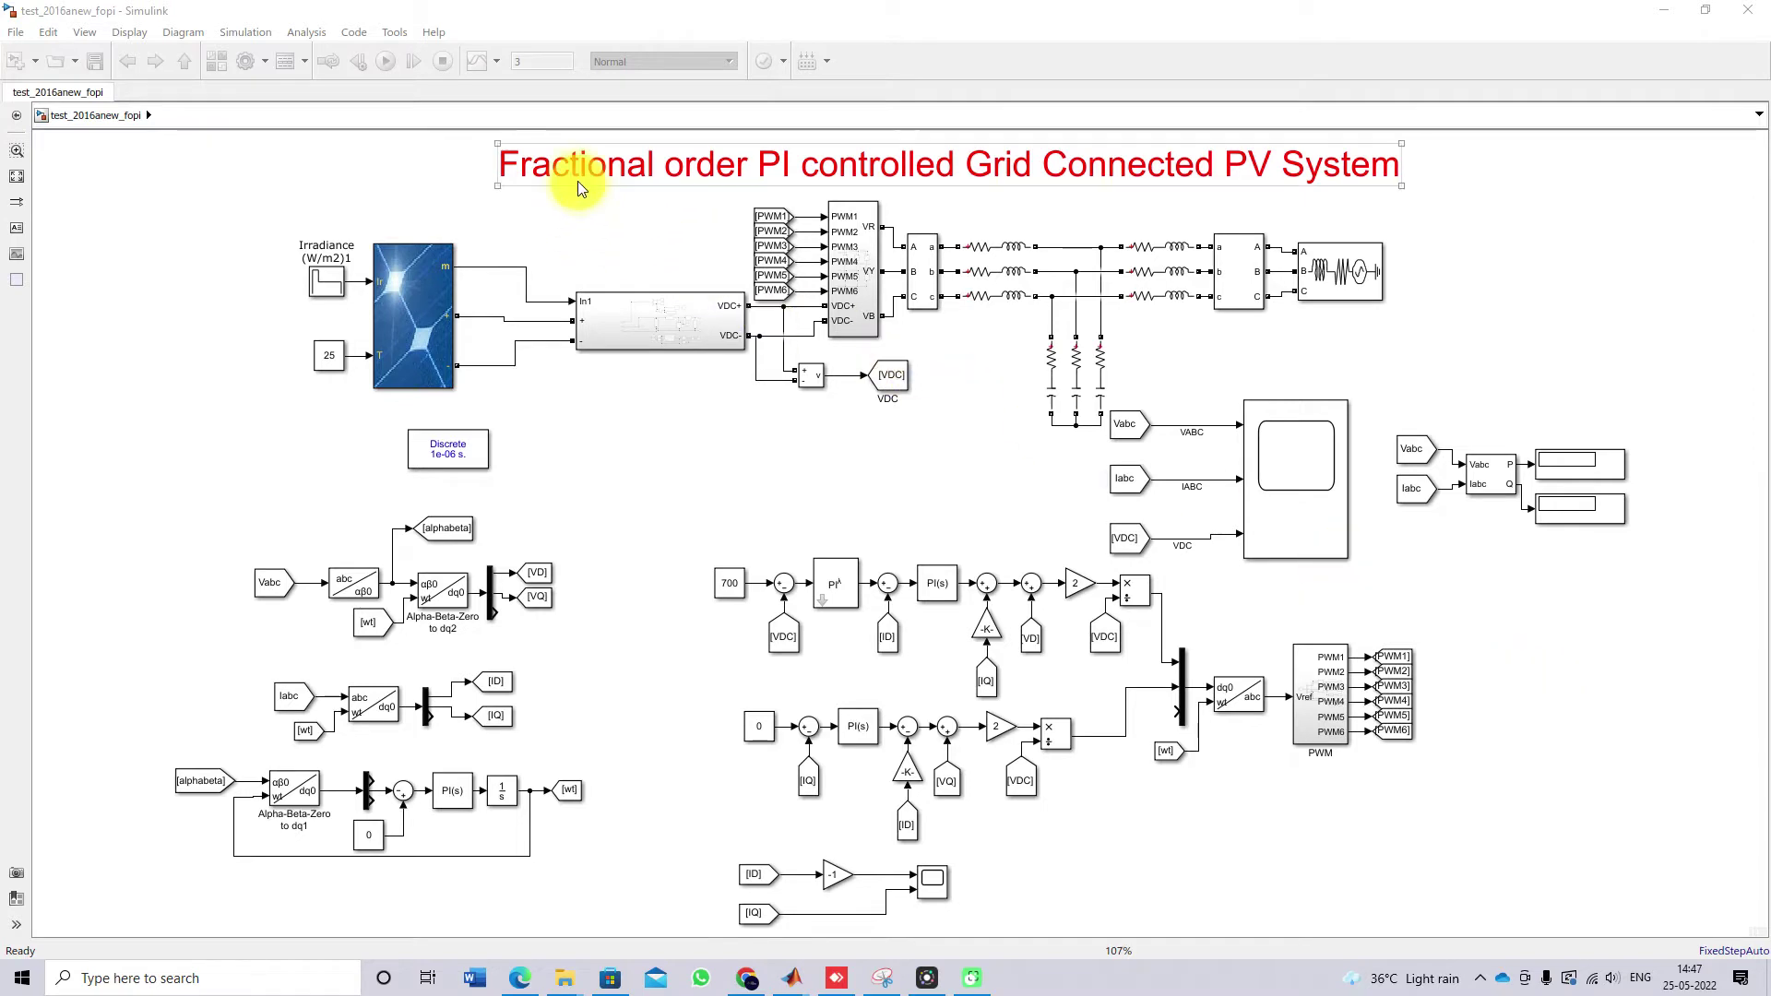
Circle the 700 reference, its VDC comparison and the fractional-order PI controller with the annotation pen, and clear the markup.
drag(759, 522, 694, 579)
click(745, 522)
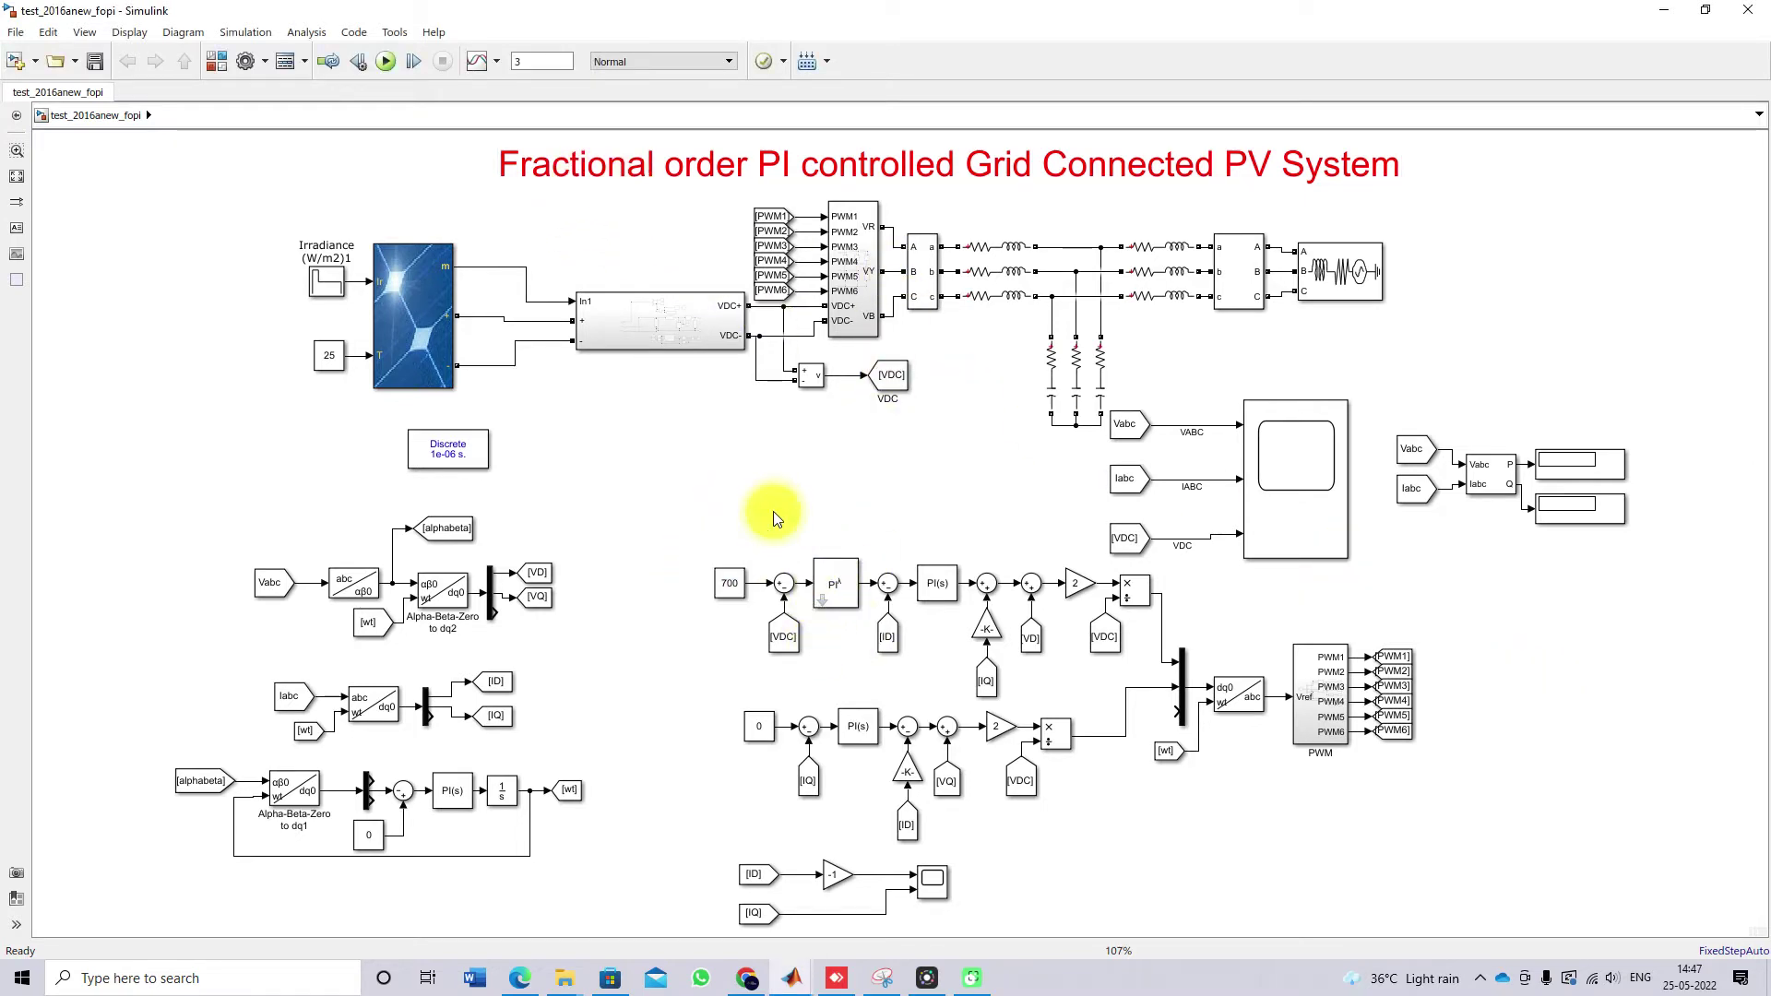
key(F12)
mouse_move(699, 535)
mouse_down()
mouse_move(693, 603)
mouse_move(728, 683)
mouse_move(794, 692)
mouse_move(872, 650)
mouse_up()
drag(734, 507, 704, 528)
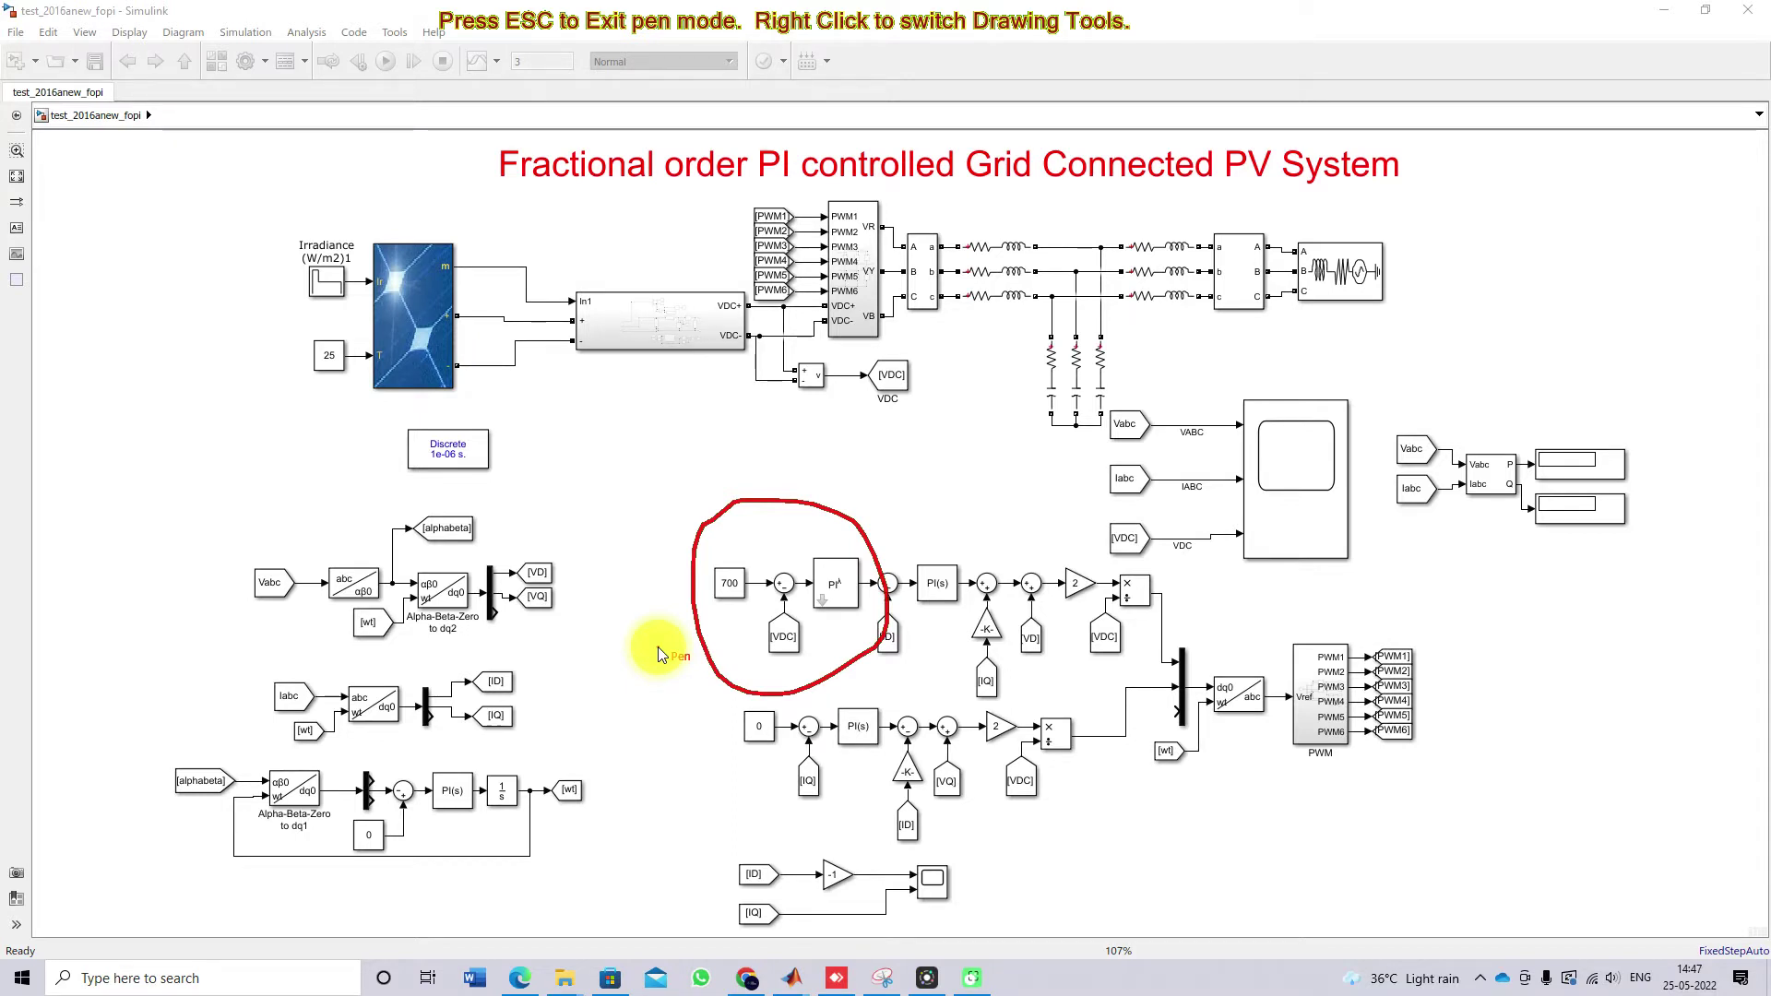
key(Escape)
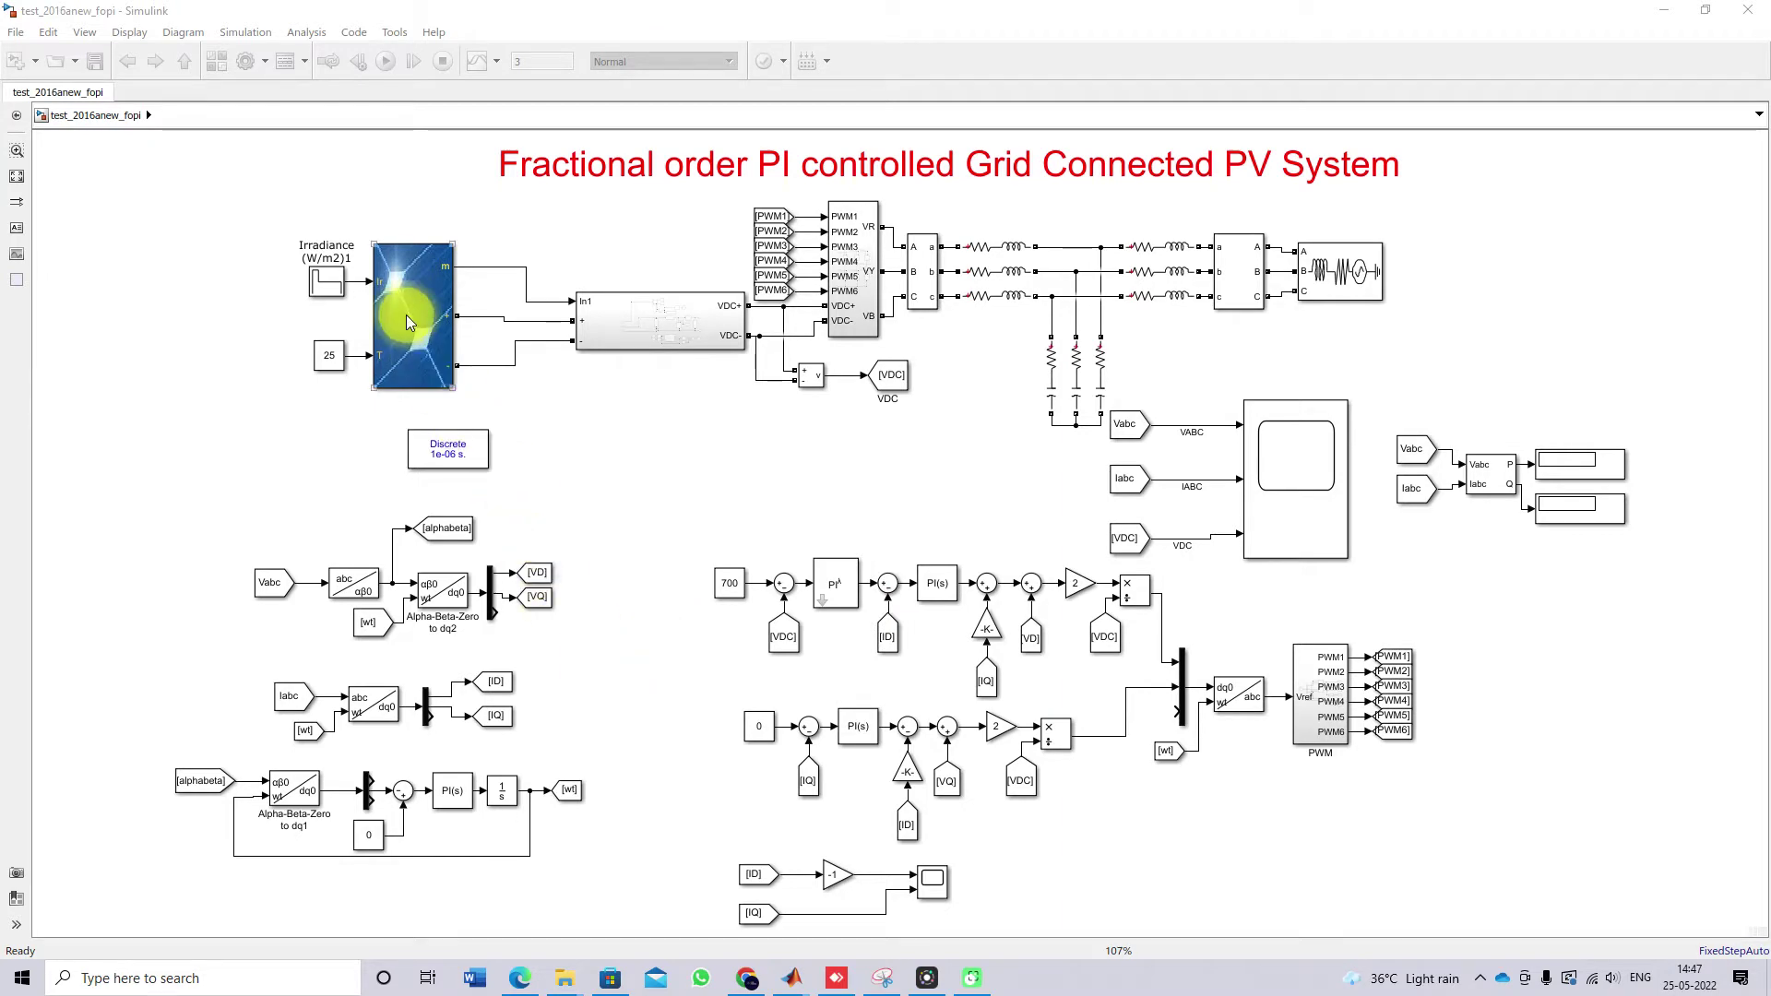
Open the PV Array parameters and underline the maximum power, Vmp, Imp, series module and parallel string values for review.
click(413, 325)
double_click(418, 309)
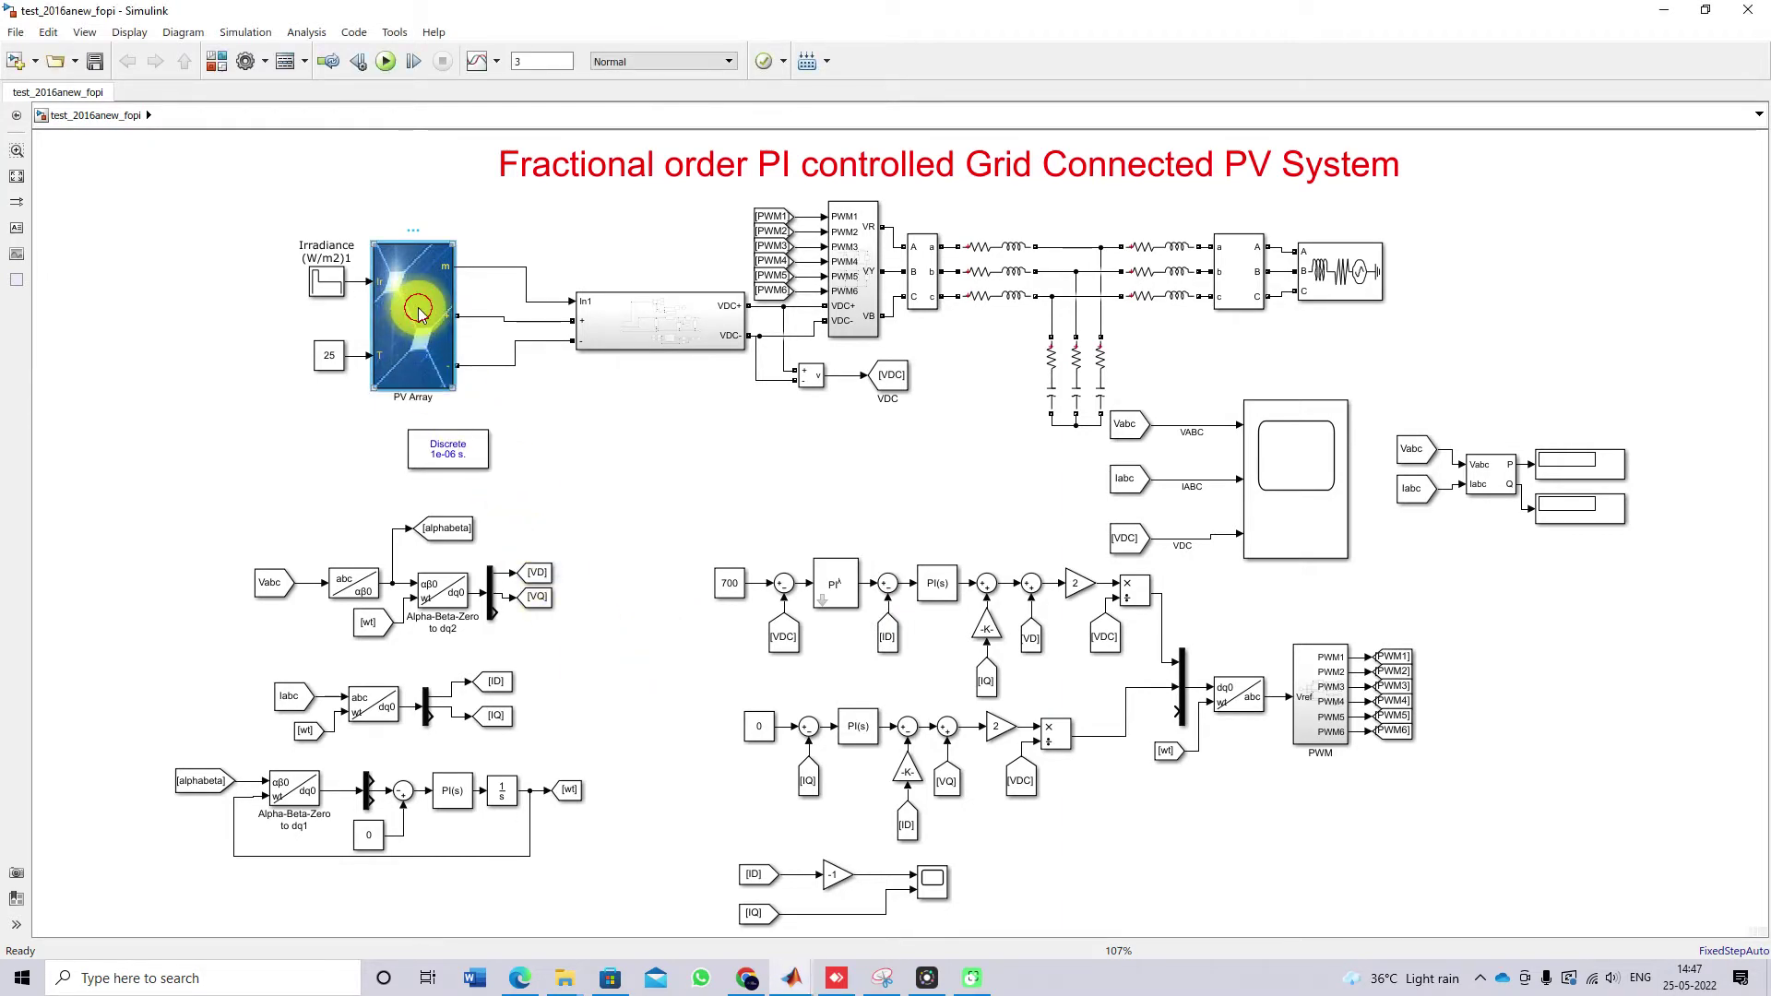
drag(660, 82, 561, 76)
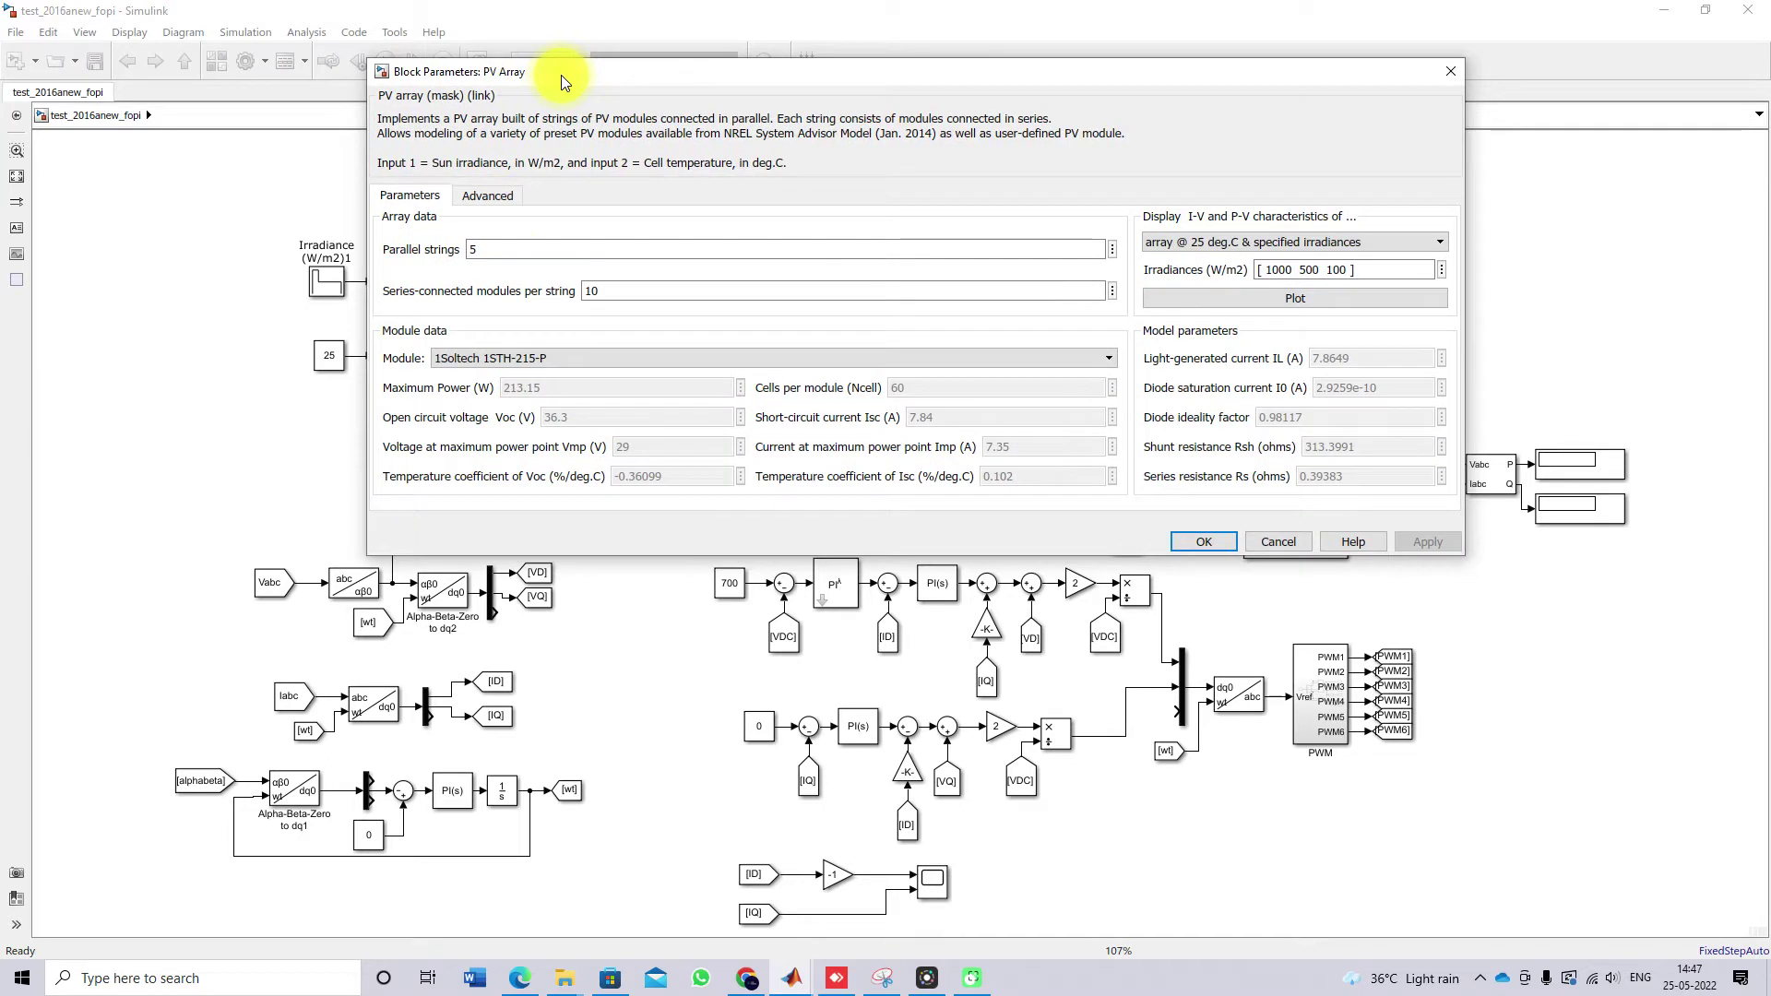
key(F9)
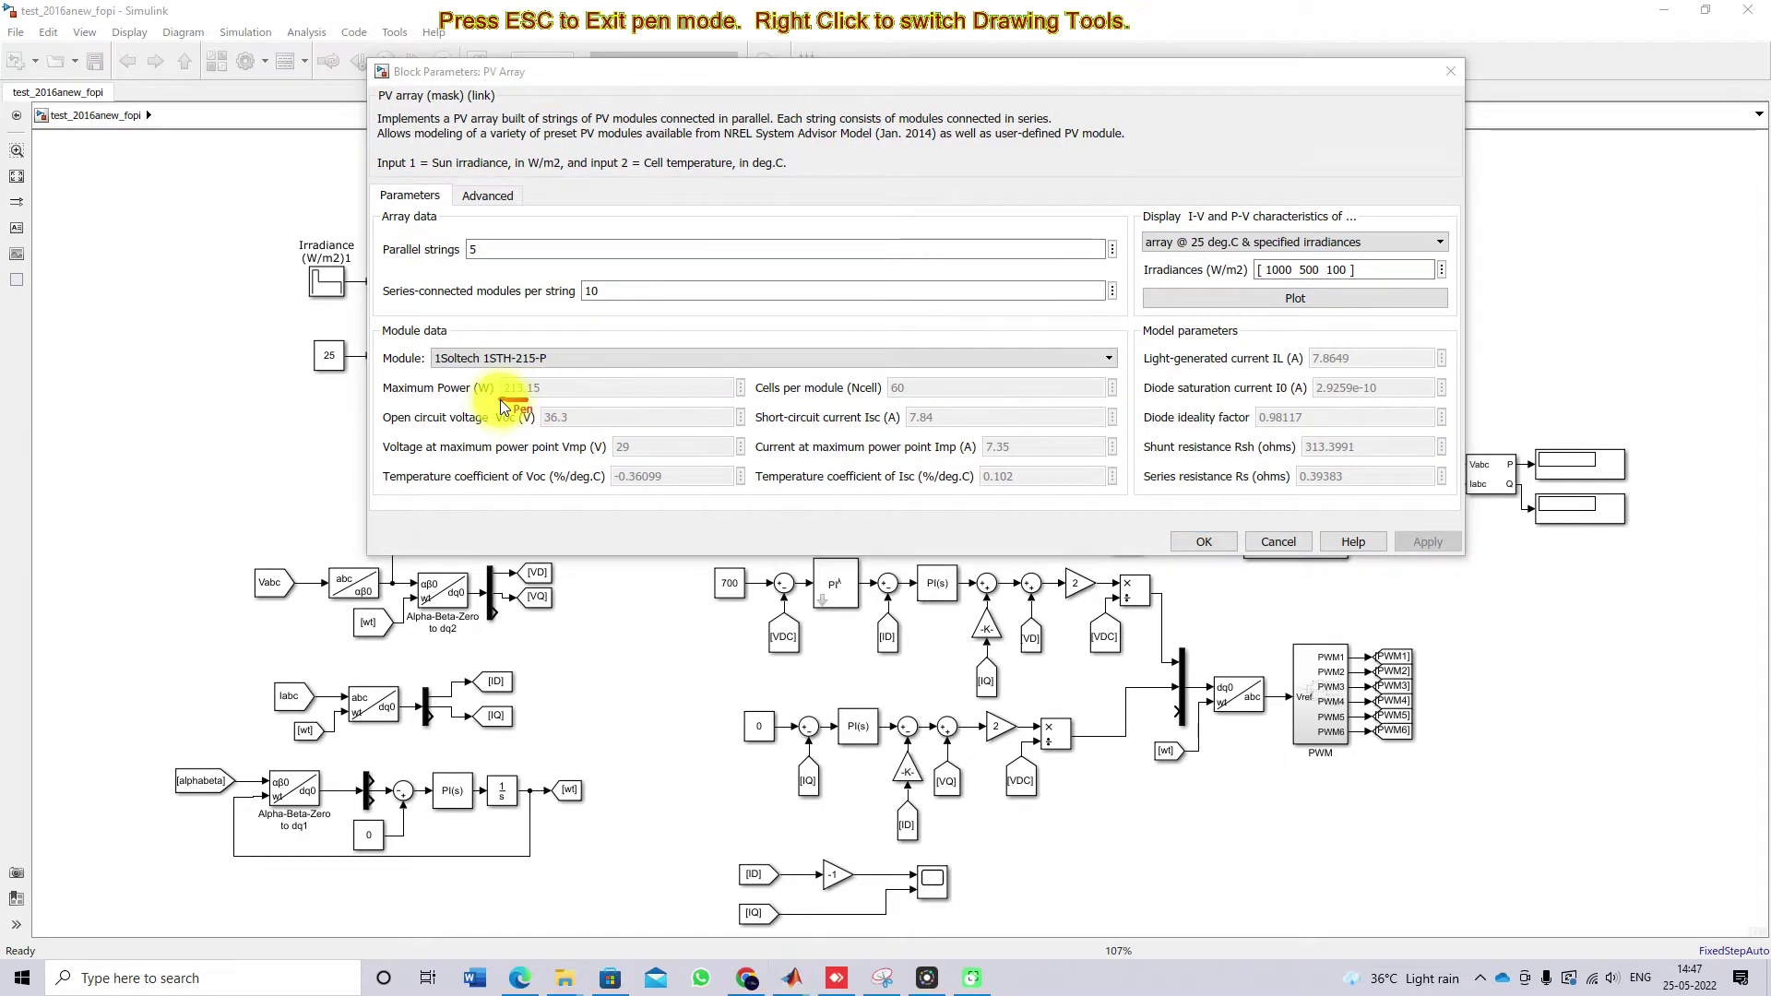
drag(498, 399, 528, 400)
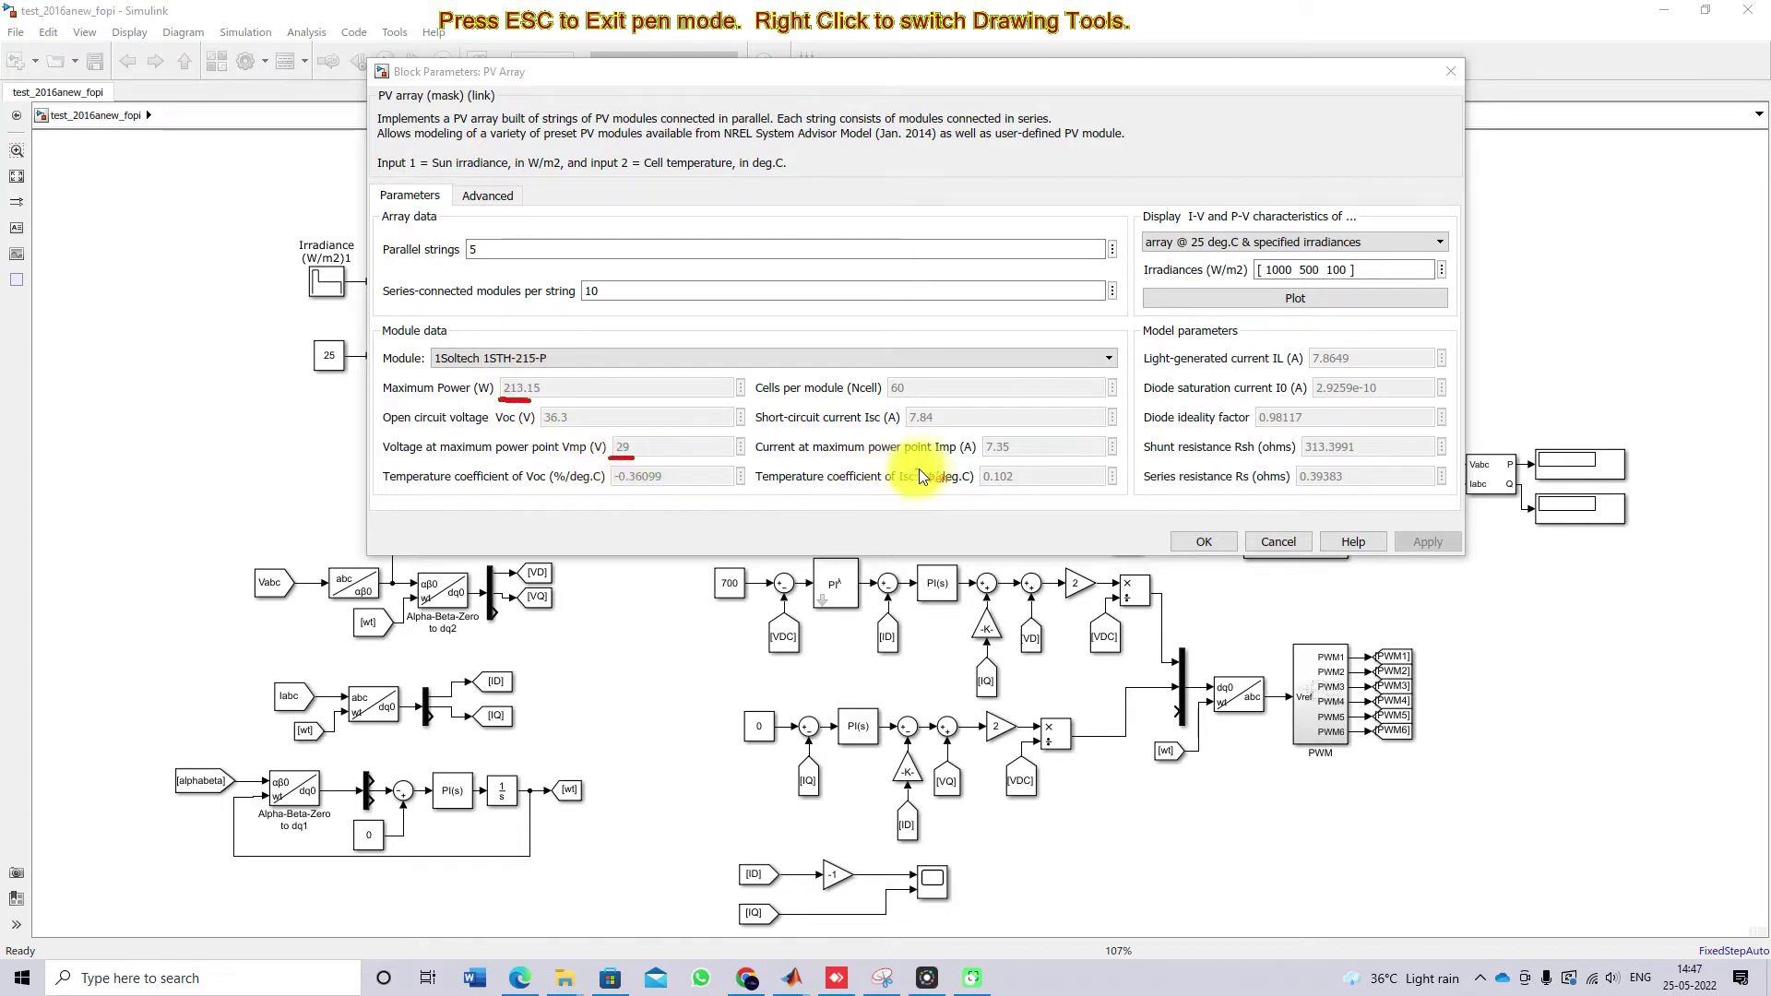
drag(984, 456, 1016, 458)
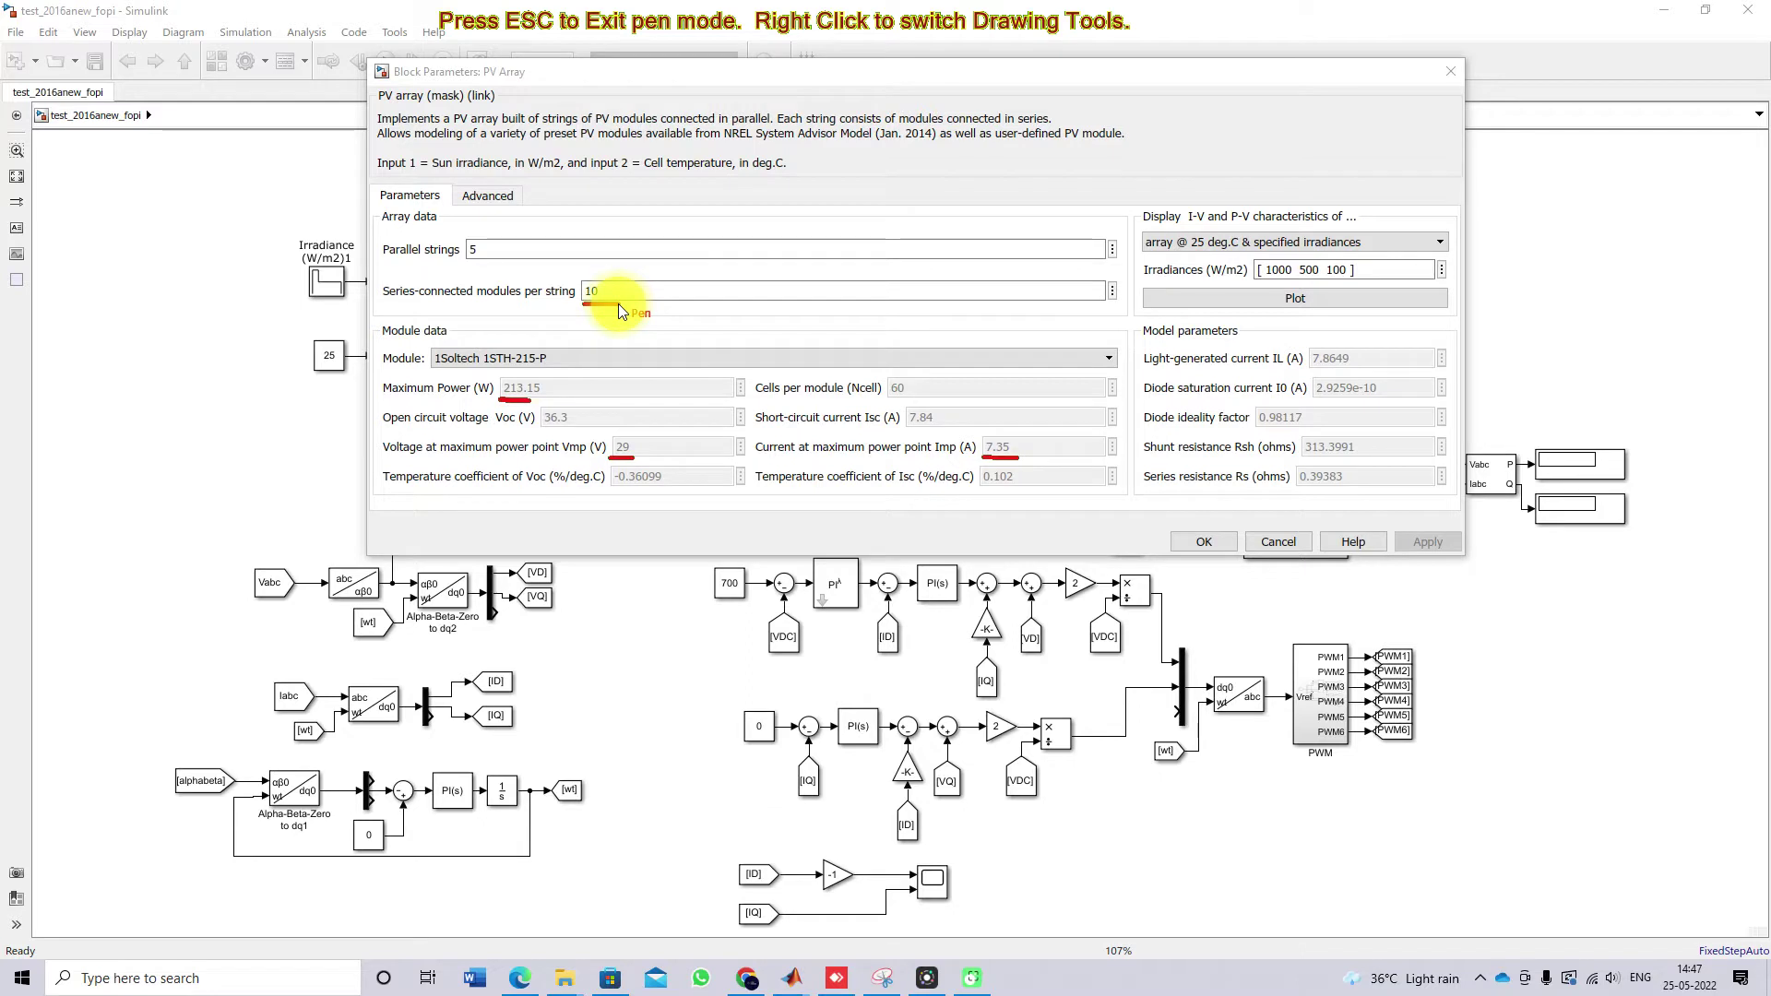
drag(466, 260, 483, 260)
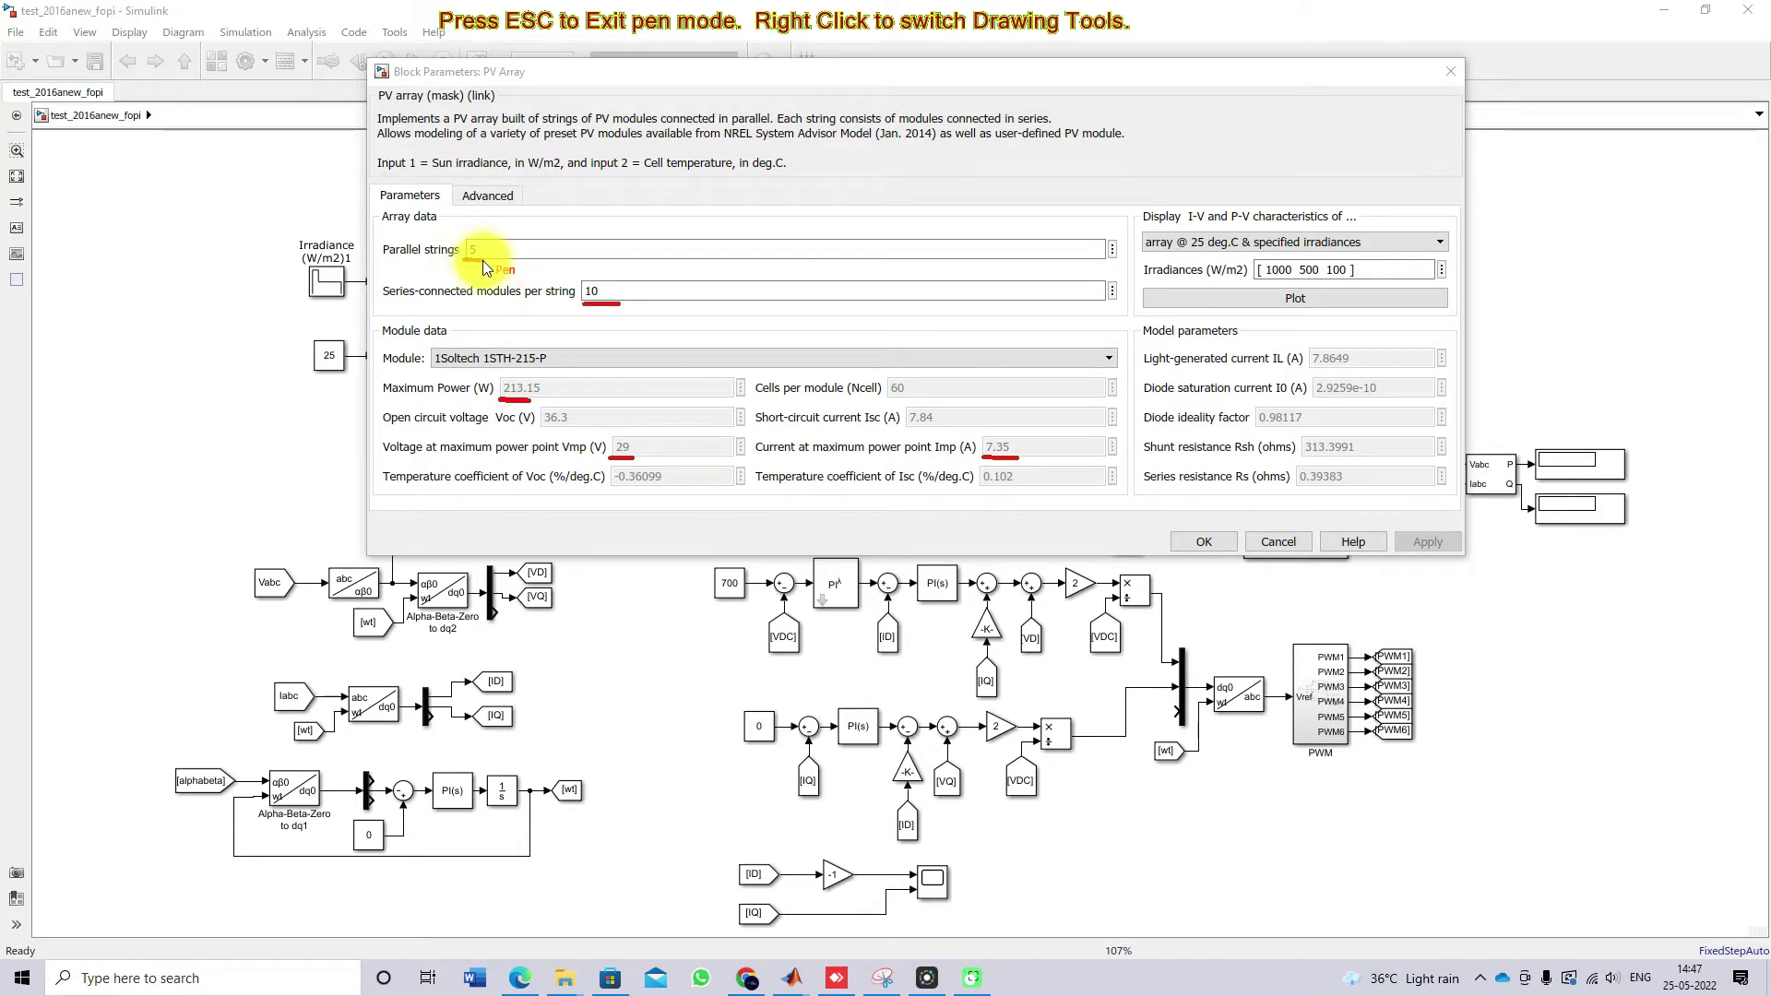
key(Escape)
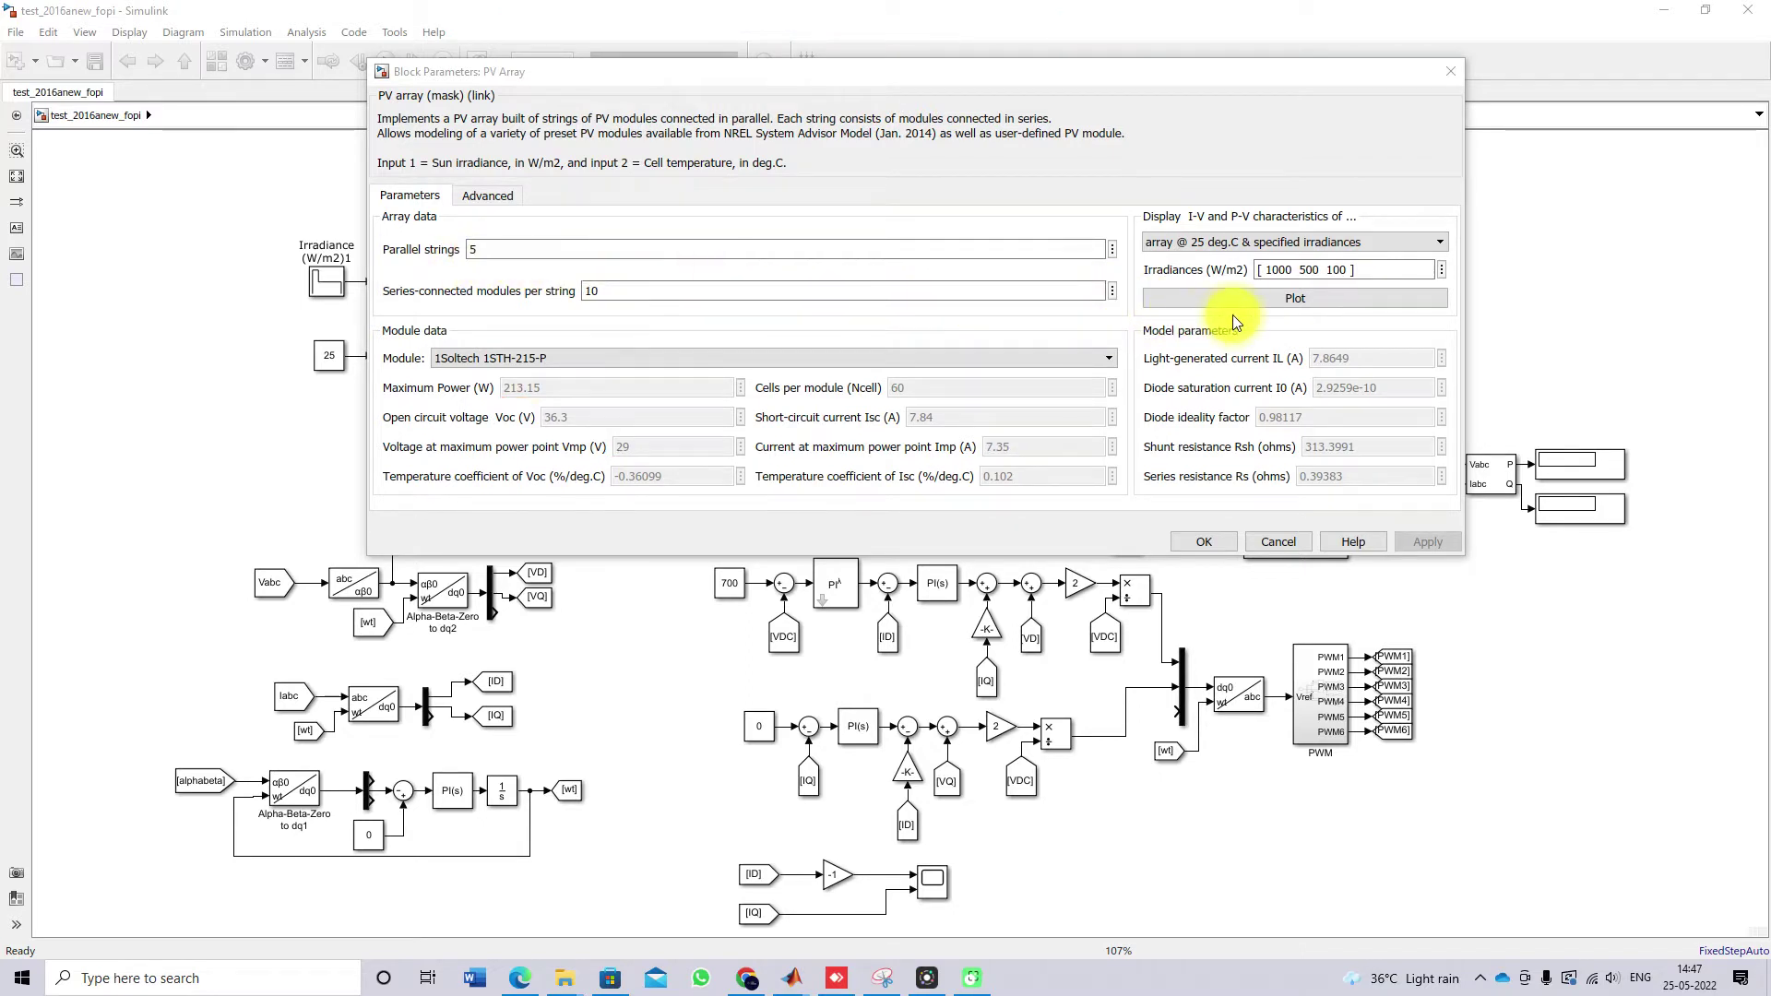
Plot the PV array's I-V and P-V curves and read the maximum power point for each irradiance with data tips.
click(1245, 300)
drag(988, 25, 659, 142)
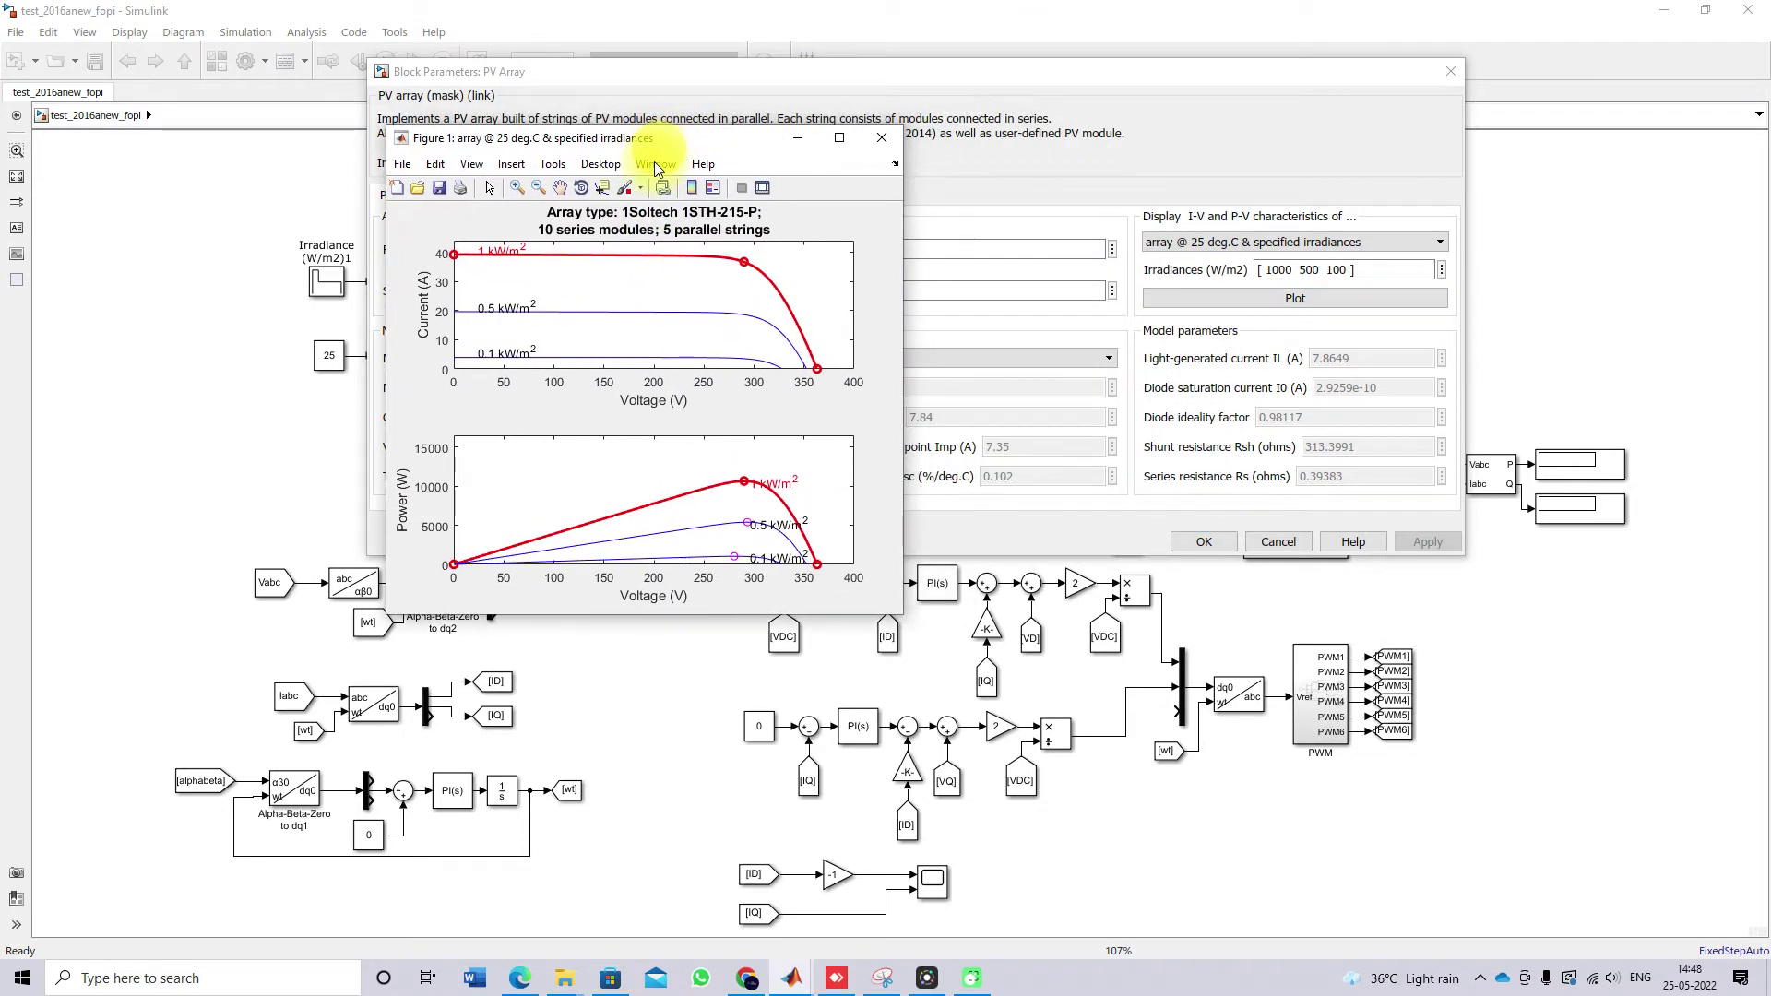
click(602, 188)
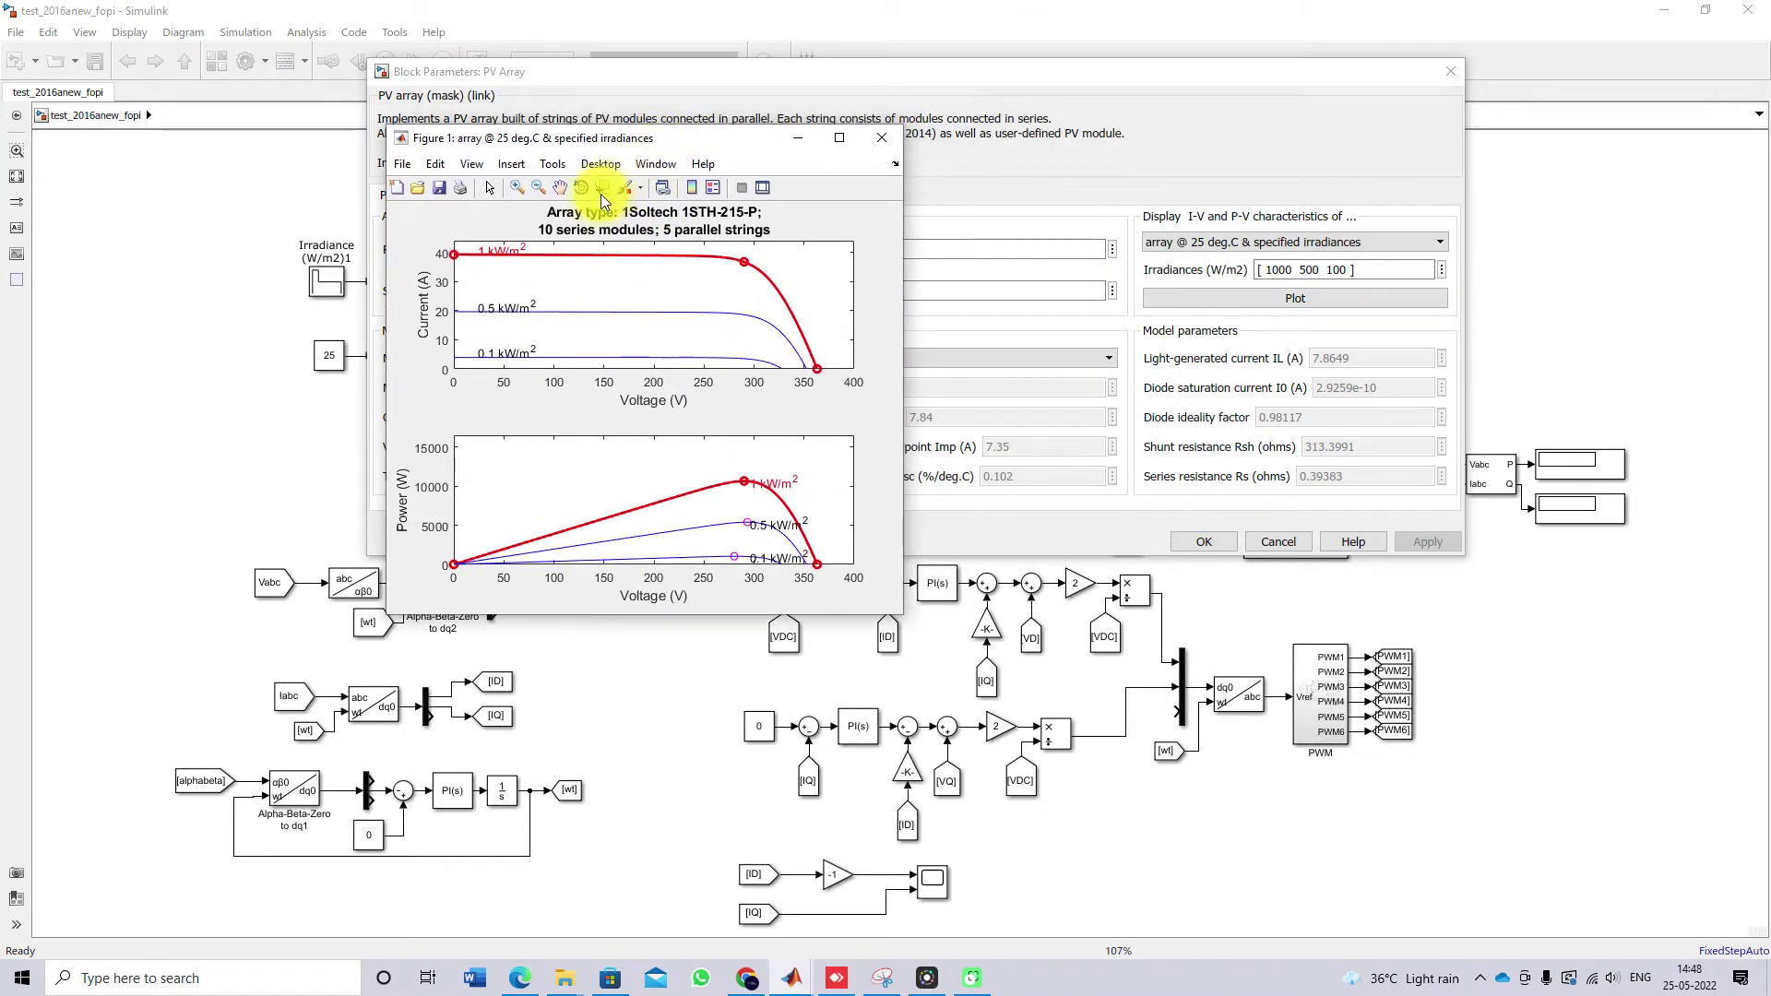
click(743, 483)
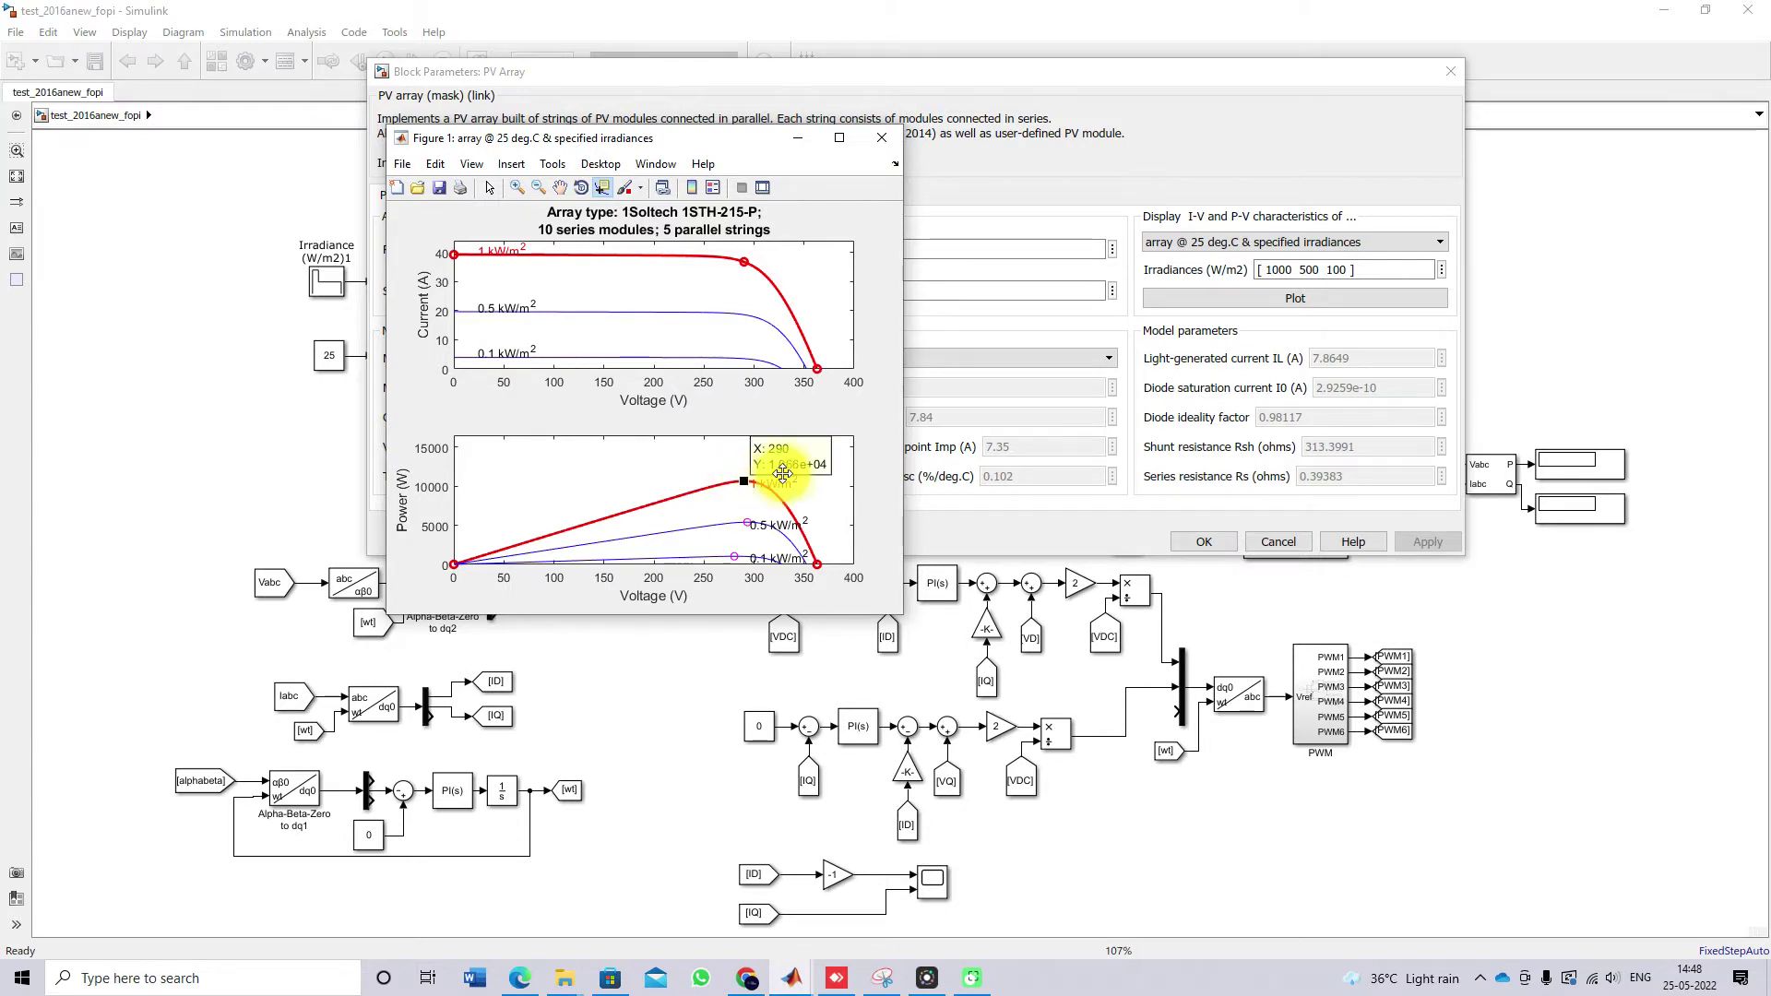
click(747, 520)
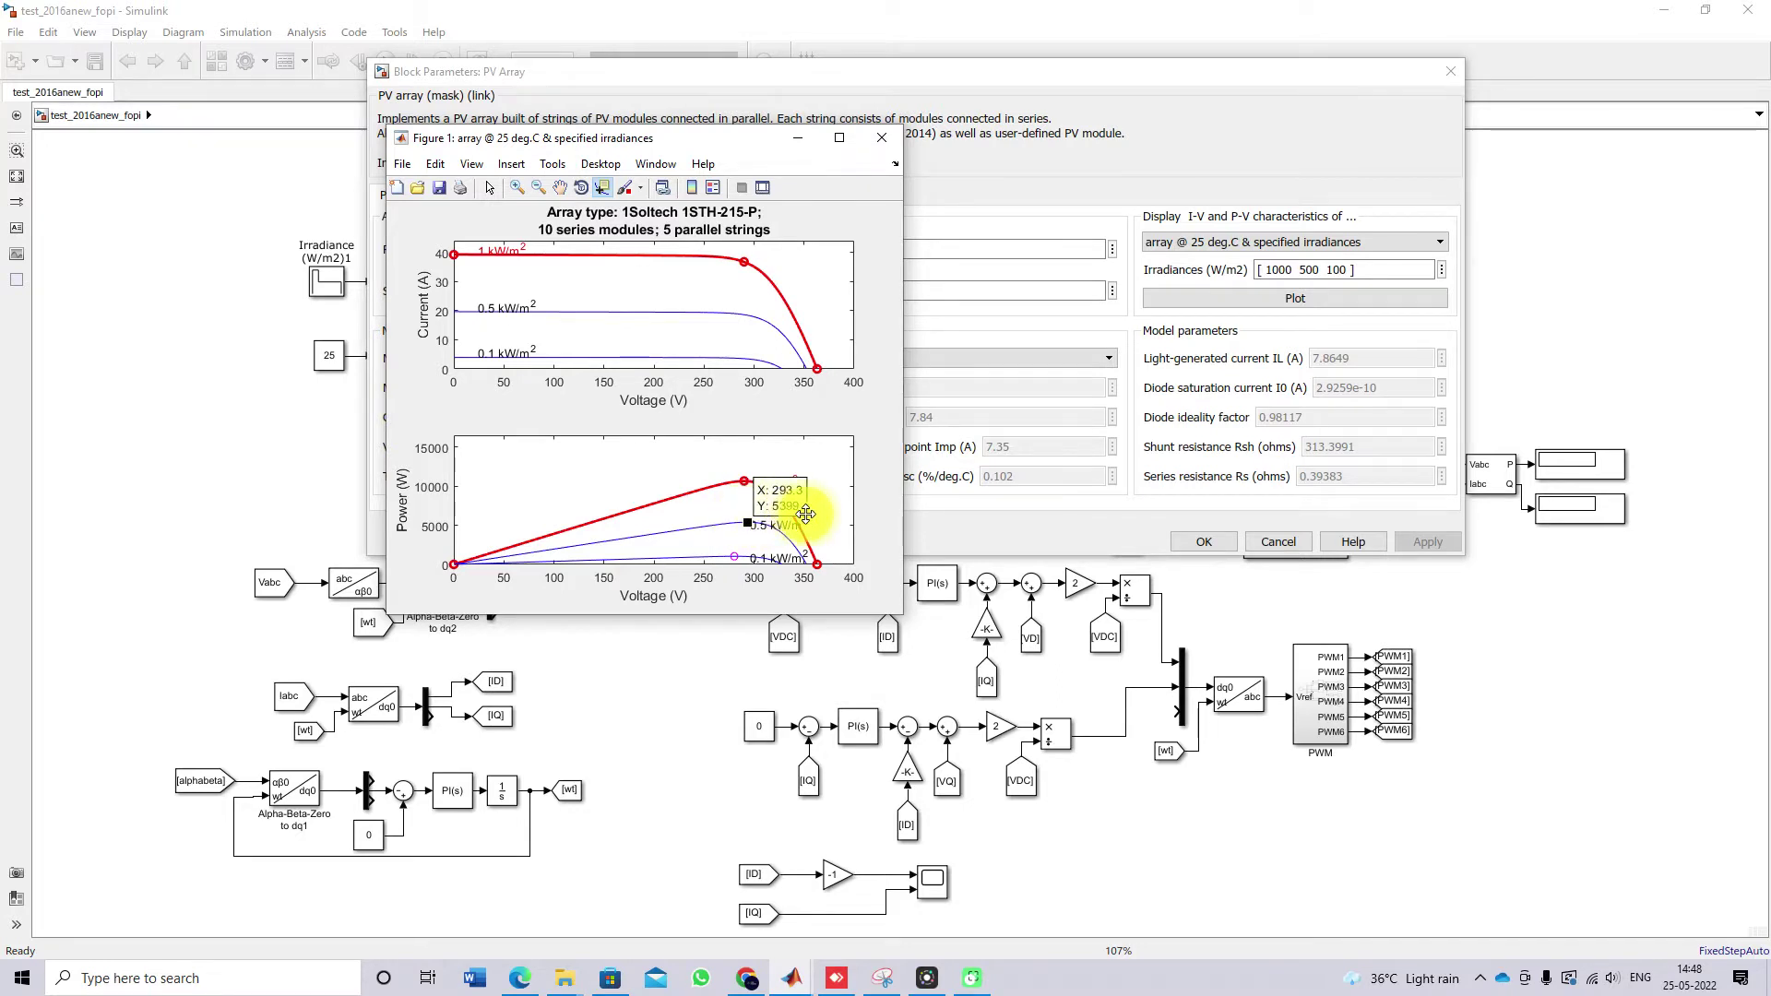
click(742, 556)
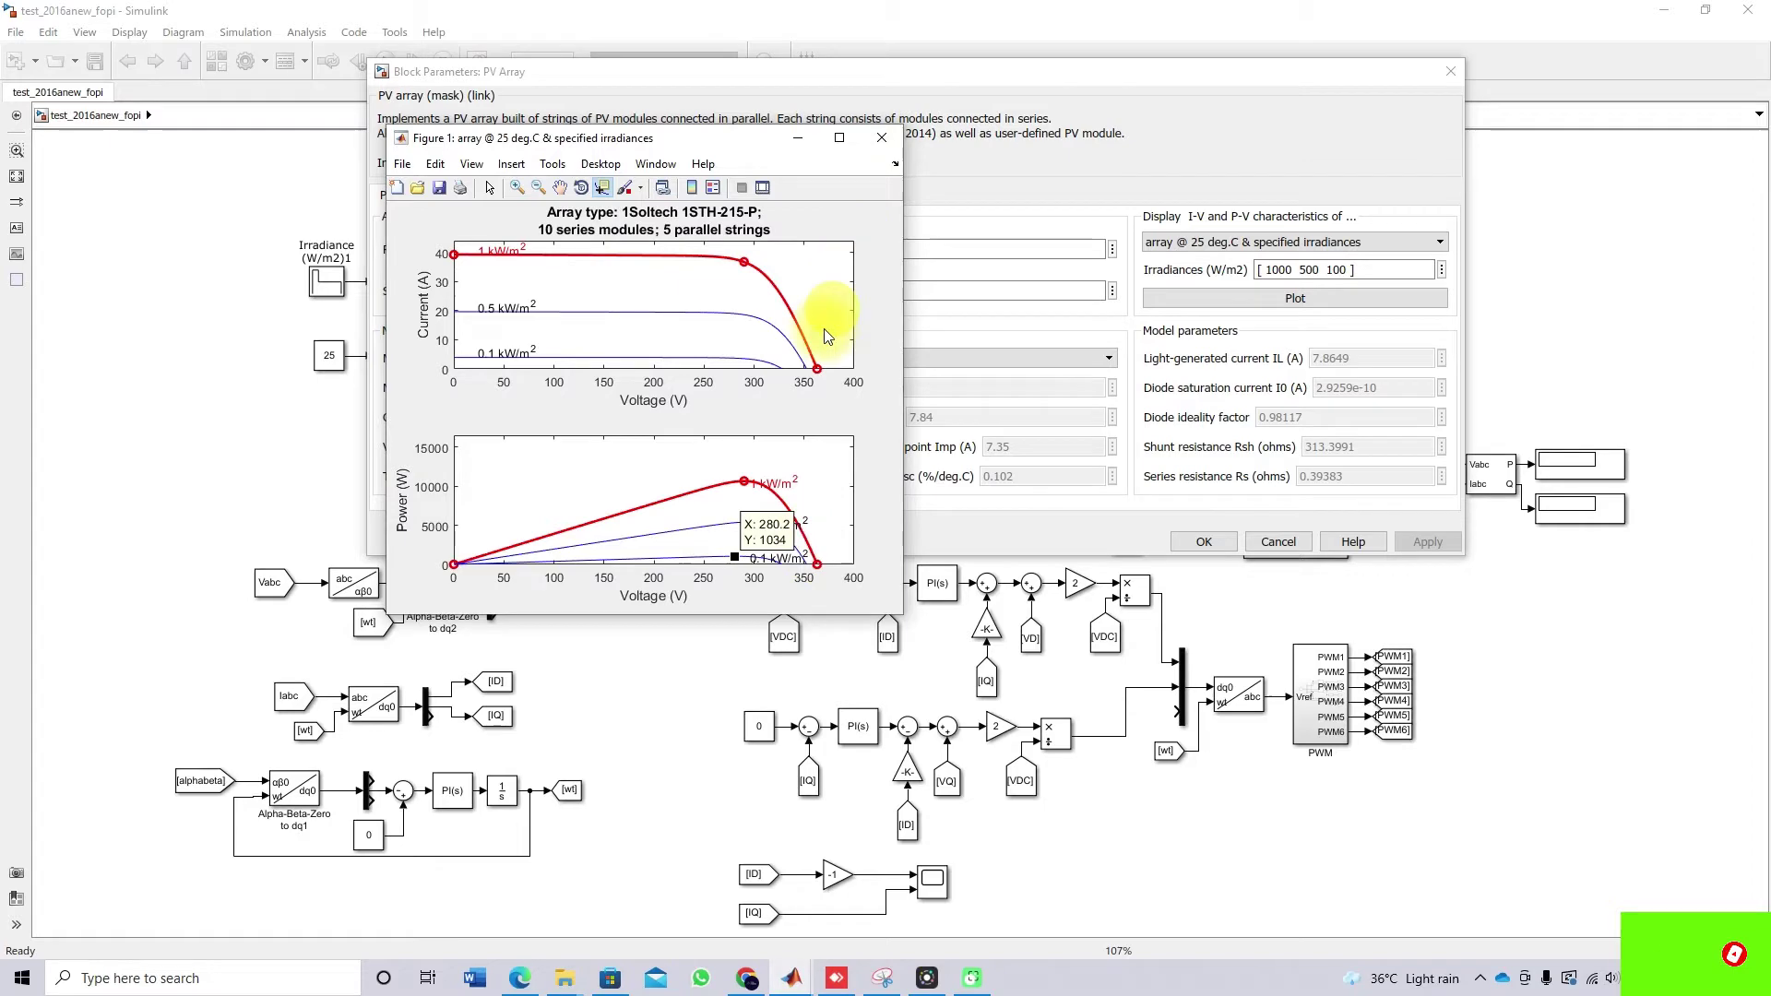
click(899, 140)
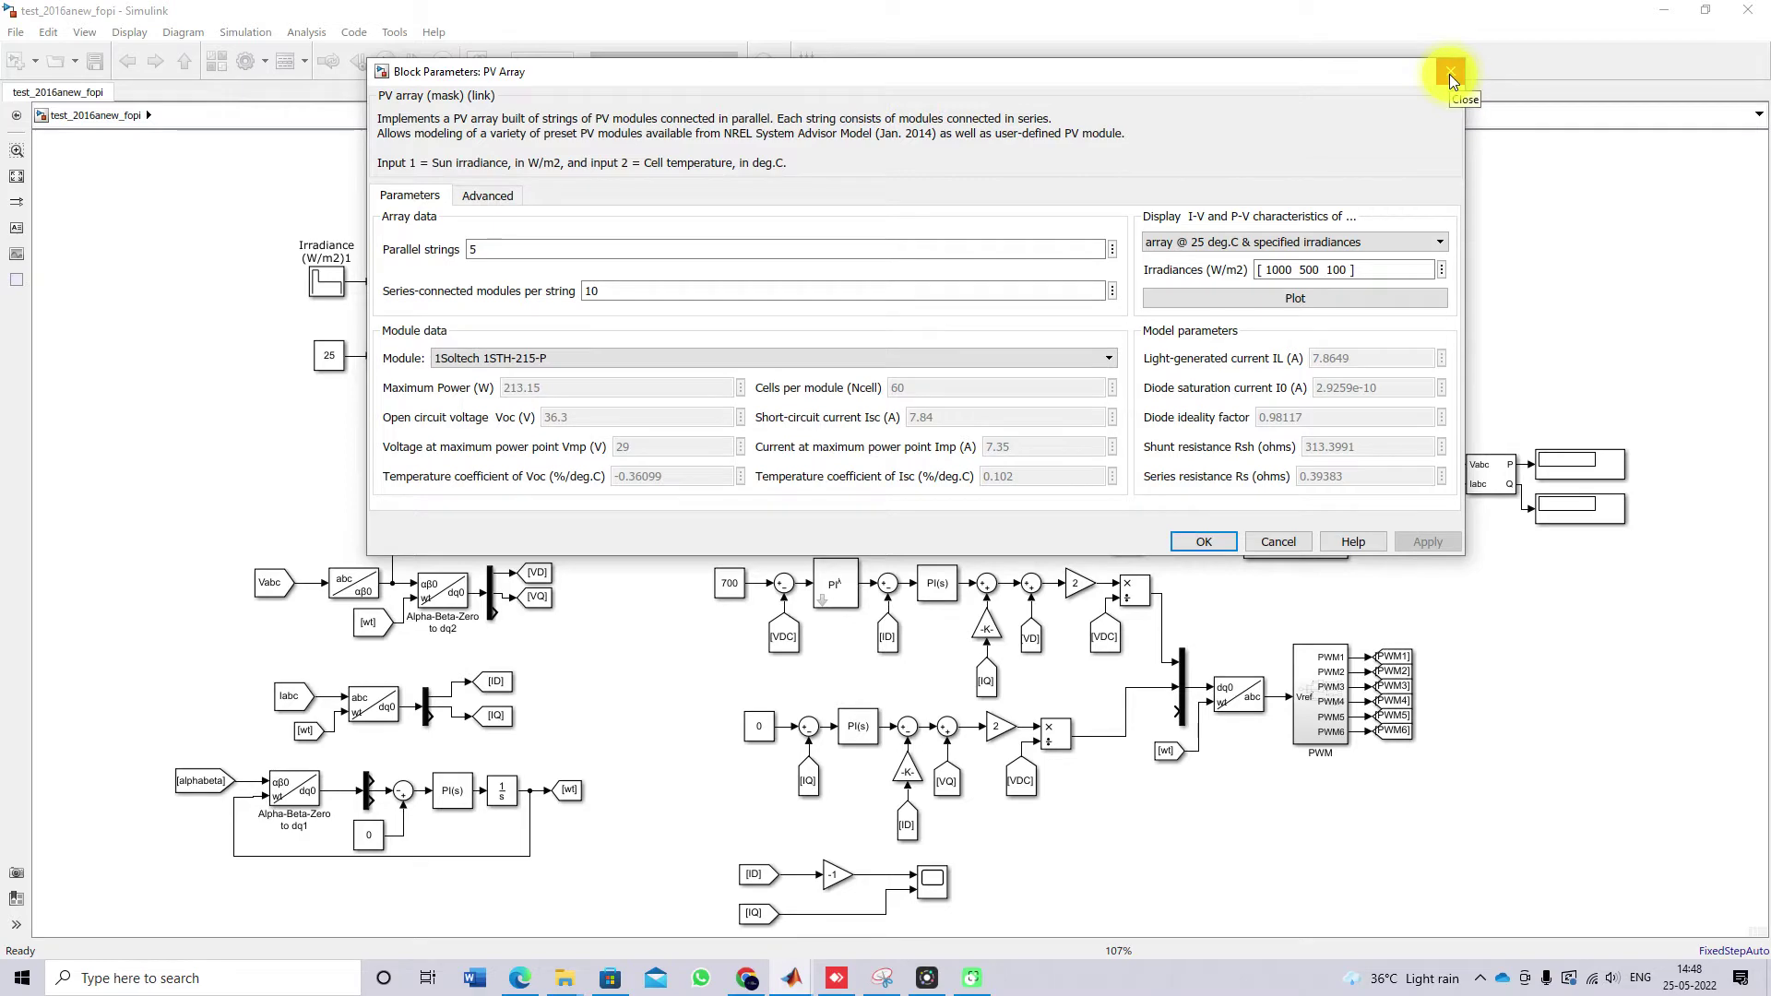
click(1449, 73)
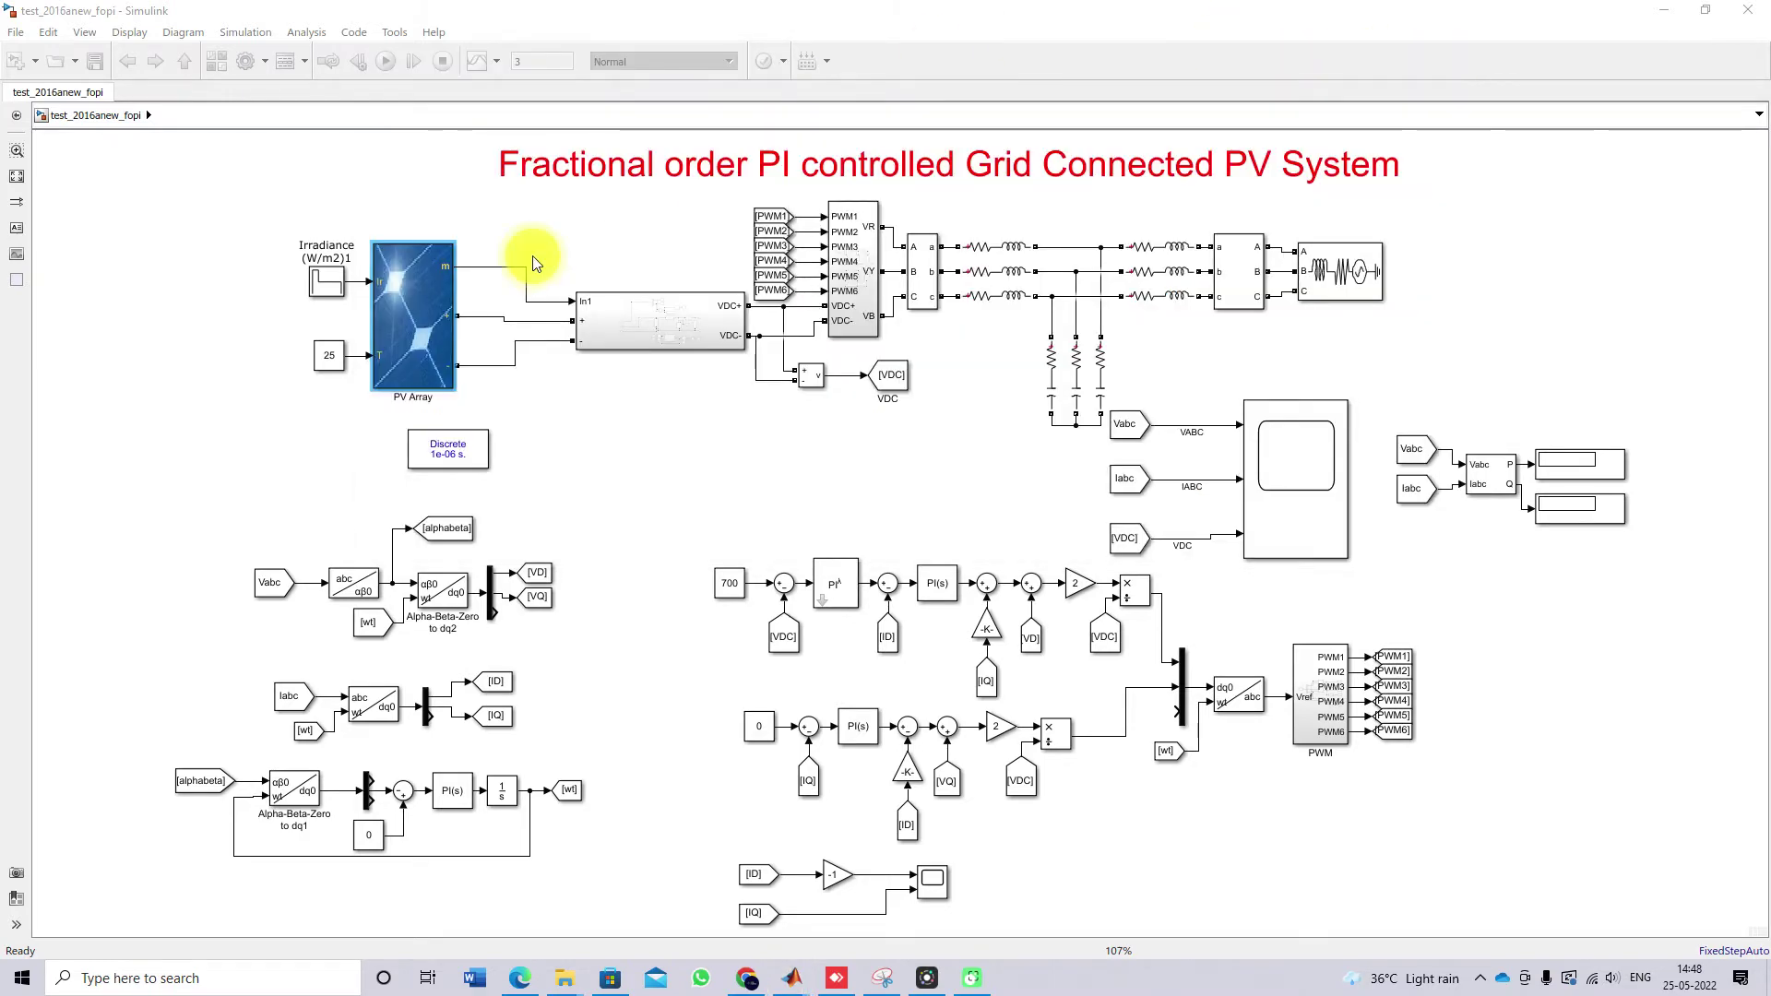
View the converter subsystem fed by the PV array, return to the main model and annotate its DC output with 700.
double_click(651, 339)
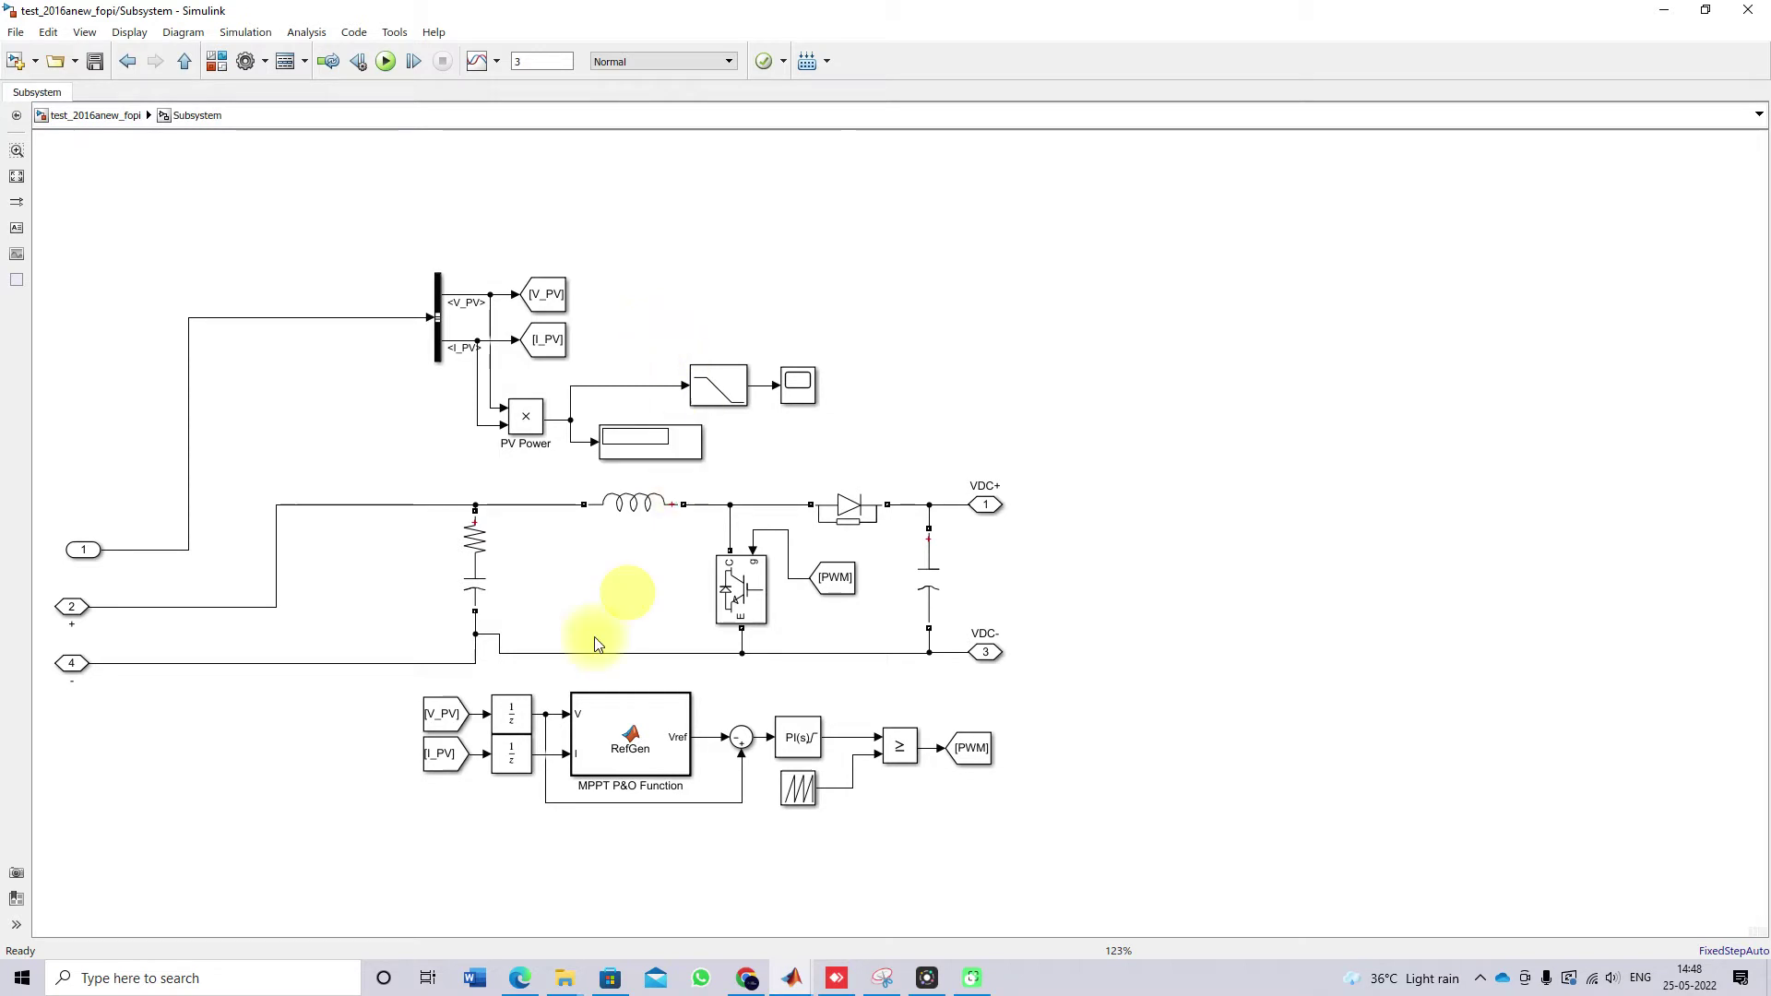
click(183, 64)
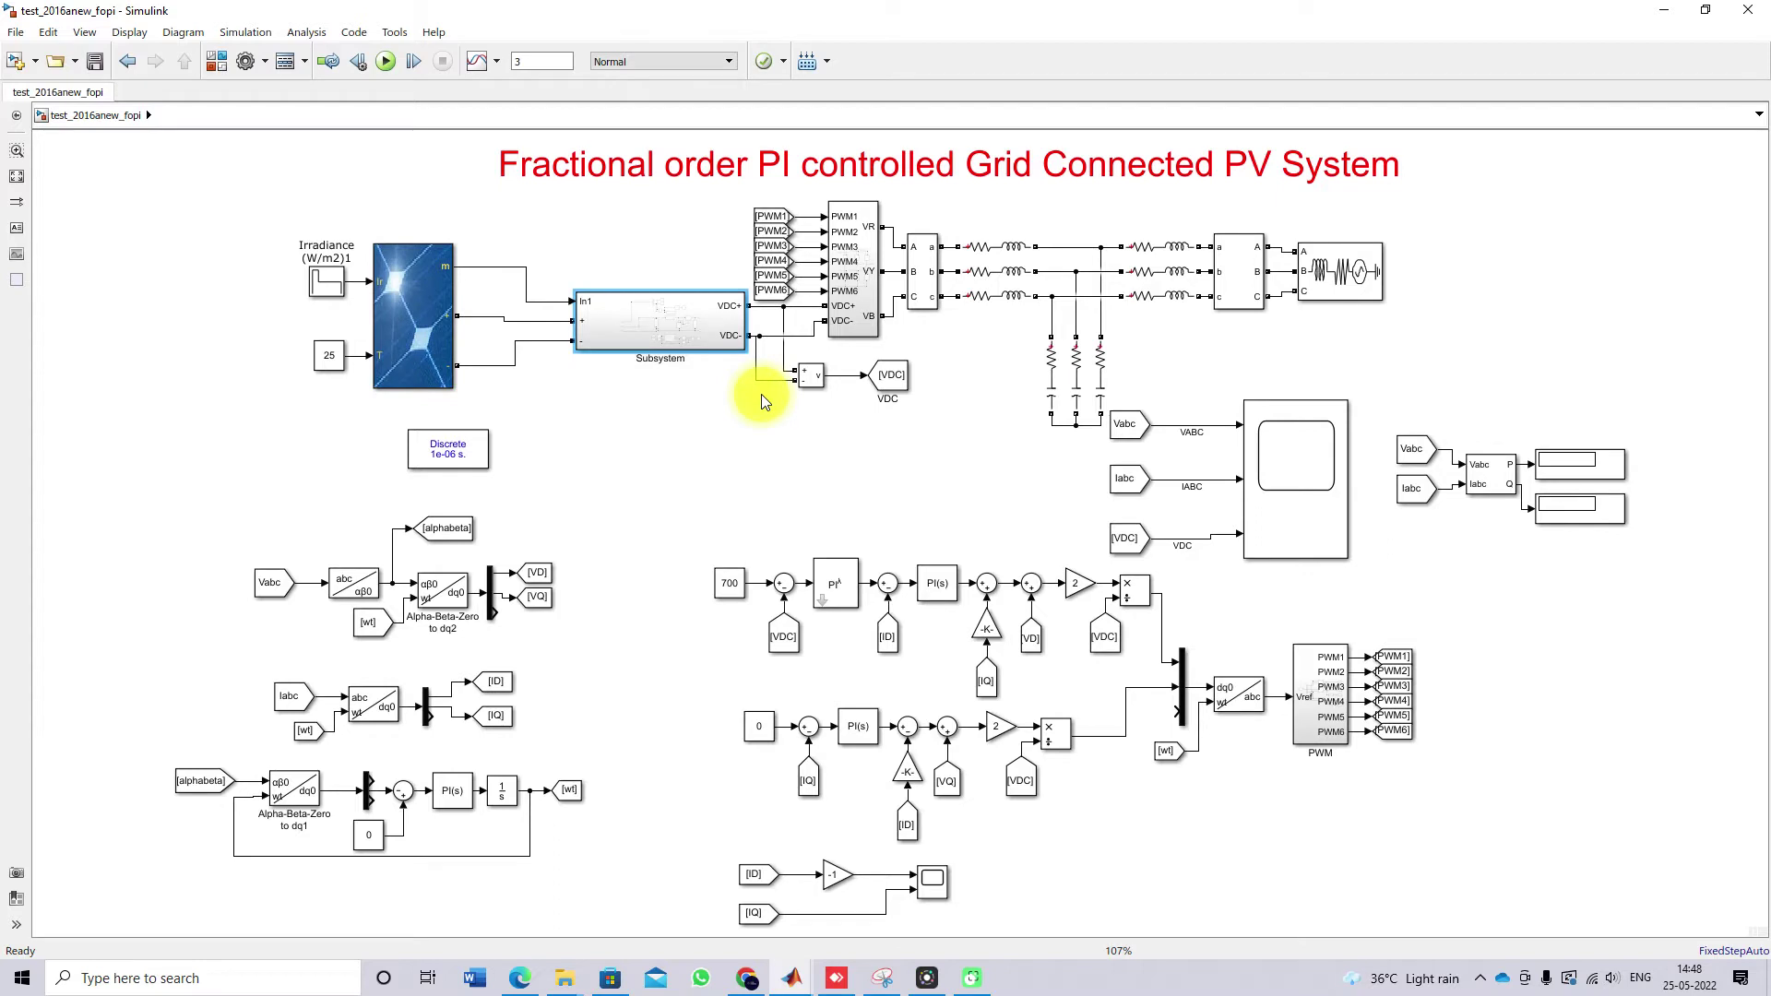
key(F9)
drag(762, 347, 808, 329)
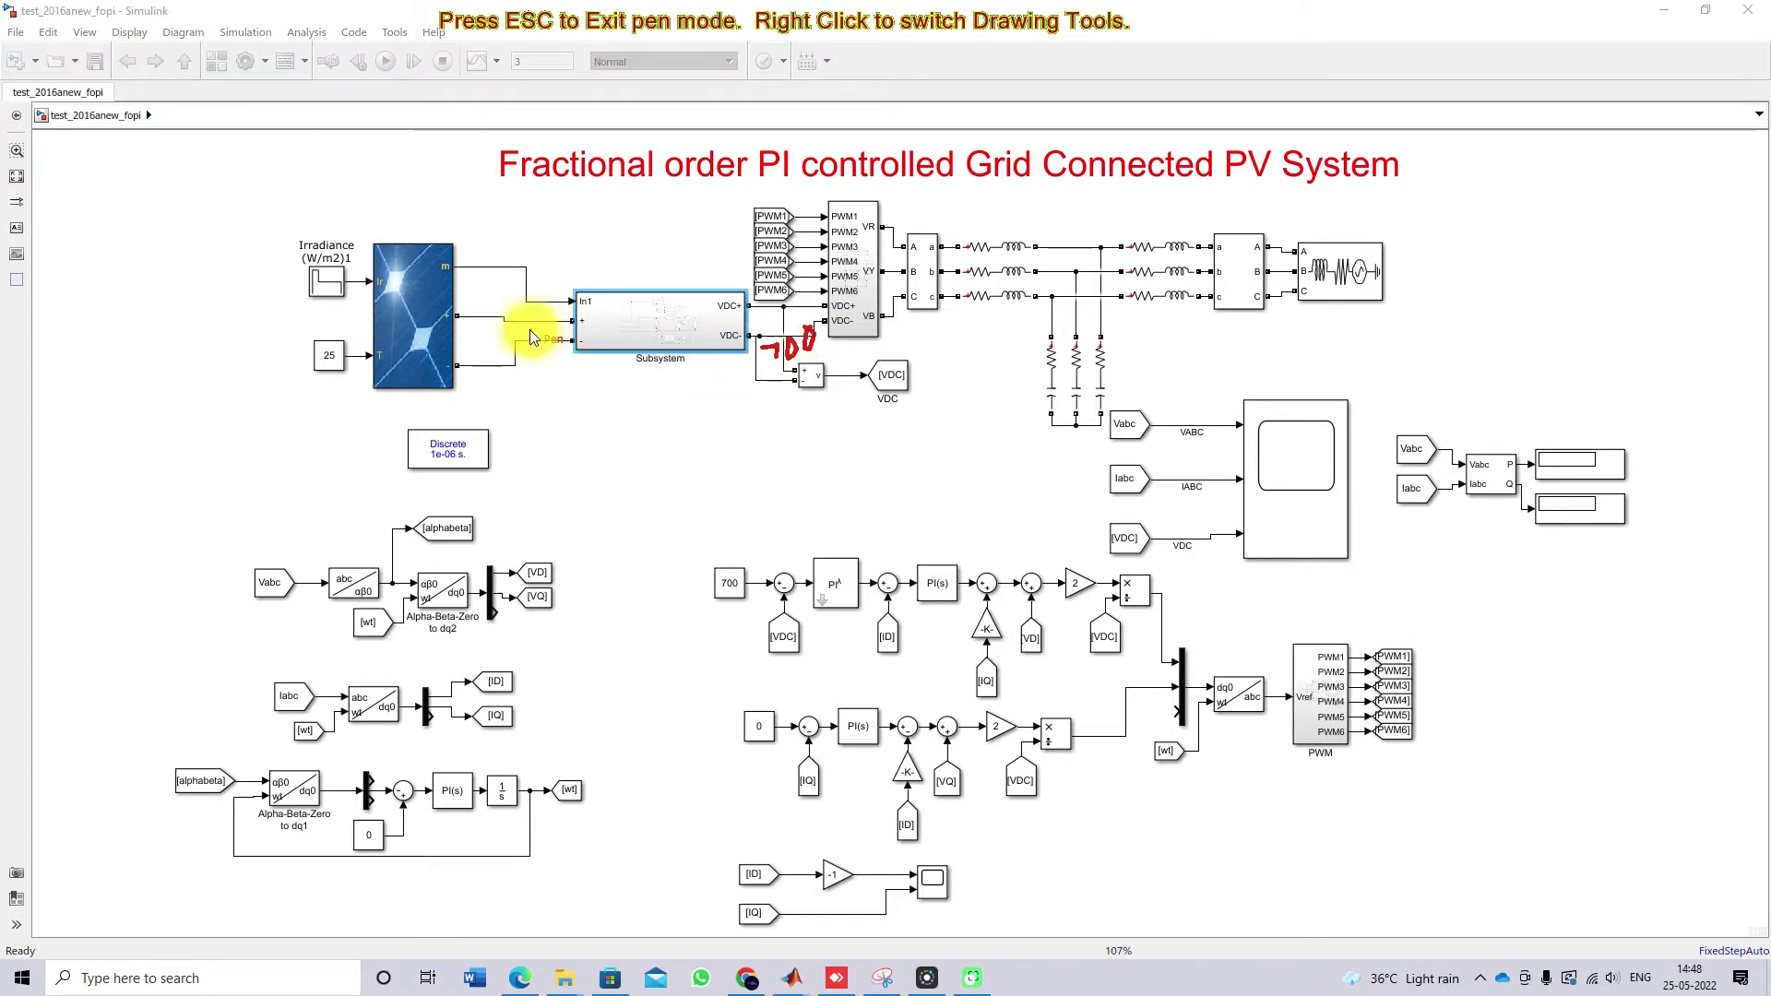
key(Escape)
Reopen the PV Array parameters and check the module's Vmp and the number of series-connected modules per string.
click(418, 334)
double_click(420, 334)
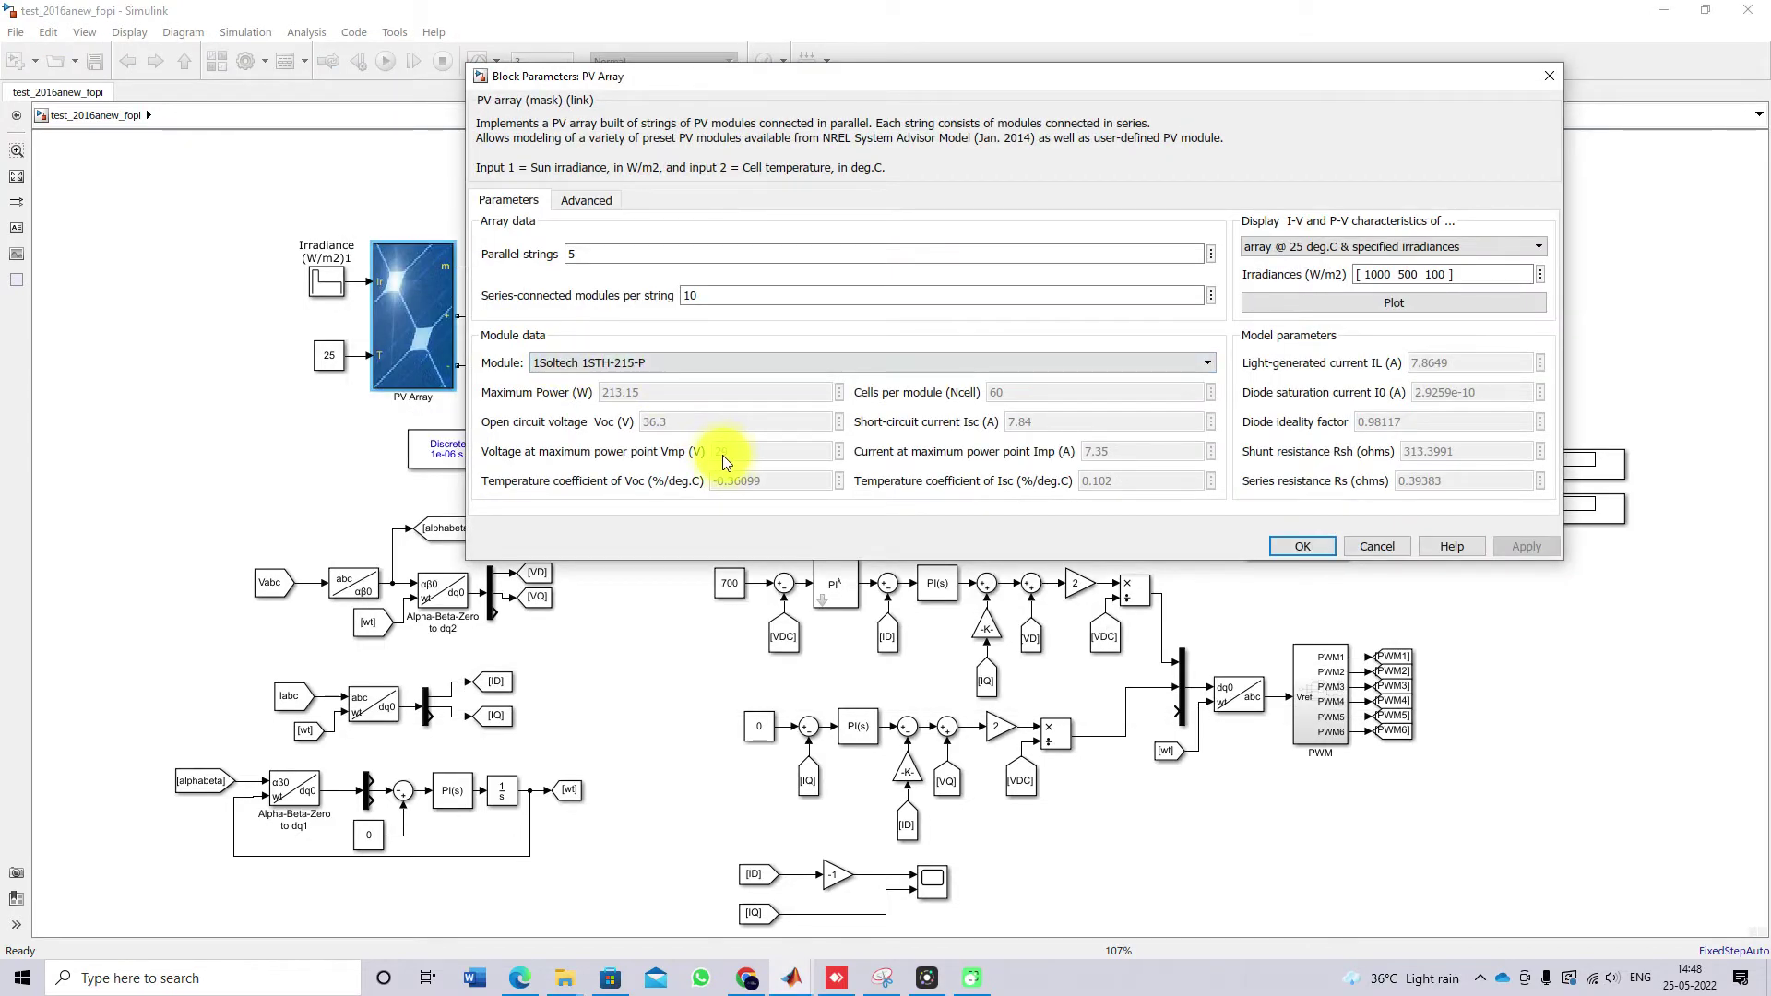
click(708, 302)
double_click(708, 303)
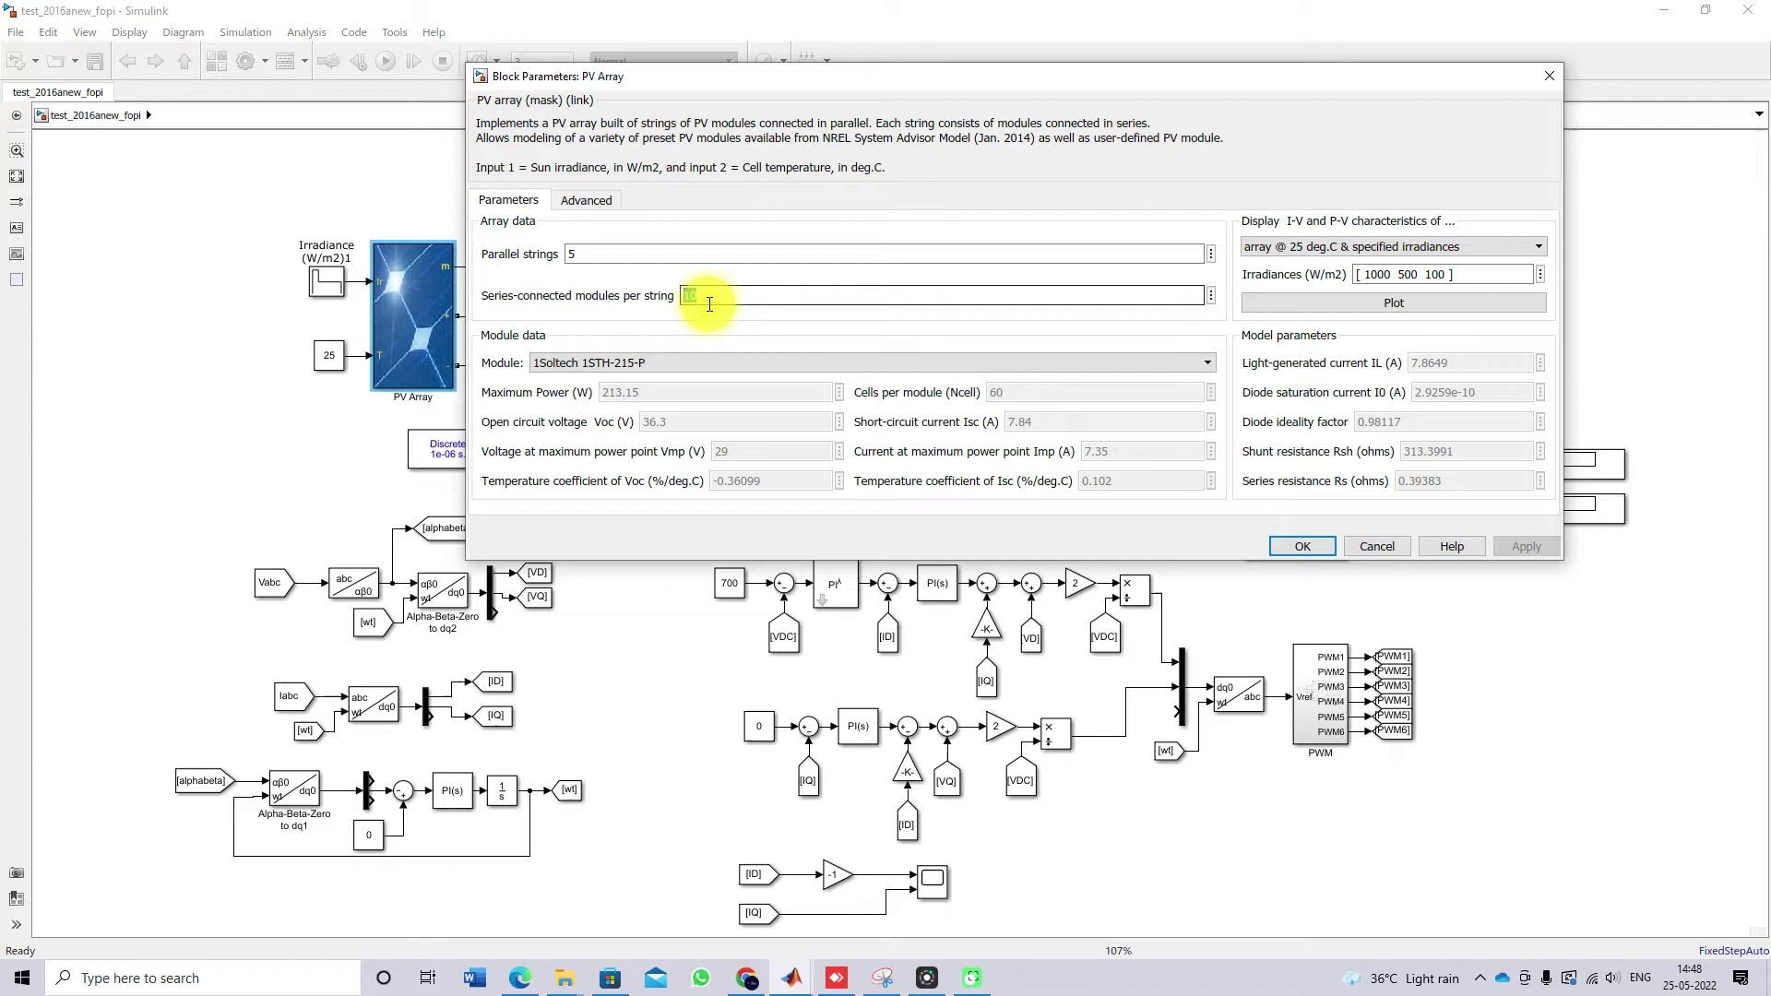
click(1278, 544)
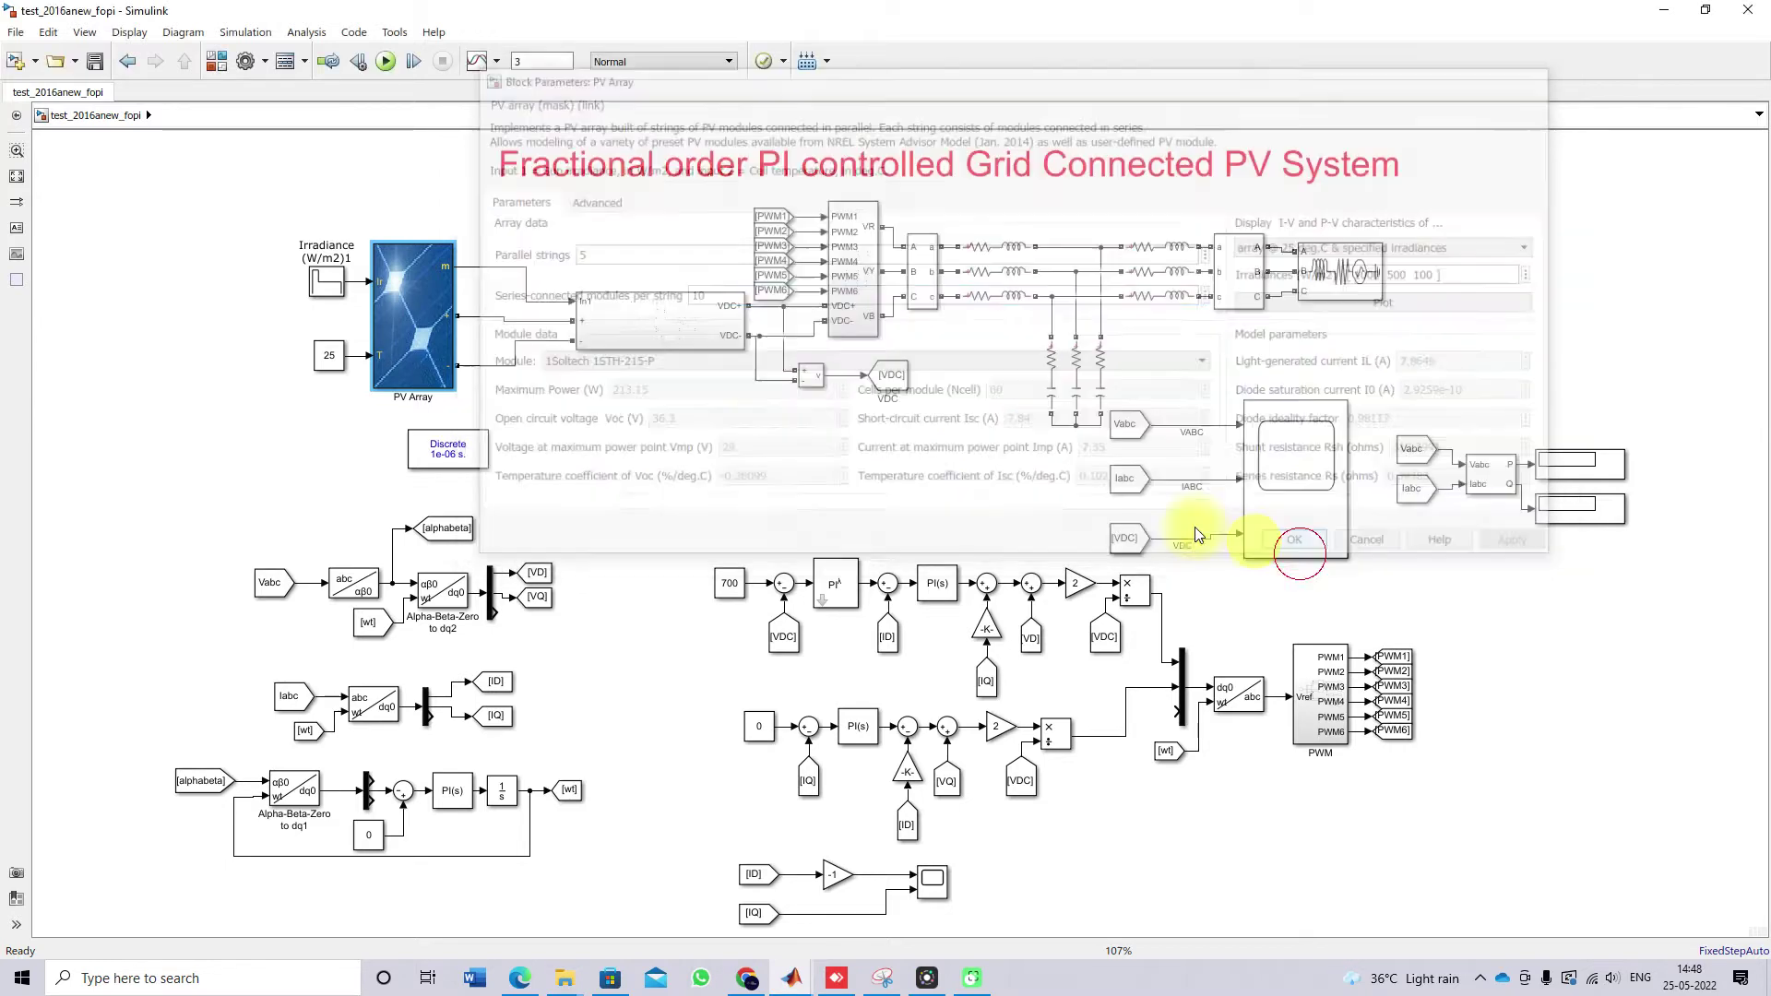
Annotate the PV array's output voltage and the 700 DC link voltage, and mark the converter subsystem with an arrow.
key(ctrl+shift+p)
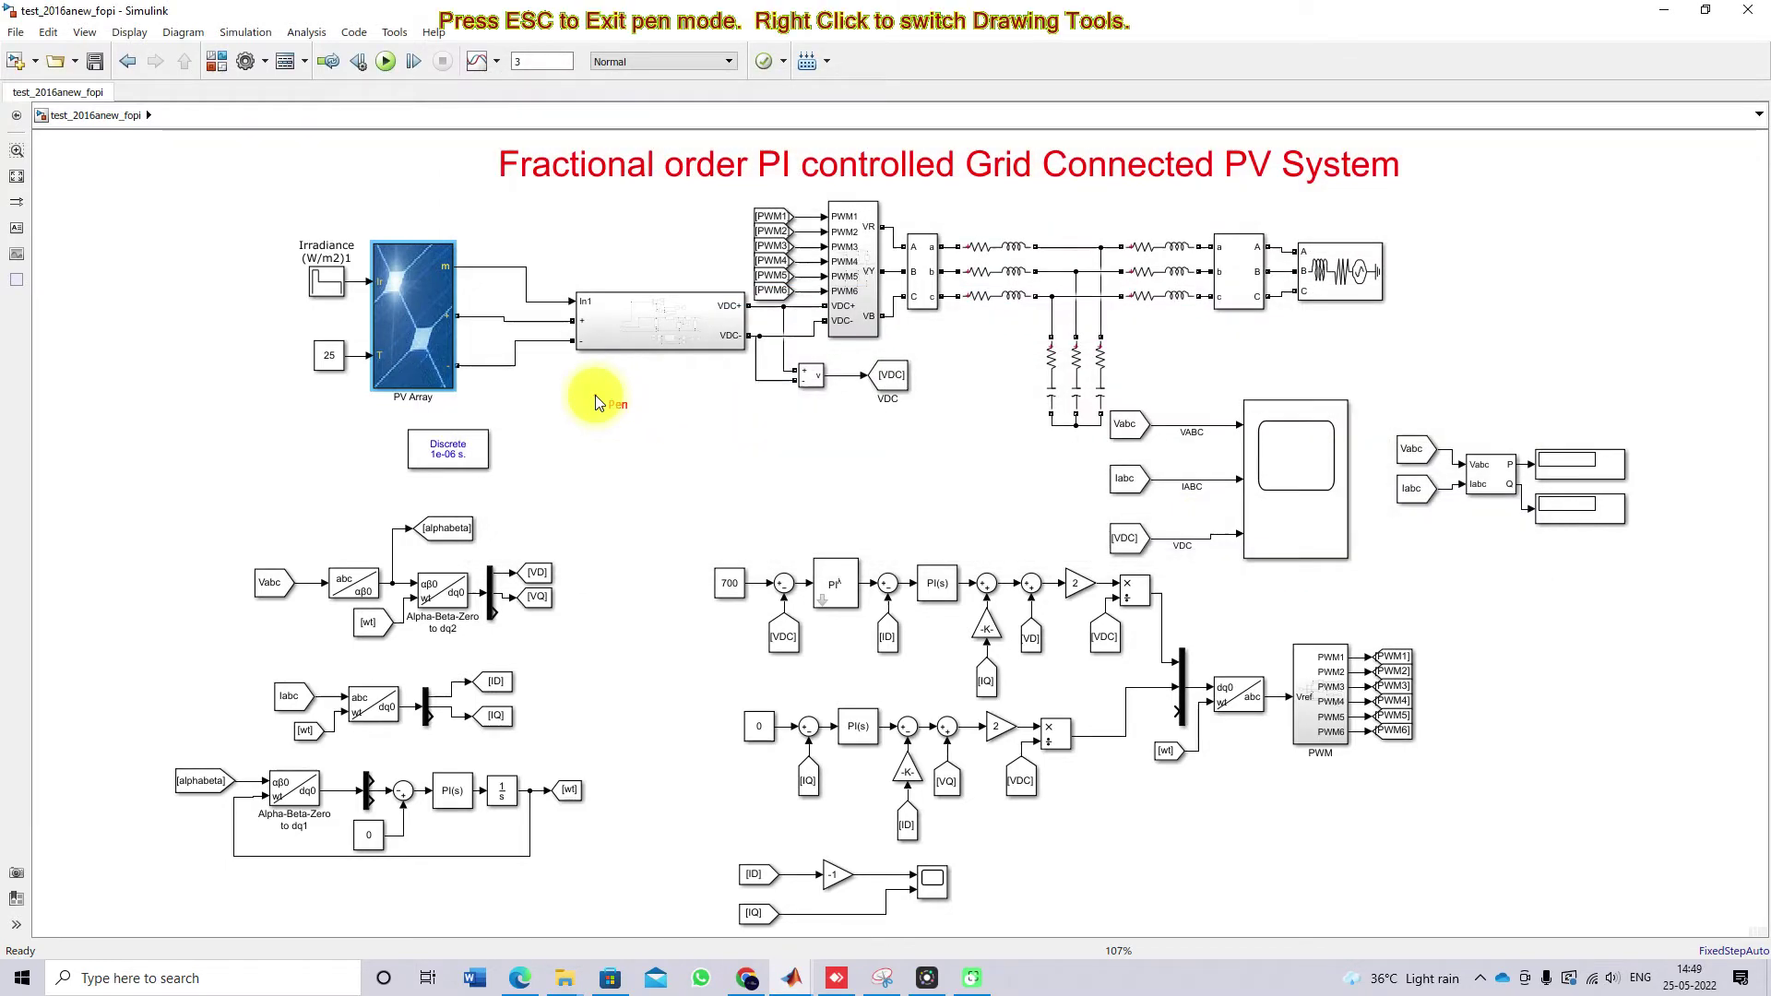
drag(506, 384, 514, 415)
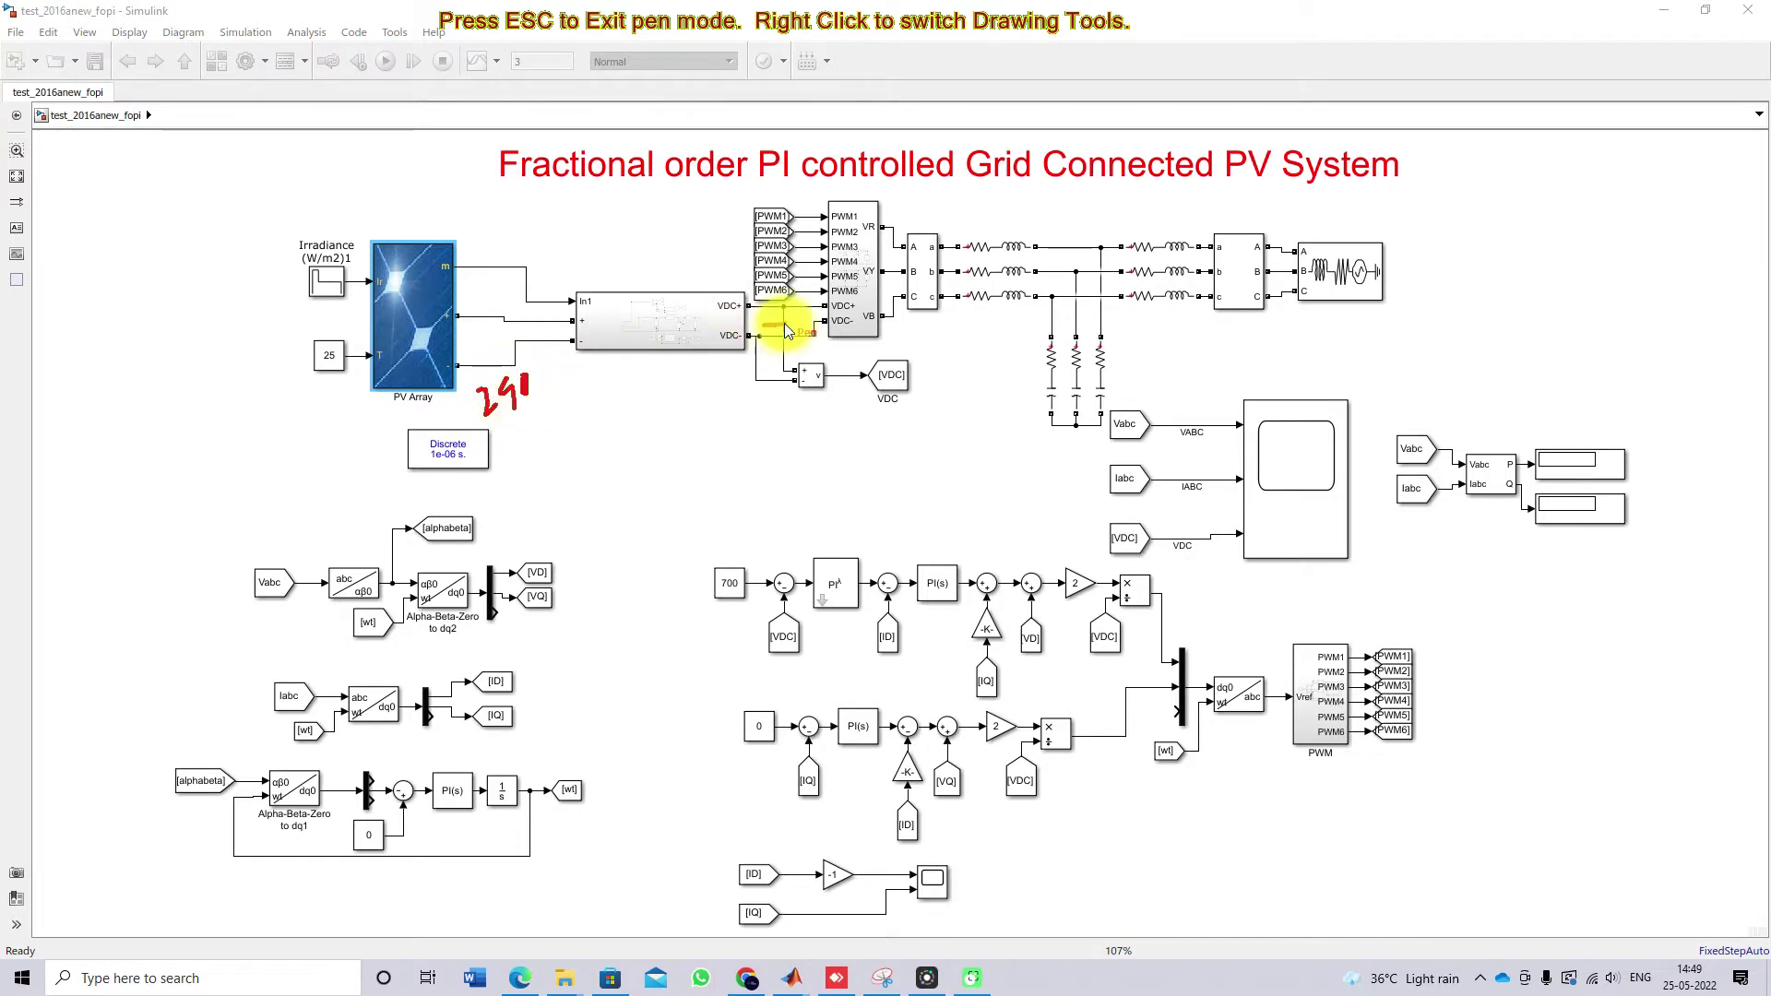
drag(794, 332, 816, 334)
drag(646, 355, 650, 402)
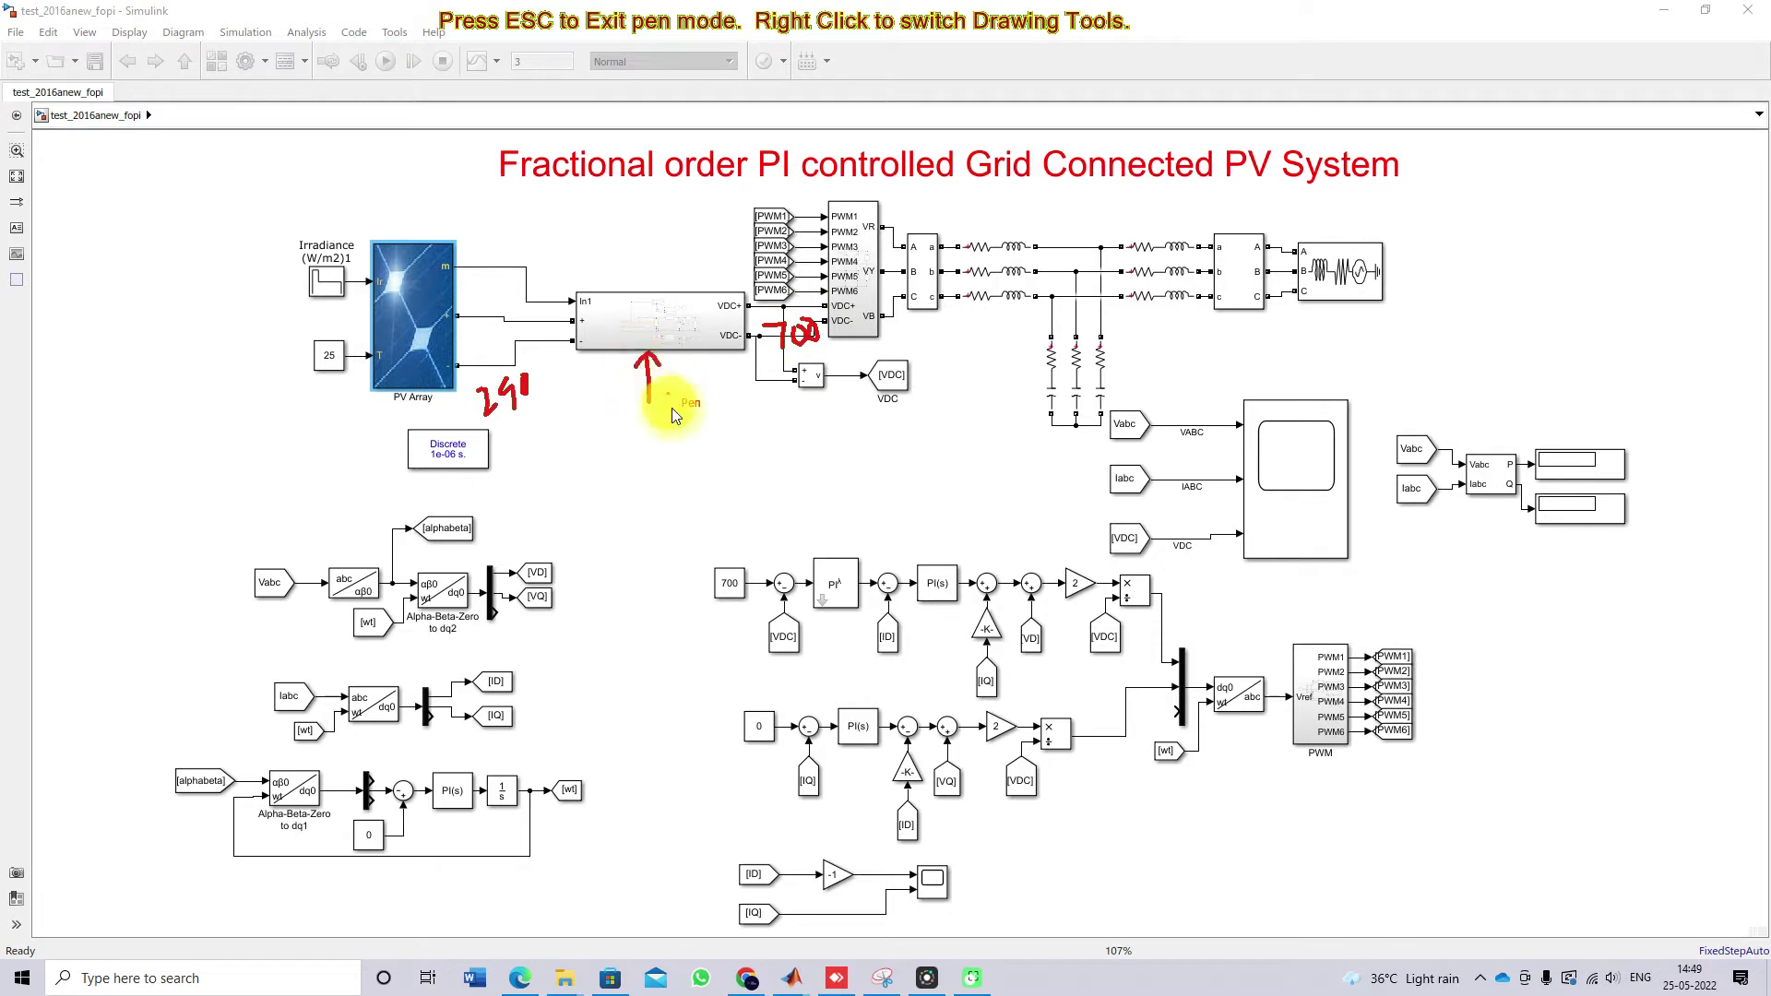
key(Escape)
Examine the converter subsystem's MPPT P&O function, voltage and current inputs, PI controller, carrier comparison and PWM-driven switch.
double_click(664, 325)
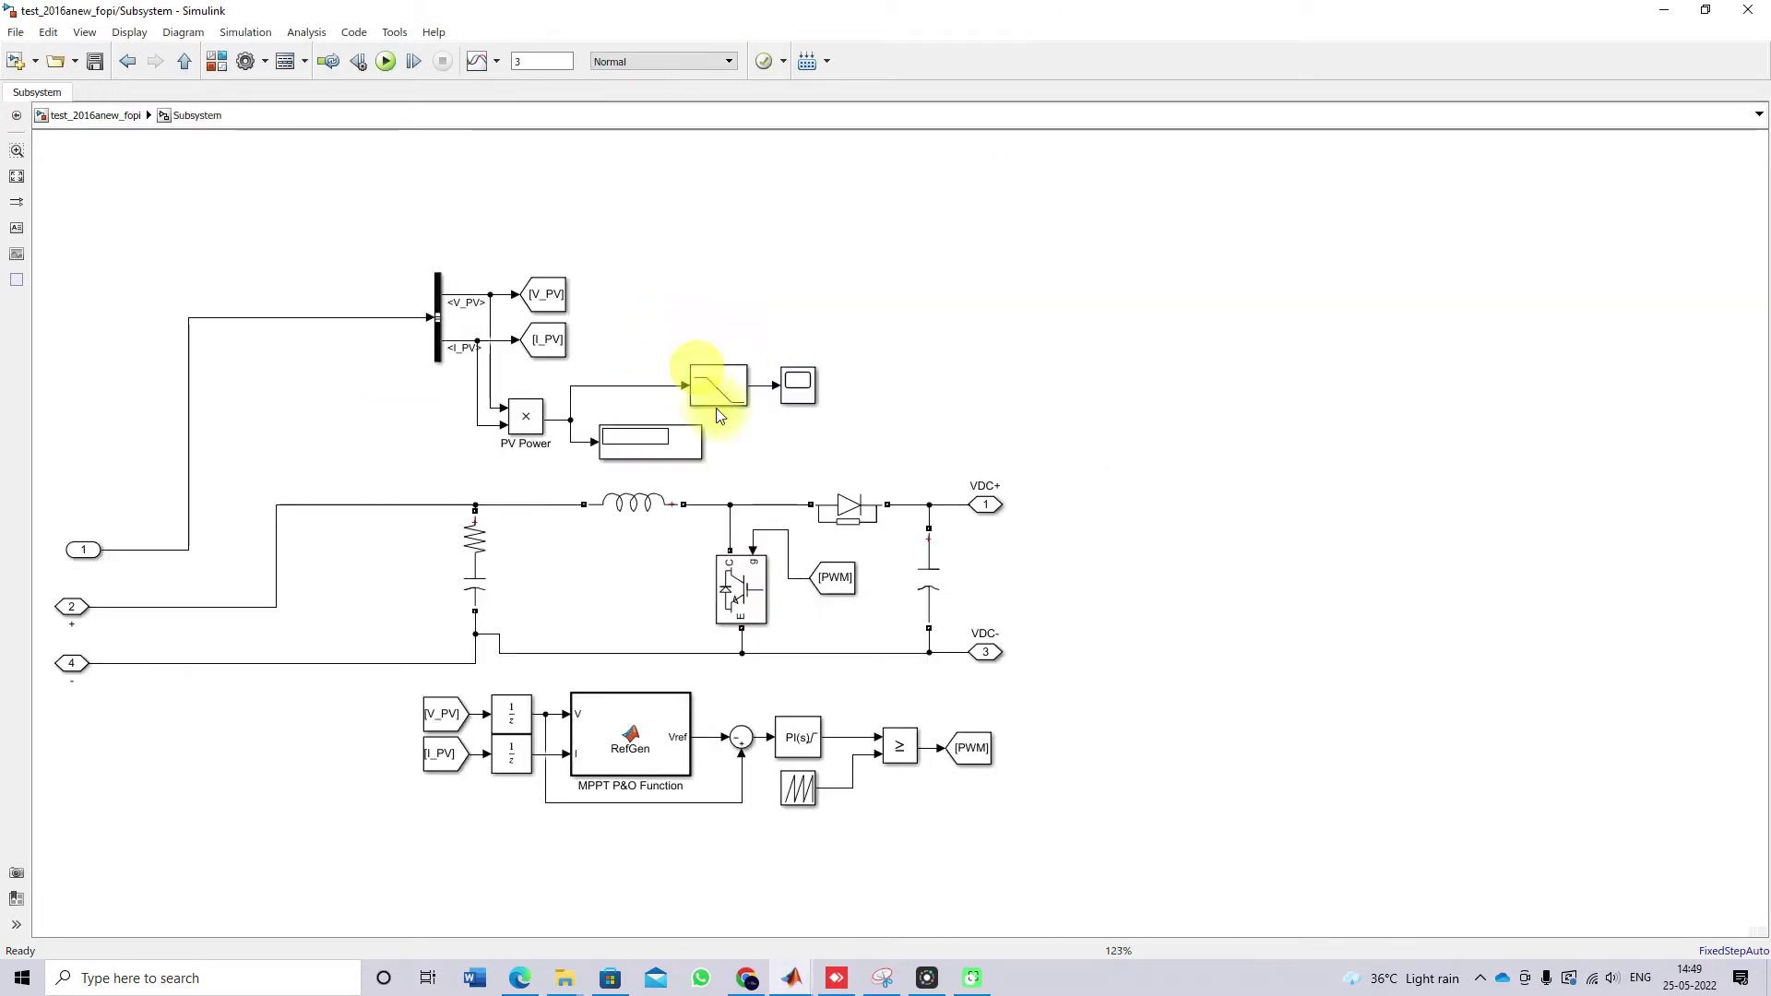
click(628, 758)
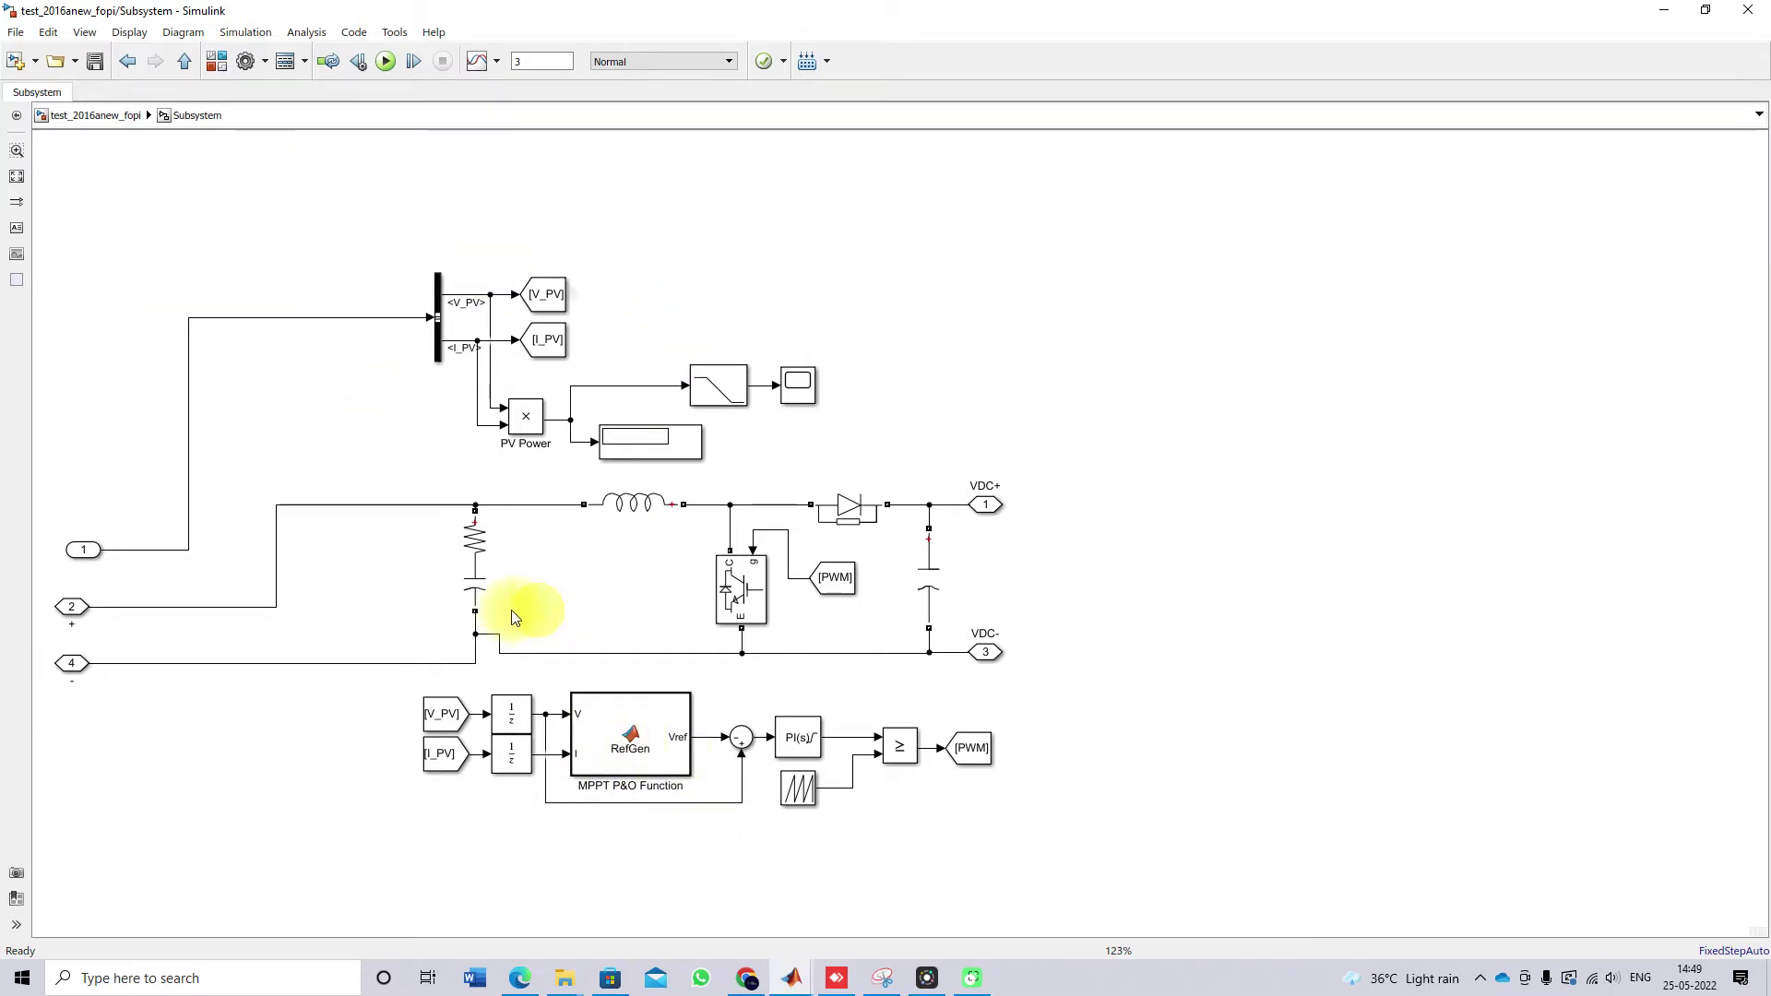
click(458, 721)
click(478, 733)
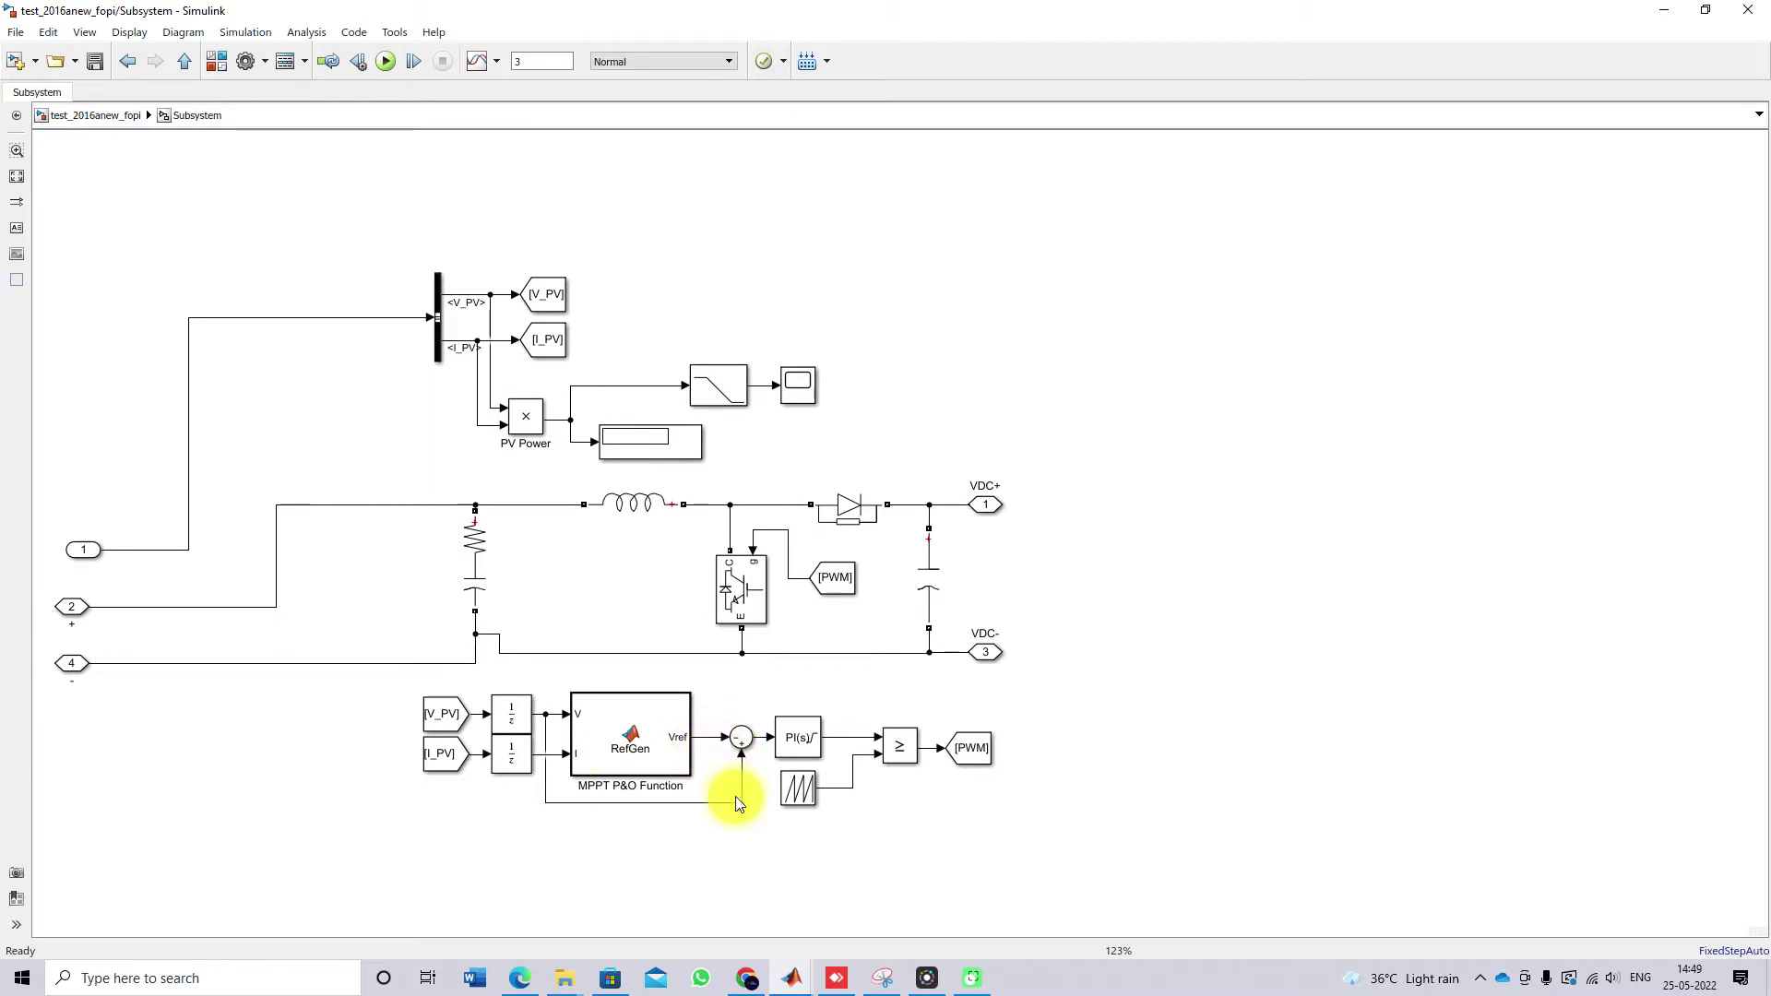
click(801, 743)
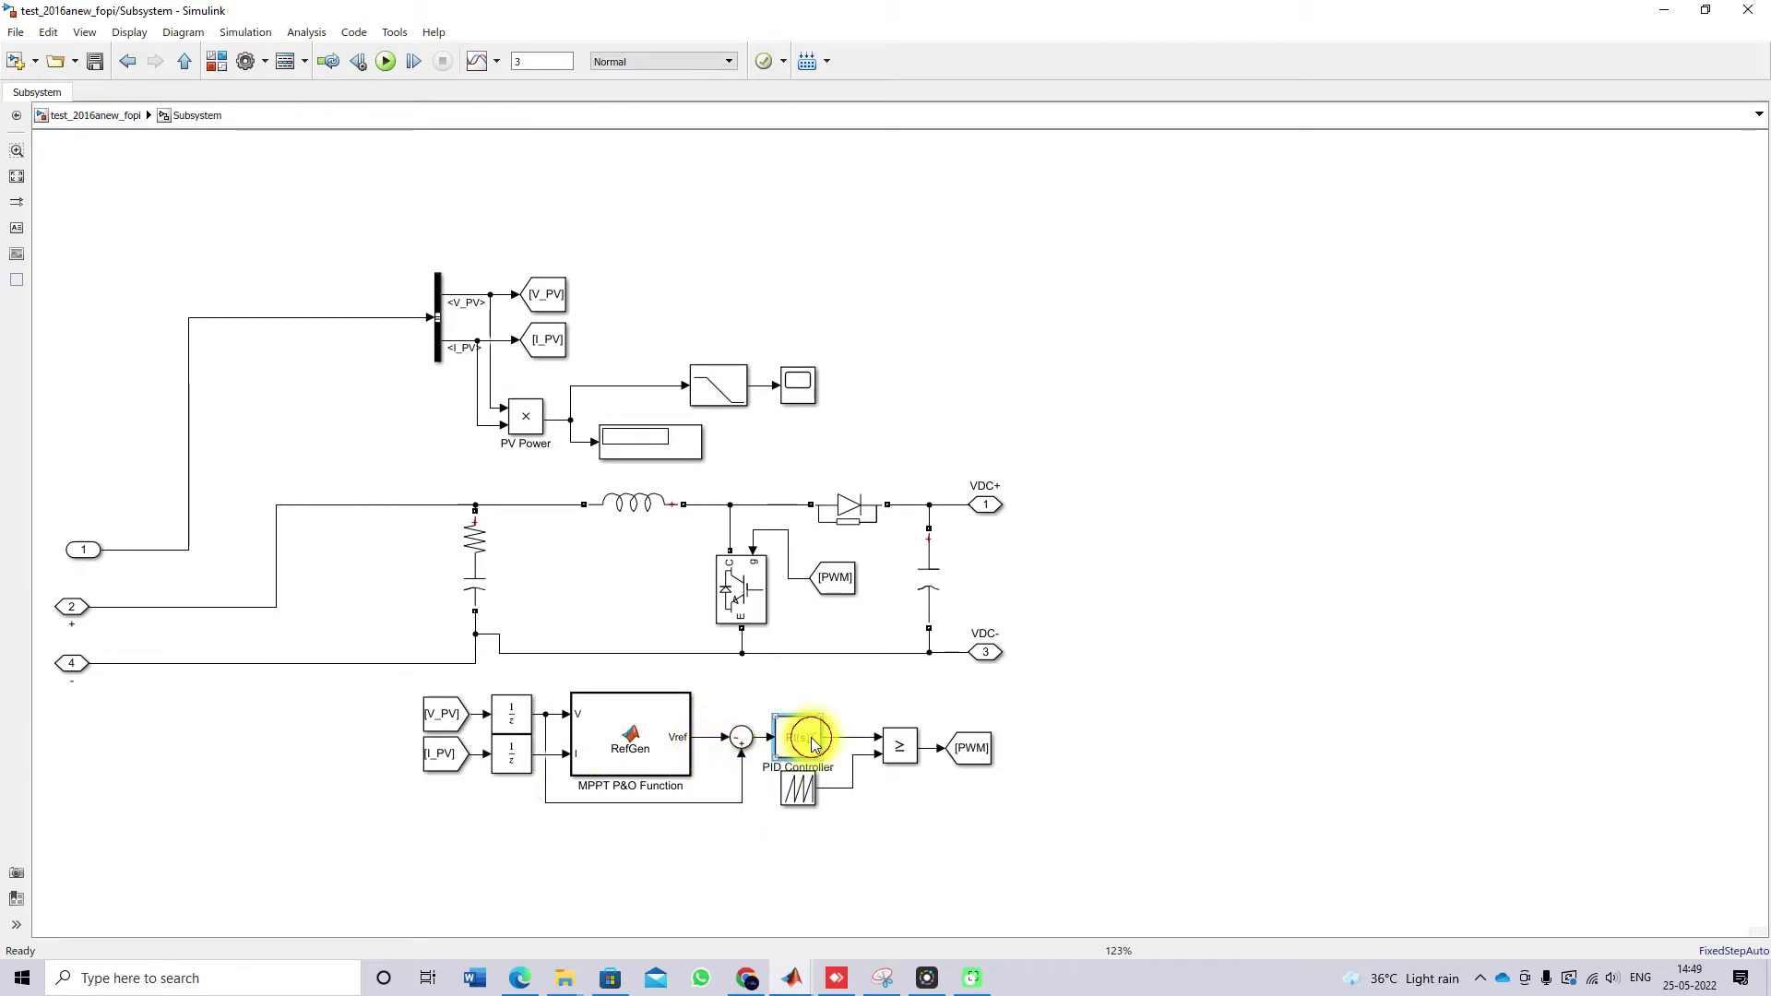
click(915, 827)
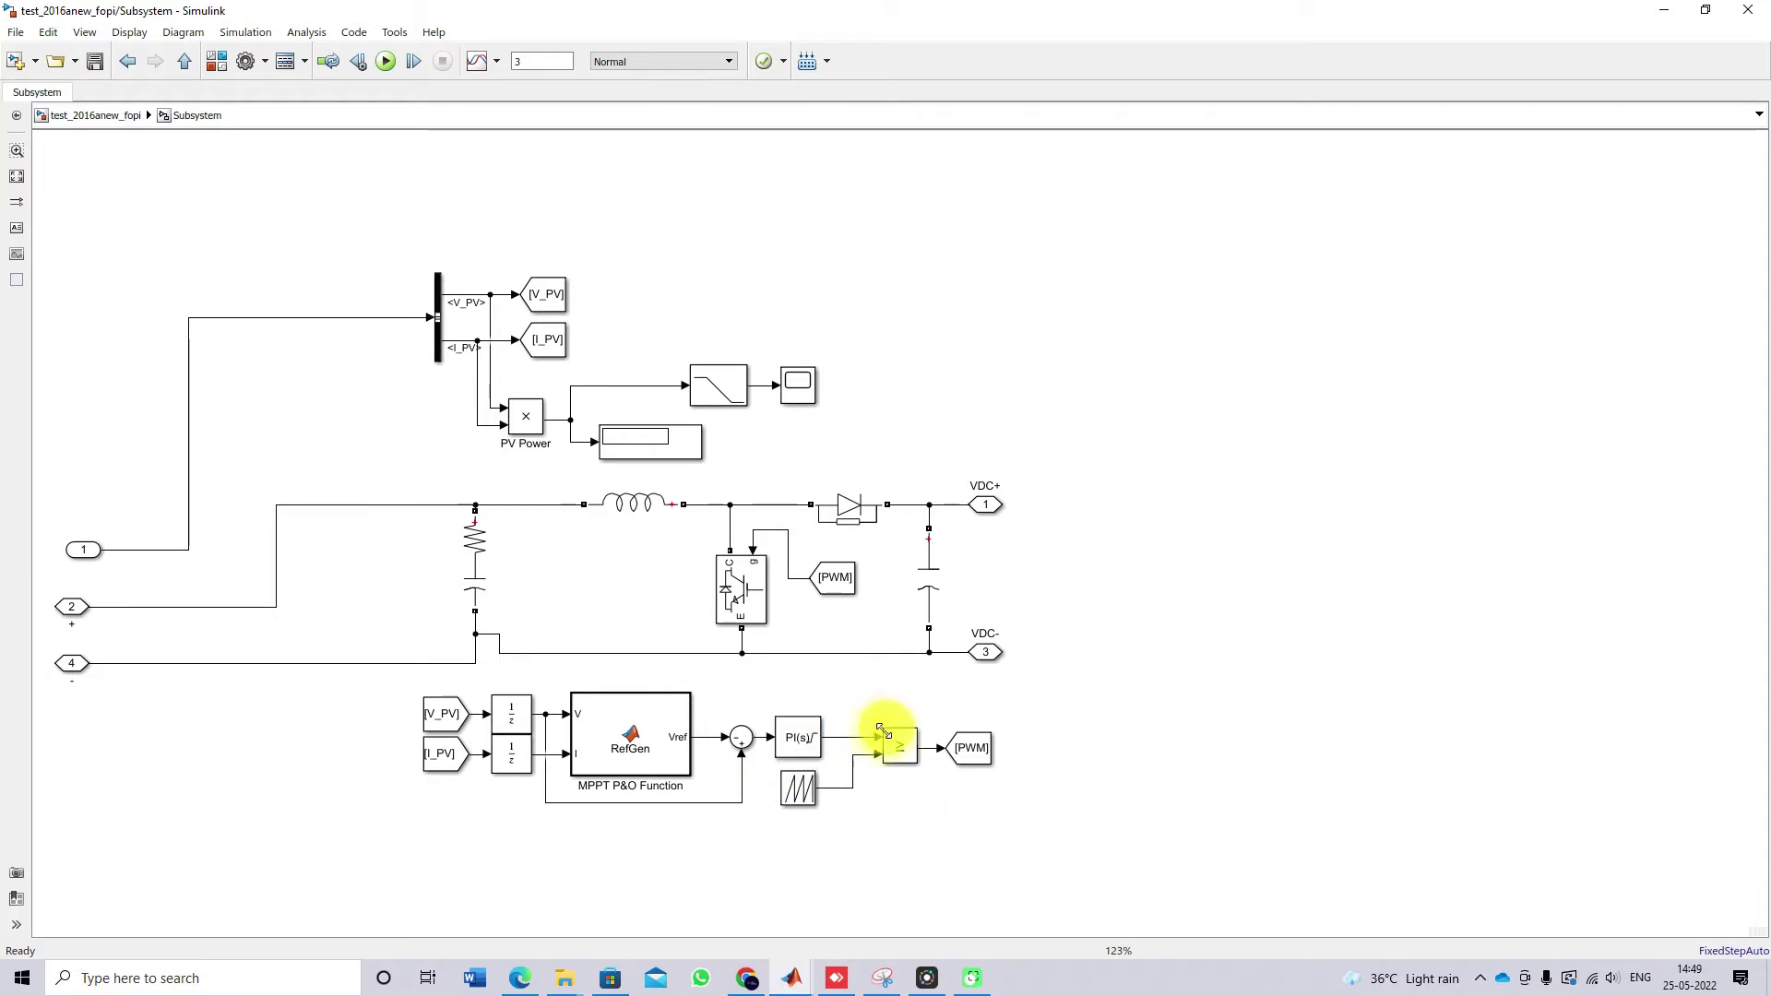
click(803, 799)
click(954, 753)
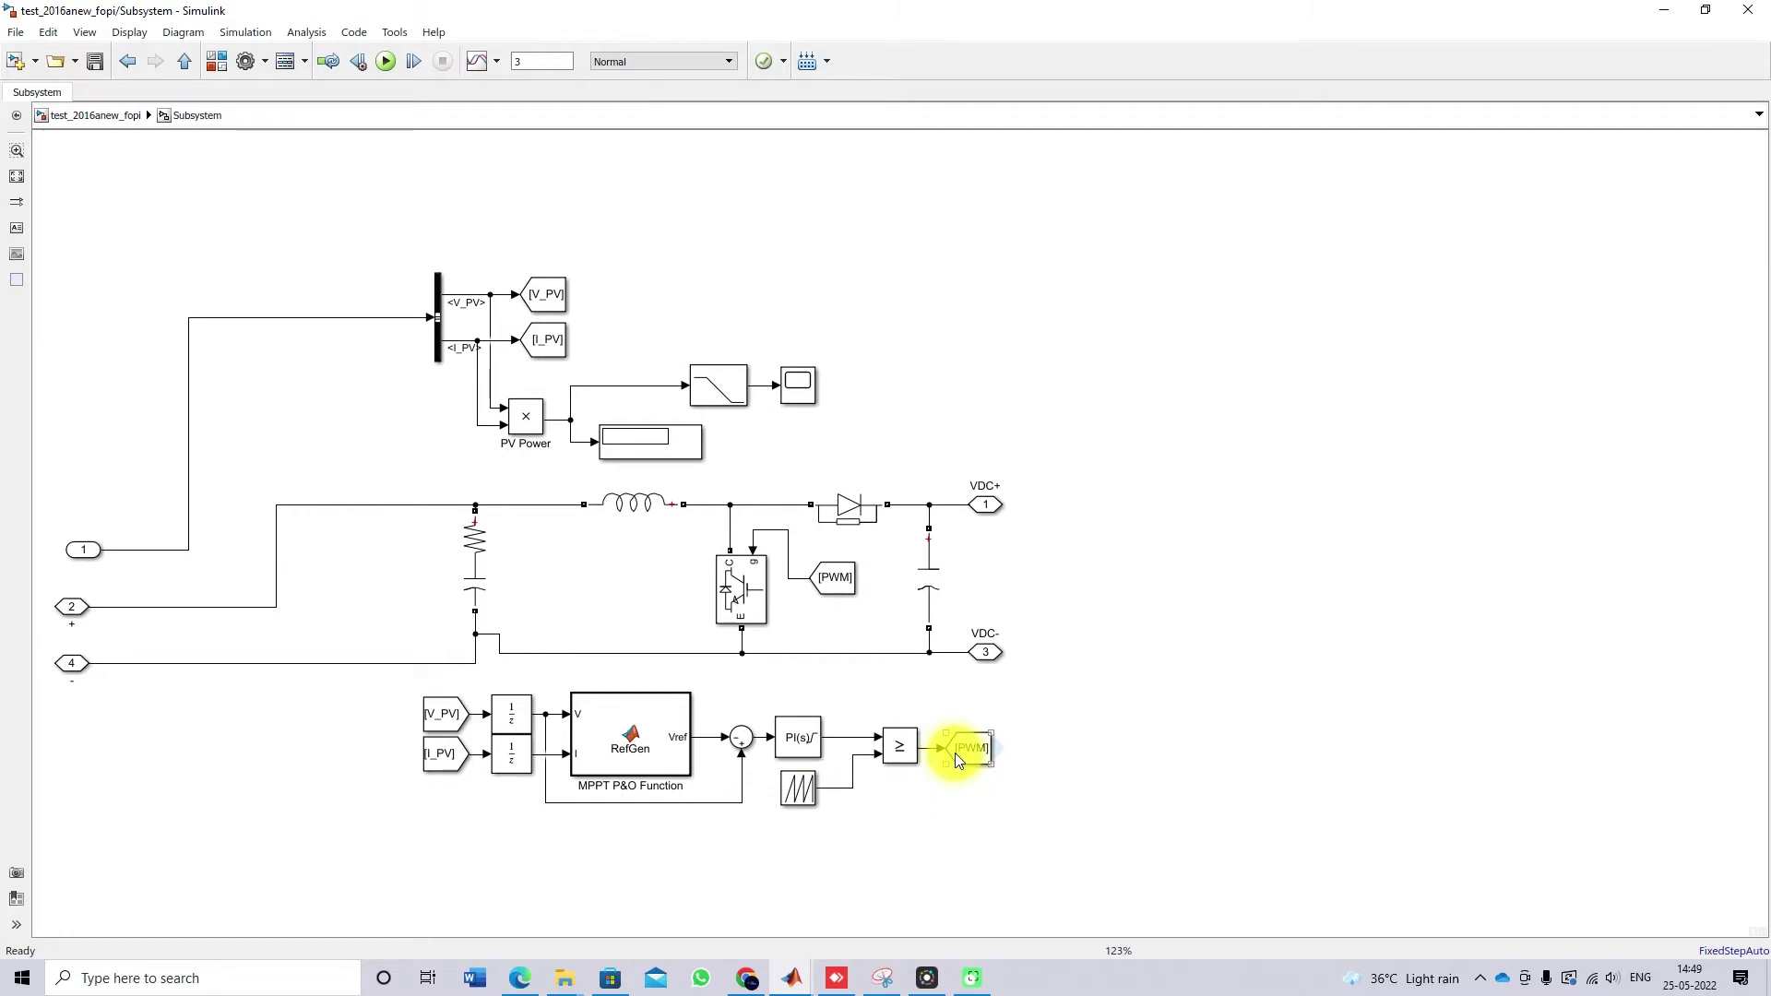
click(749, 596)
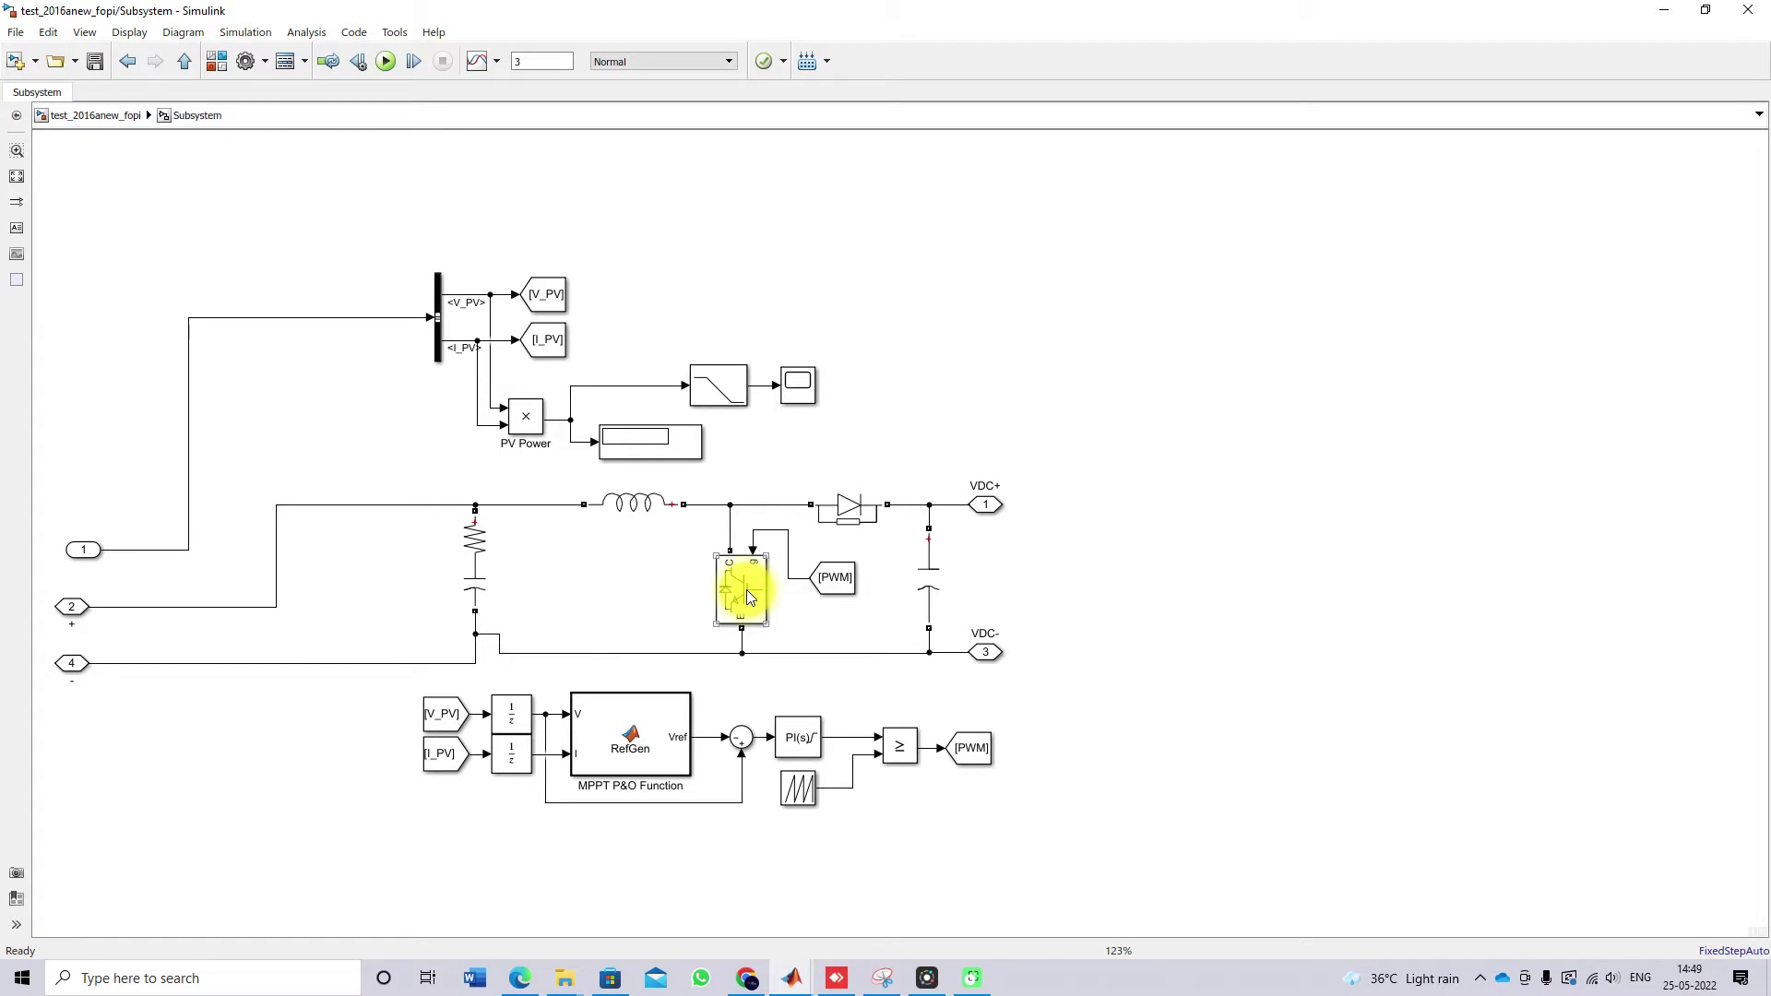
click(185, 67)
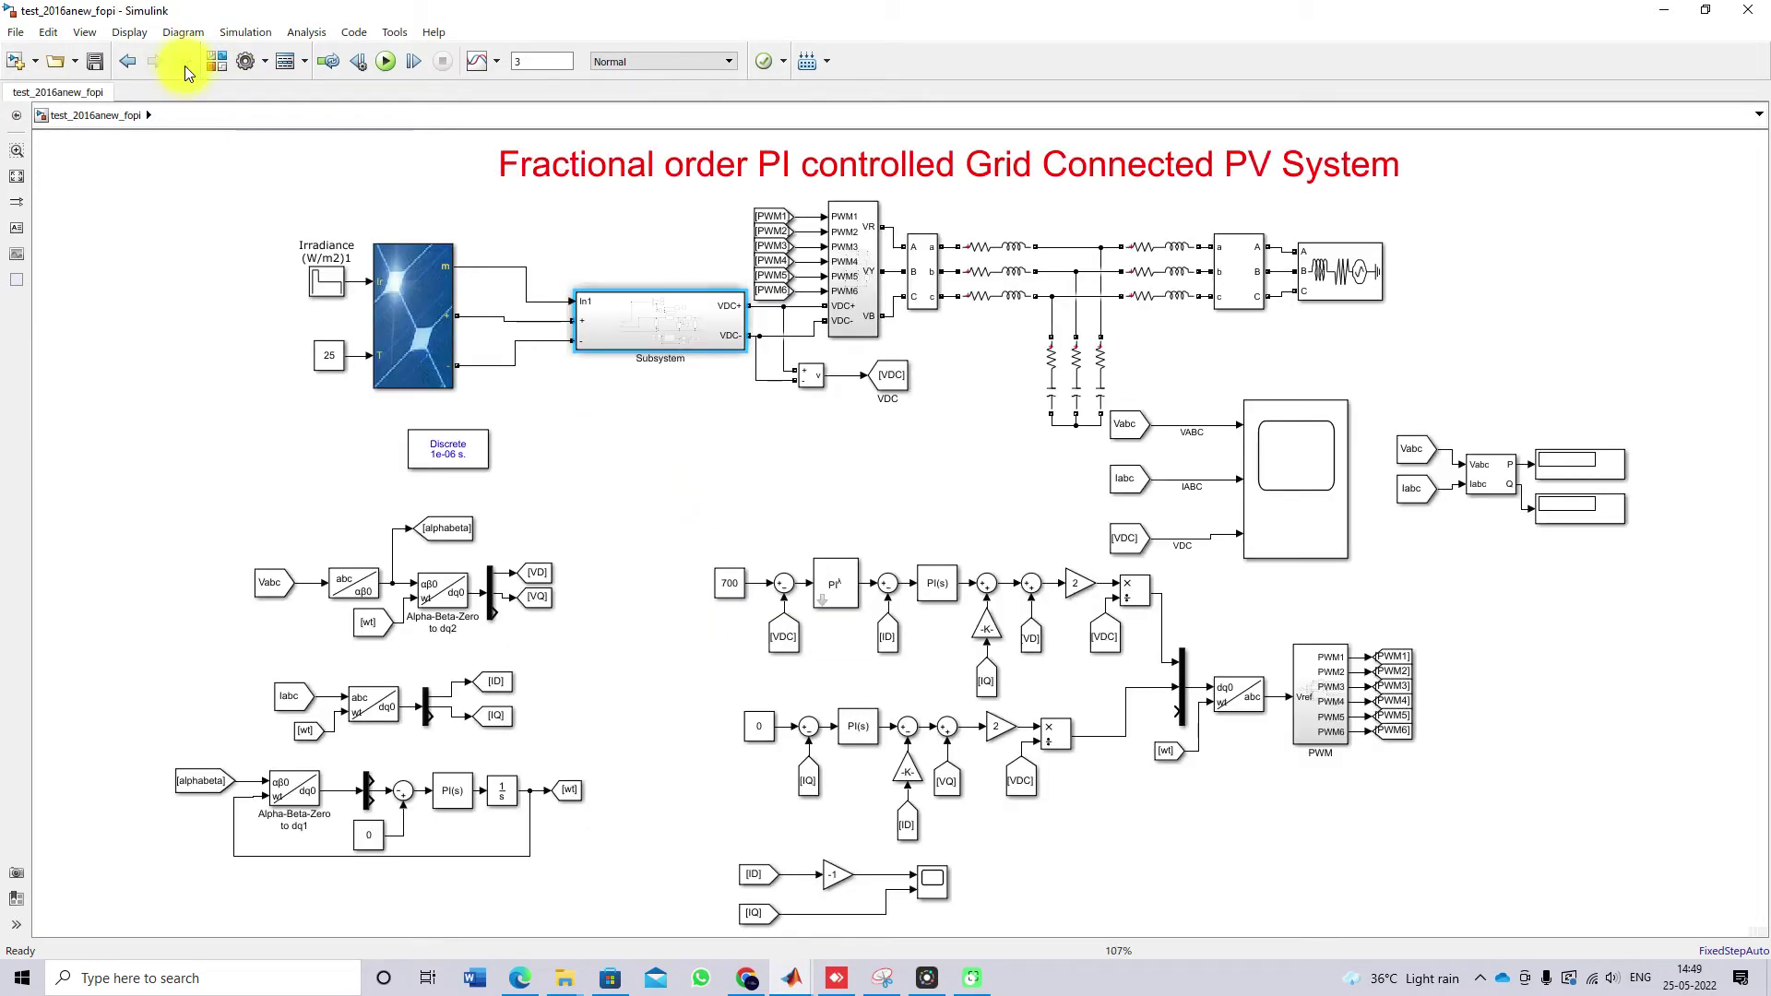
Look inside the inverter subsystem, return to the main model and highlight the series RLC filter branches between the two measurement blocks.
click(881, 315)
double_click(858, 325)
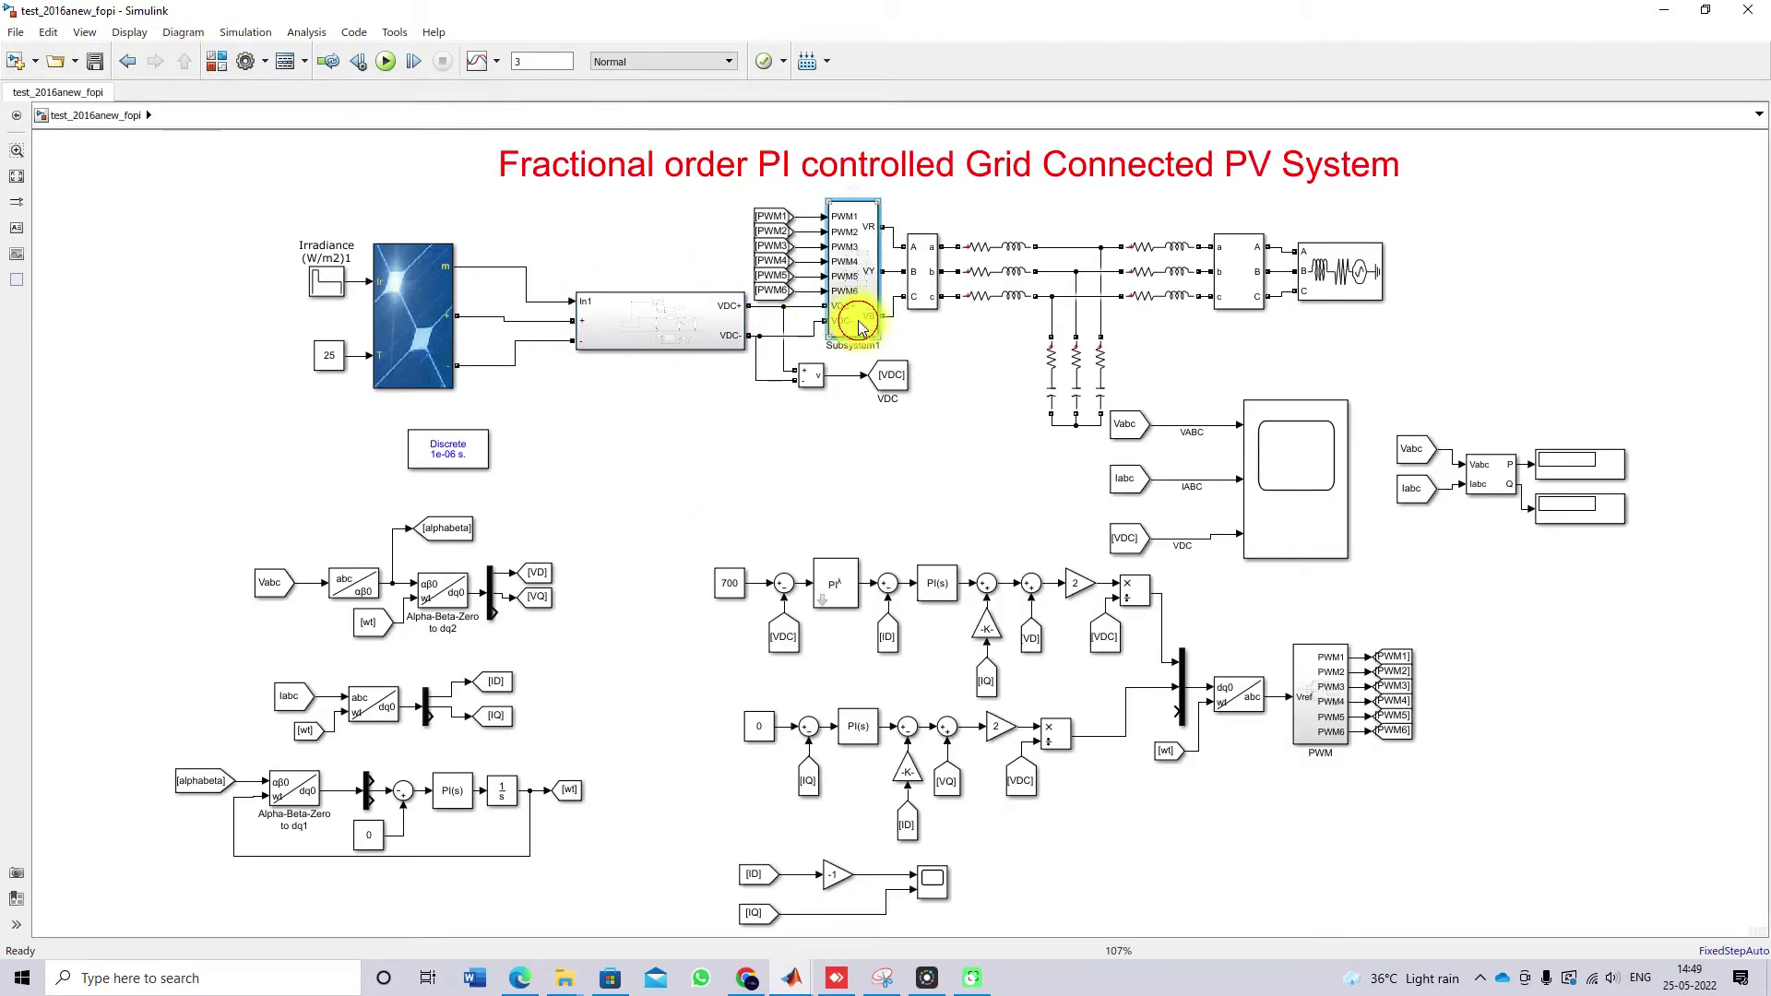
click(127, 61)
drag(960, 219, 1166, 390)
click(1306, 386)
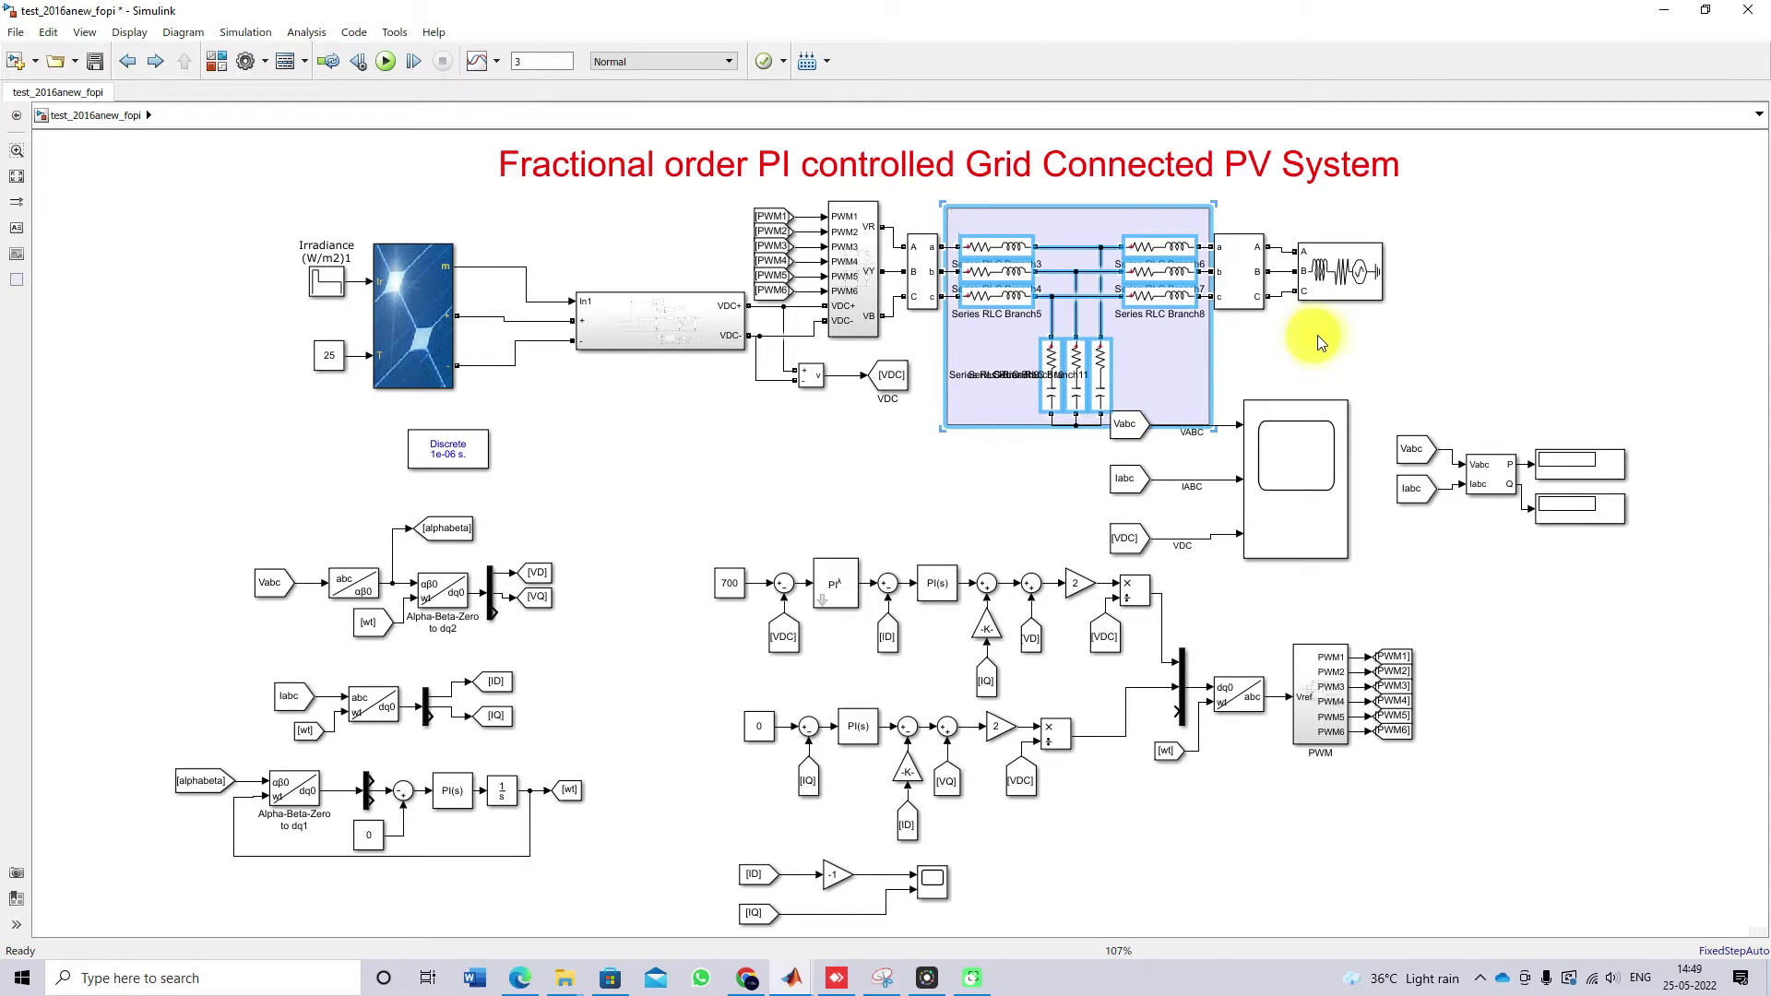
Check the phase-to-phase voltage in the grid's Three-Phase Source parameters and close them.
click(1388, 361)
double_click(1354, 285)
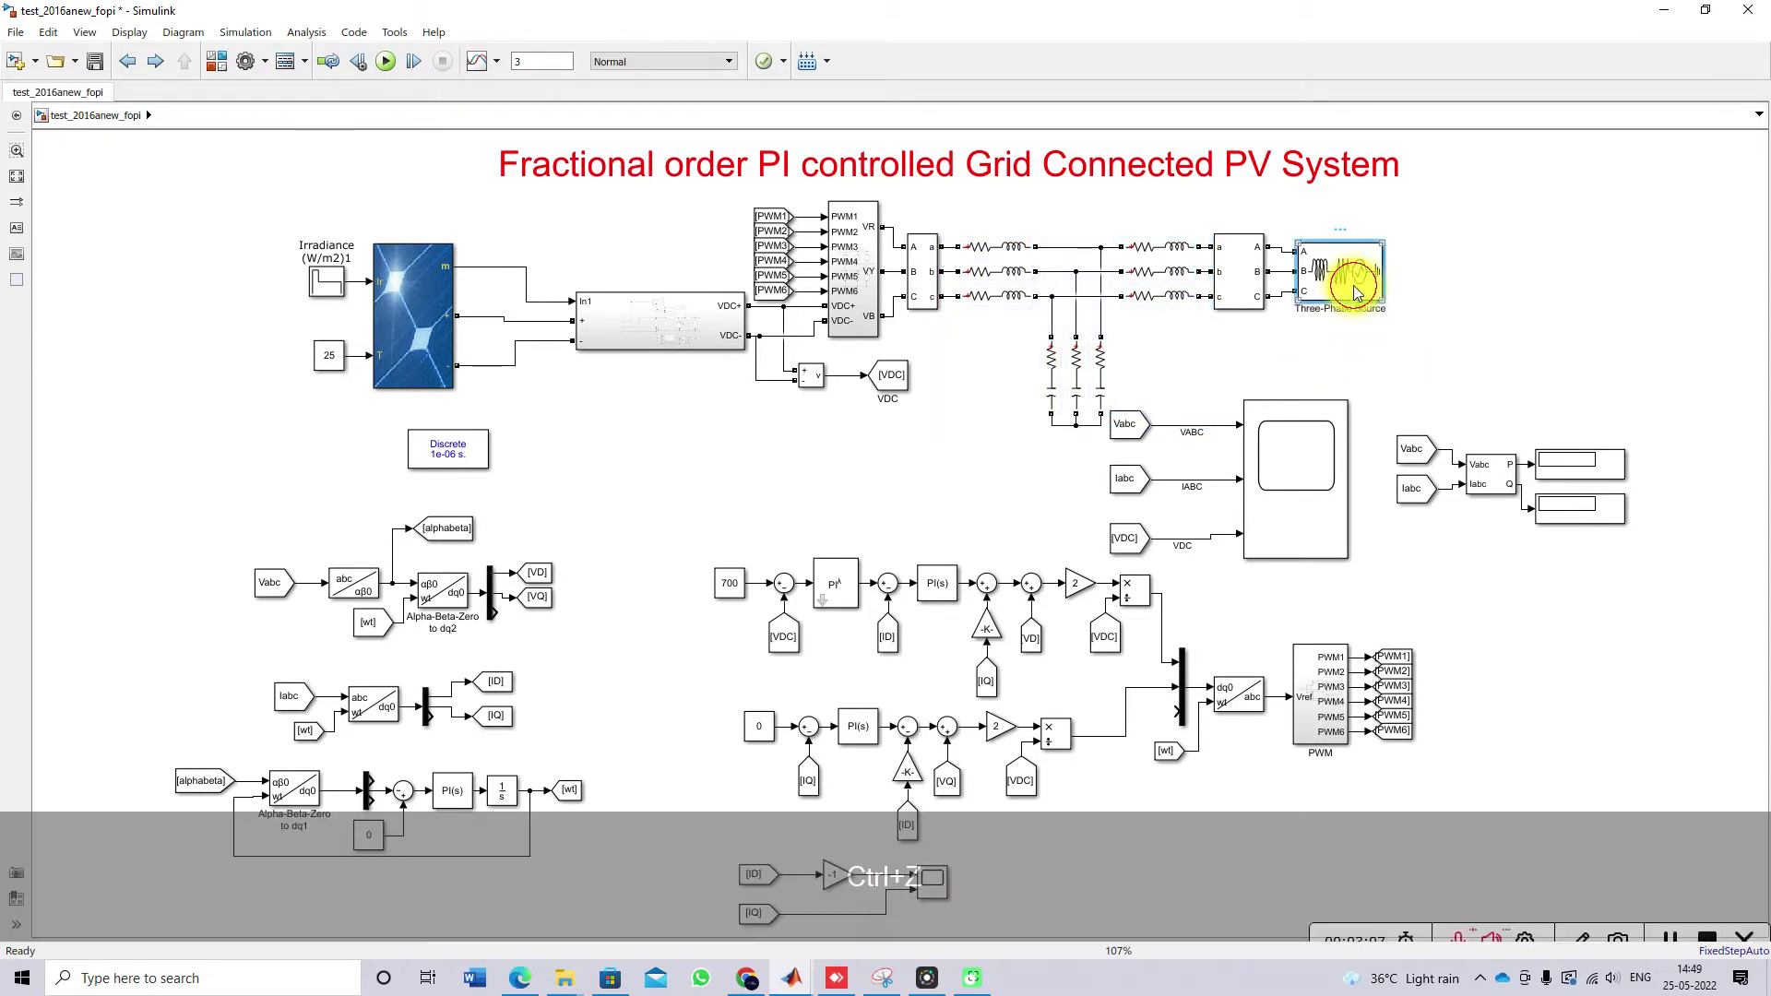
double_click(1099, 223)
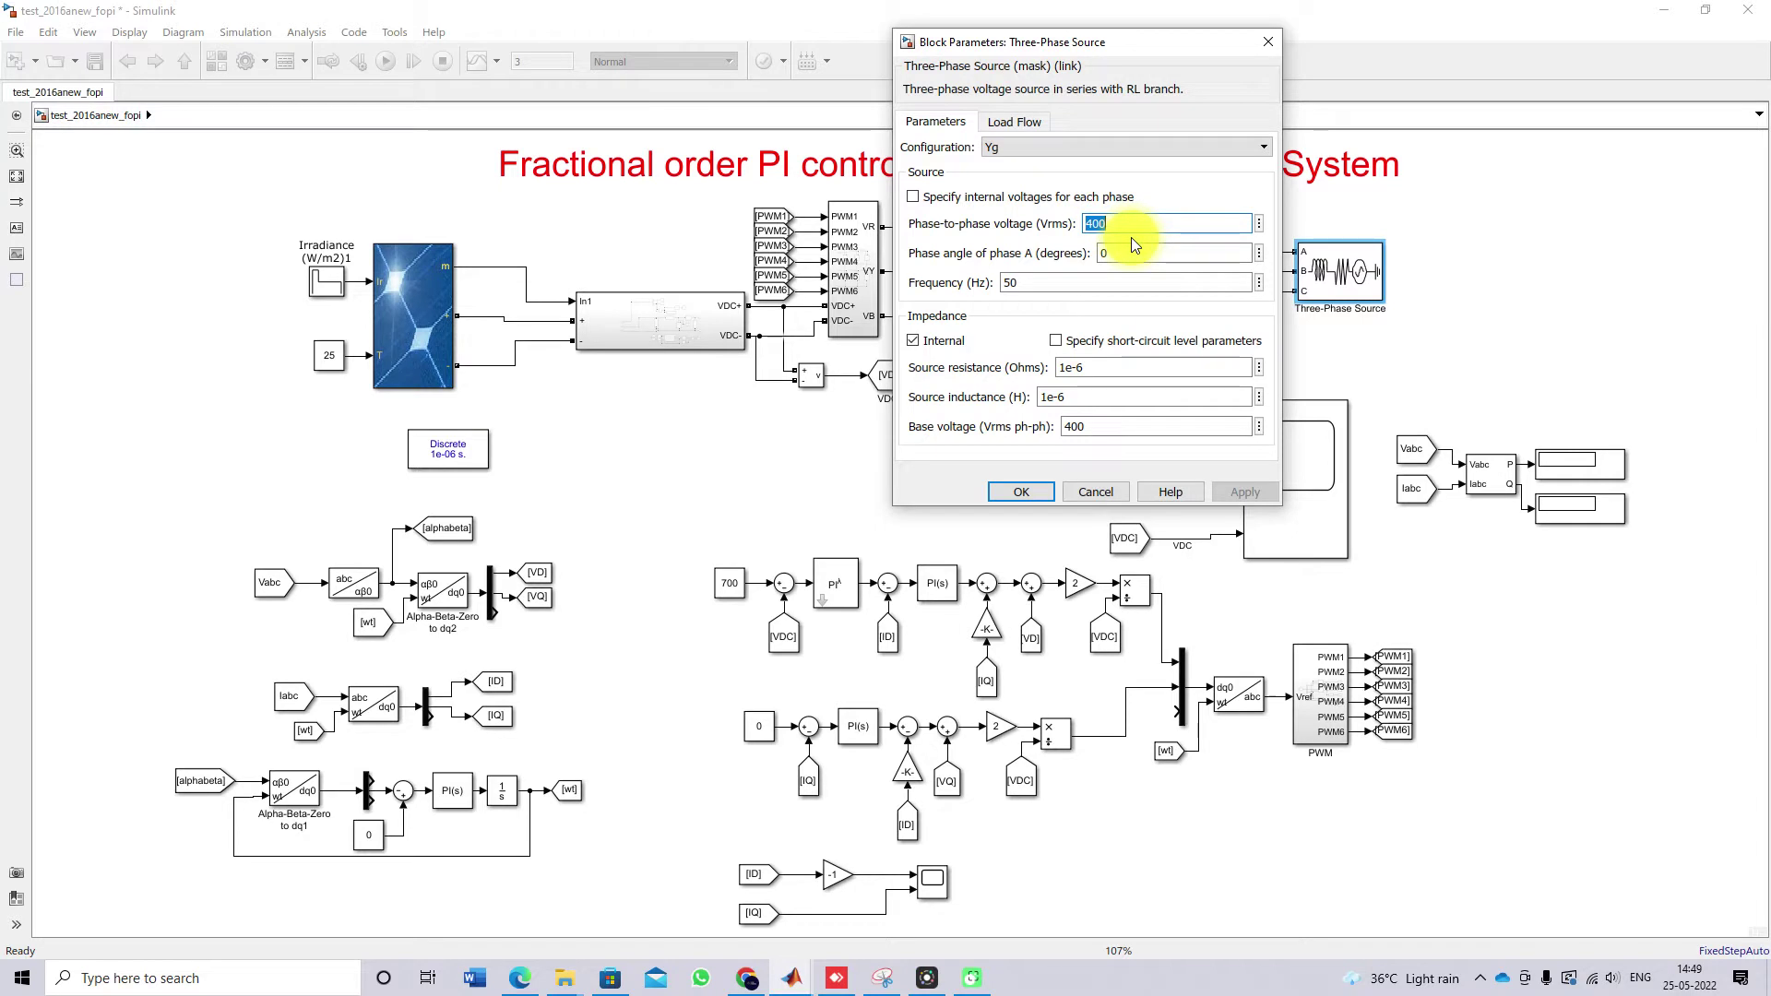
click(1025, 487)
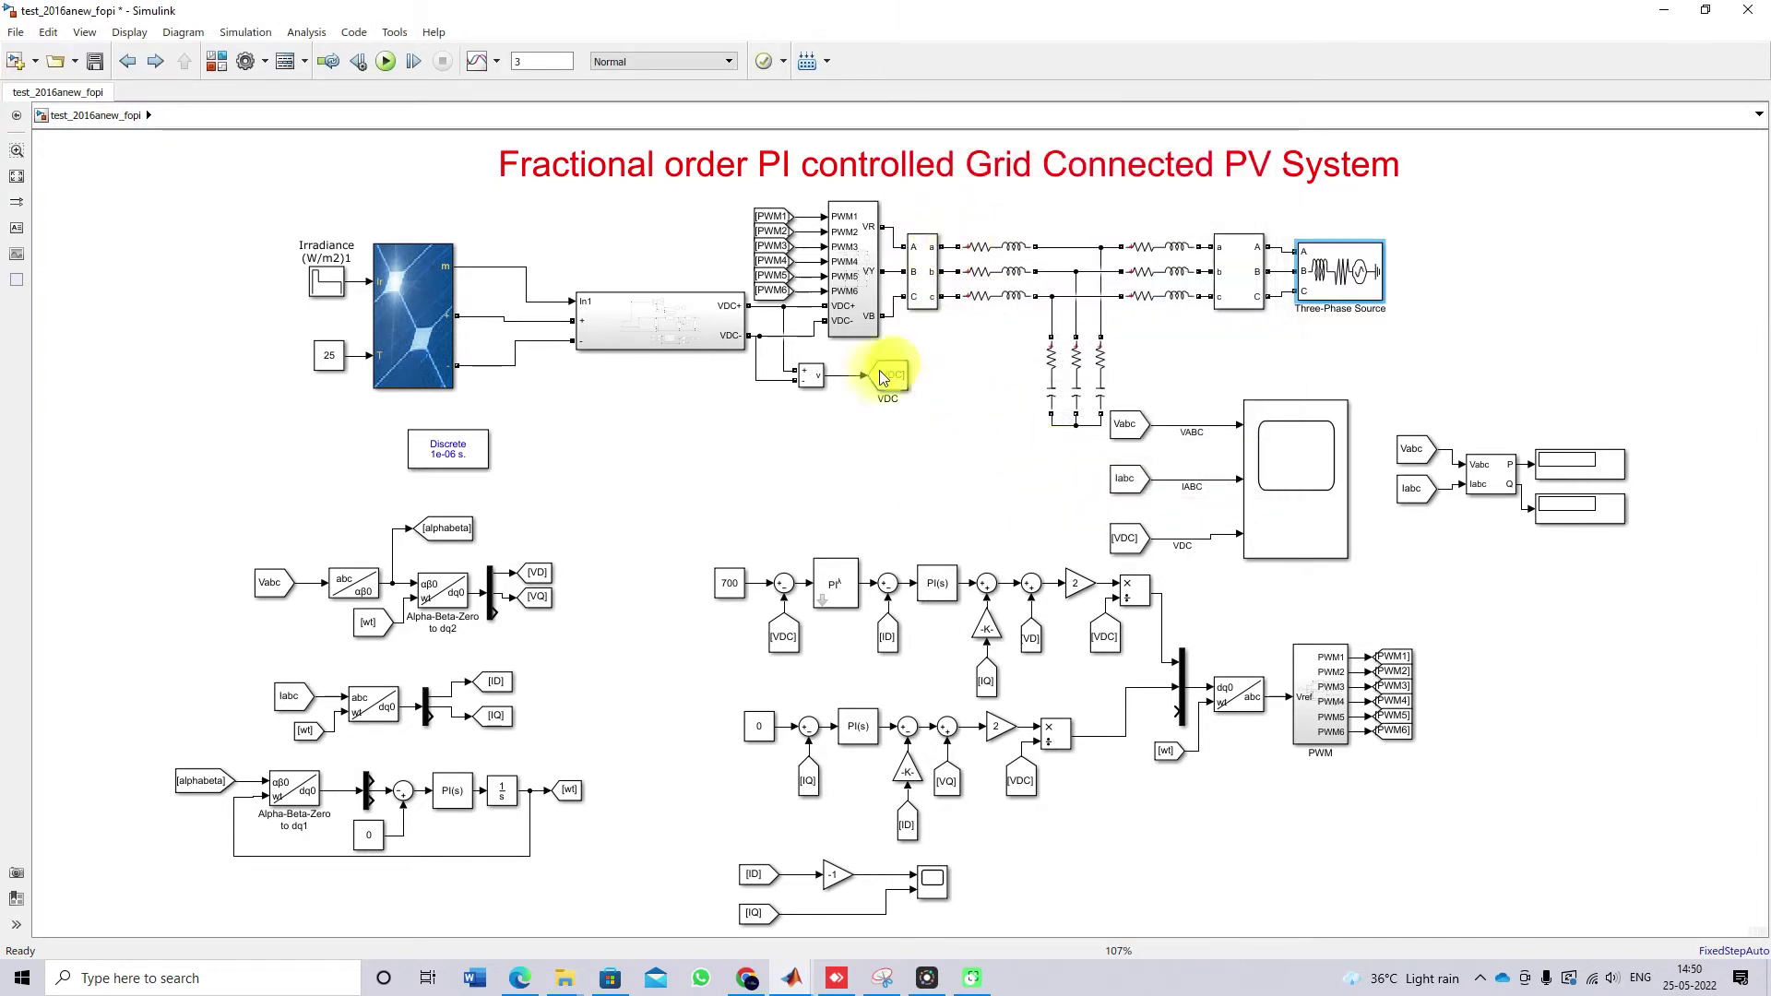
Highlight the DC link voltage control blocks and annotate the measured VDC feeding the comparison with the 700 reference.
click(849, 283)
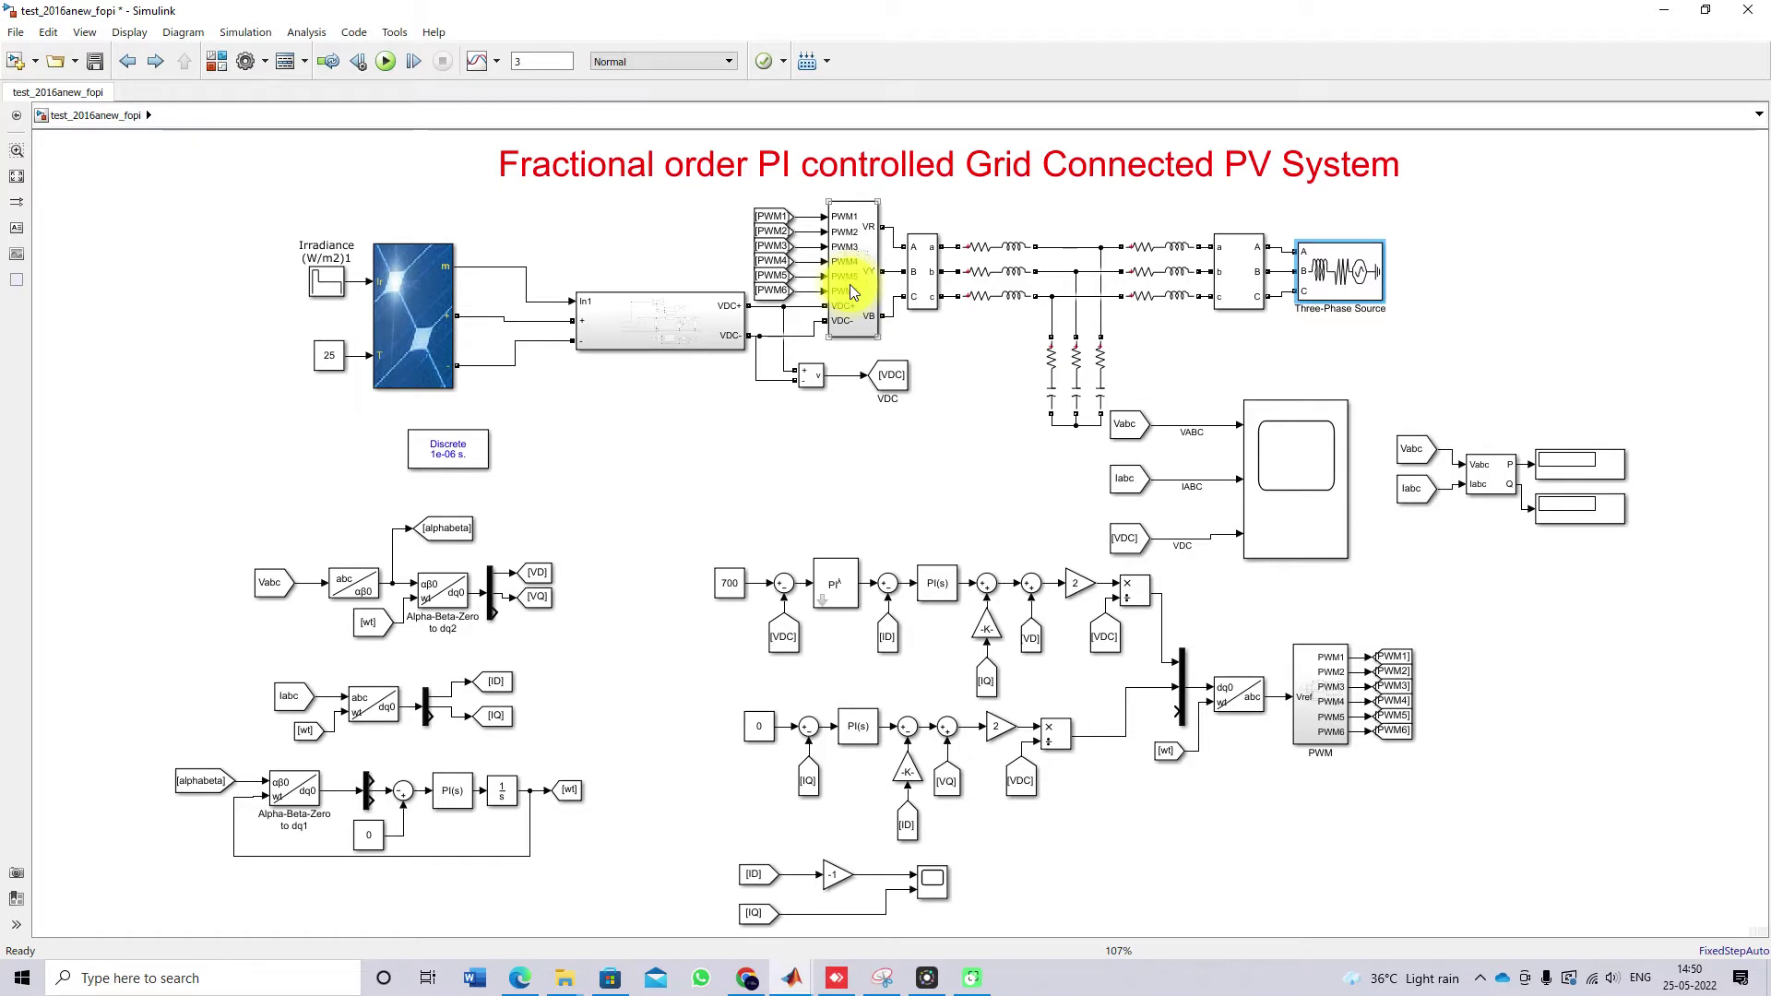
drag(697, 535, 860, 671)
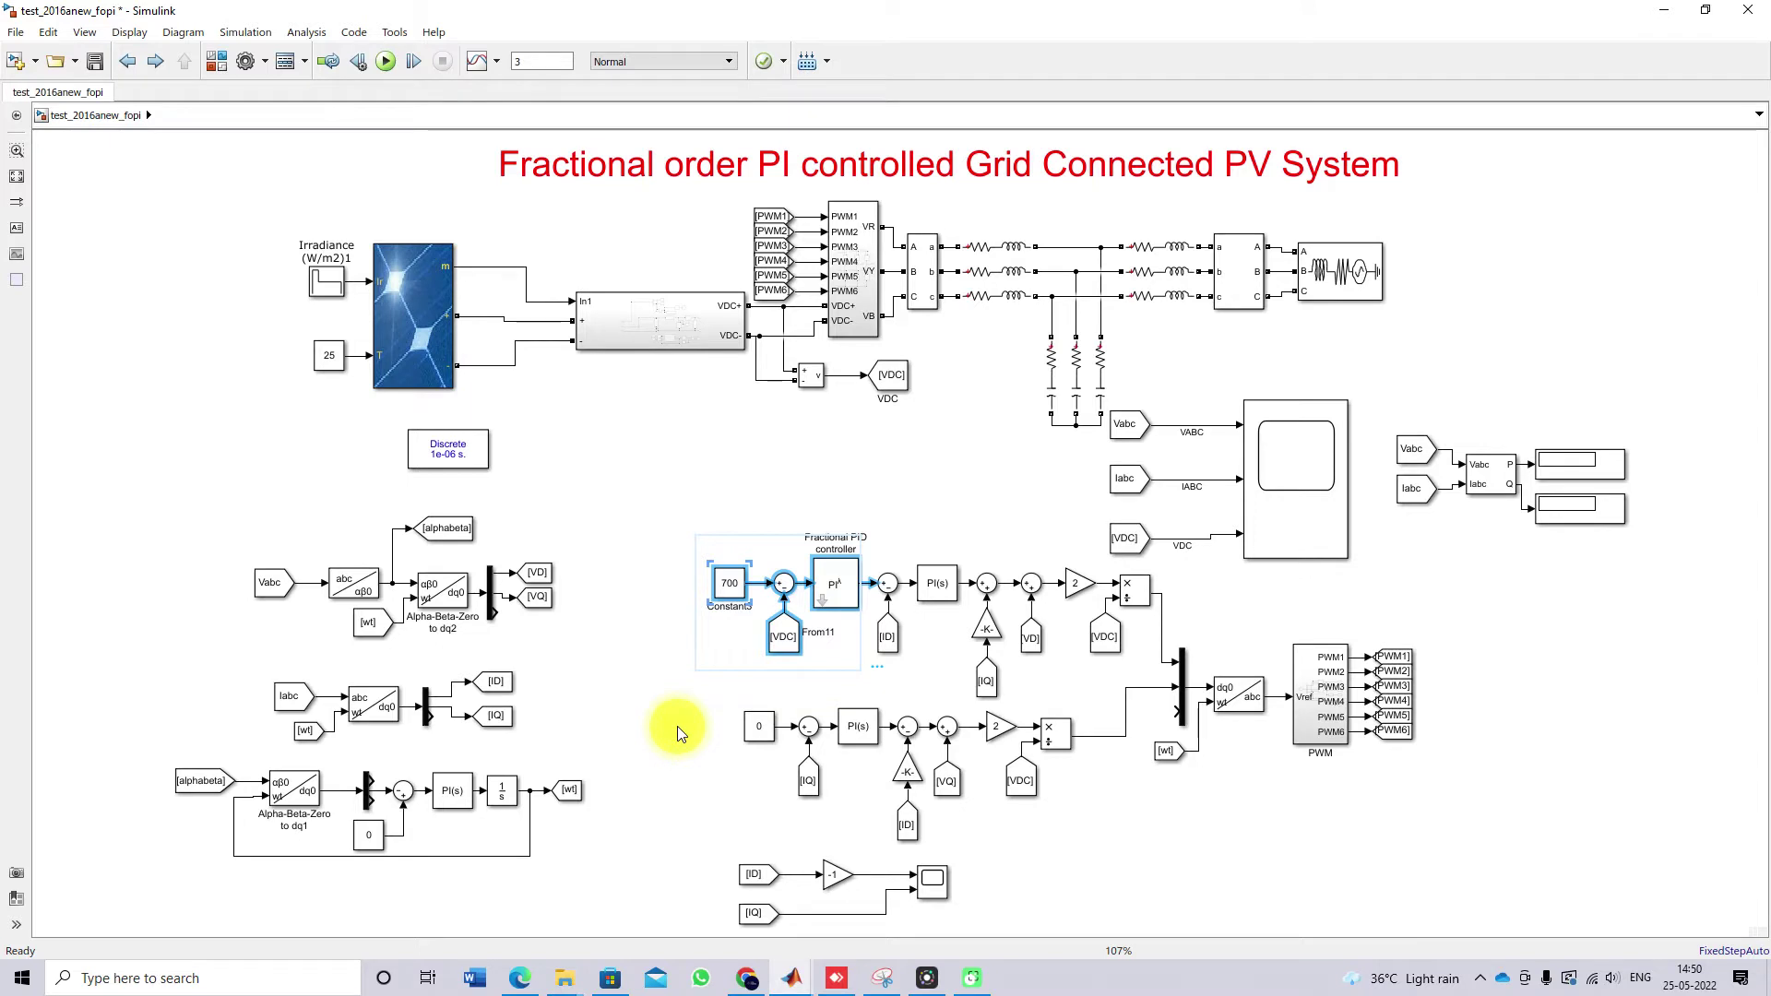
key(F12)
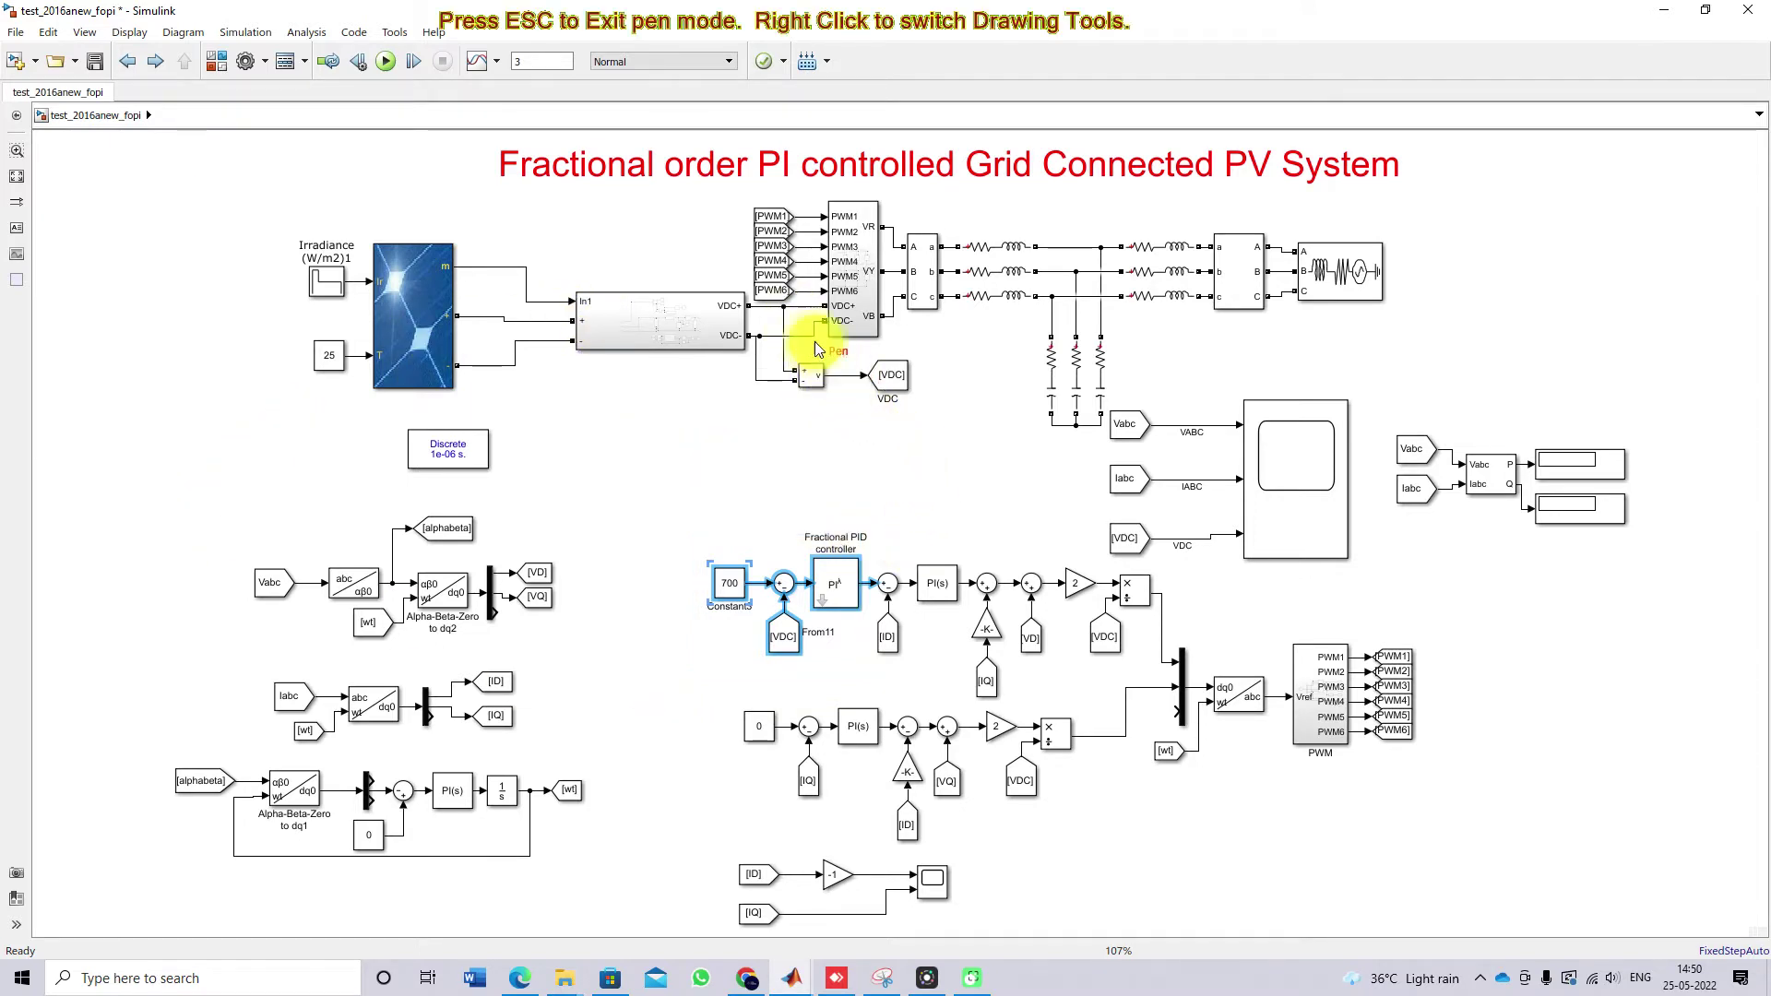
mouse_move(928, 356)
mouse_down()
mouse_move(865, 347)
mouse_move(855, 399)
mouse_move(952, 402)
mouse_move(875, 343)
mouse_up()
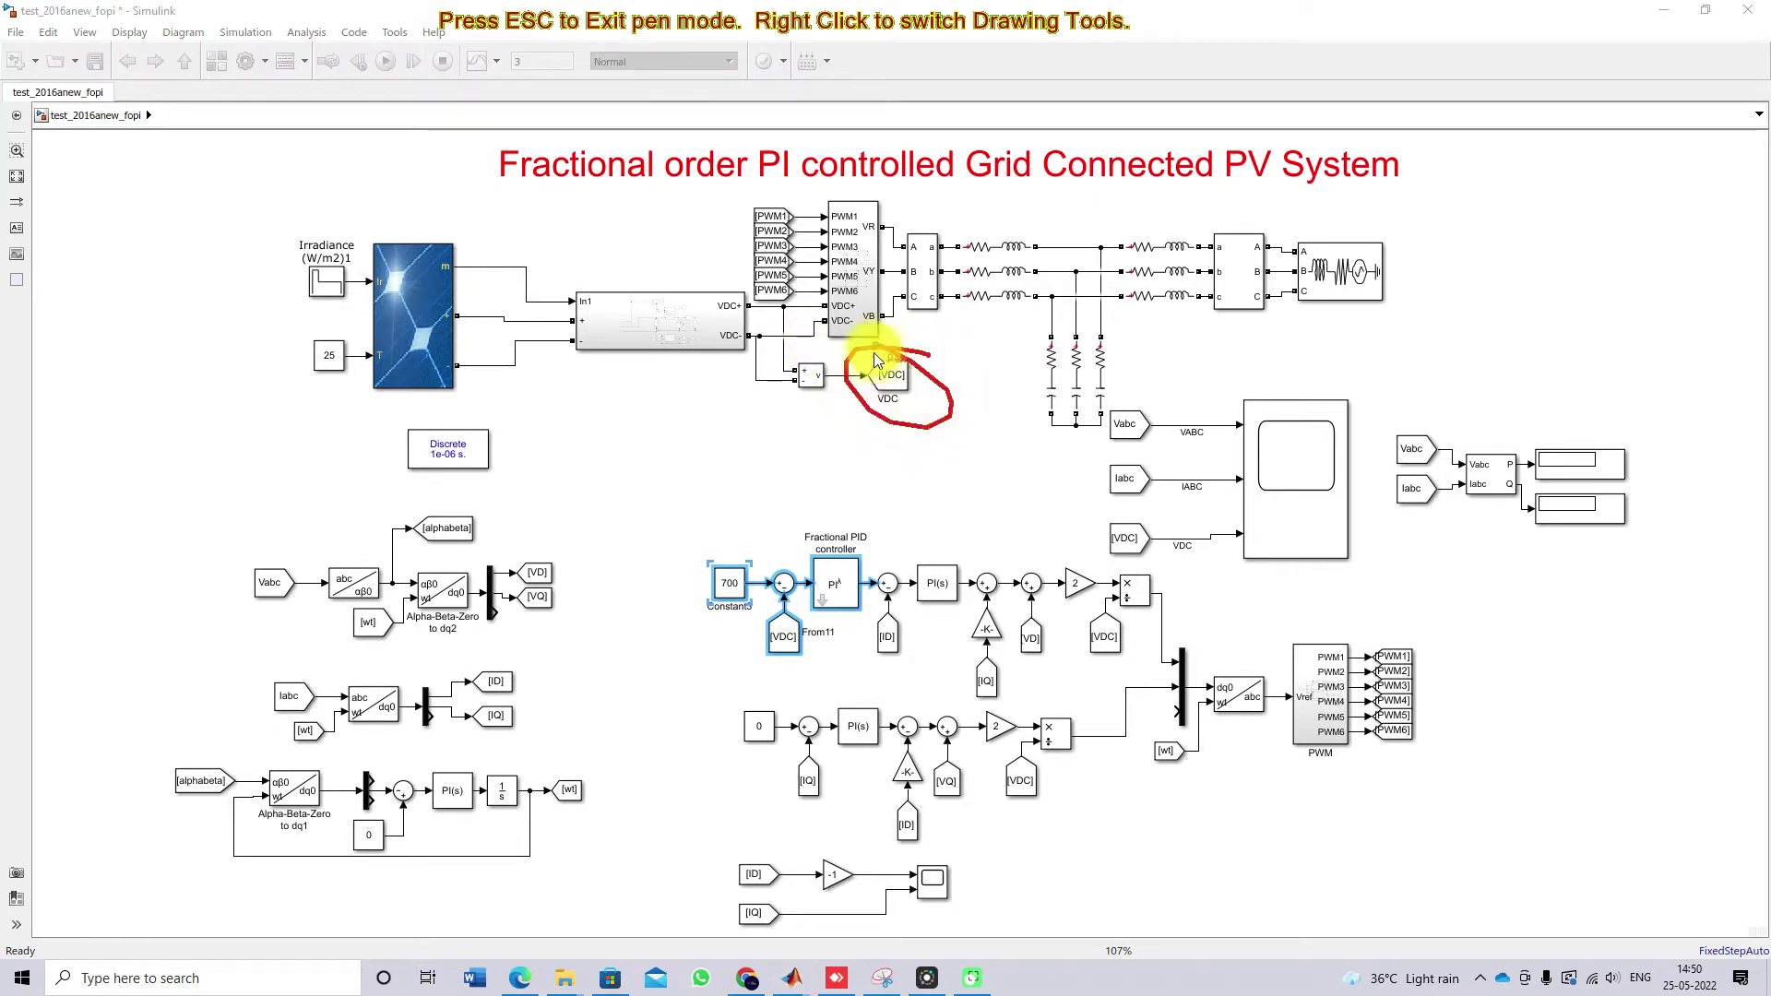
mouse_move(878, 425)
mouse_down()
mouse_move(783, 636)
mouse_move(799, 615)
mouse_up()
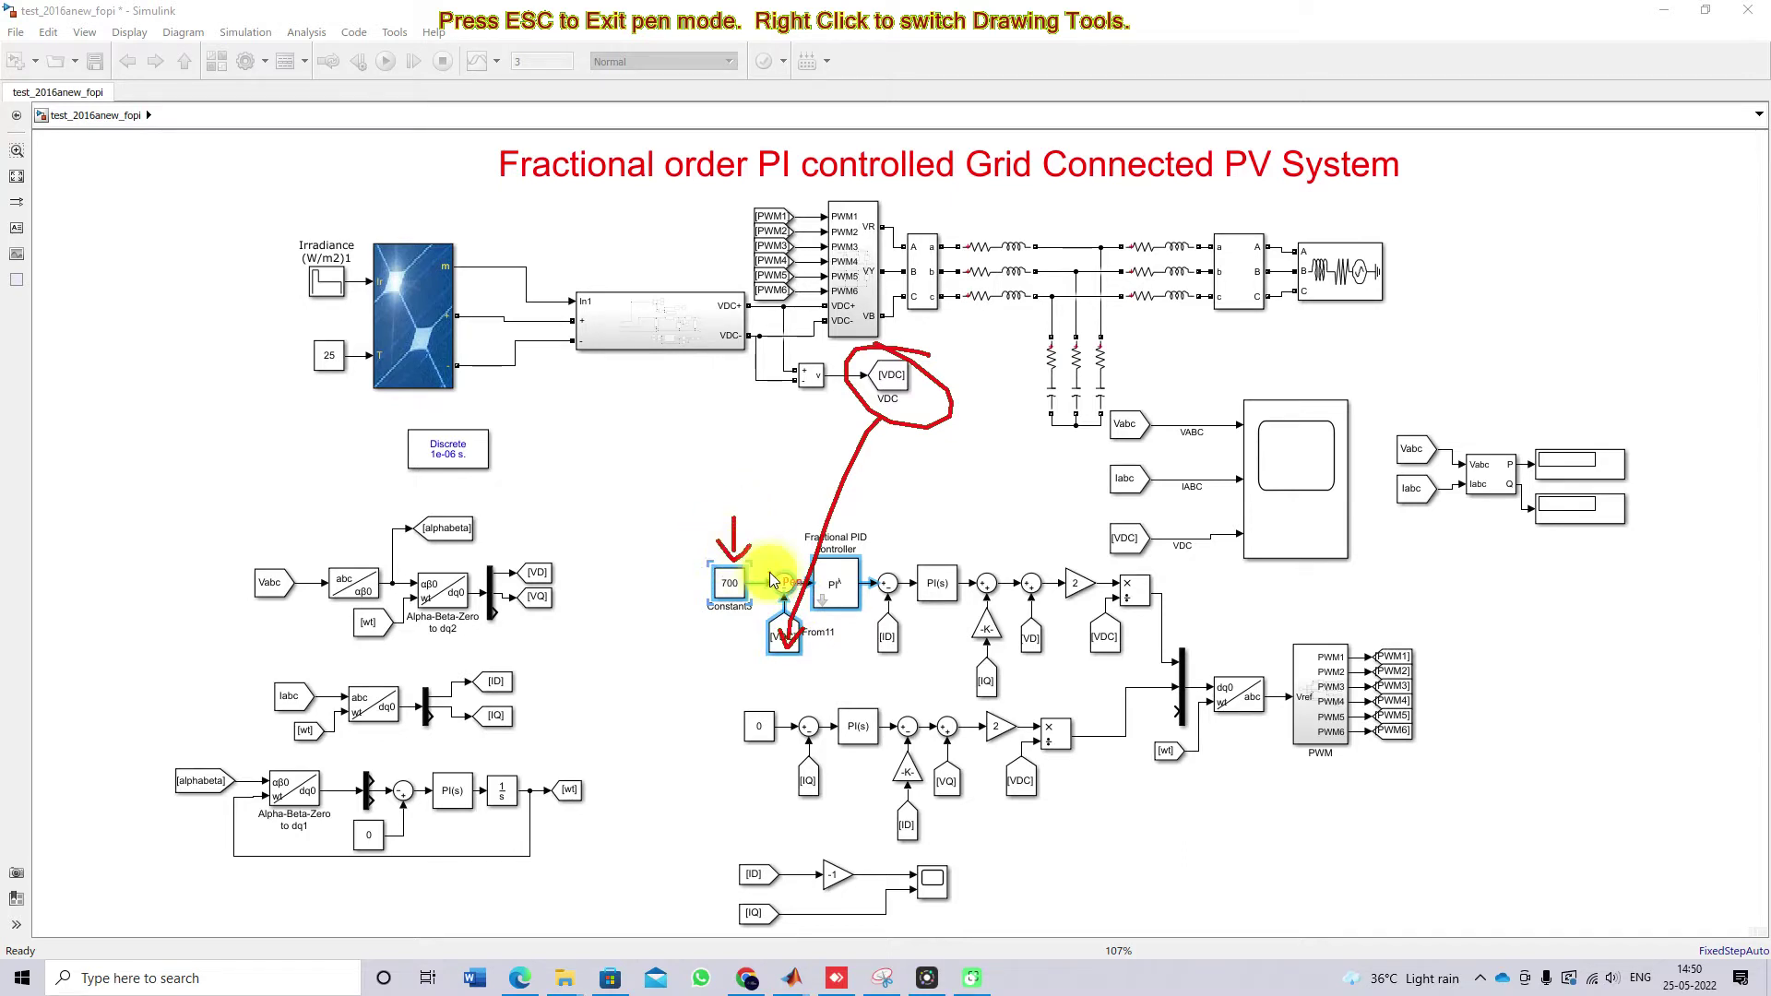
key(Escape)
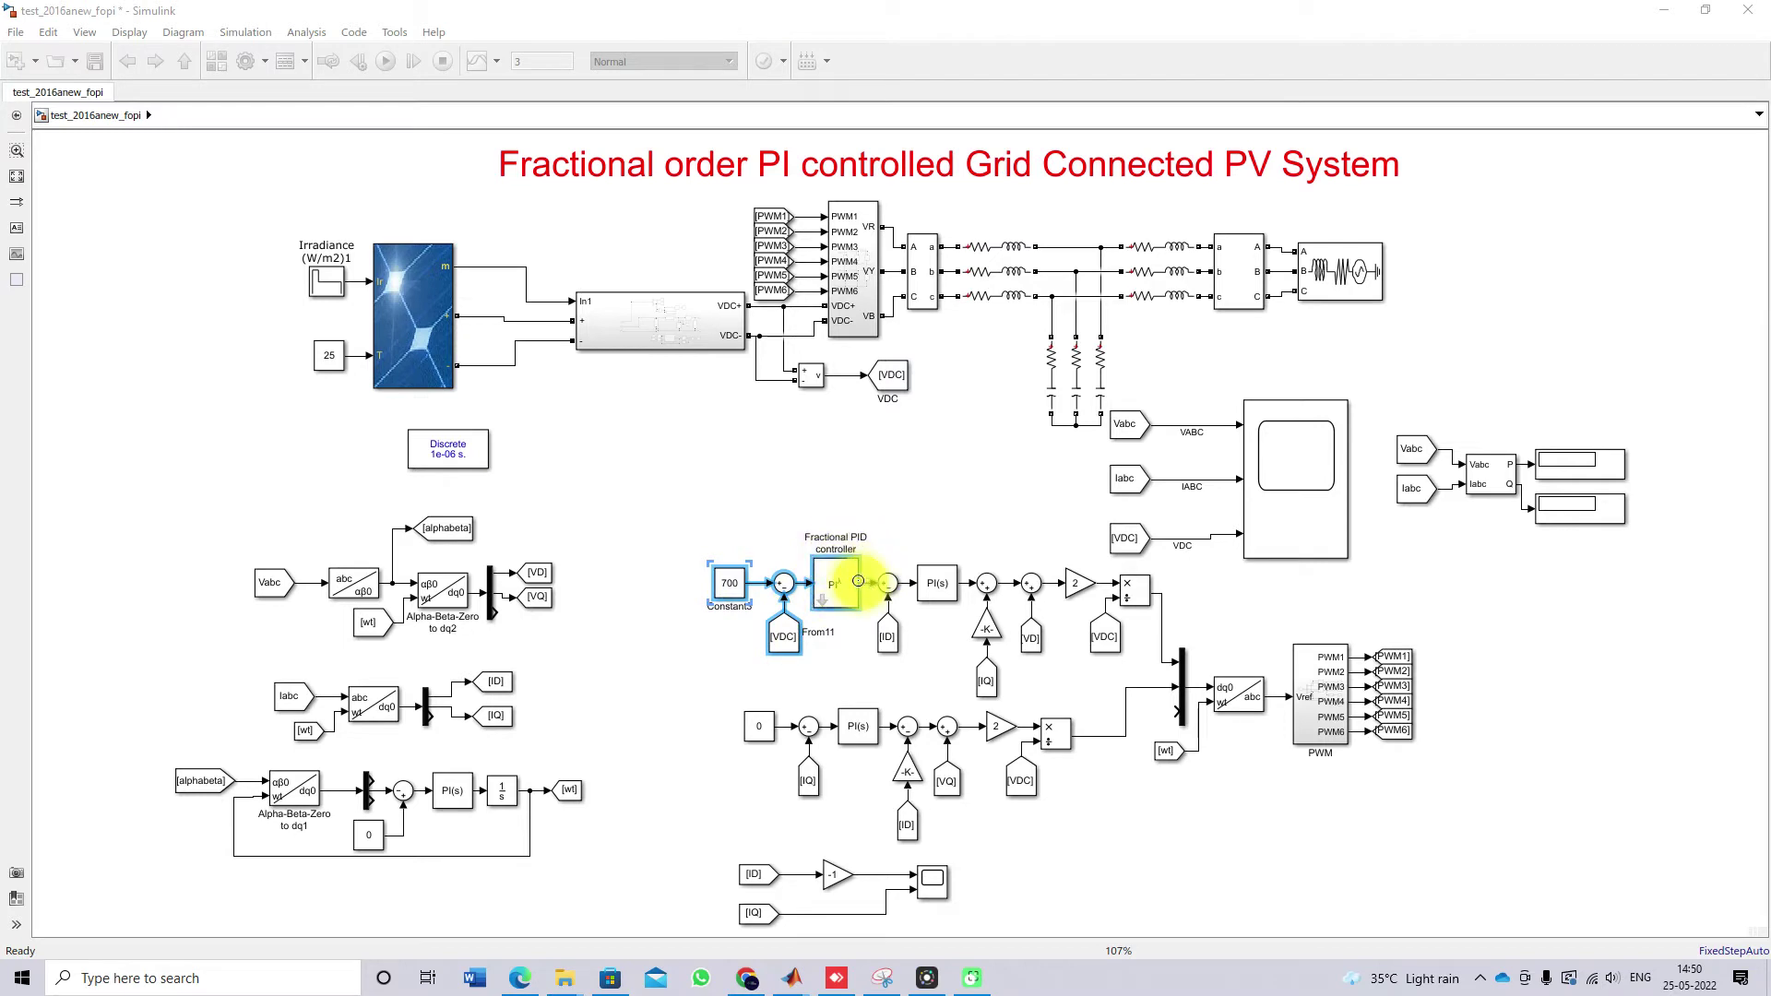
Review the Kp, Ki and lambda settings of the Fractional PID controller and close its parameters.
double_click(848, 583)
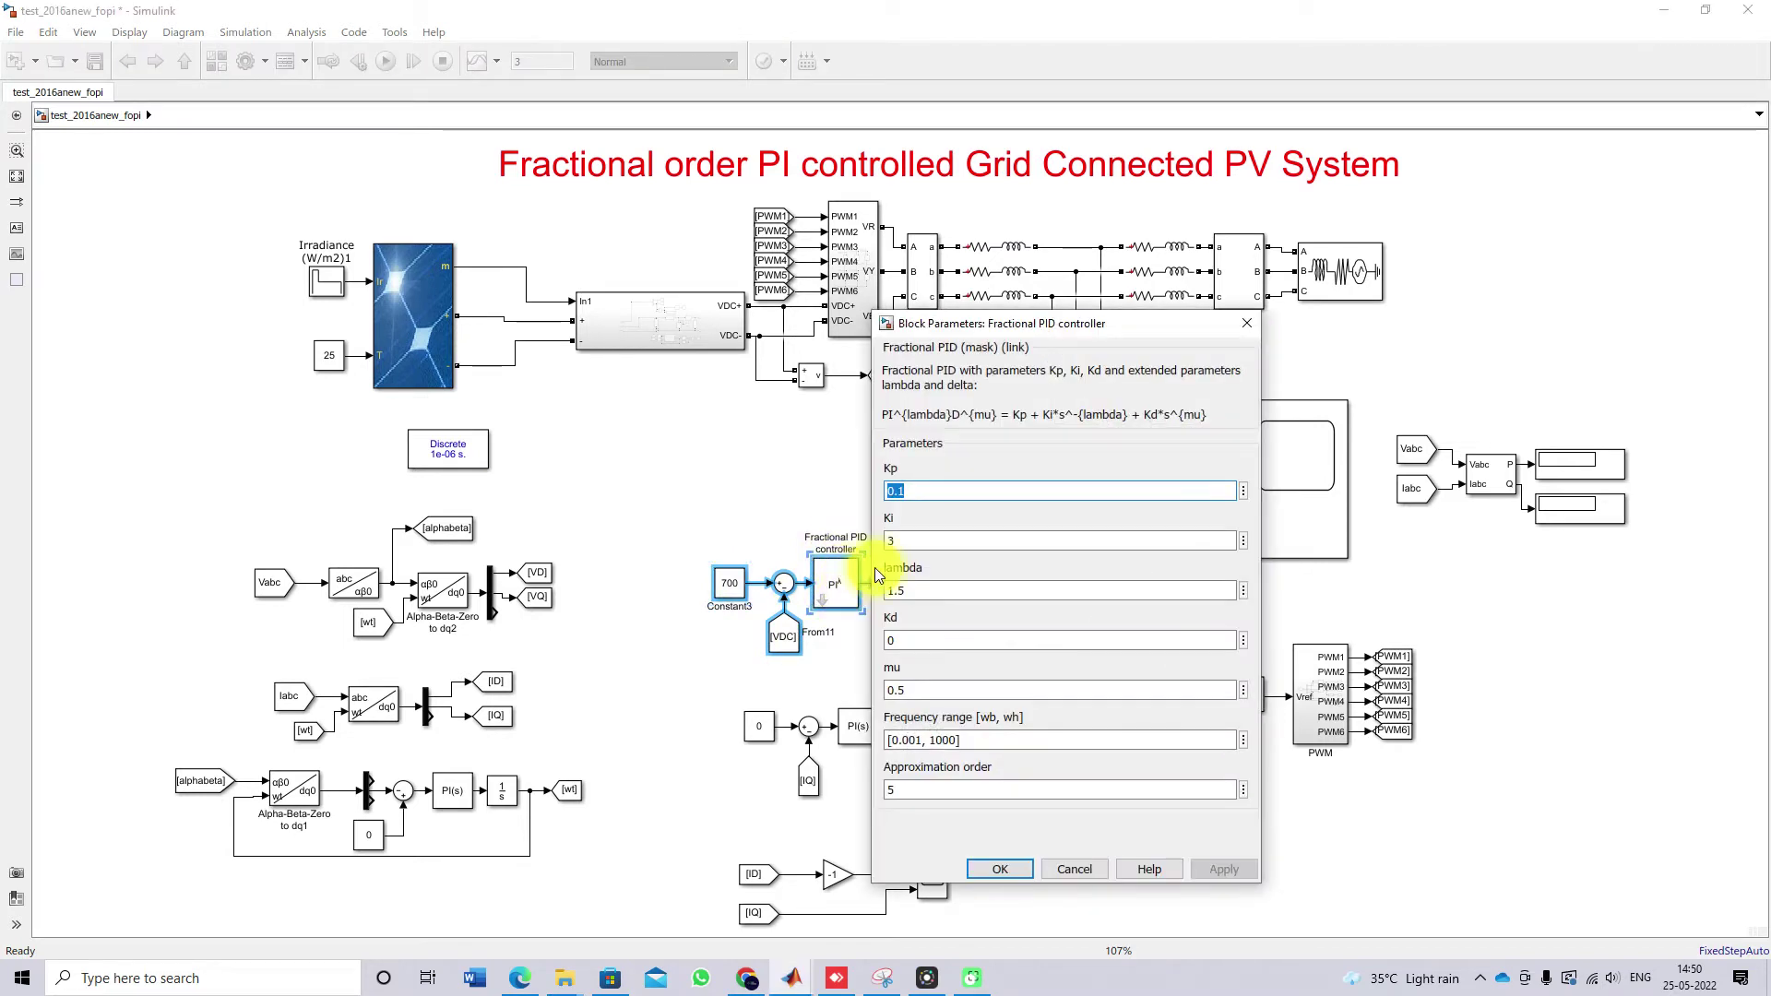
drag(1048, 325, 974, 219)
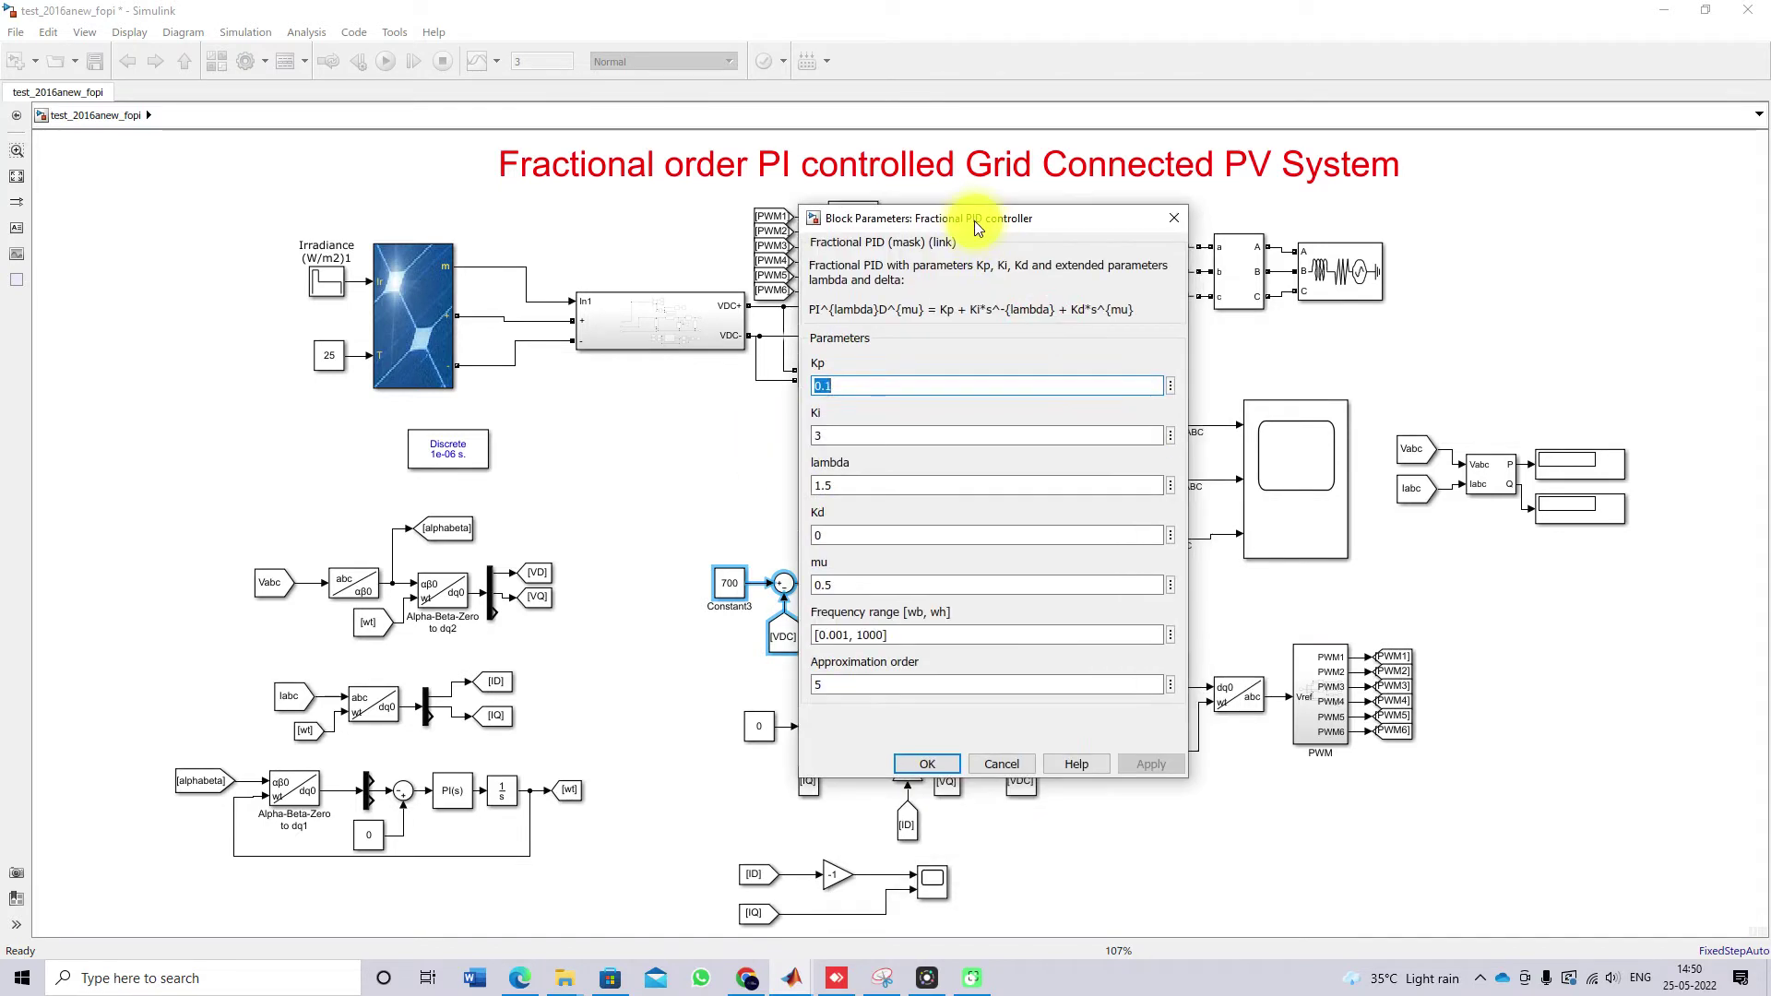
click(850, 432)
click(857, 485)
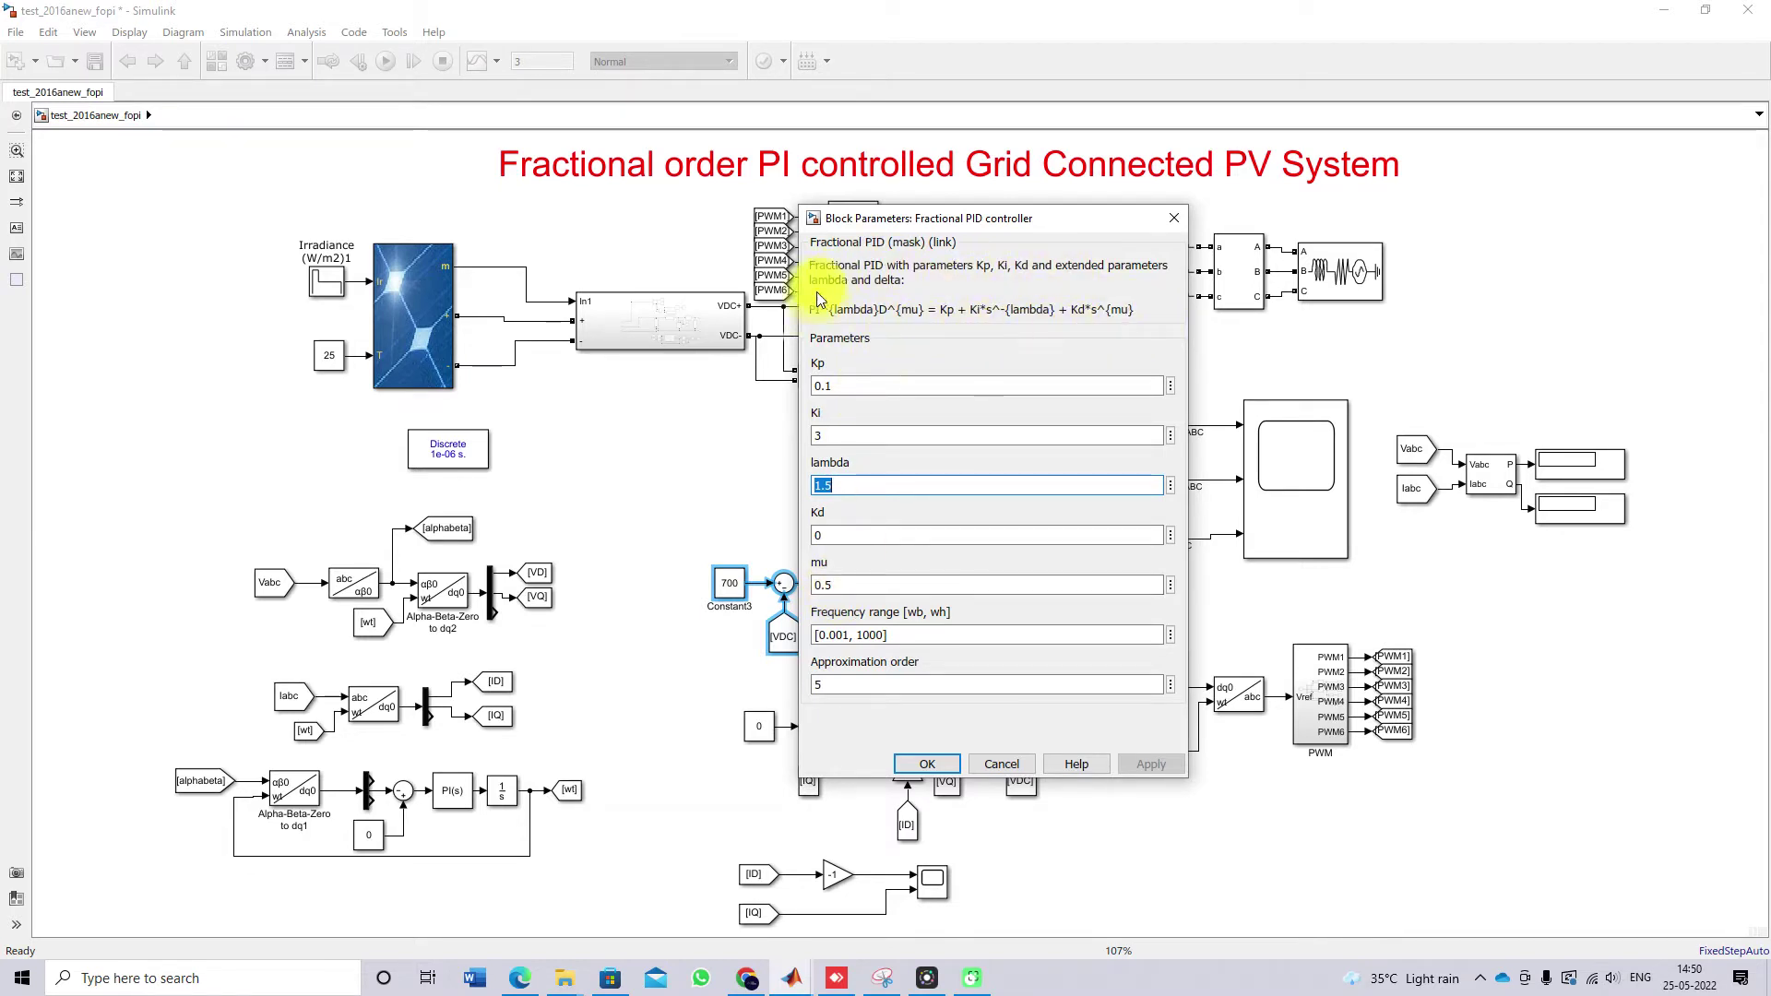
click(927, 764)
click(901, 503)
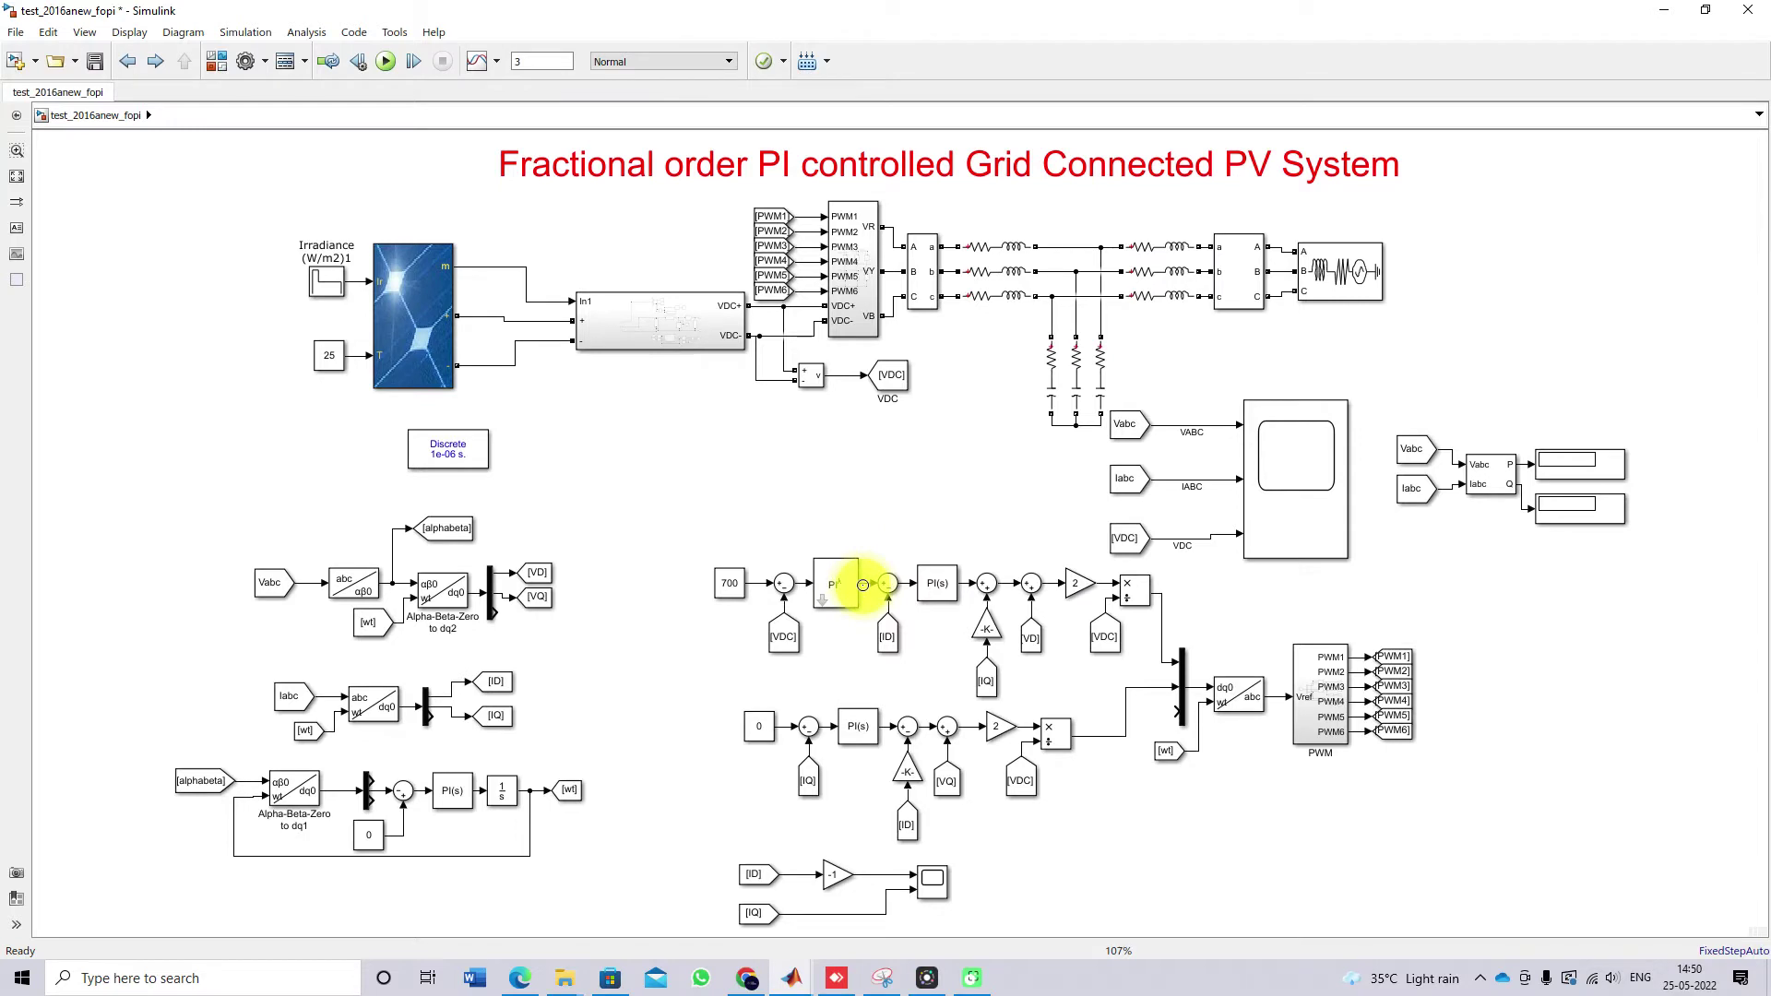
Examine the ID feedback to the current loop and the abc-to-dq0 transformation and phase-locked loop blocks that supply the control signals.
drag(889, 634, 892, 641)
drag(140, 508, 596, 878)
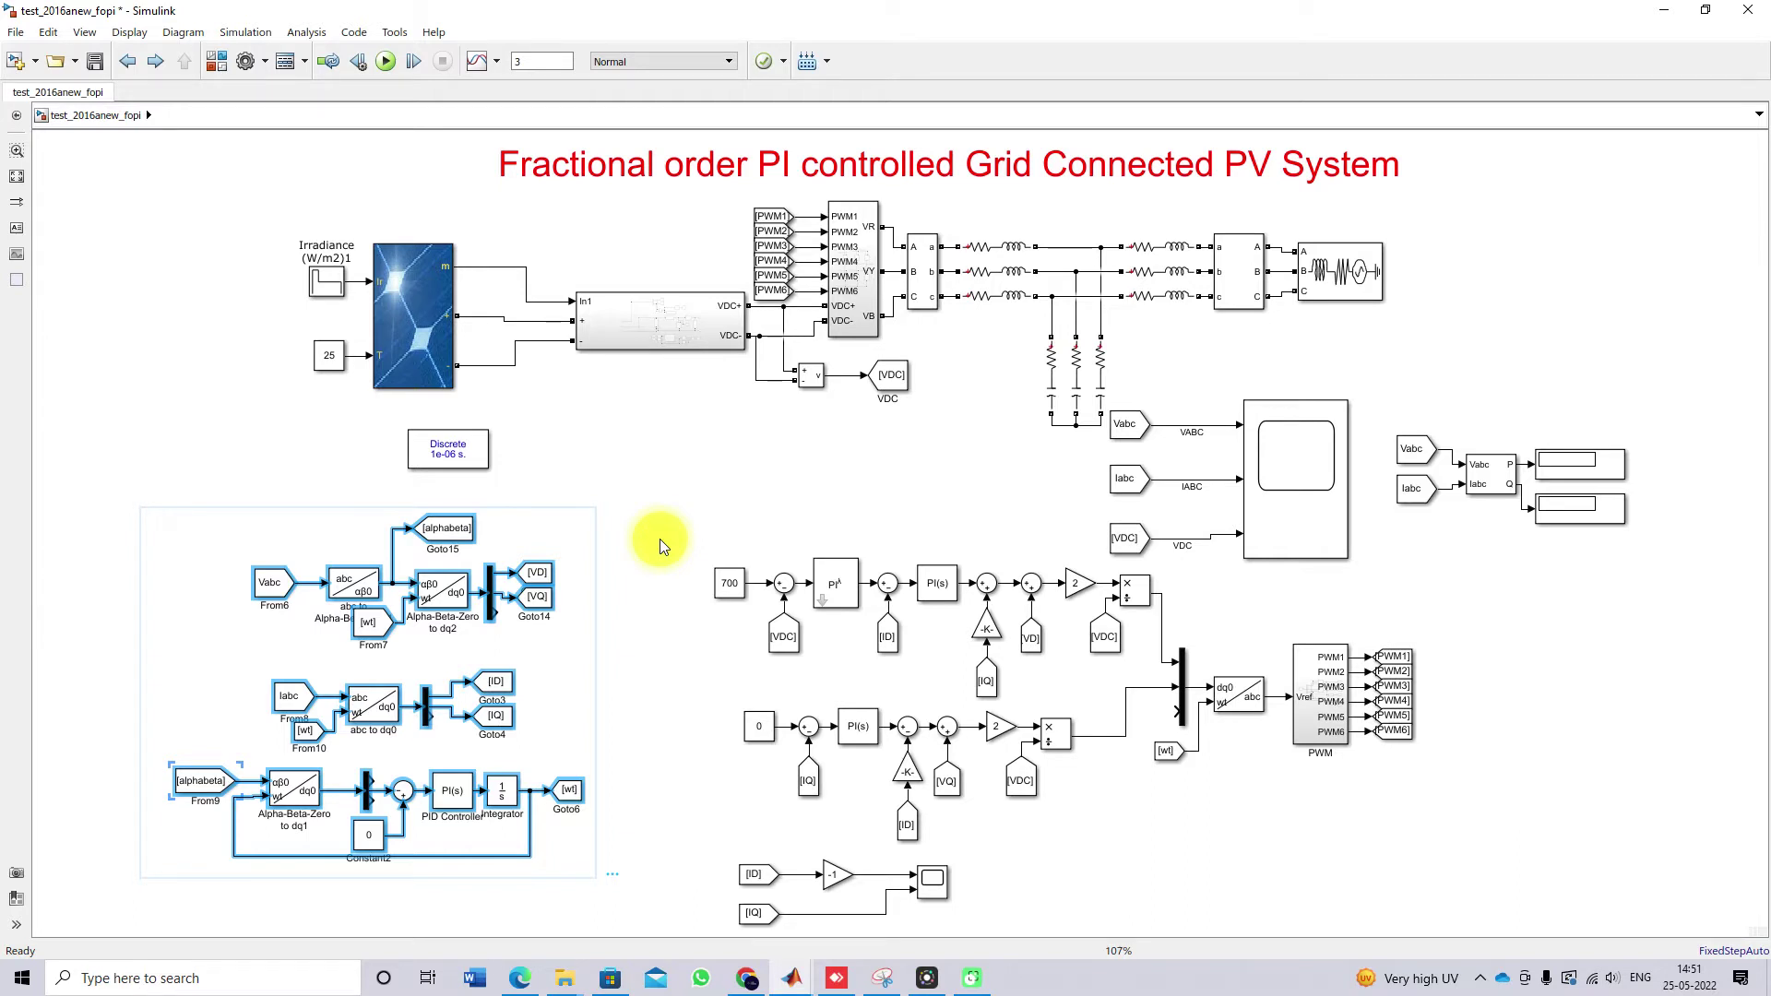
click(663, 612)
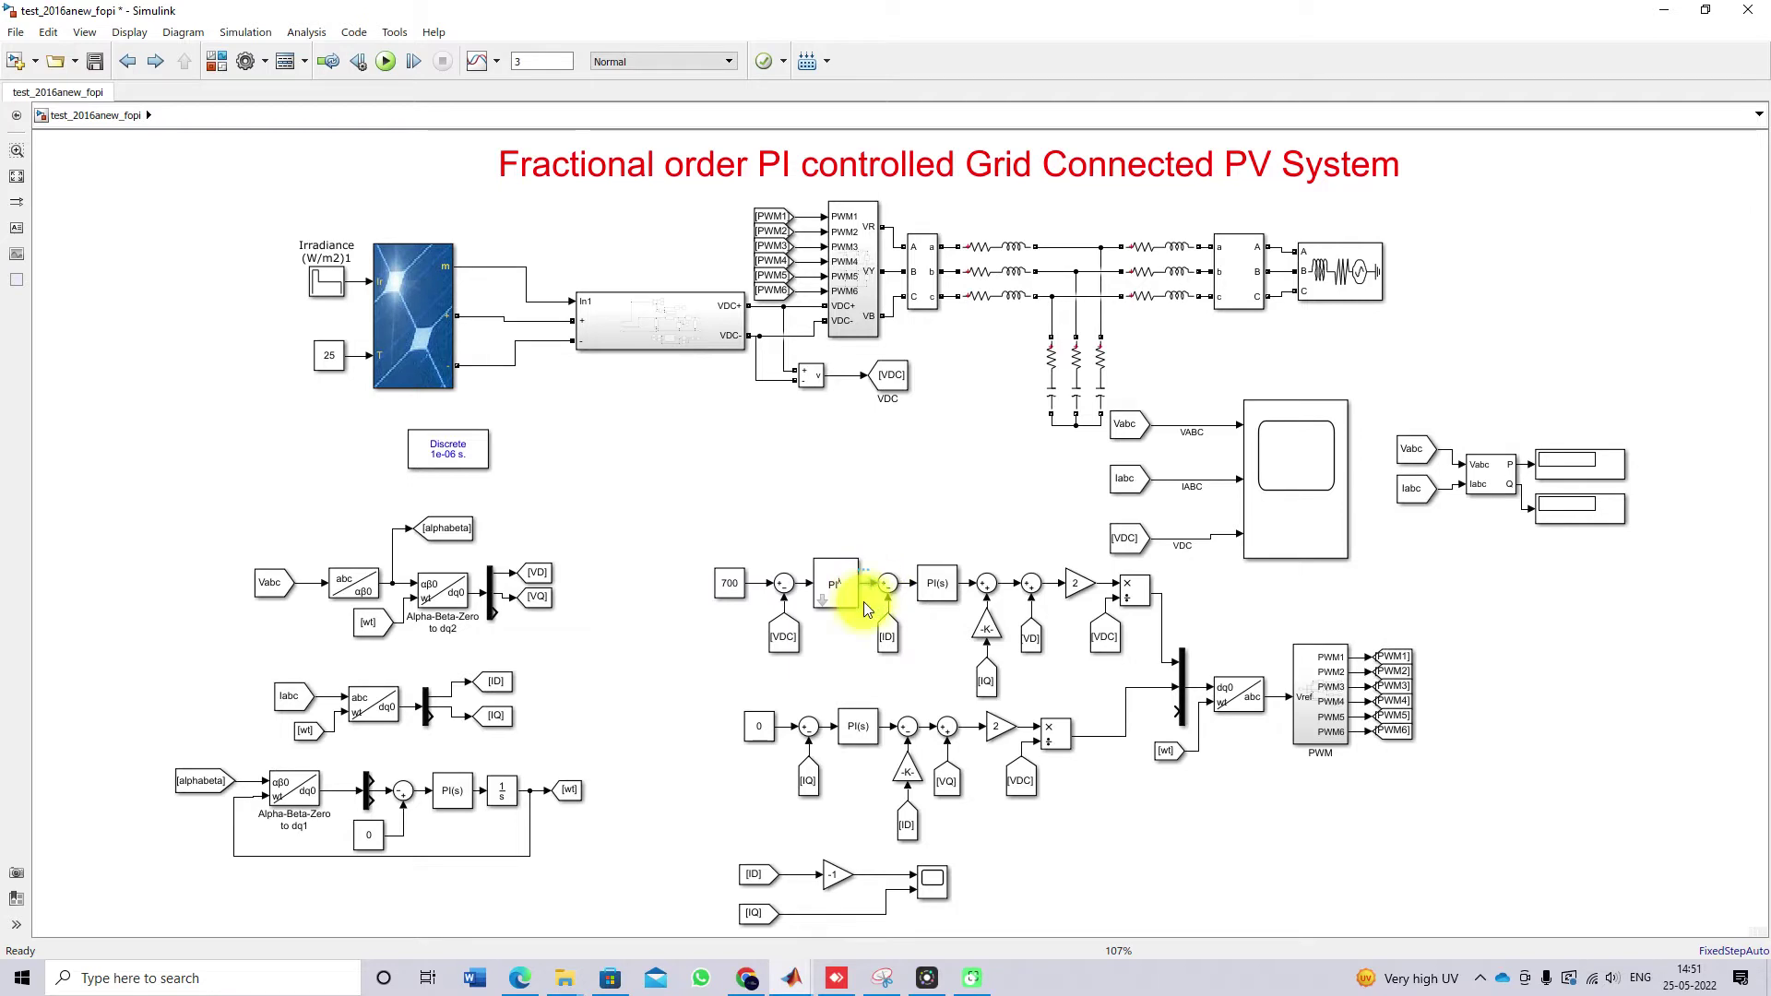
click(890, 637)
click(912, 295)
Trace the d-axis current loop from its PI controller through the IQ decoupling gain and VD term to the multiplexer.
click(927, 599)
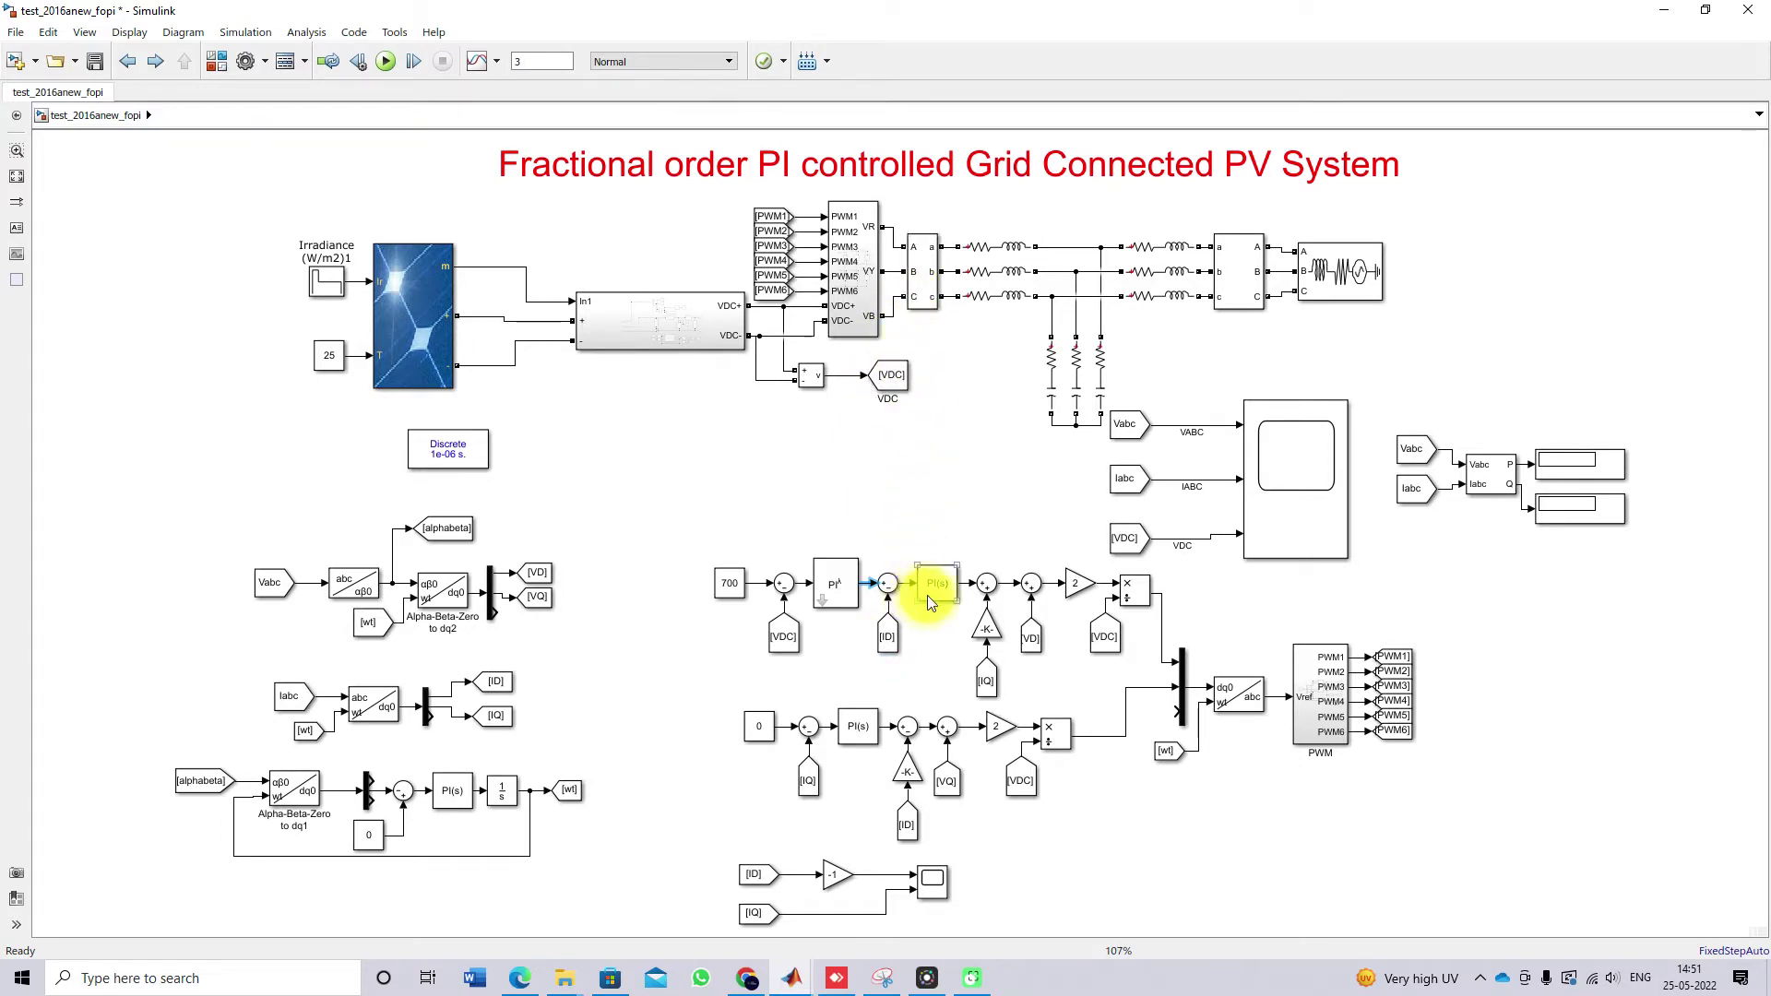
click(973, 552)
drag(971, 548, 1050, 678)
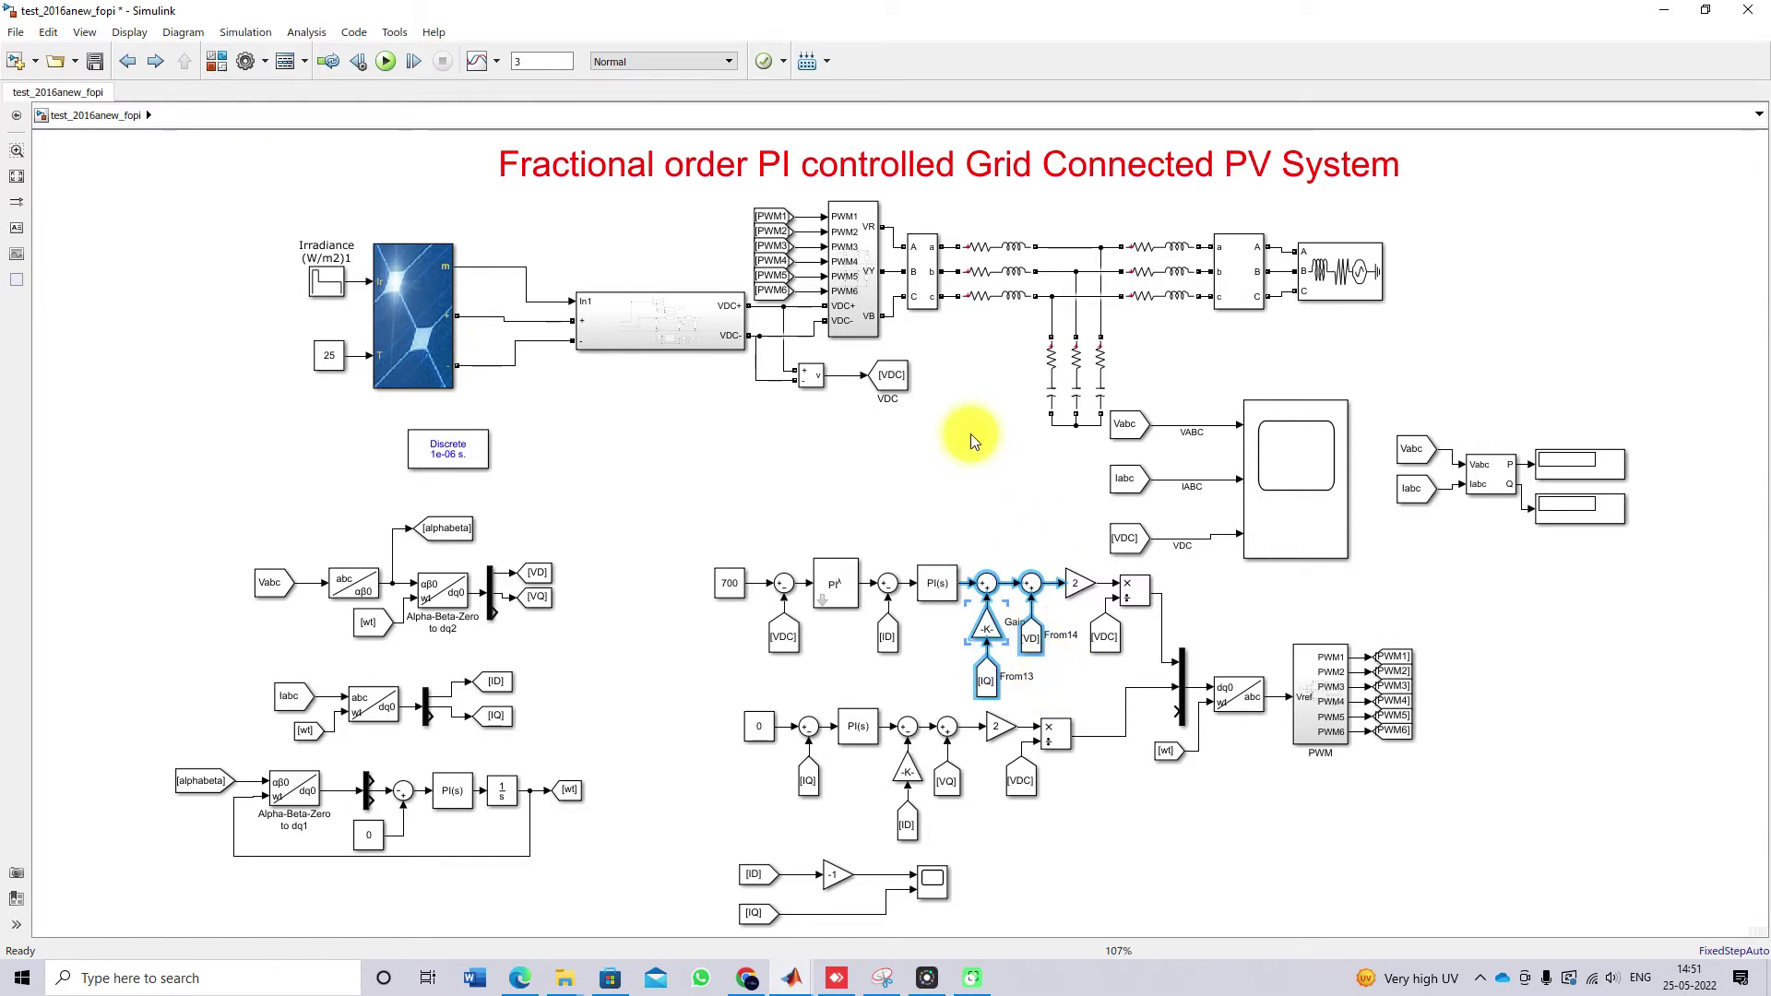
click(1163, 621)
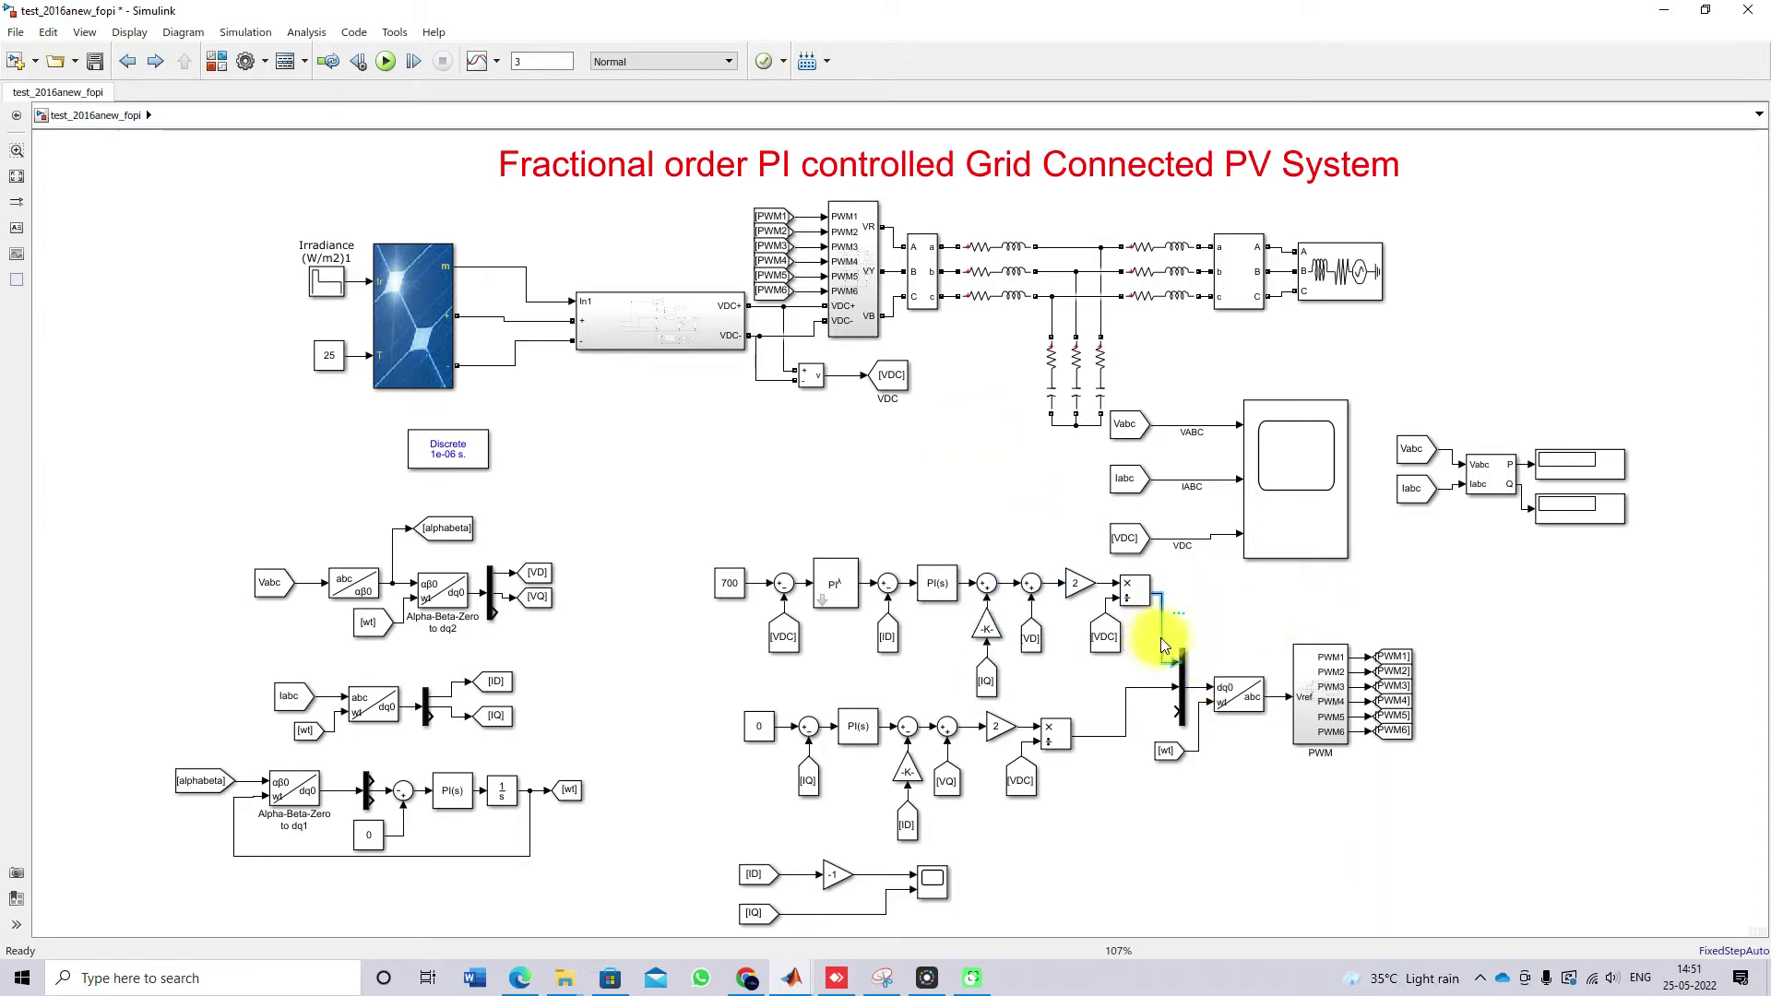
Trace the q-axis current loop from its 0 reference through the ID decoupling, VQ and VDC terms to the multiplexer.
click(762, 739)
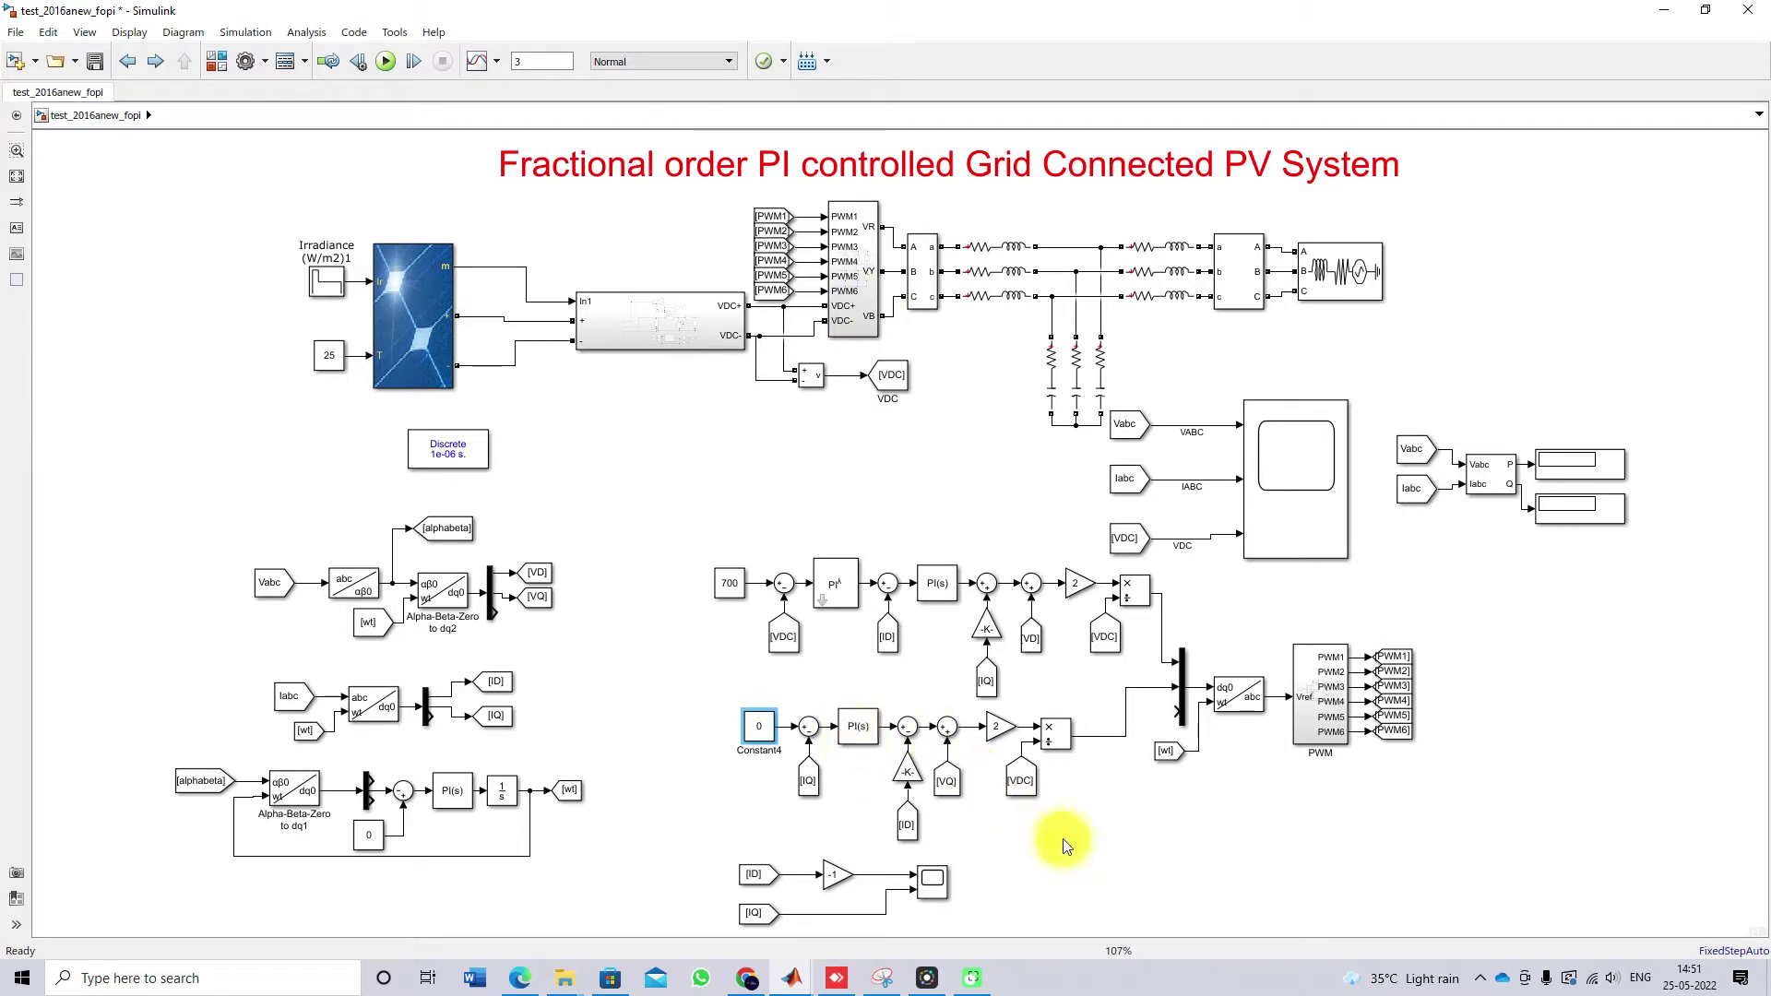
drag(1065, 830, 893, 716)
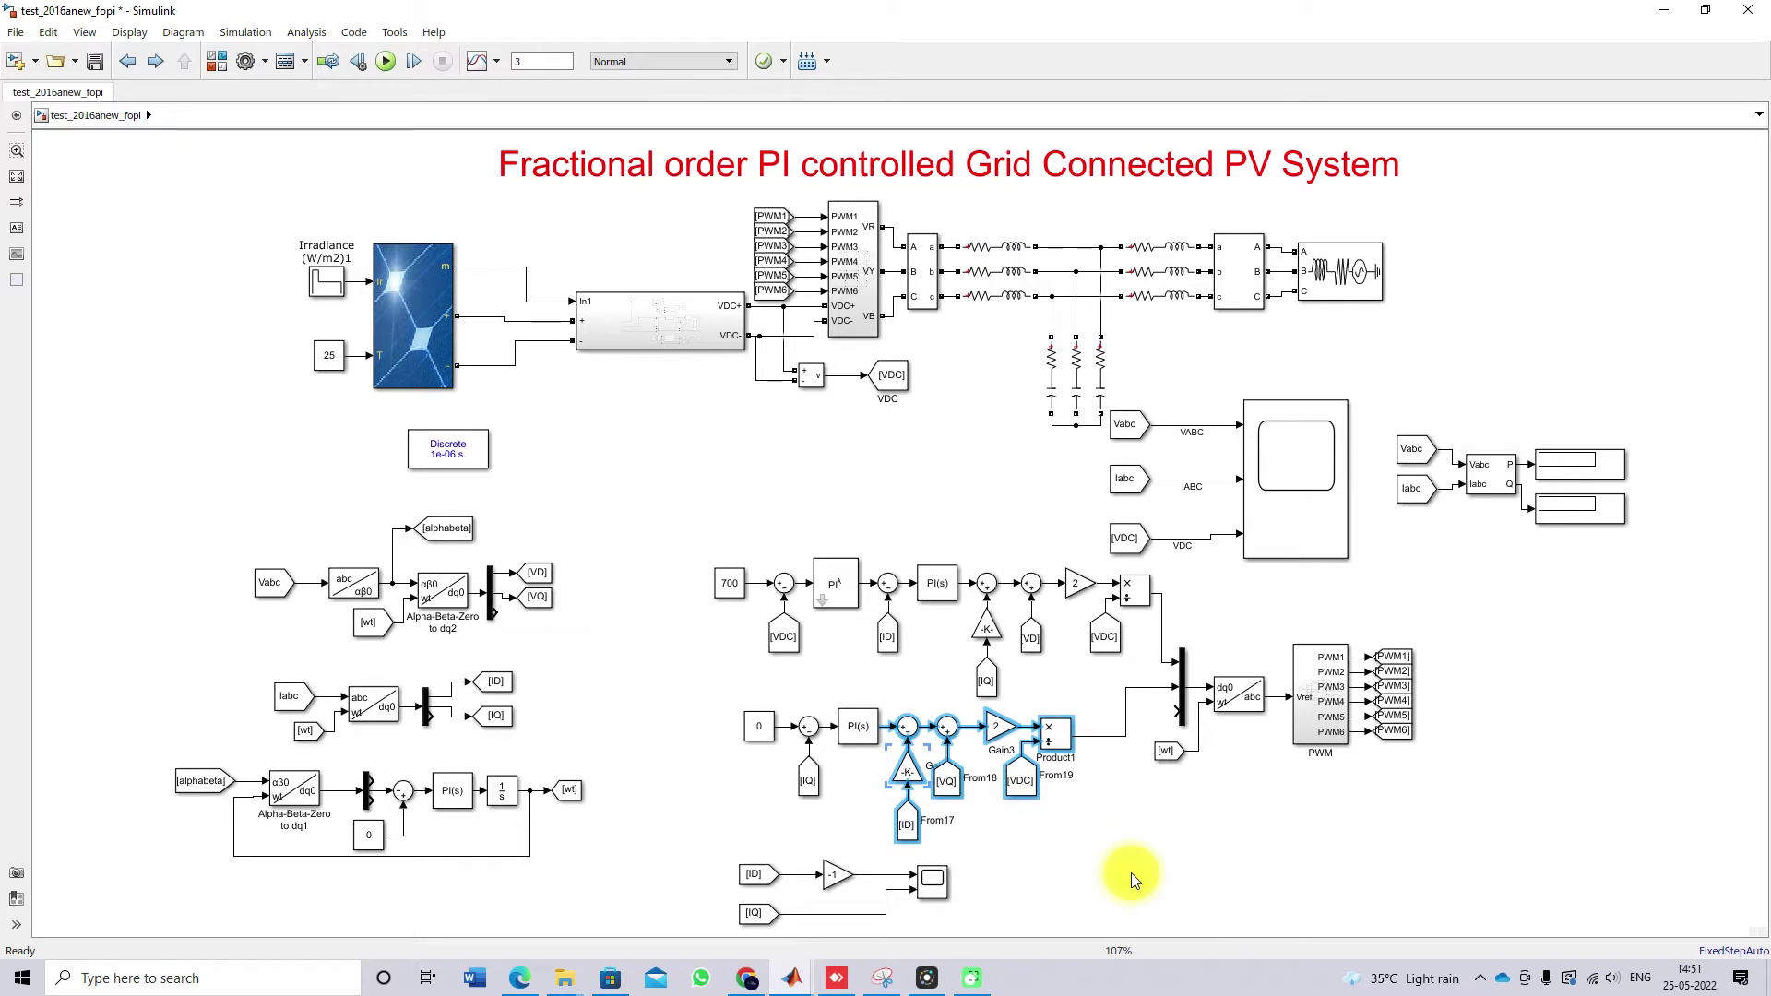
click(1126, 704)
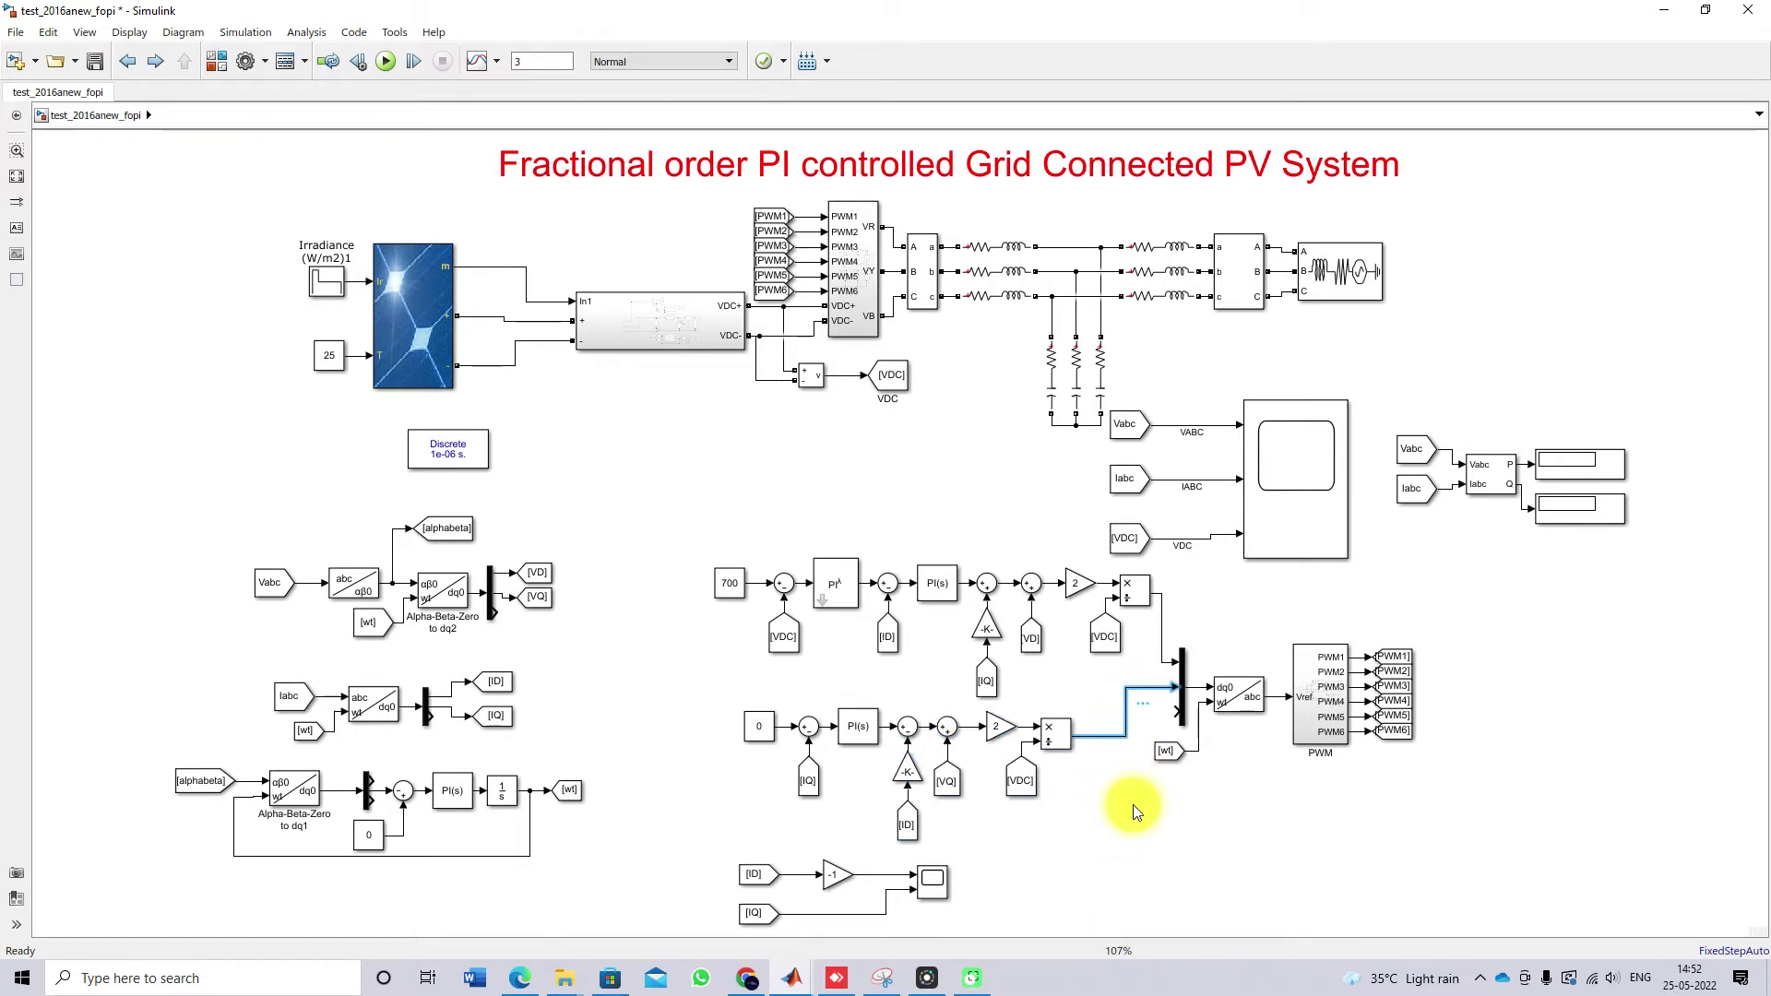
click(1142, 821)
Examine the dq0-to-abc transformation and the carrier comparison logic inside the PWM subsystem, returning to the main model.
click(1241, 697)
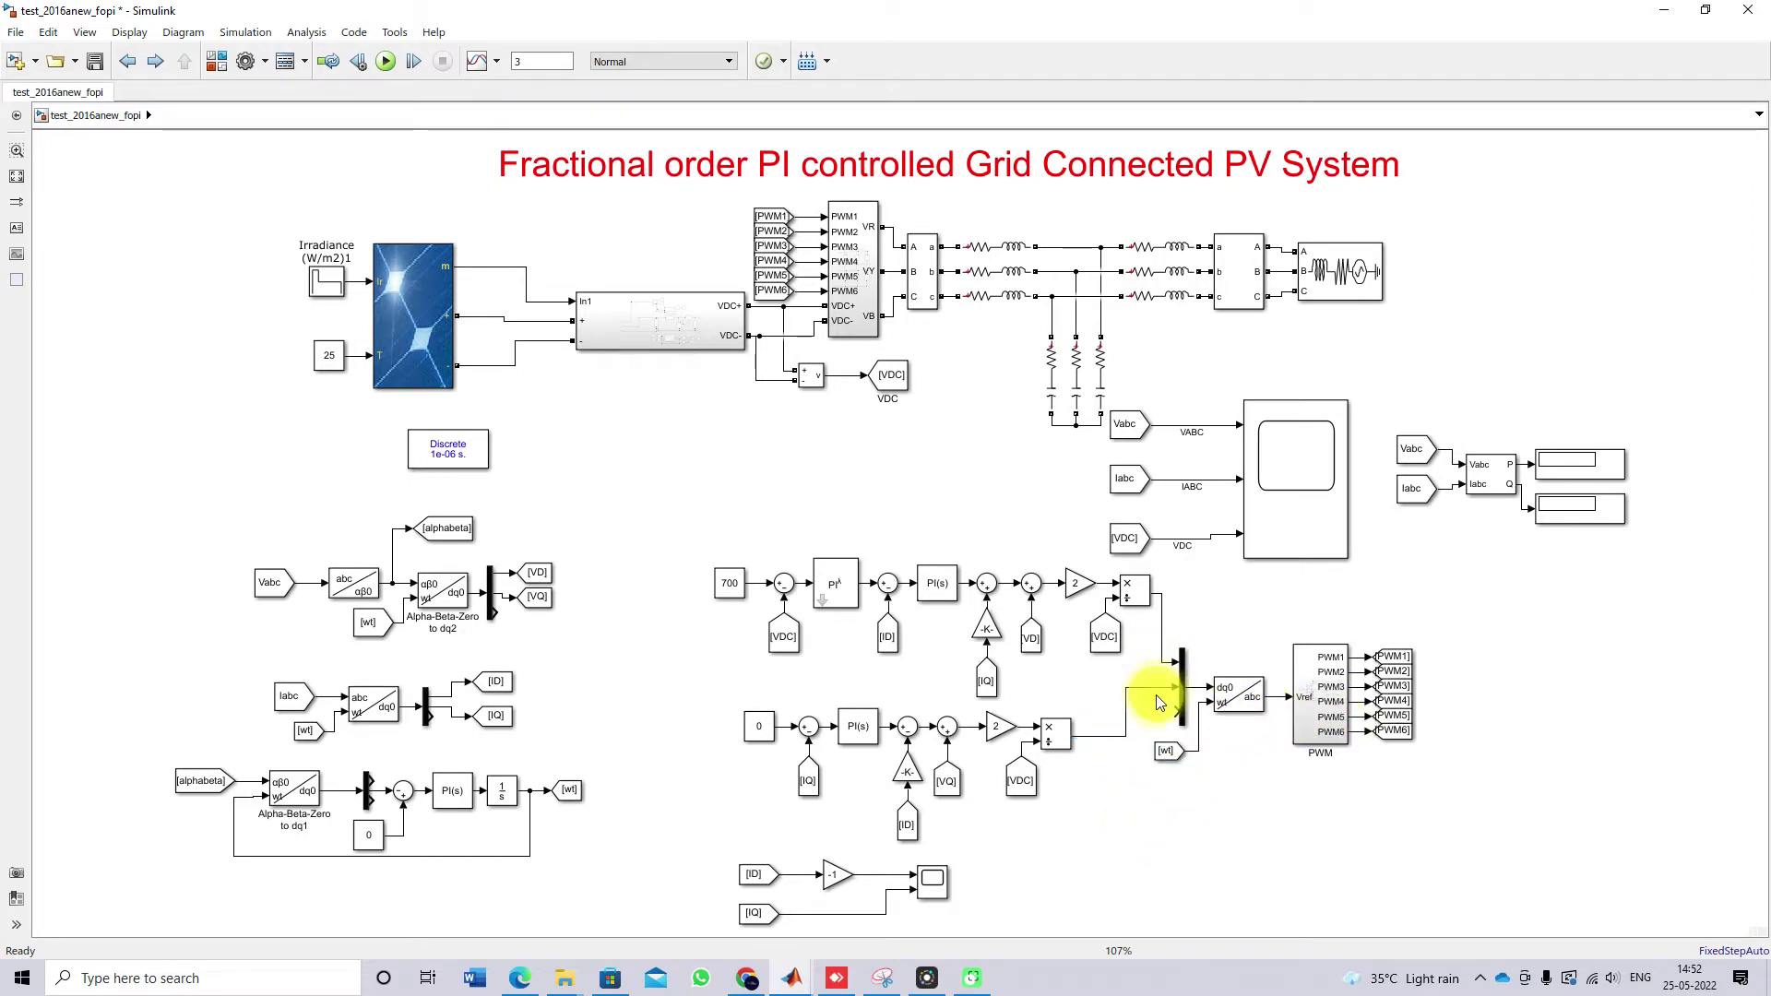
click(1230, 703)
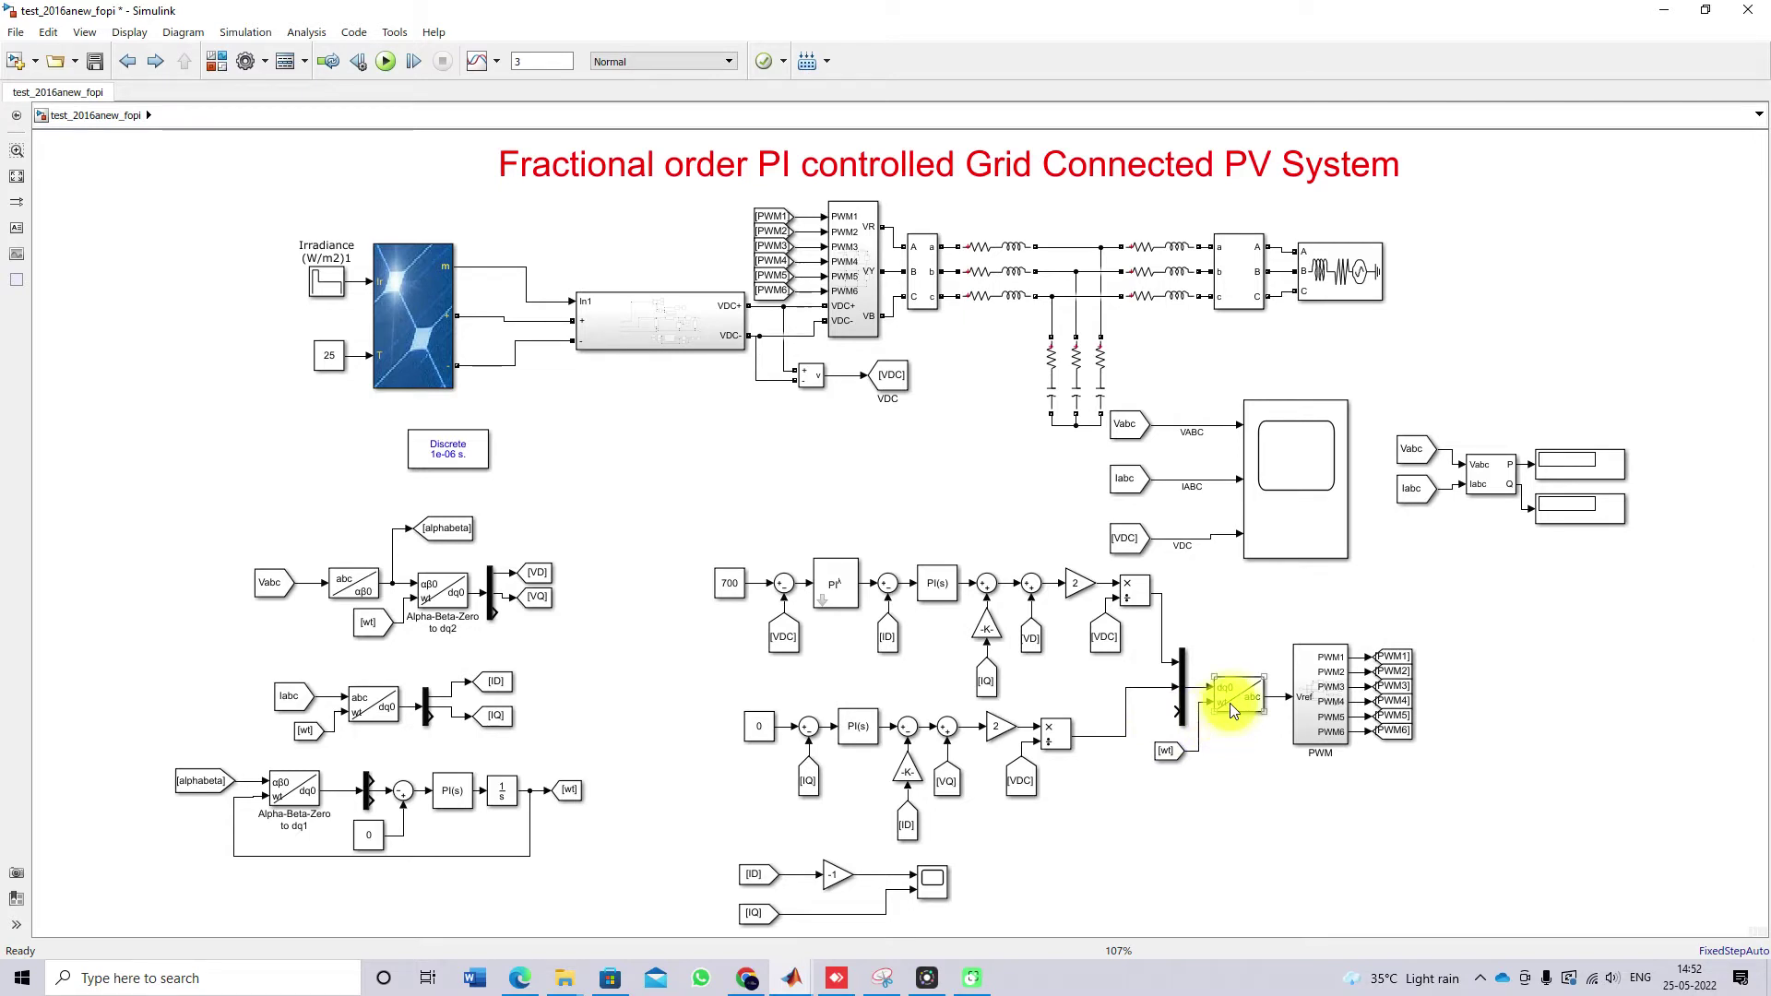
click(1318, 716)
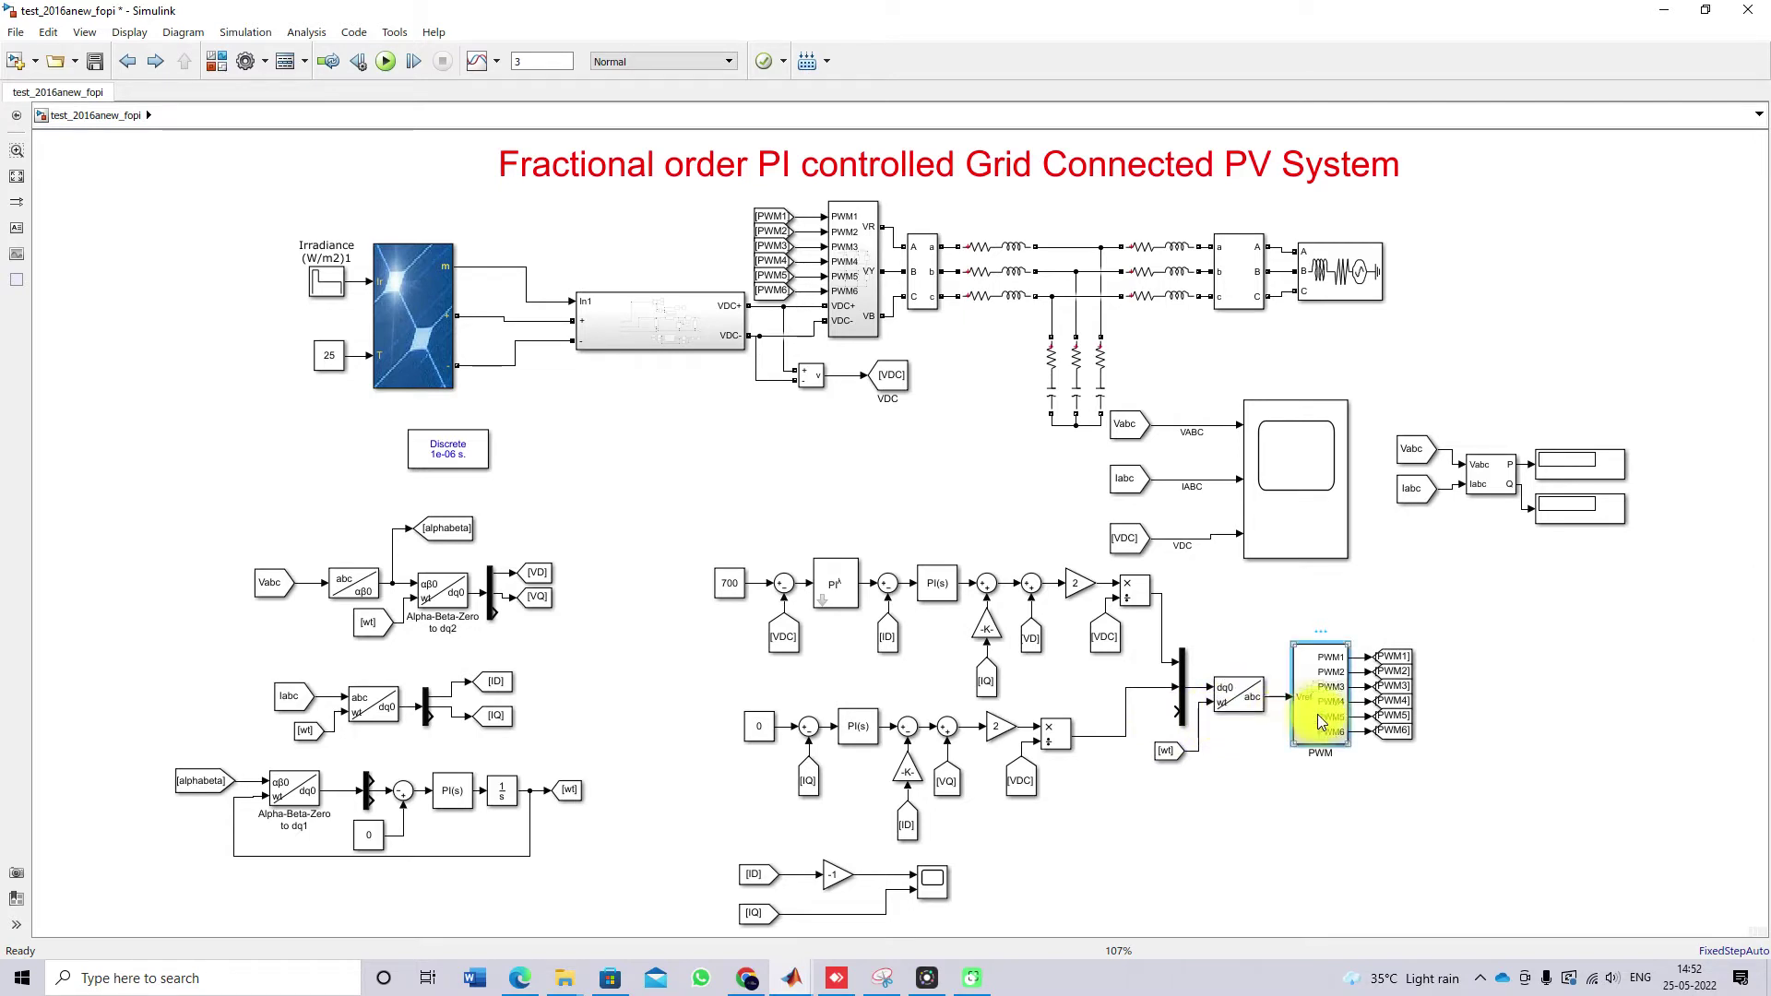
double_click(1318, 714)
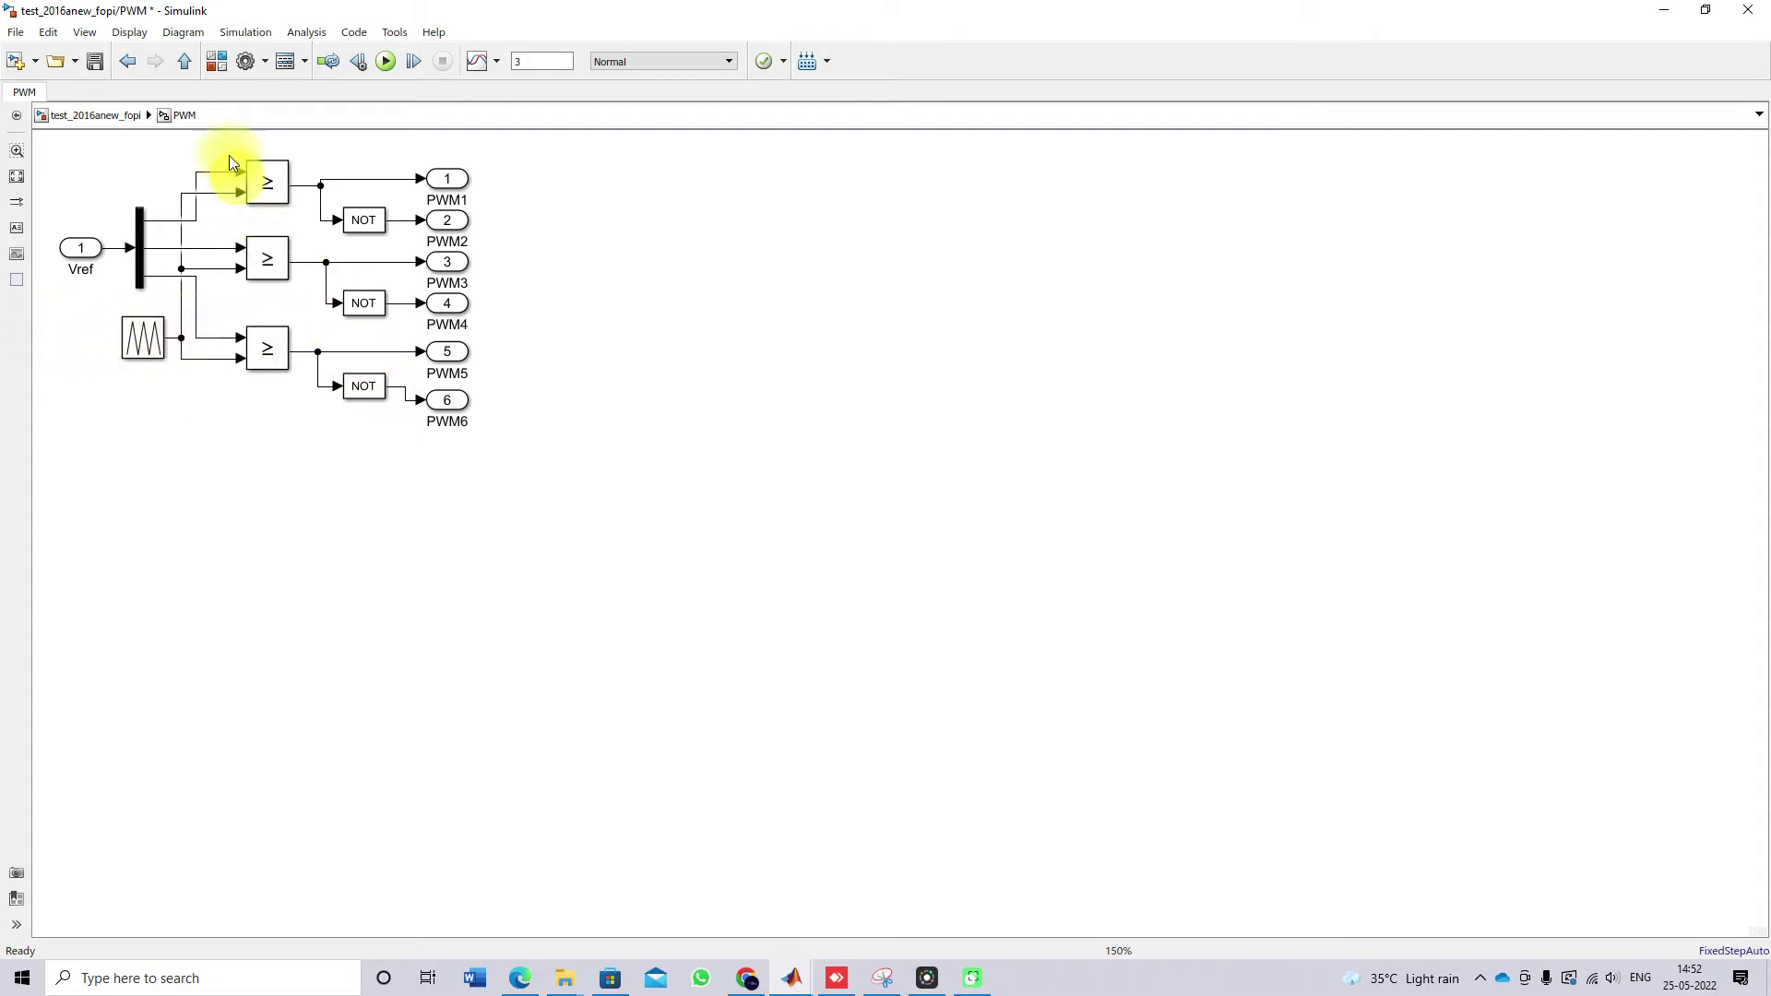
click(185, 59)
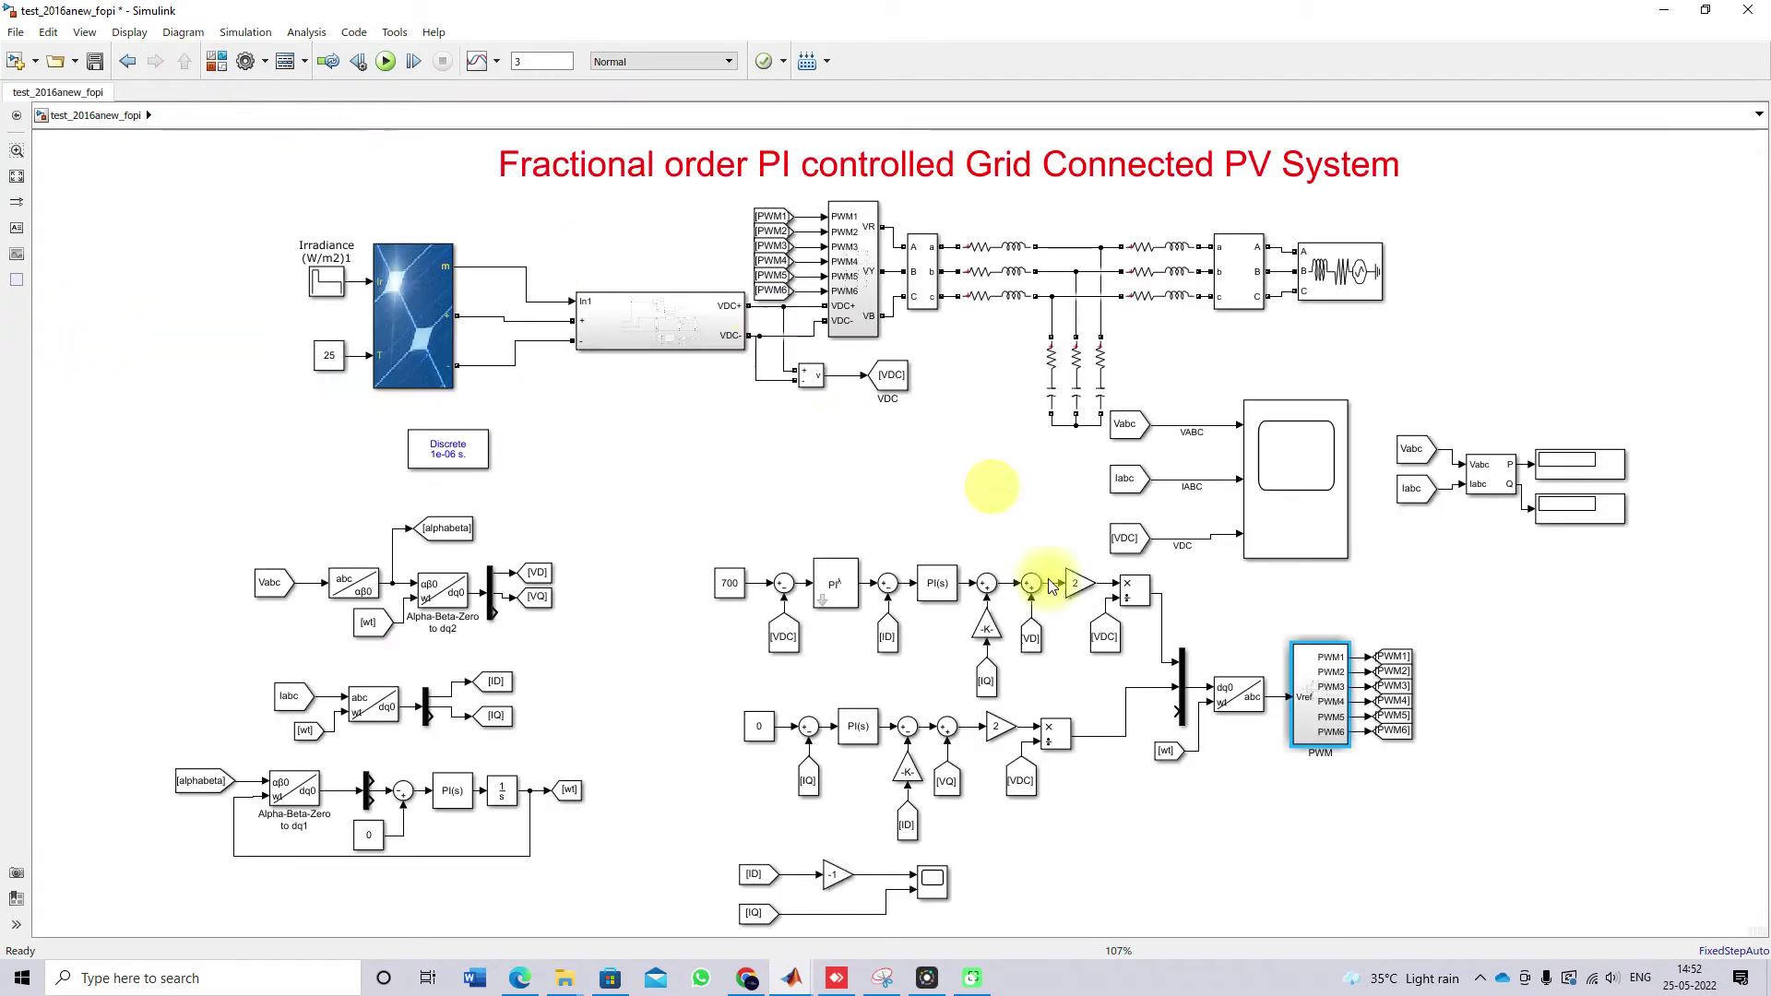
View the IGBT bridge inside the inverter subsystem, then annotate the power flow from the PV array to the grid in the main model.
double_click(844, 318)
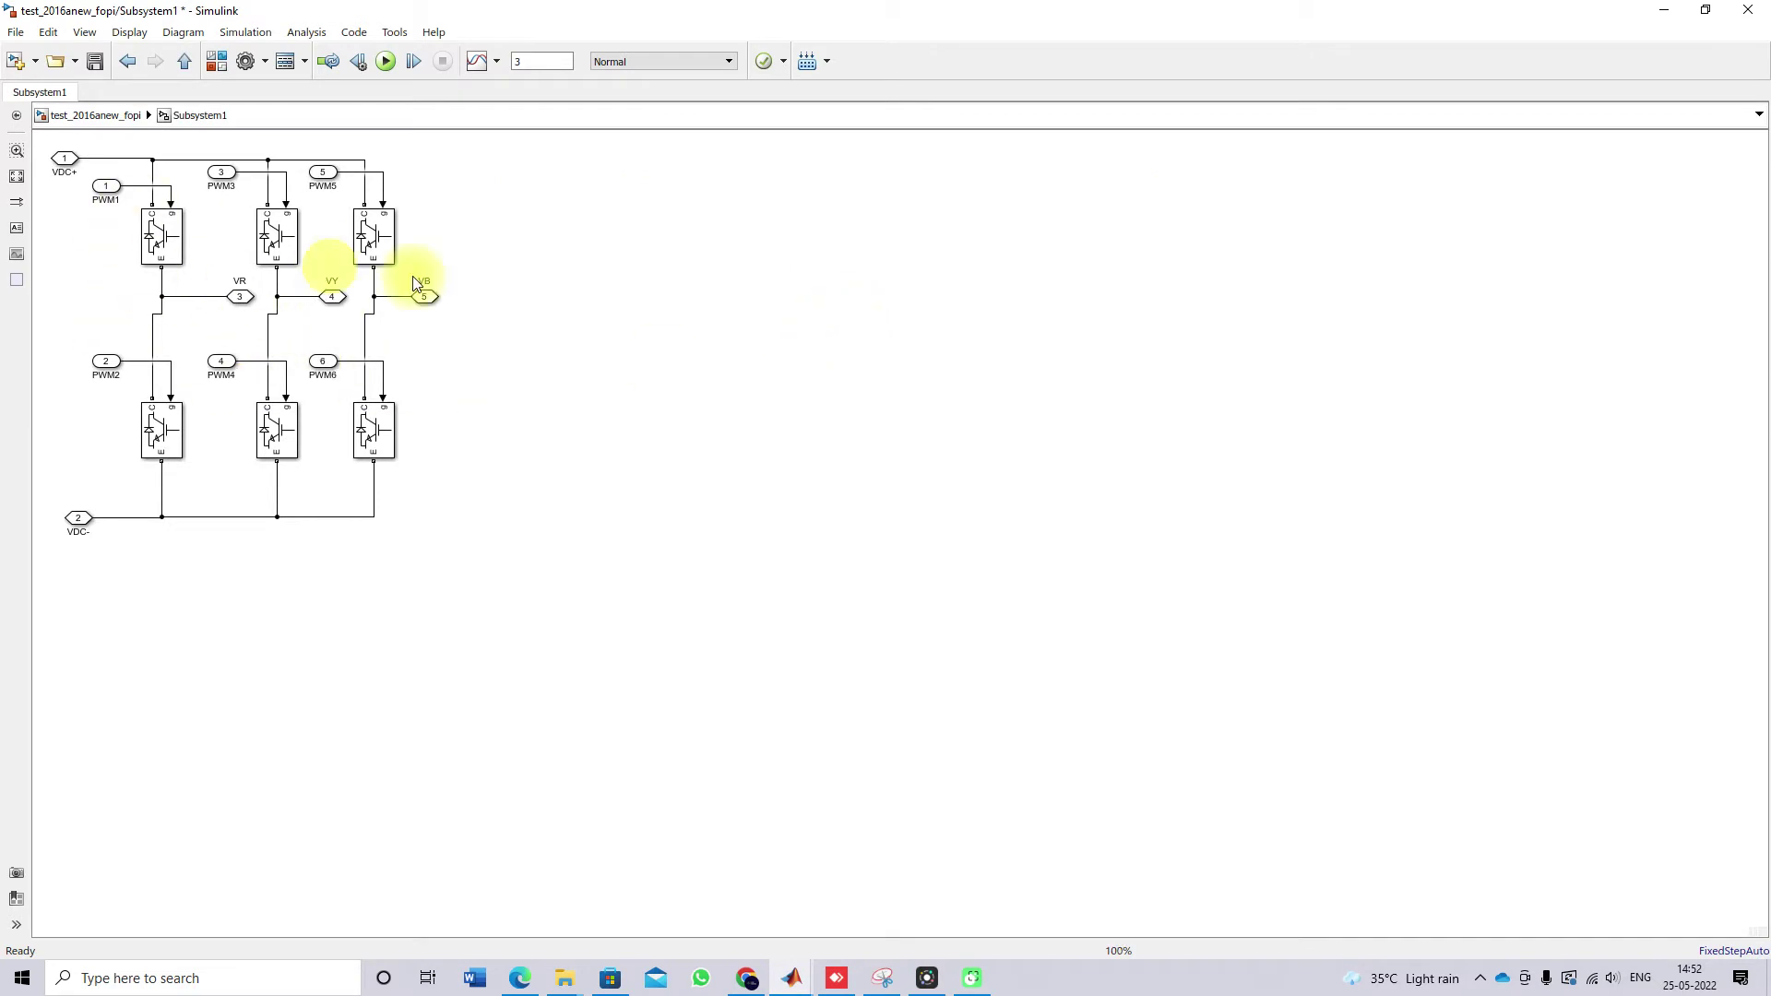
click(185, 61)
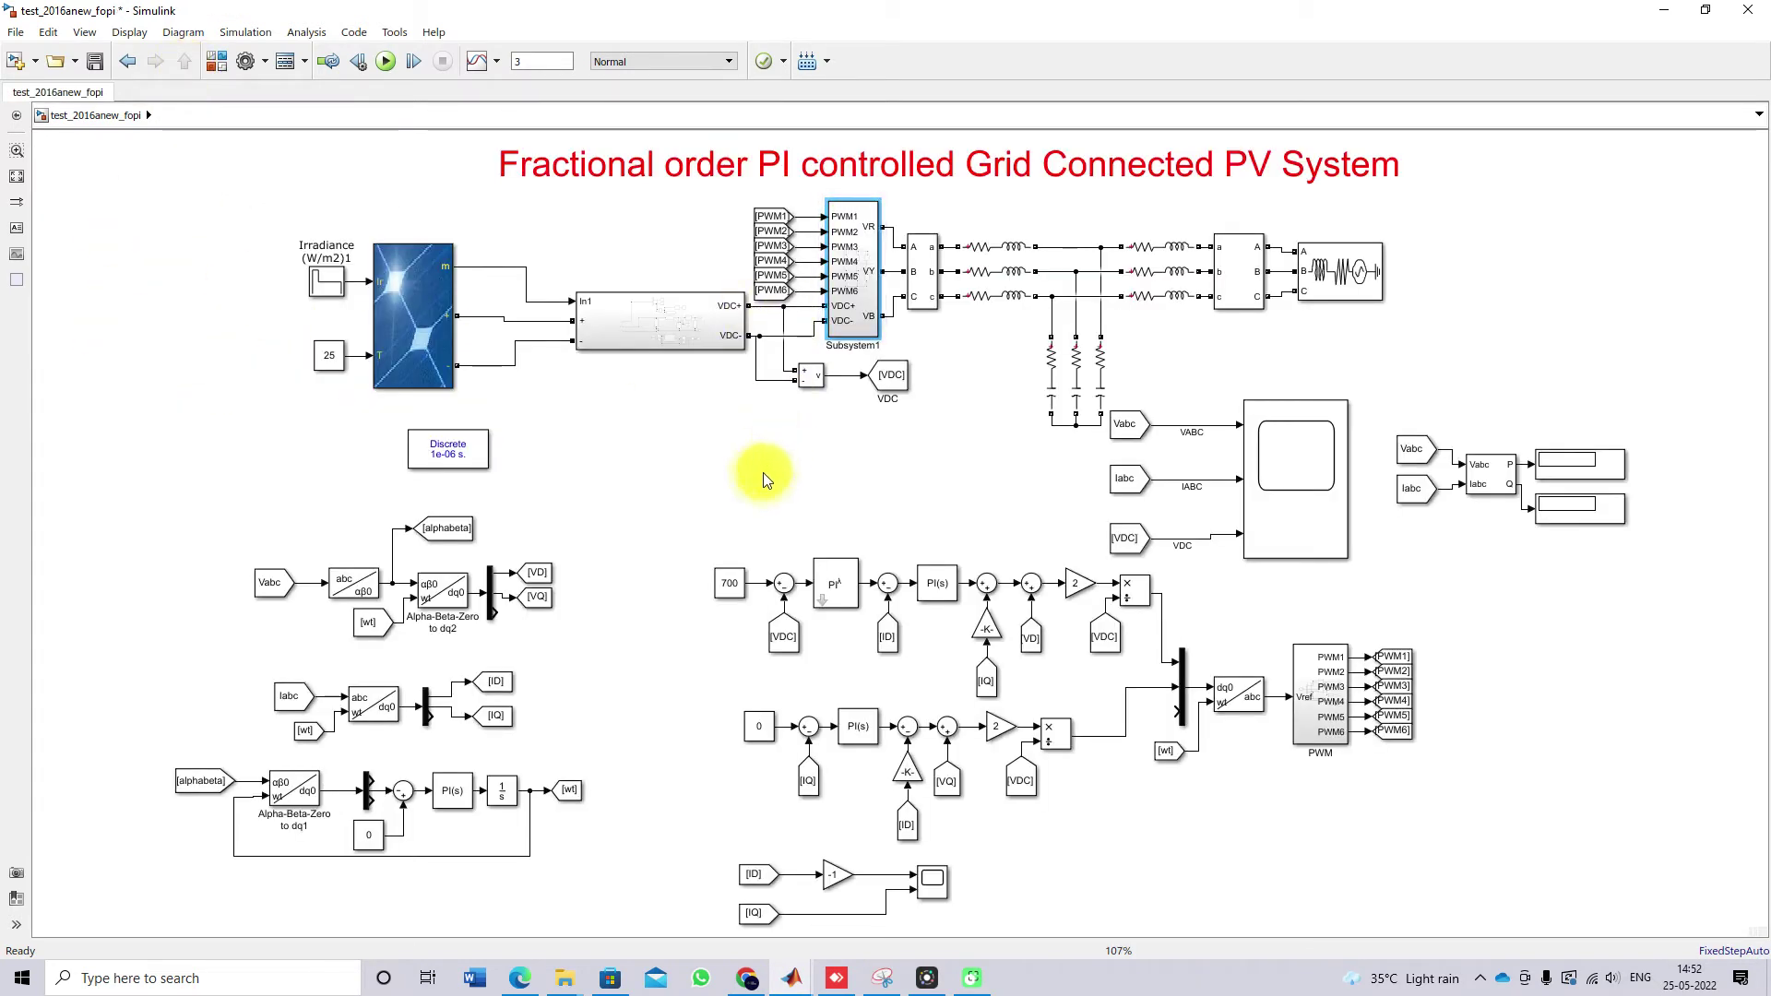
key(F10)
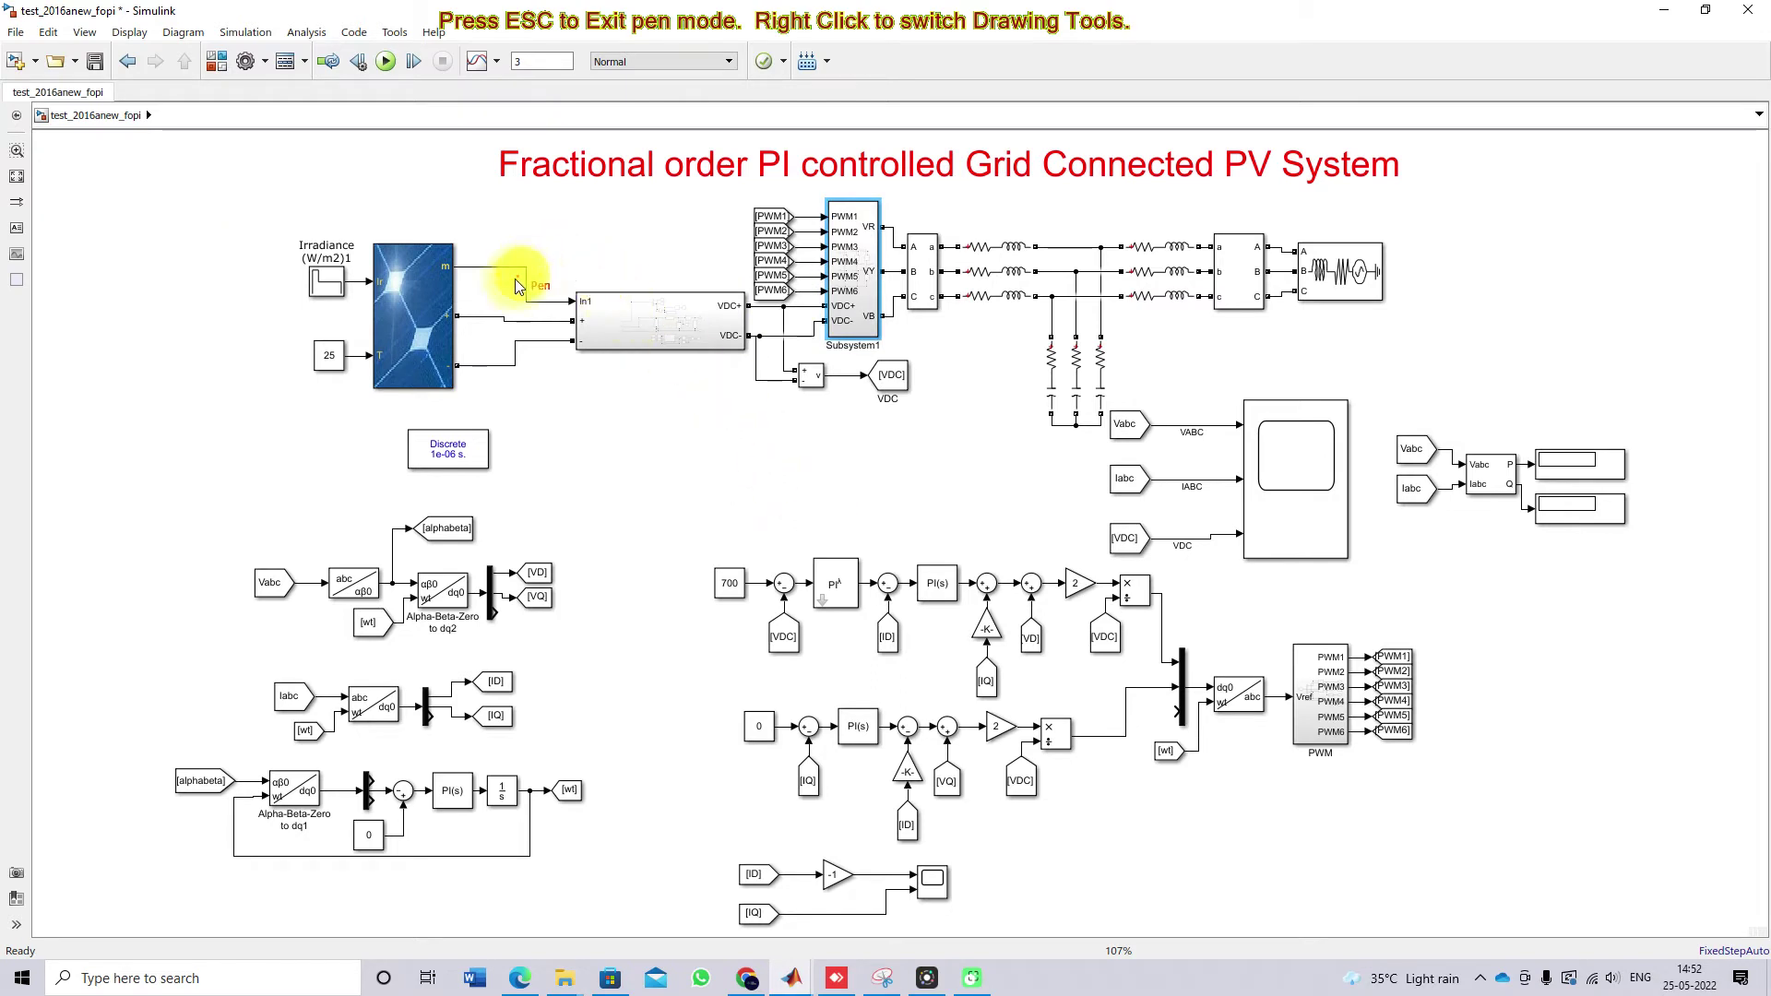
drag(463, 297, 971, 300)
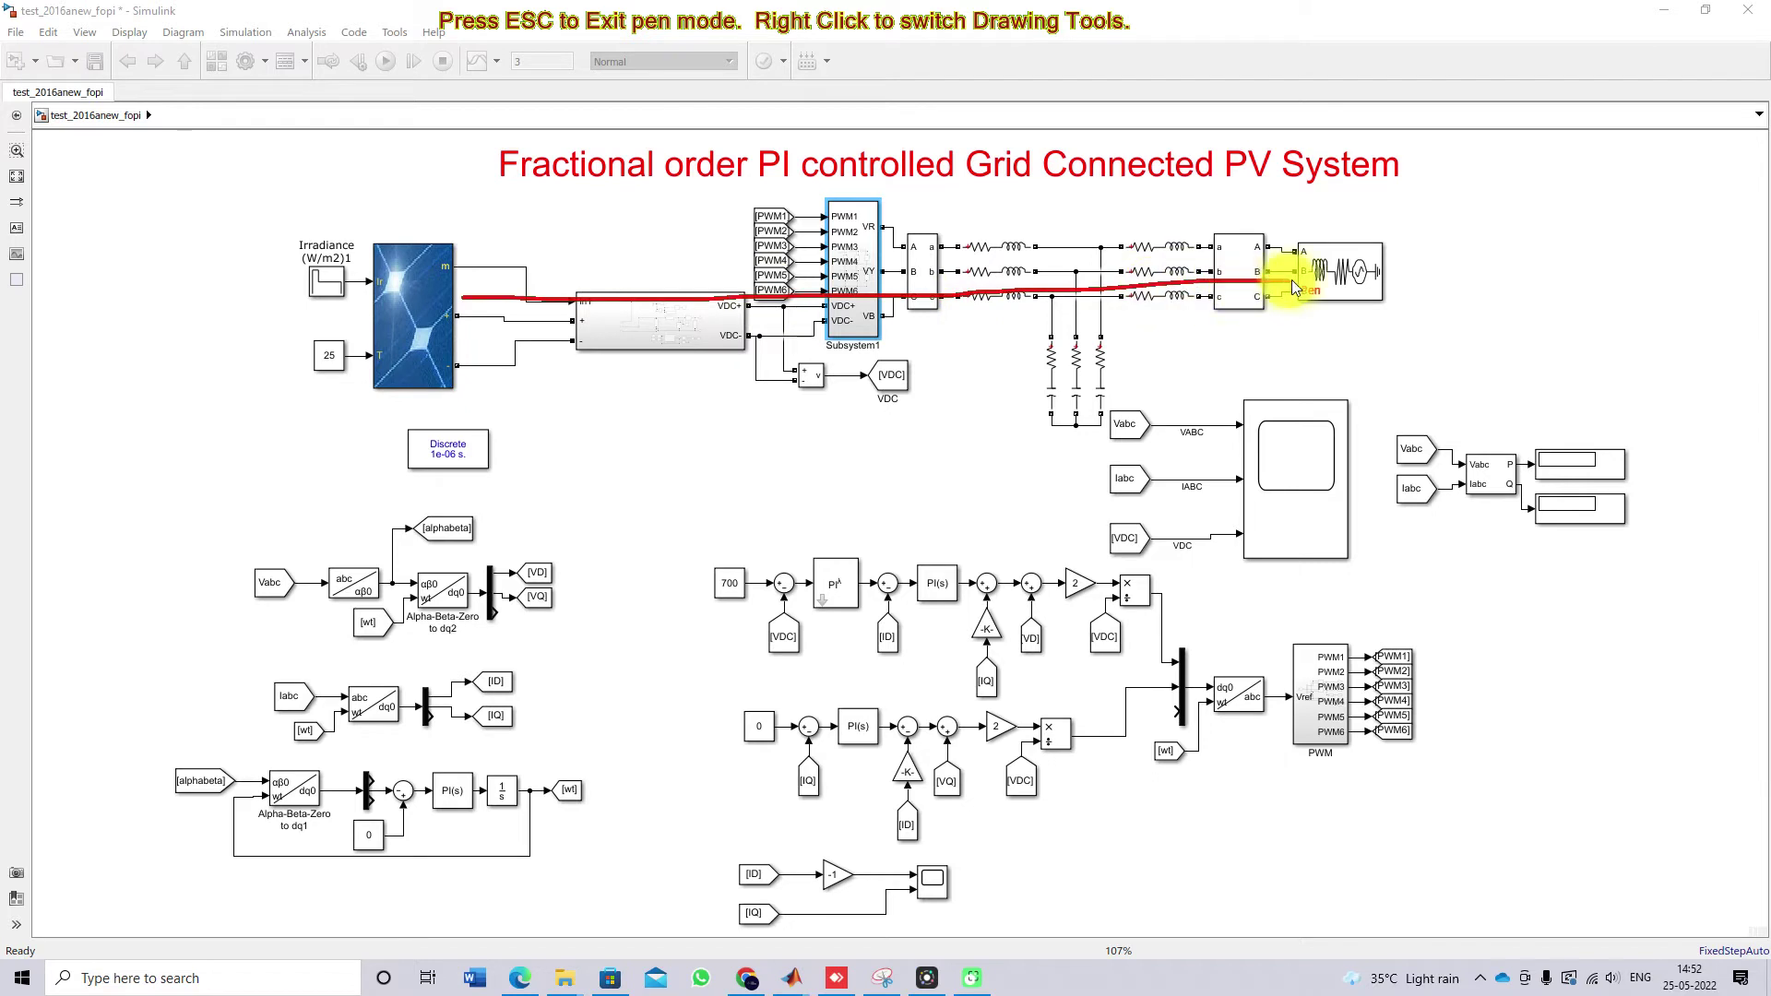
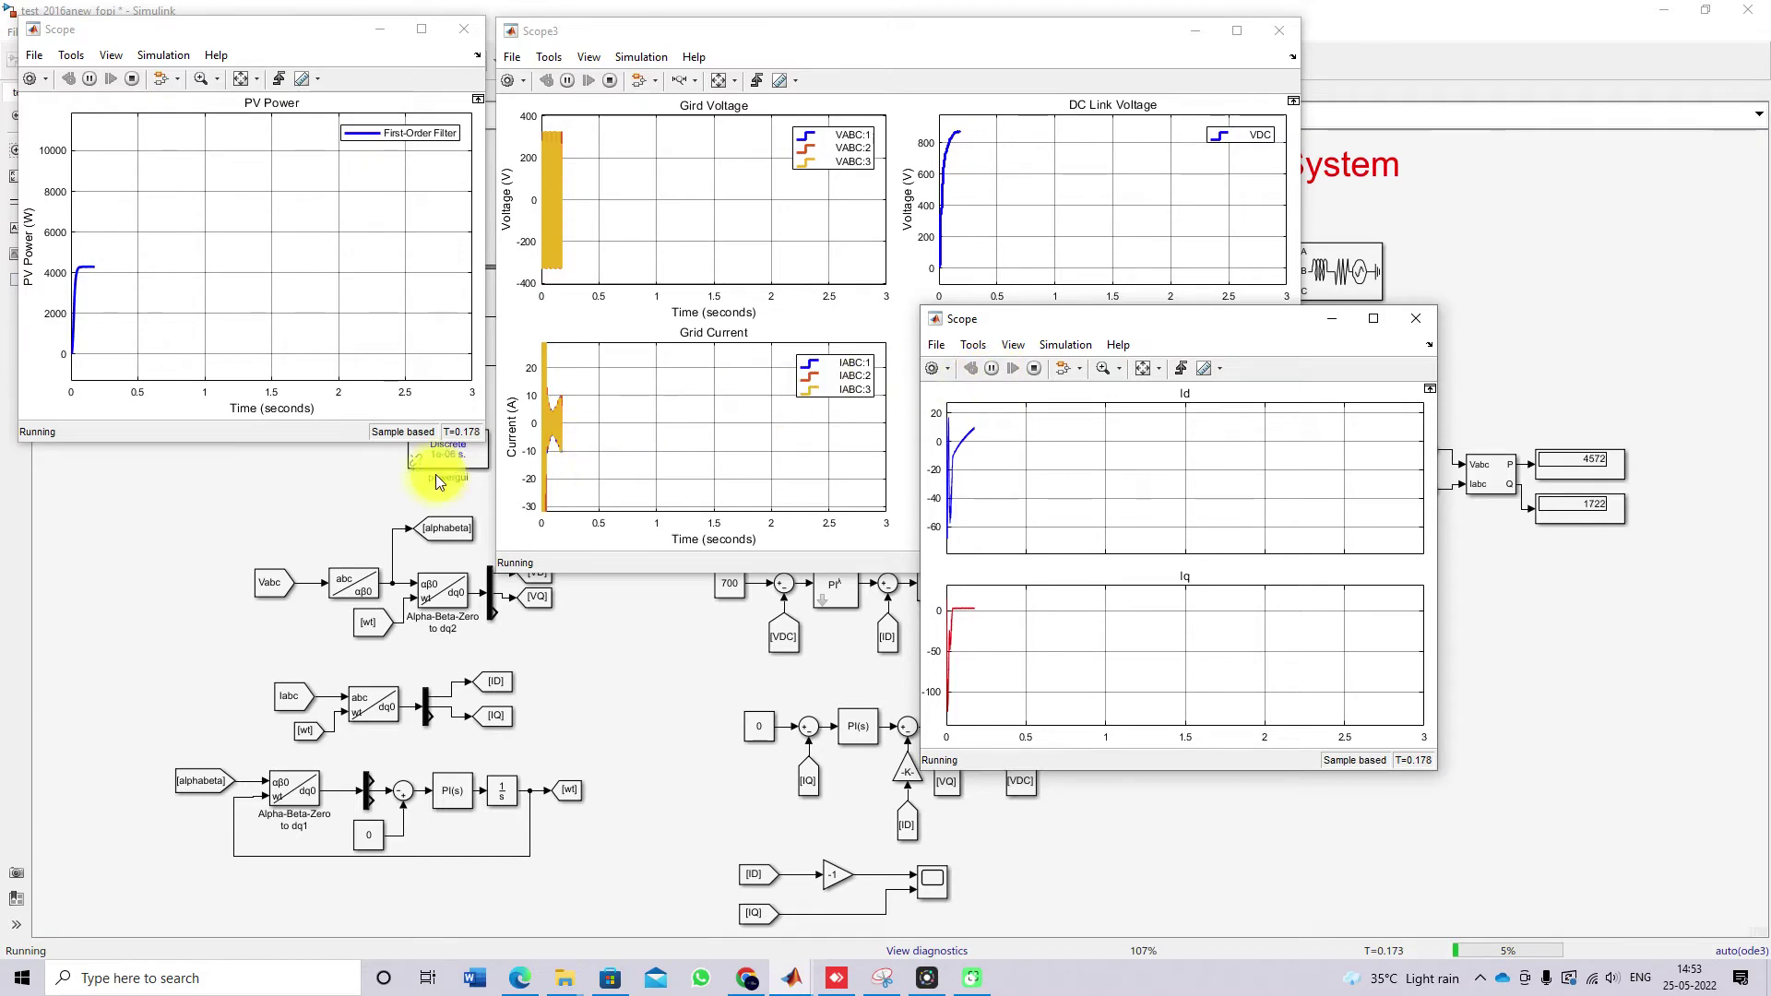
Plot the PV Array's I-V and P-V characteristics at 25 deg.C for irradiances of 400, 800 and 600 W/m2.
double_click(397, 341)
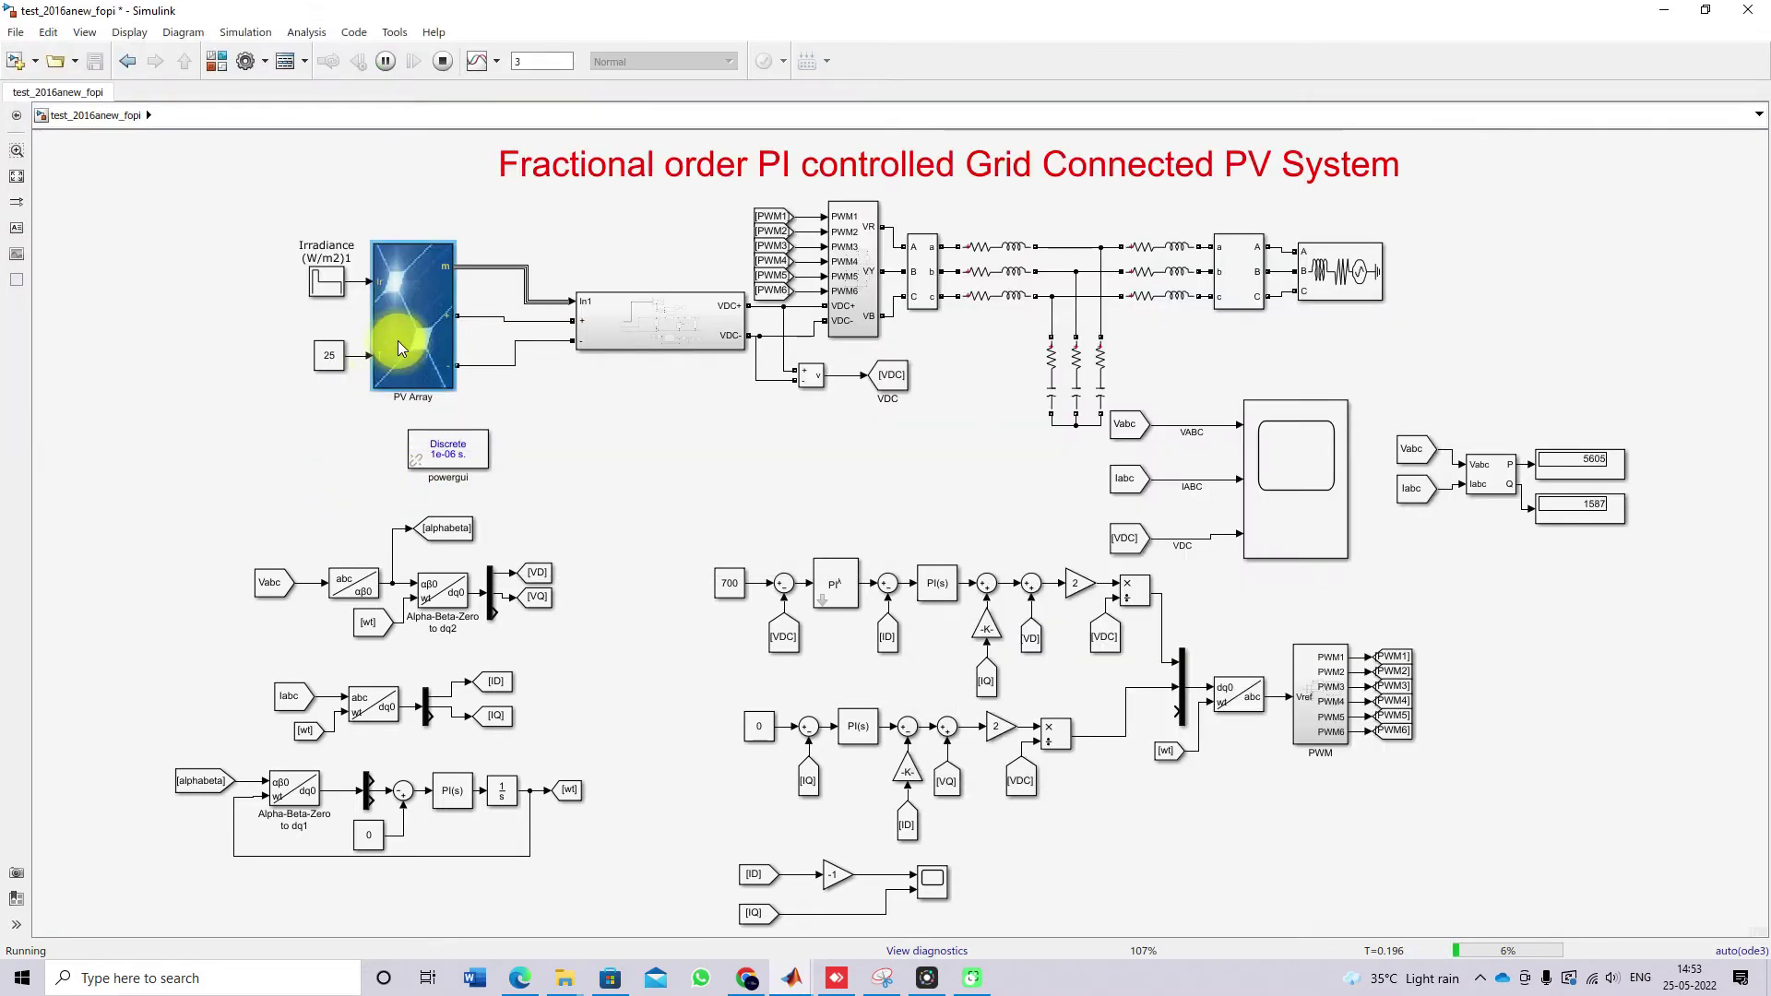
drag(1456, 275, 1381, 277)
click(1381, 277)
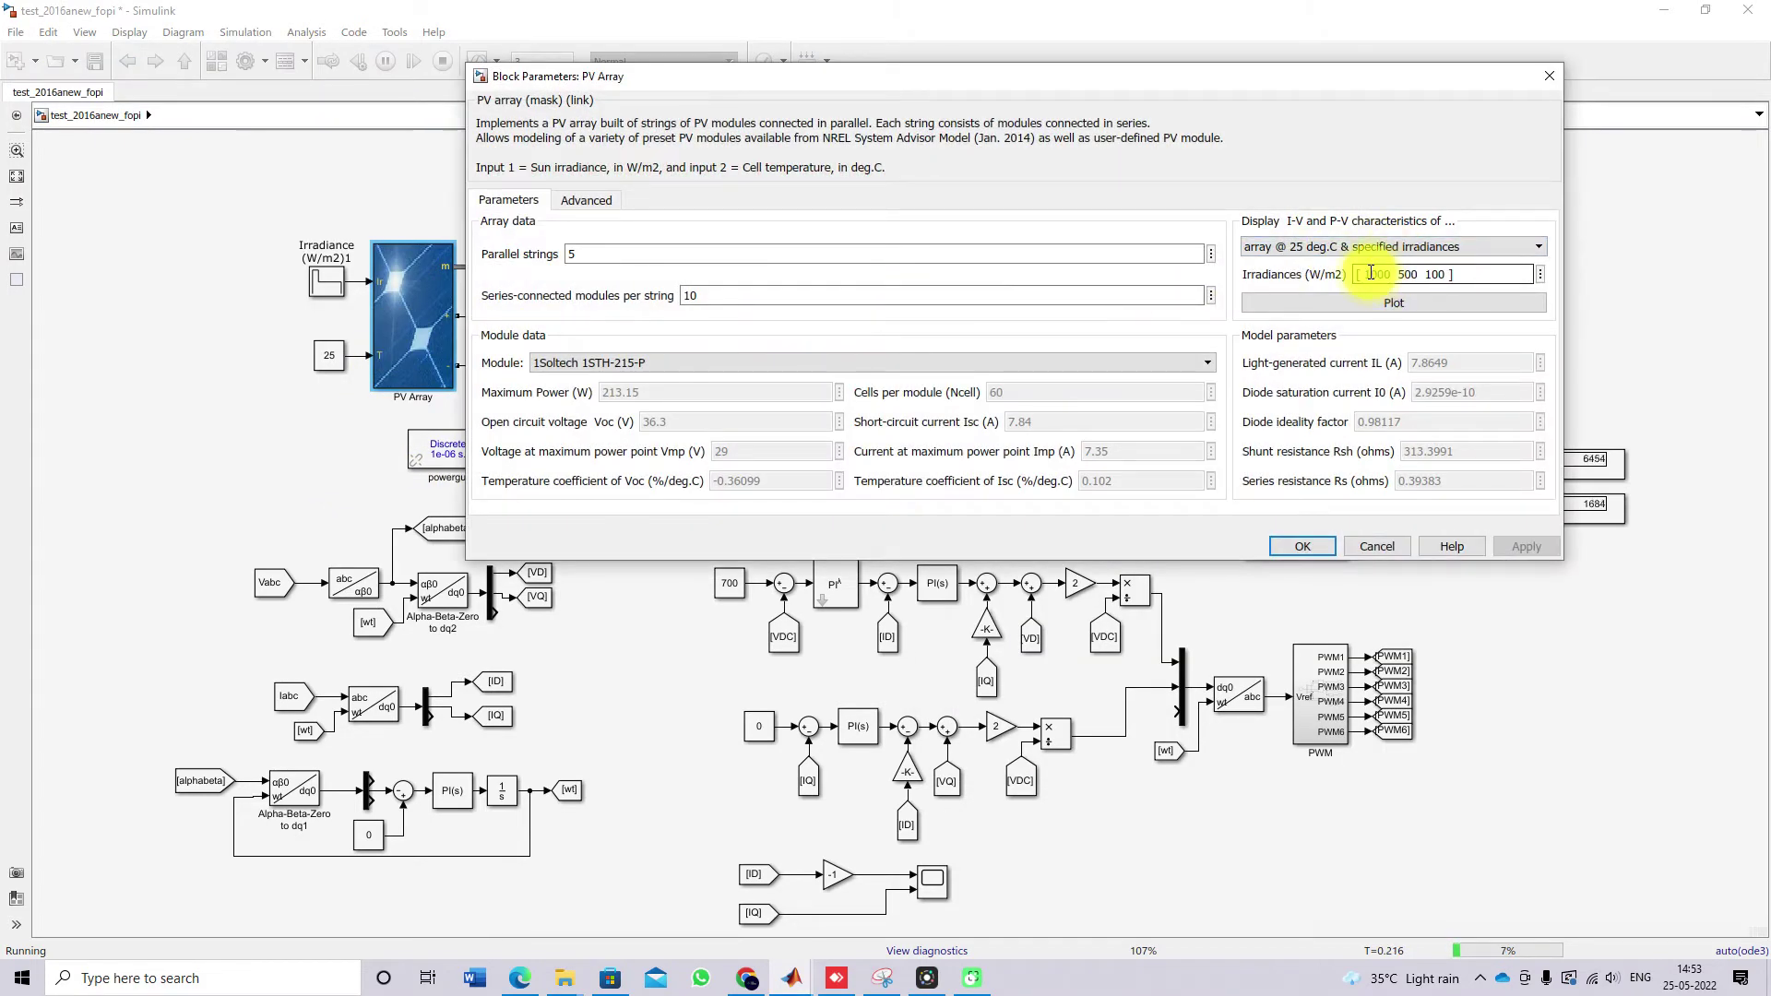
key(Delete)
key(Delete)
key(Delete)
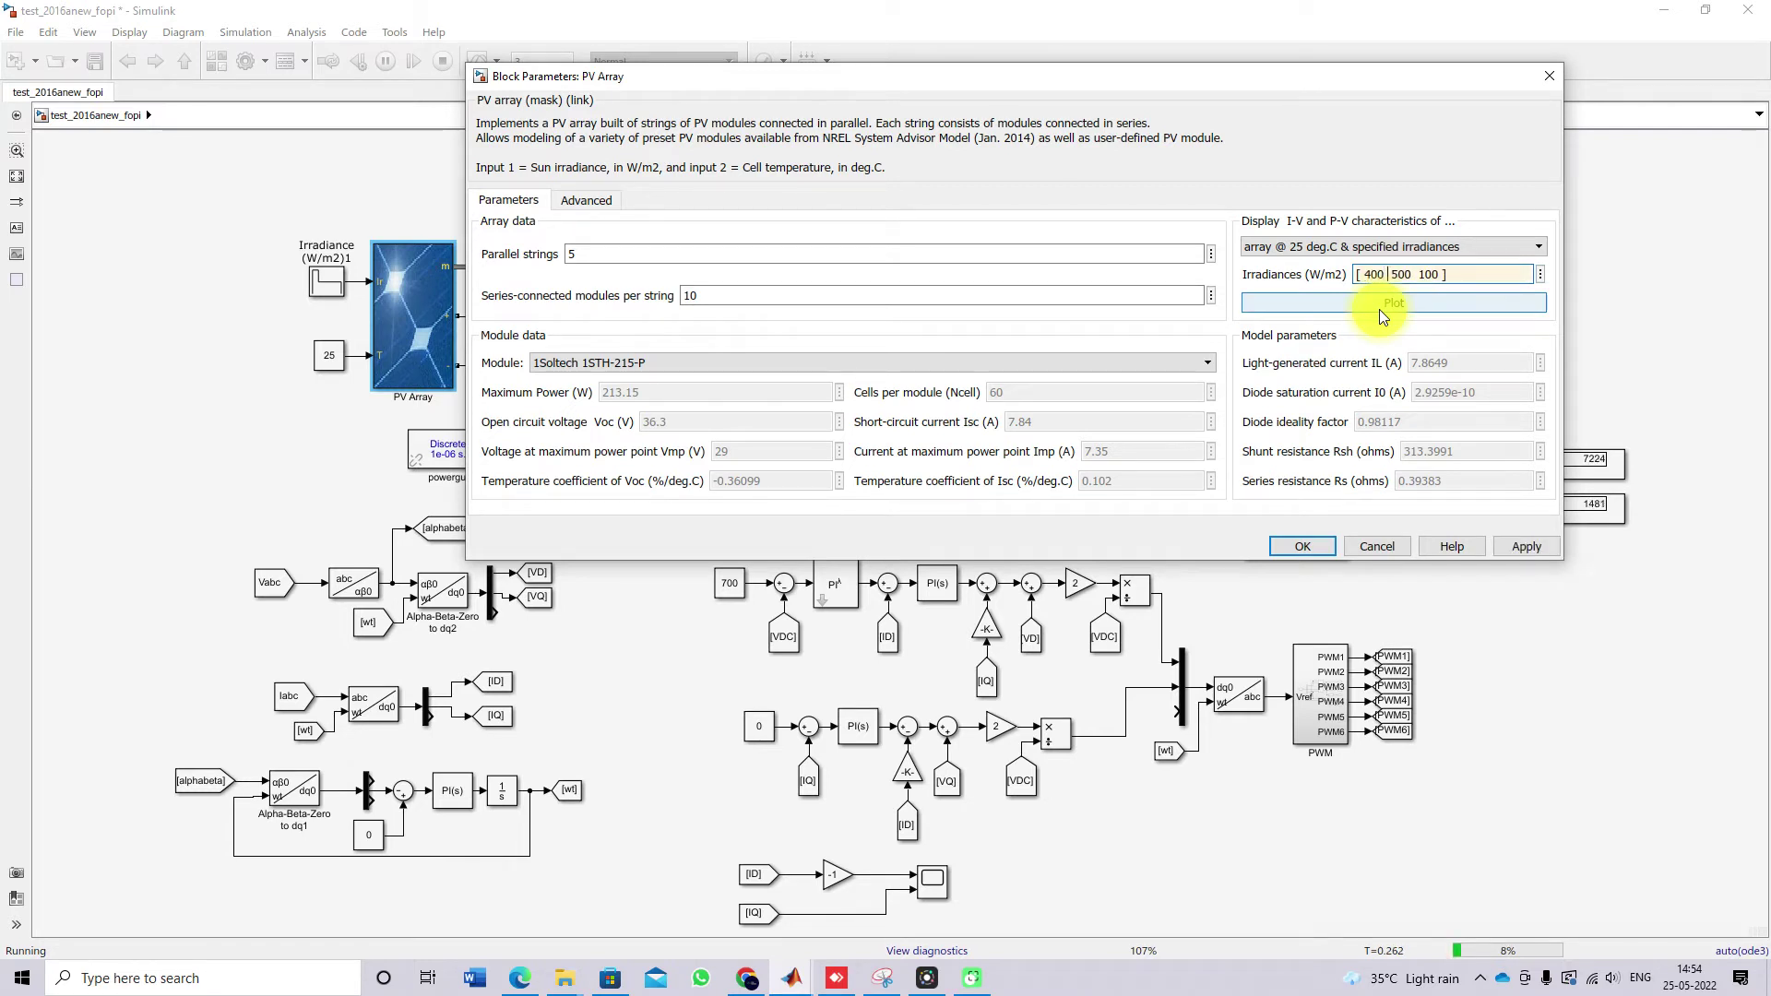
text(800  600)
click(1380, 308)
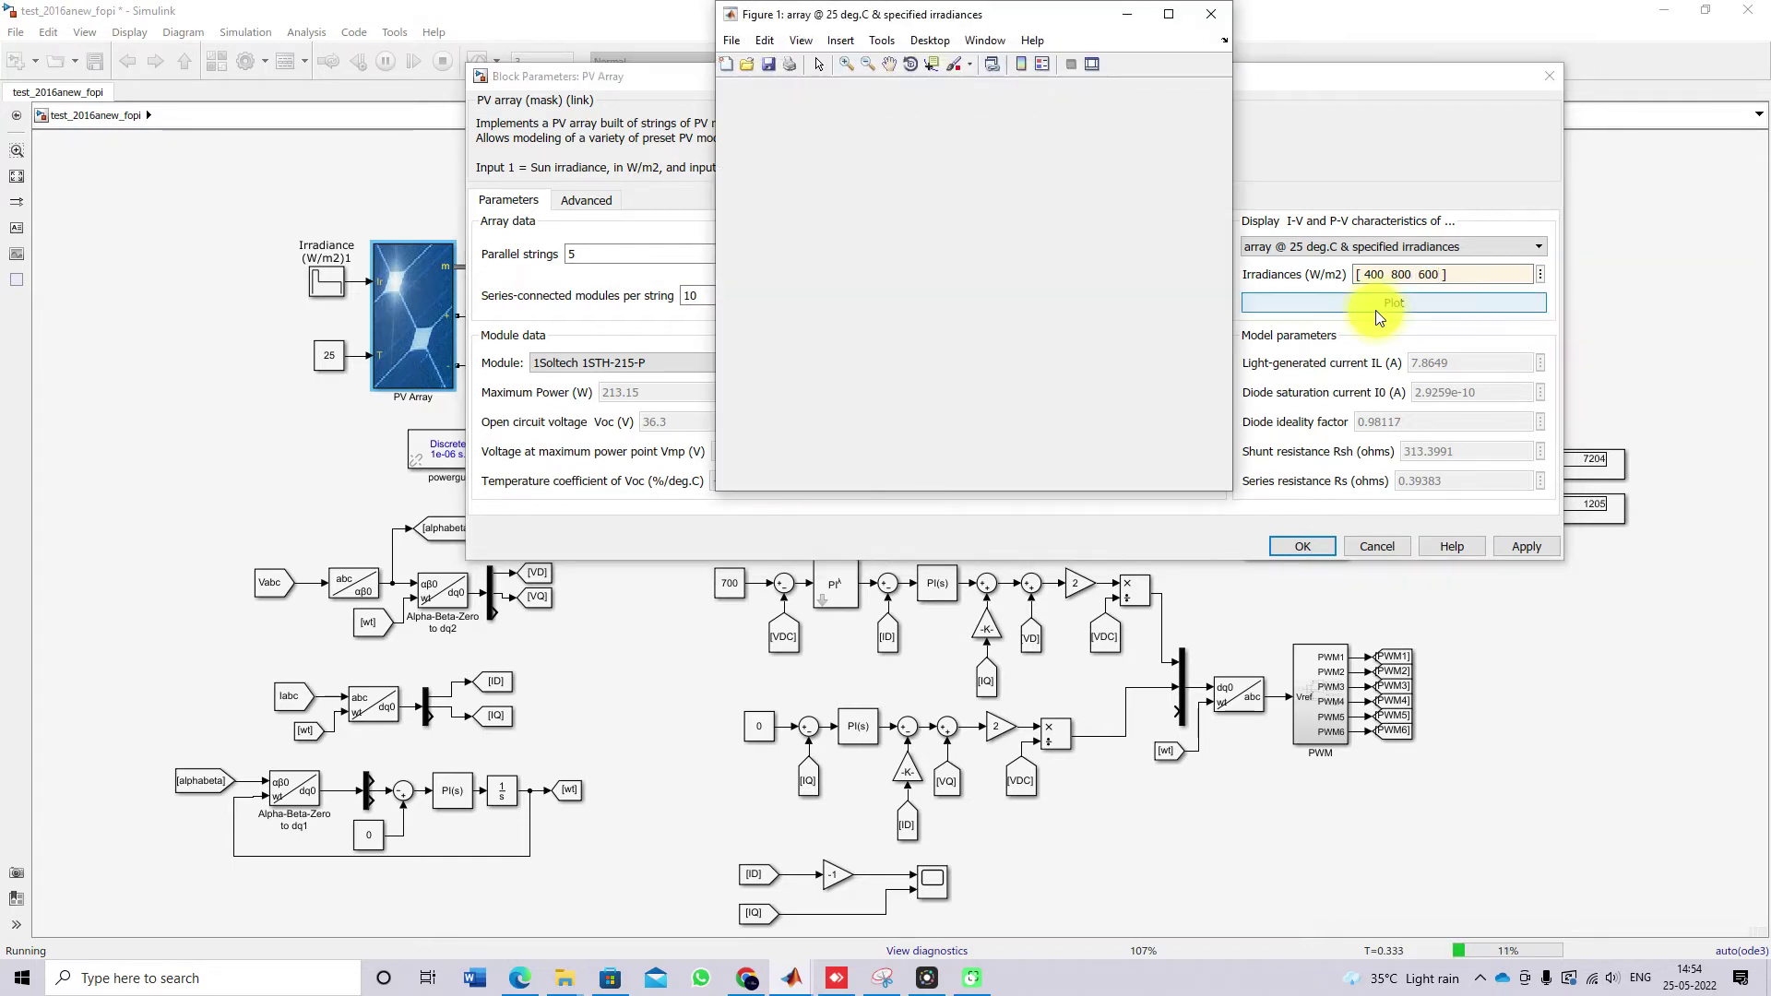
Read the maximum power points of the 0.8, 0.6 and 0.4 kW/m2 curves with data tips, then close the figure and PV Array parameters.
click(934, 67)
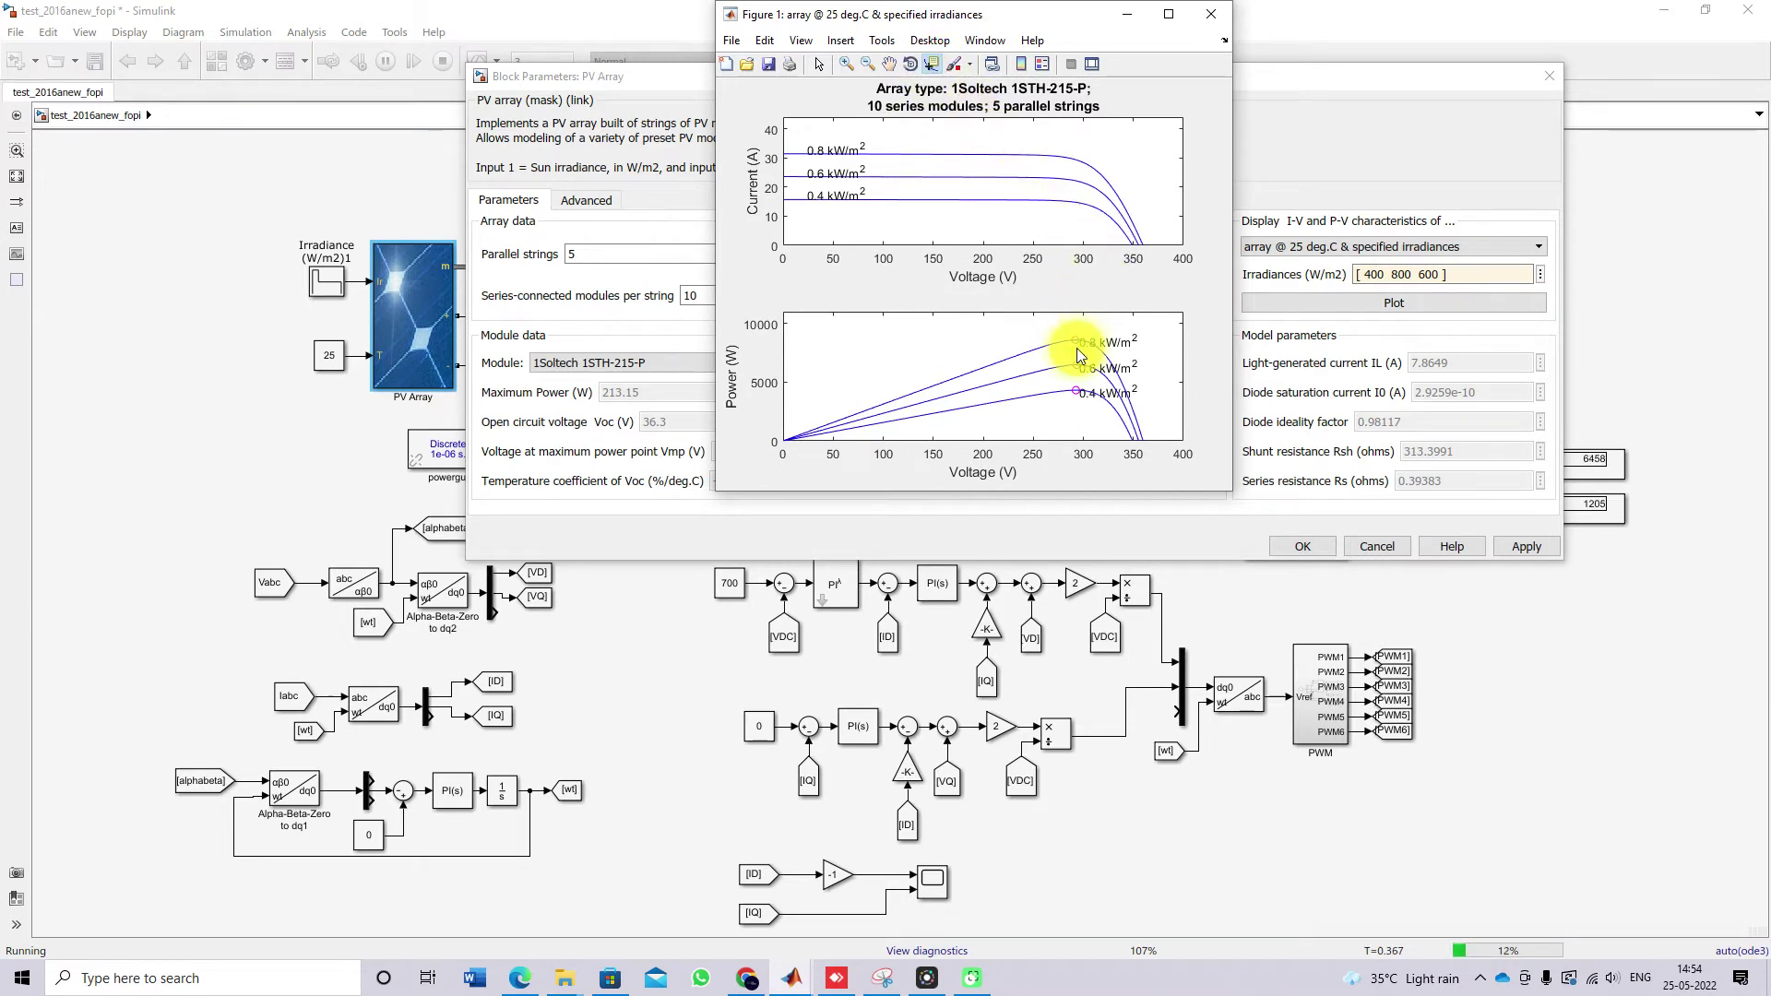
click(1075, 339)
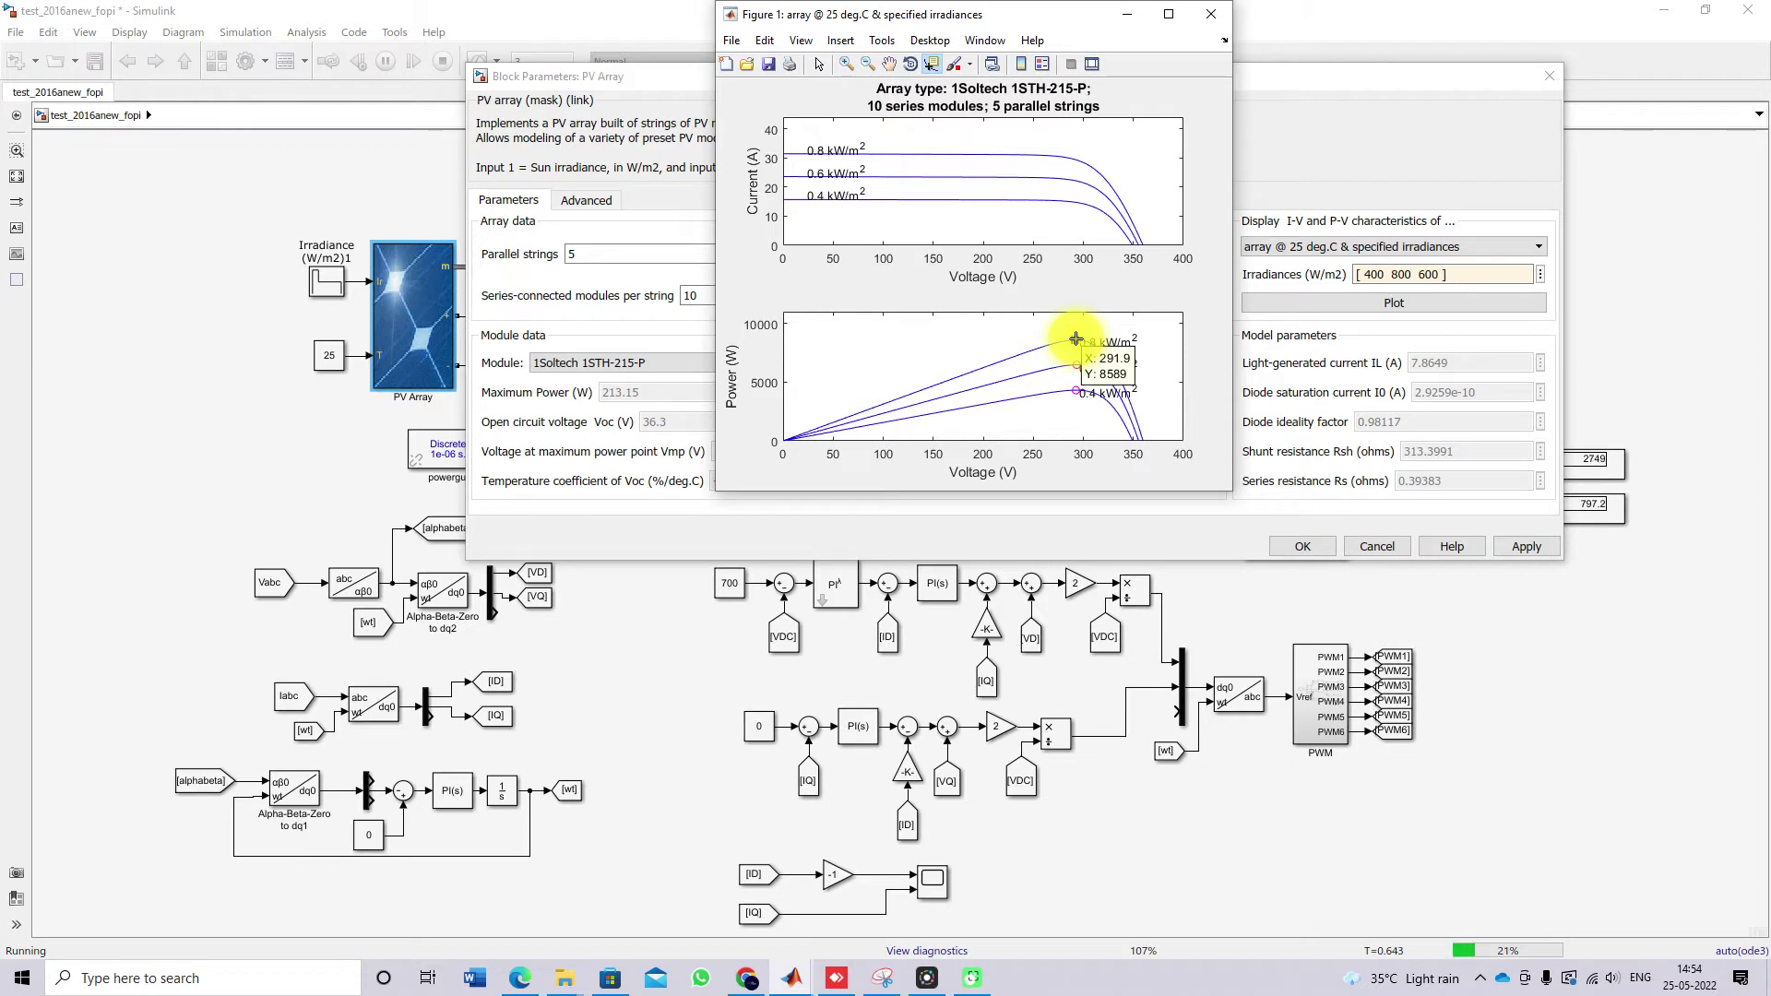
click(1076, 339)
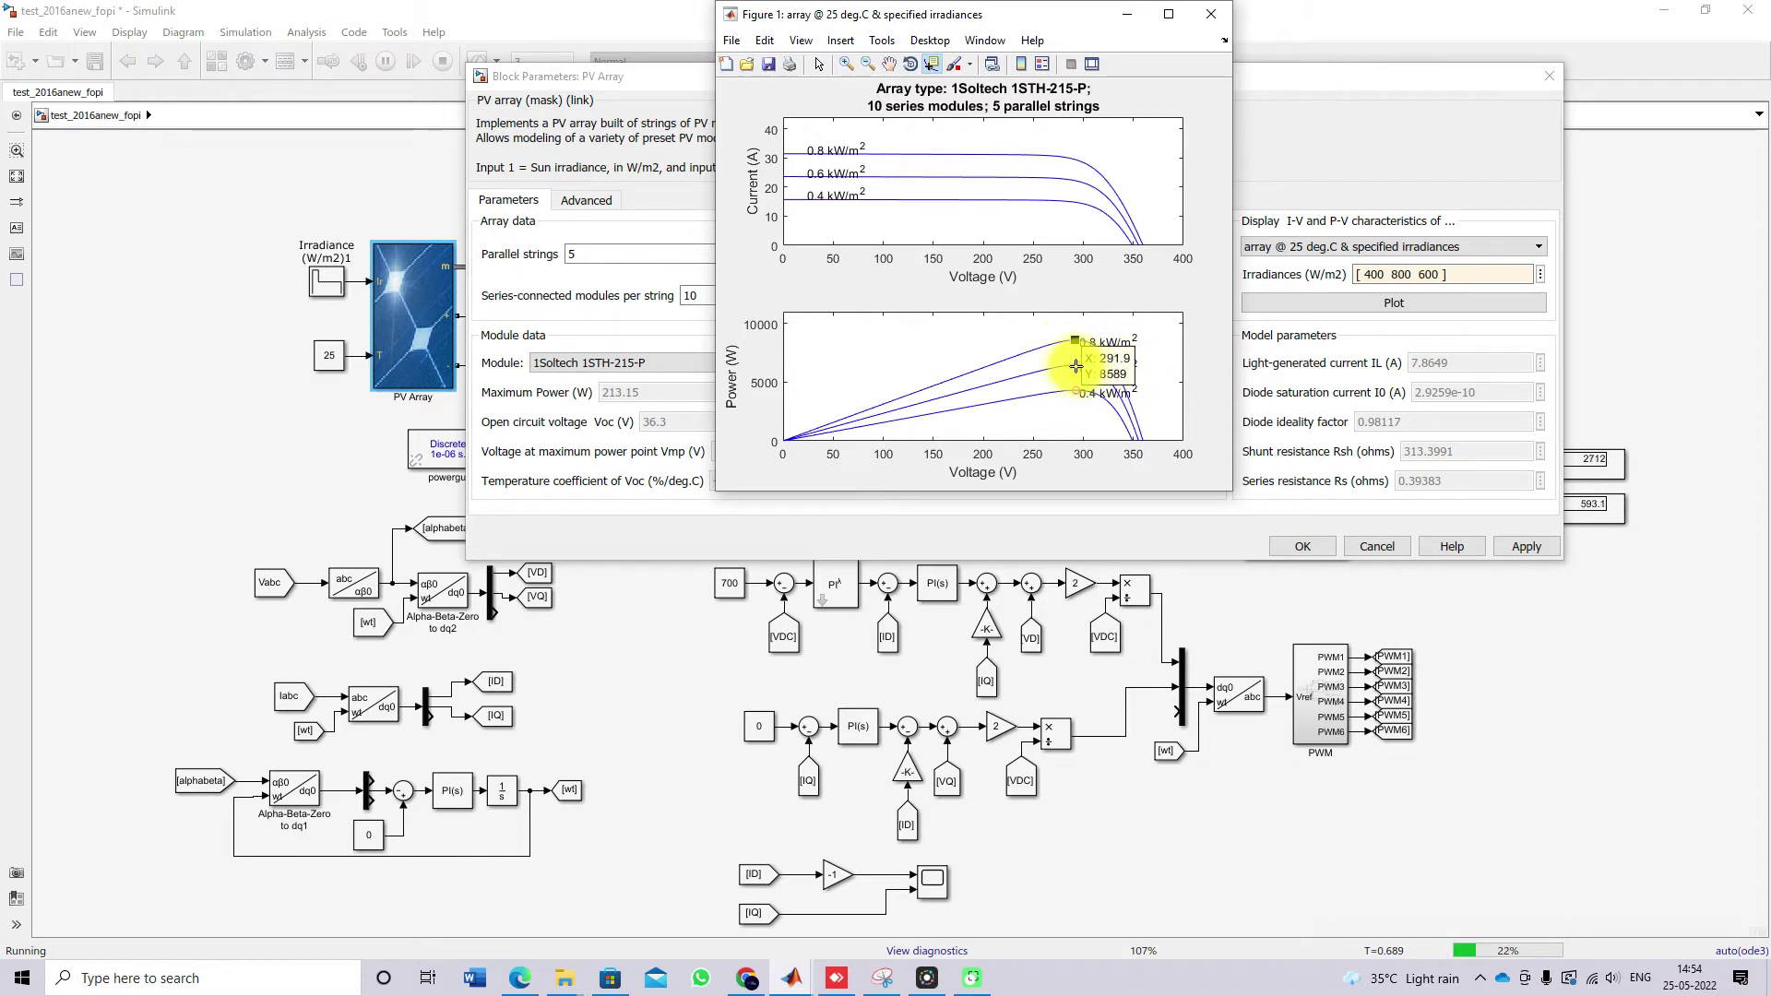
click(1075, 367)
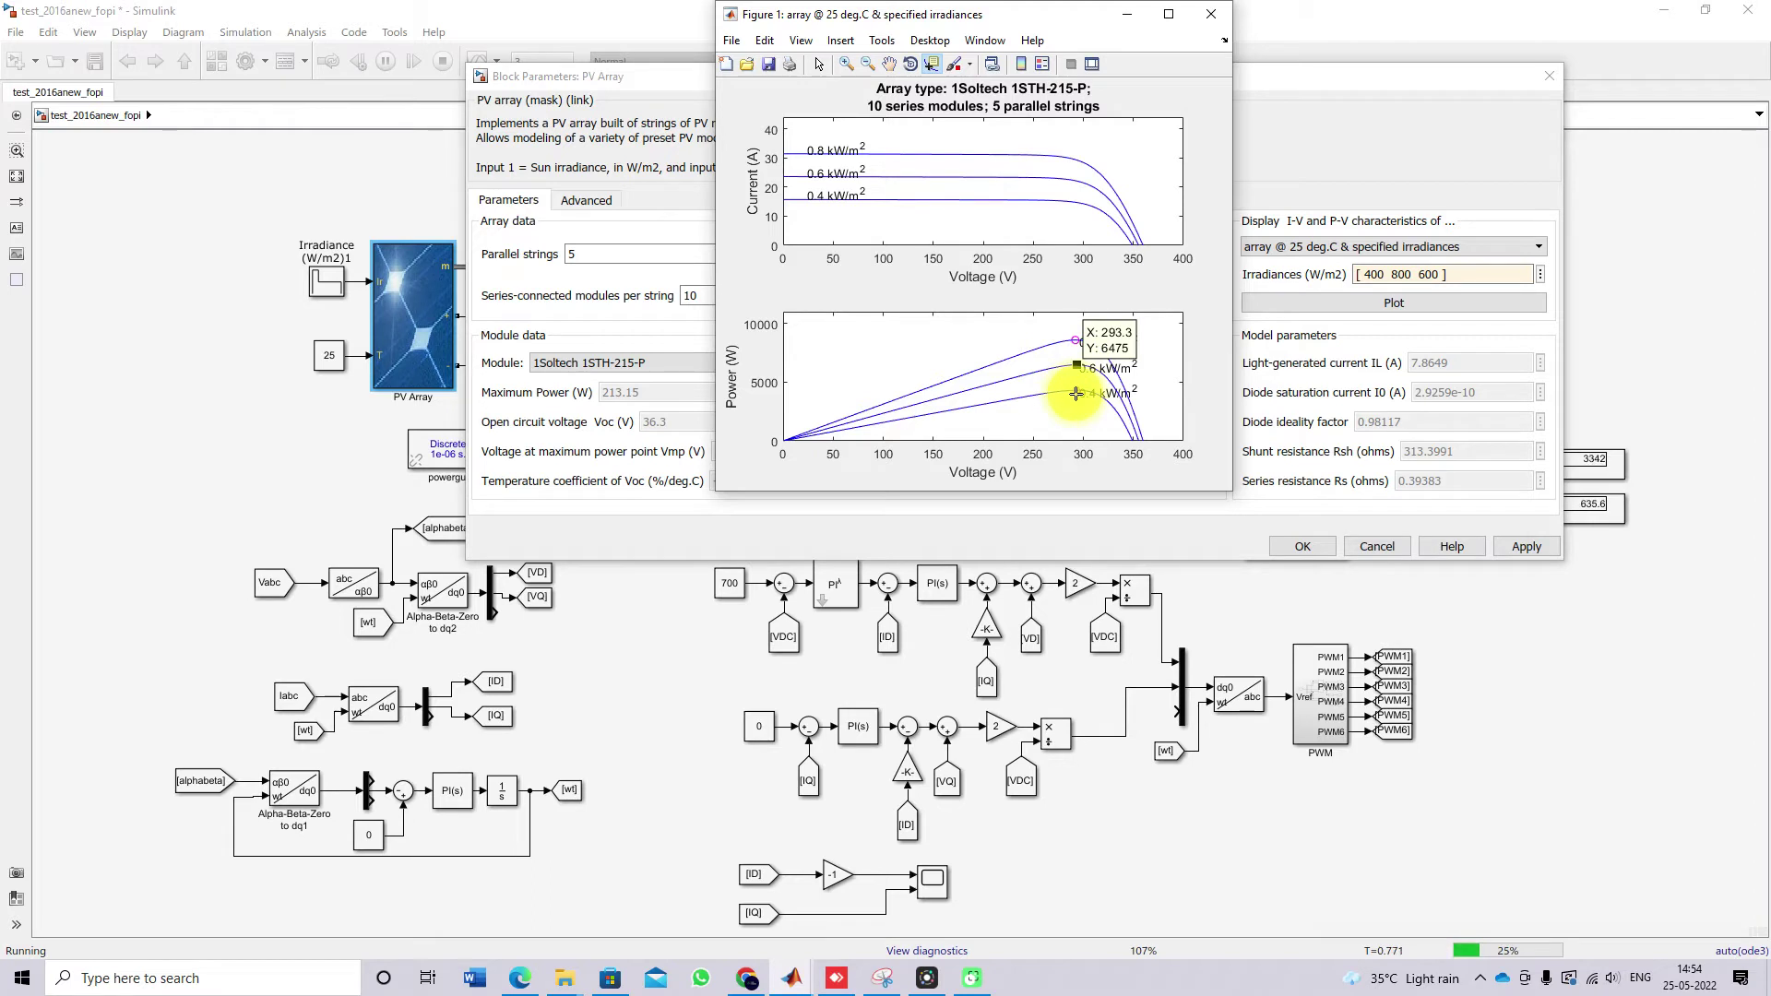
click(1076, 394)
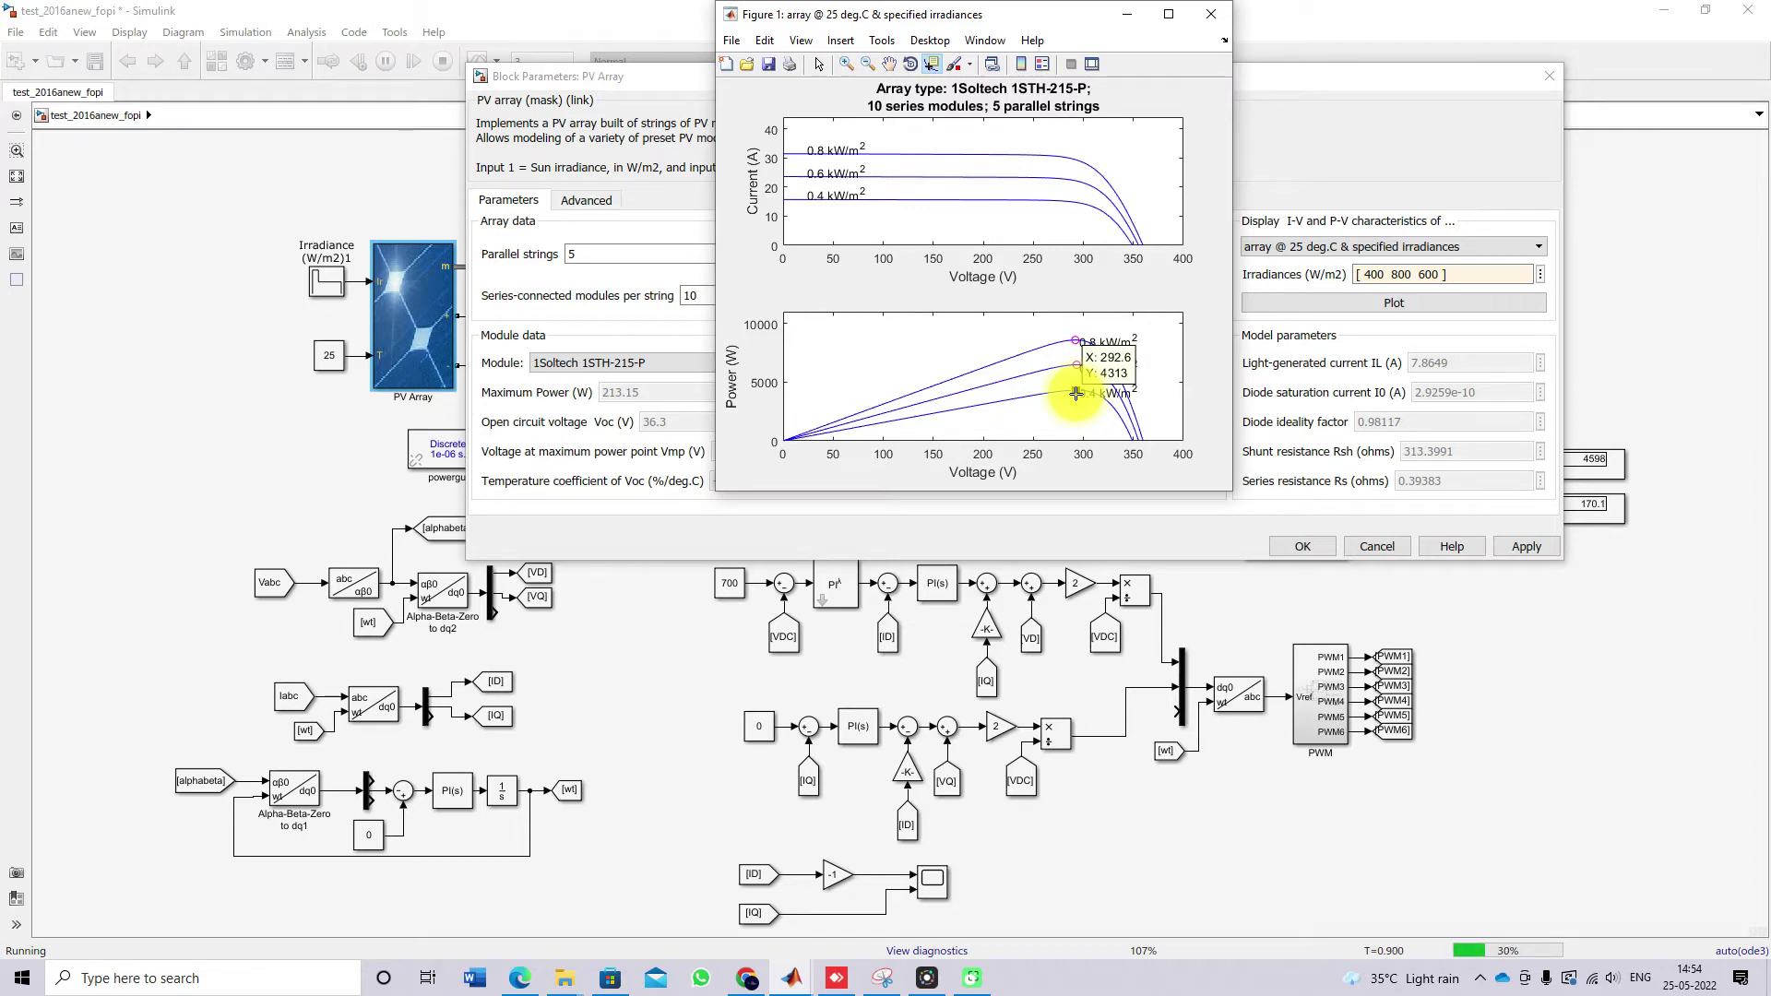
click(1211, 14)
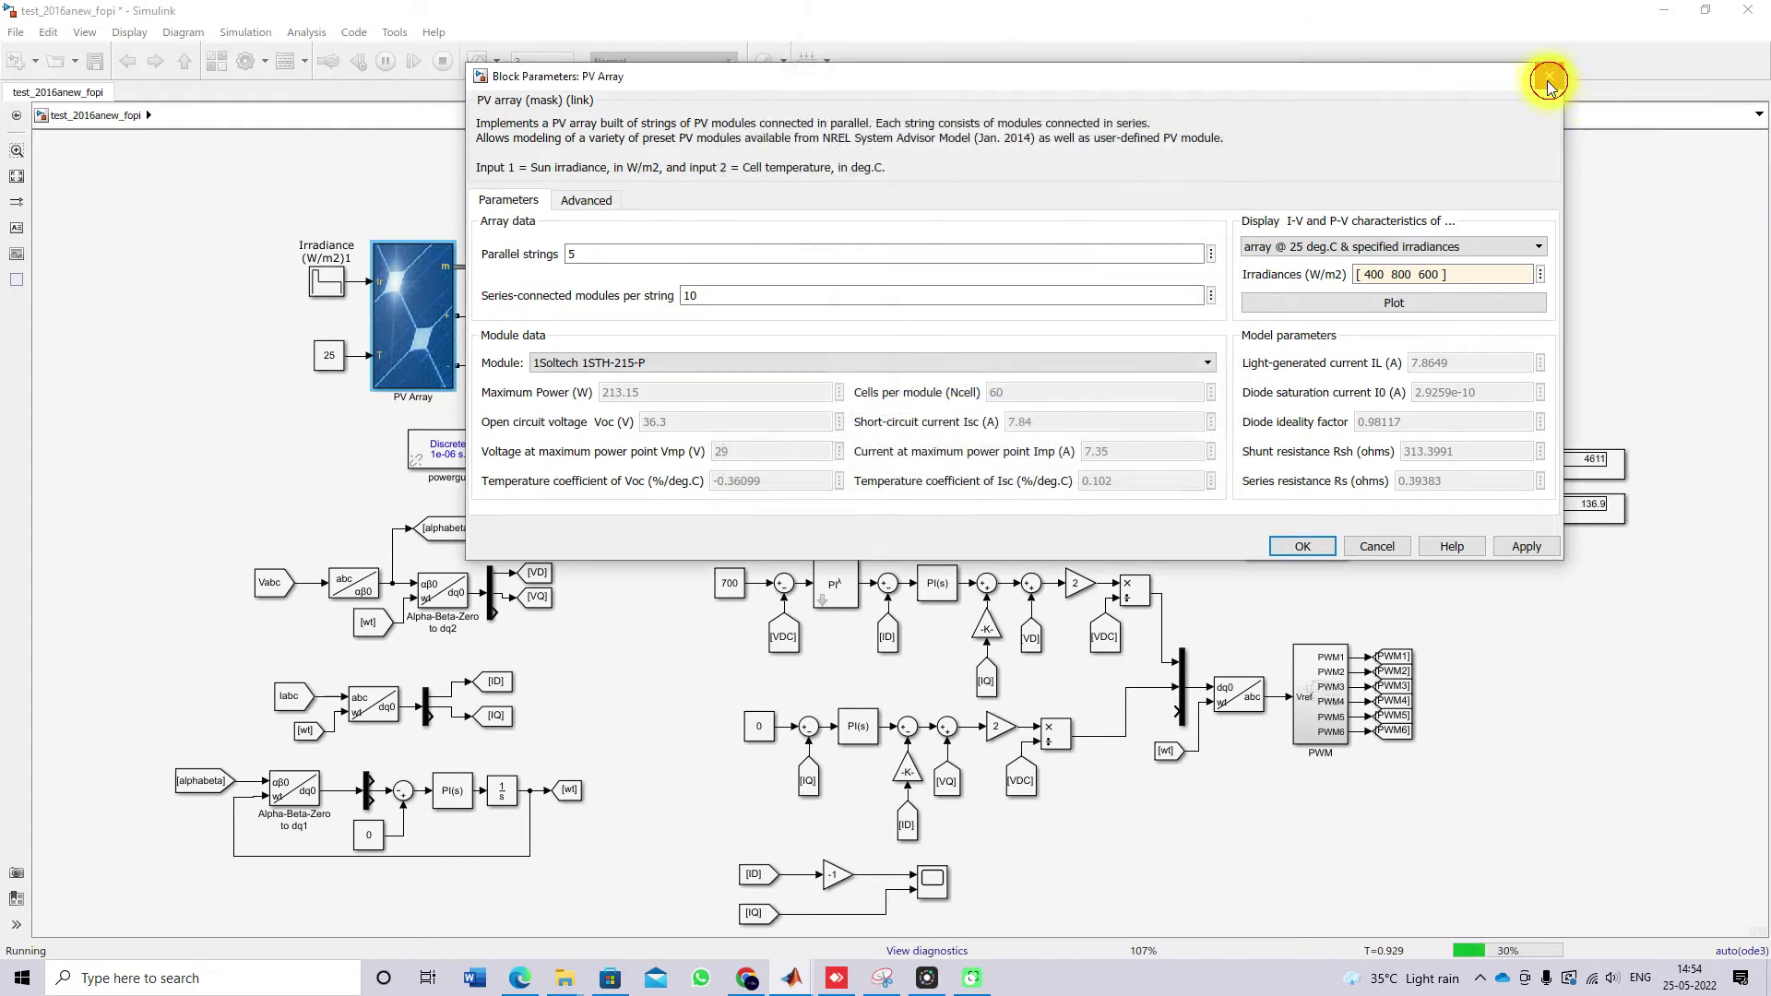
click(1549, 81)
Bring the three scope windows forward and turn on cursor measurements in the PV Power scope.
mouse_move(802, 987)
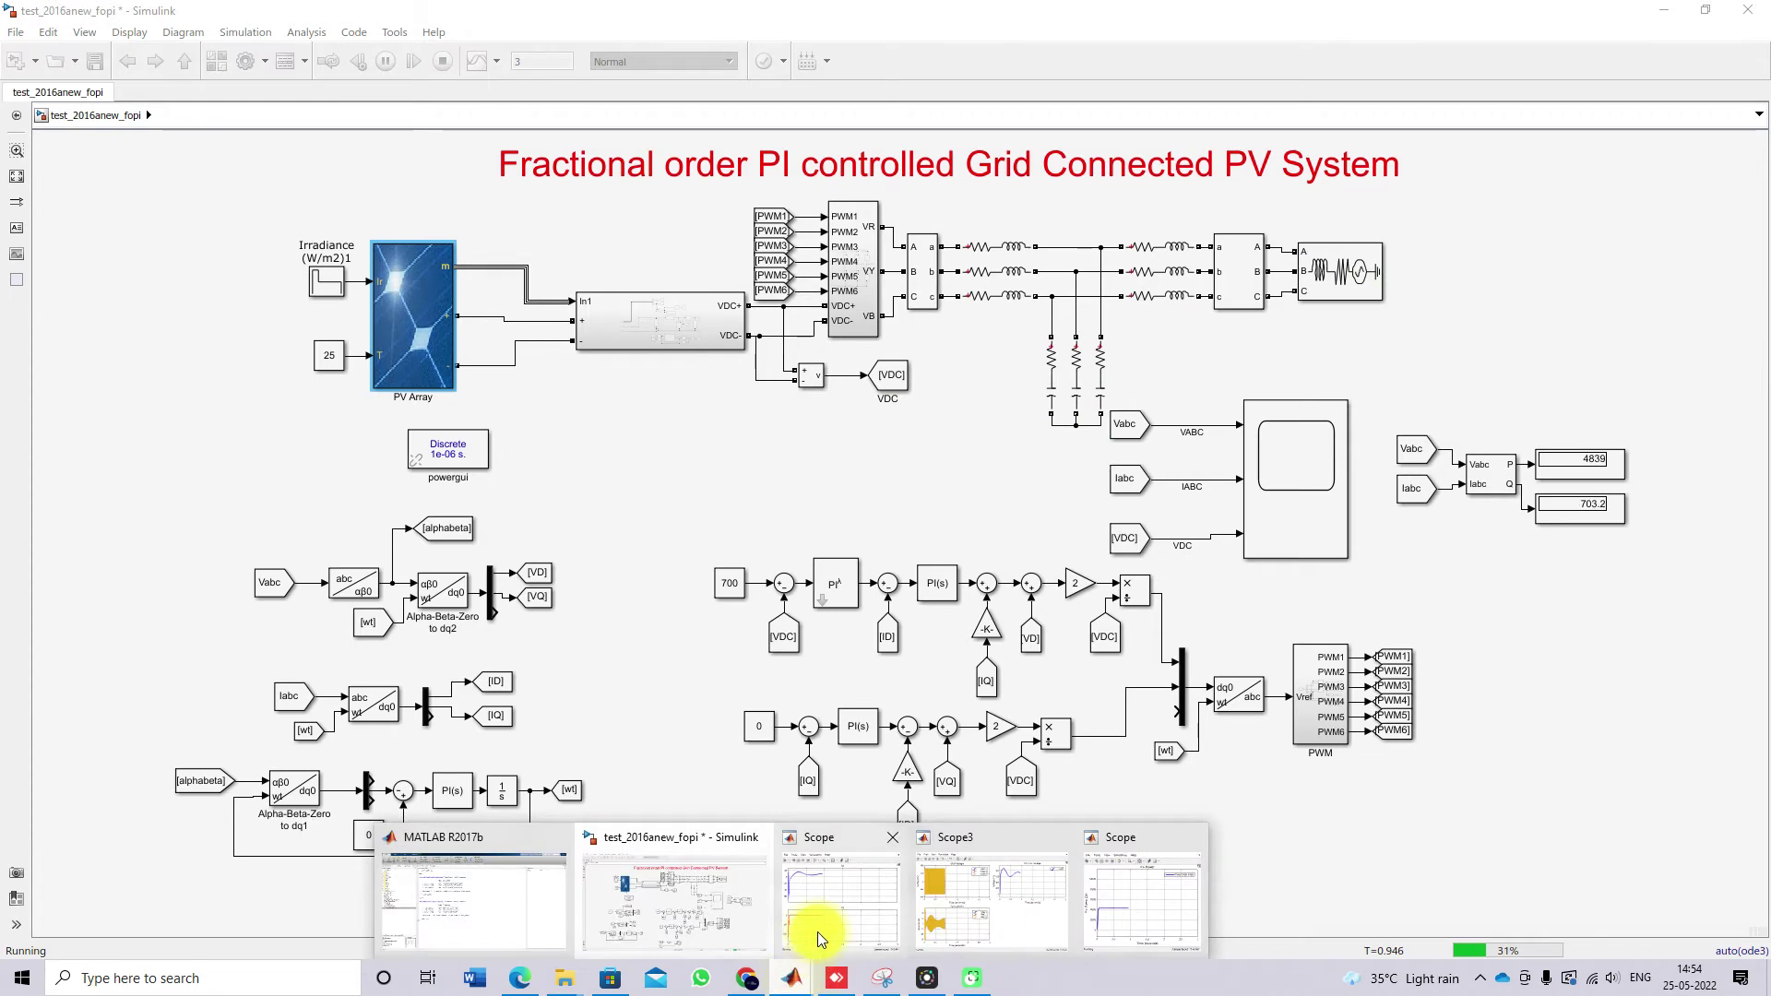
click(817, 932)
click(937, 897)
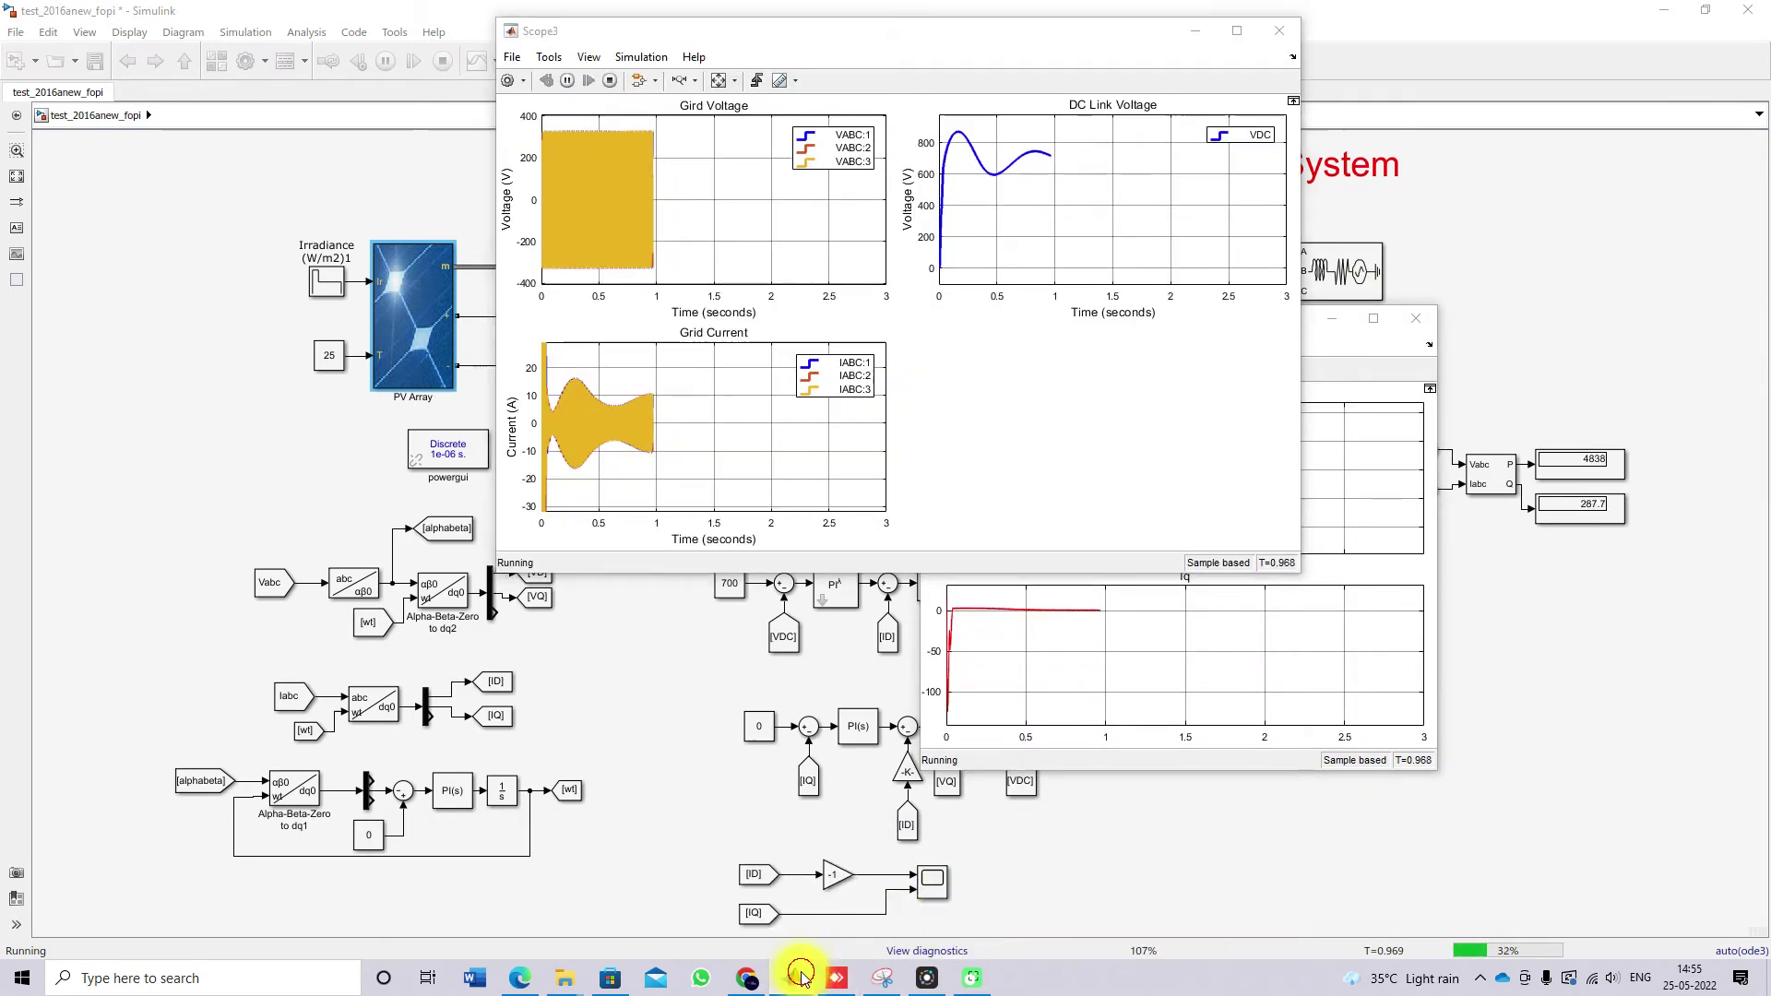
click(1087, 900)
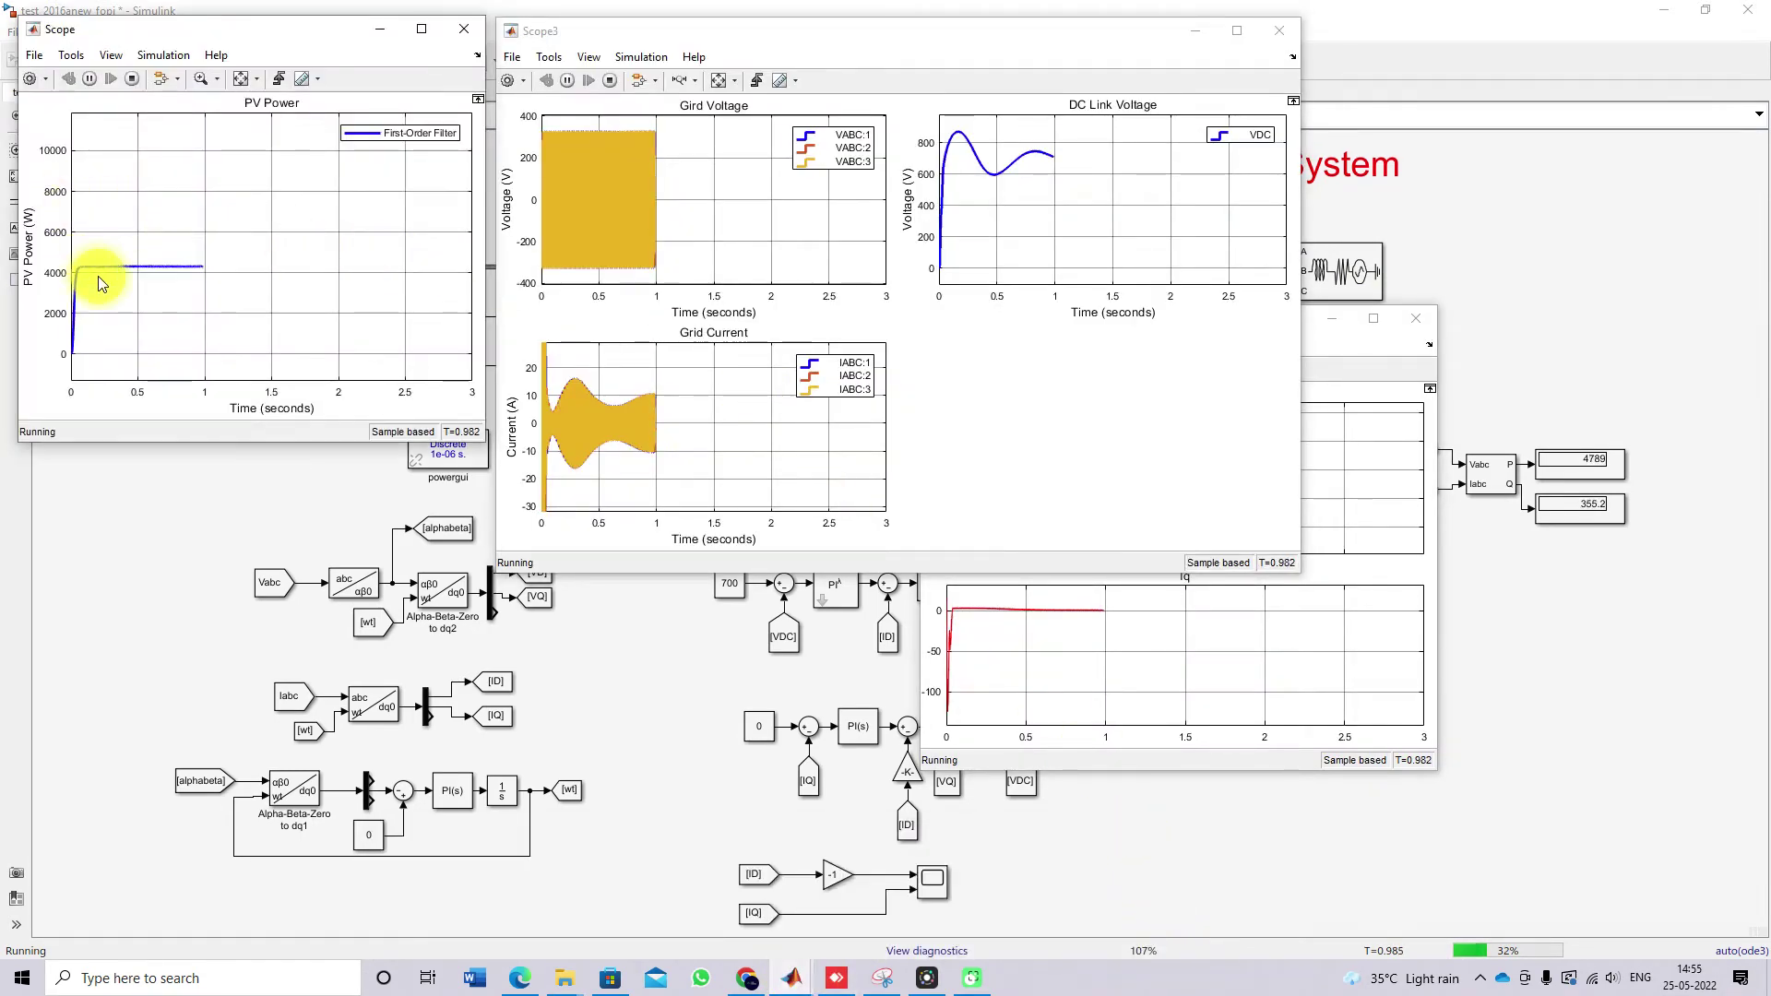
click(305, 81)
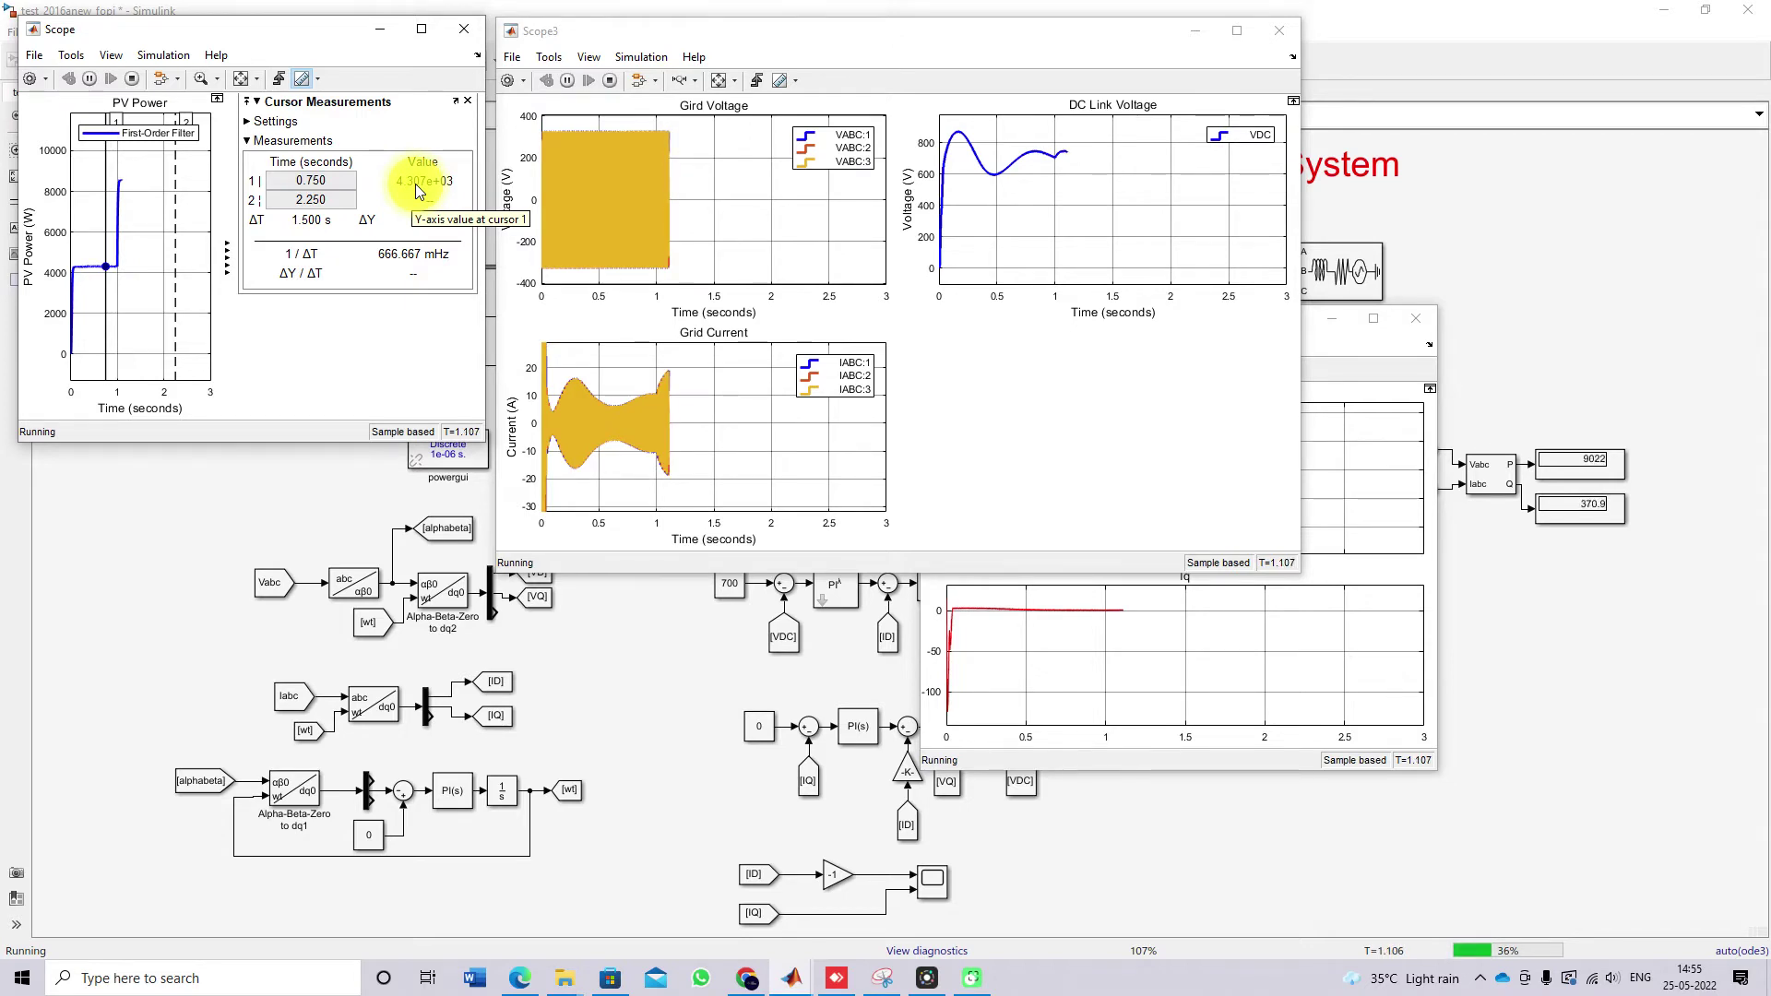
Handwrite the 0.4 kW/m2 reference power 4313 beneath cursor 1's value for comparison, then clear the annotation.
key(ctrl+shift+d)
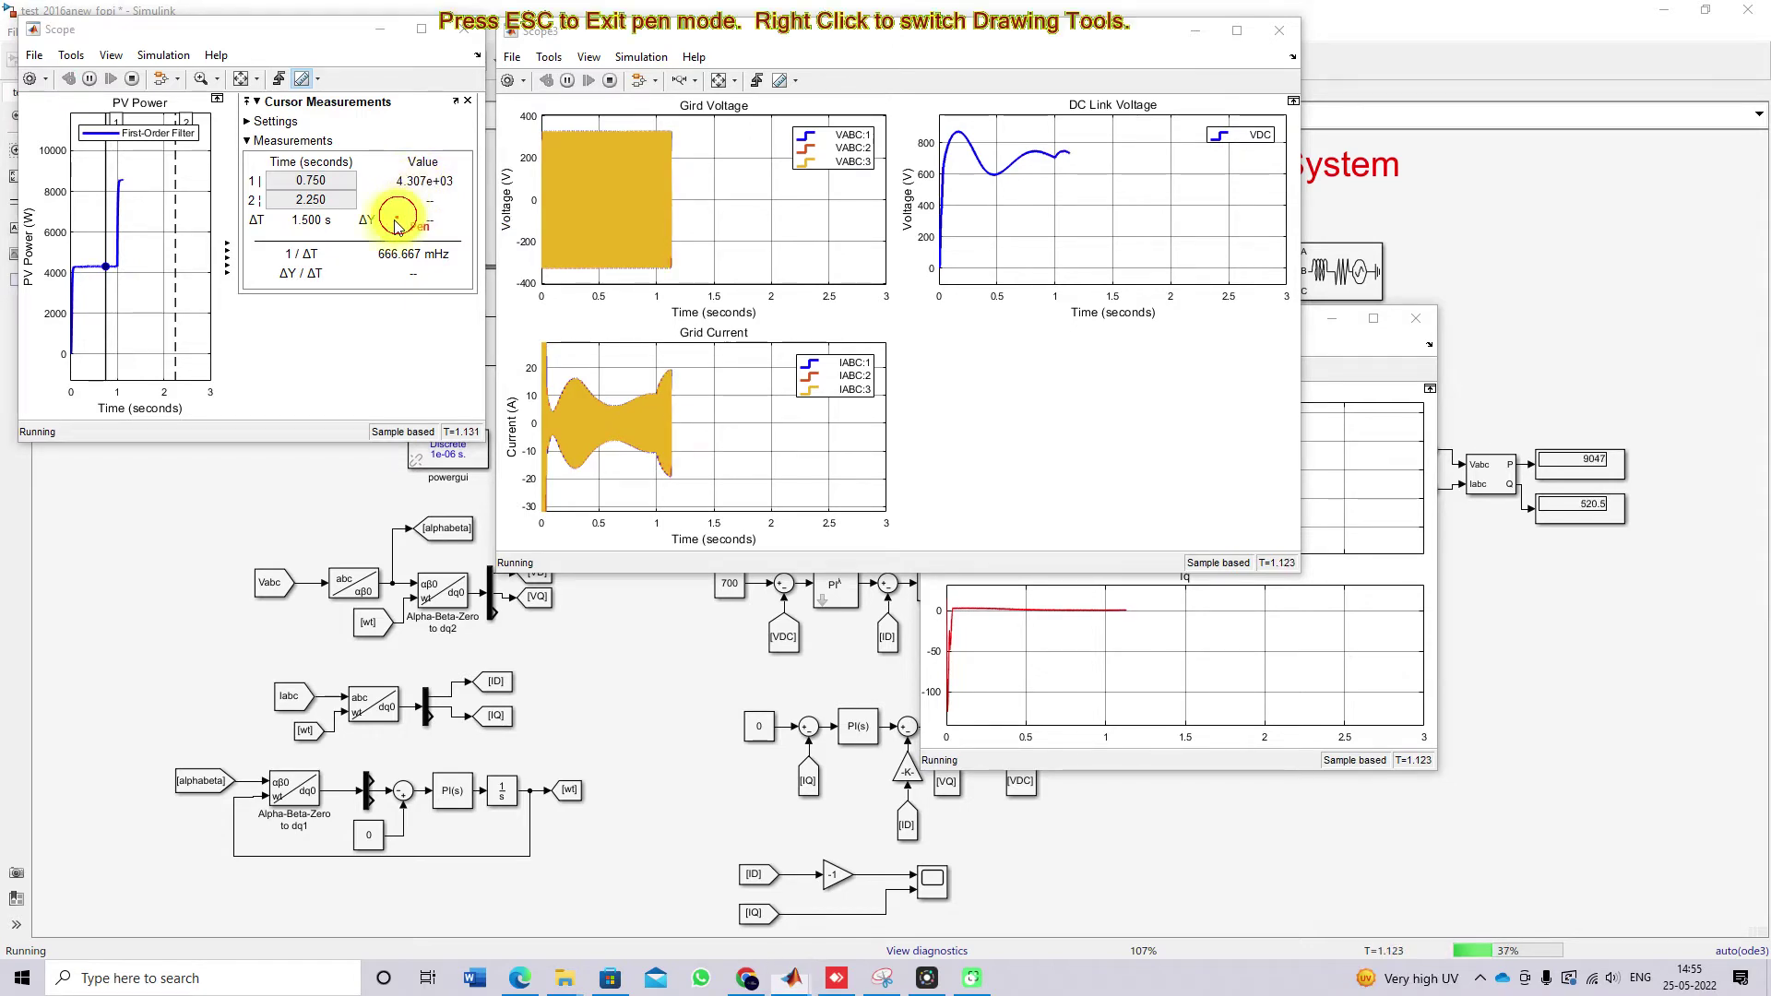
drag(407, 218, 446, 240)
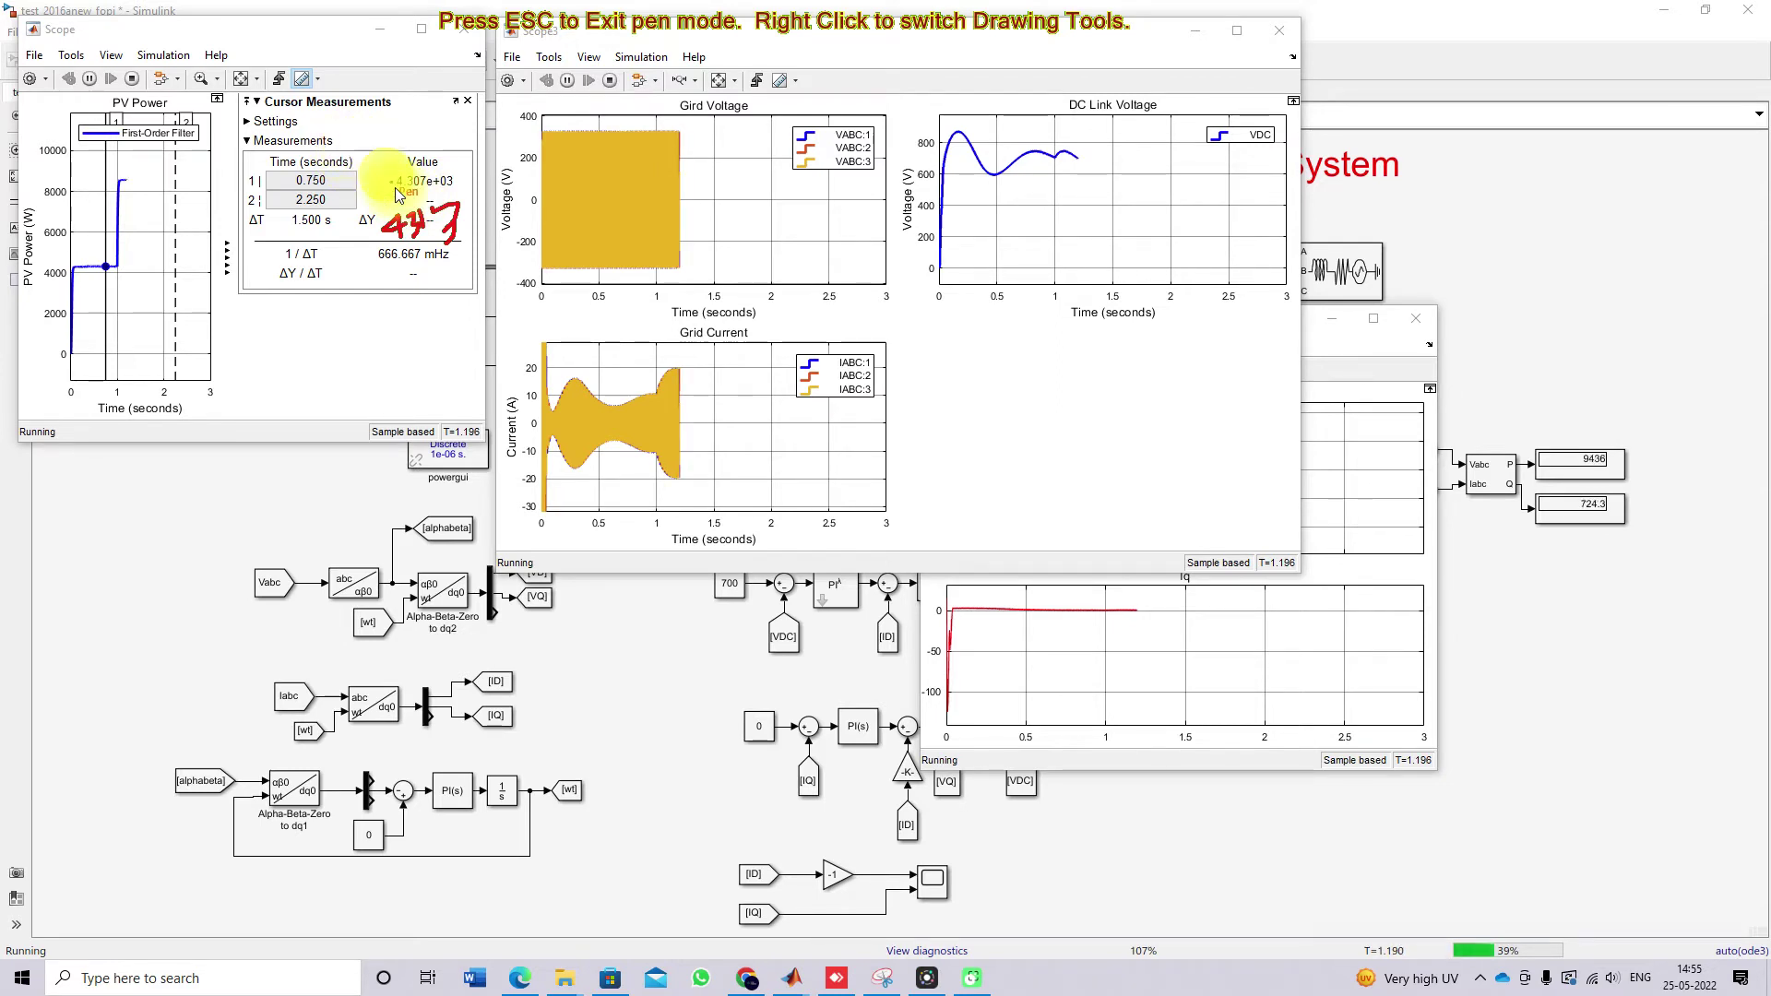
key(Escape)
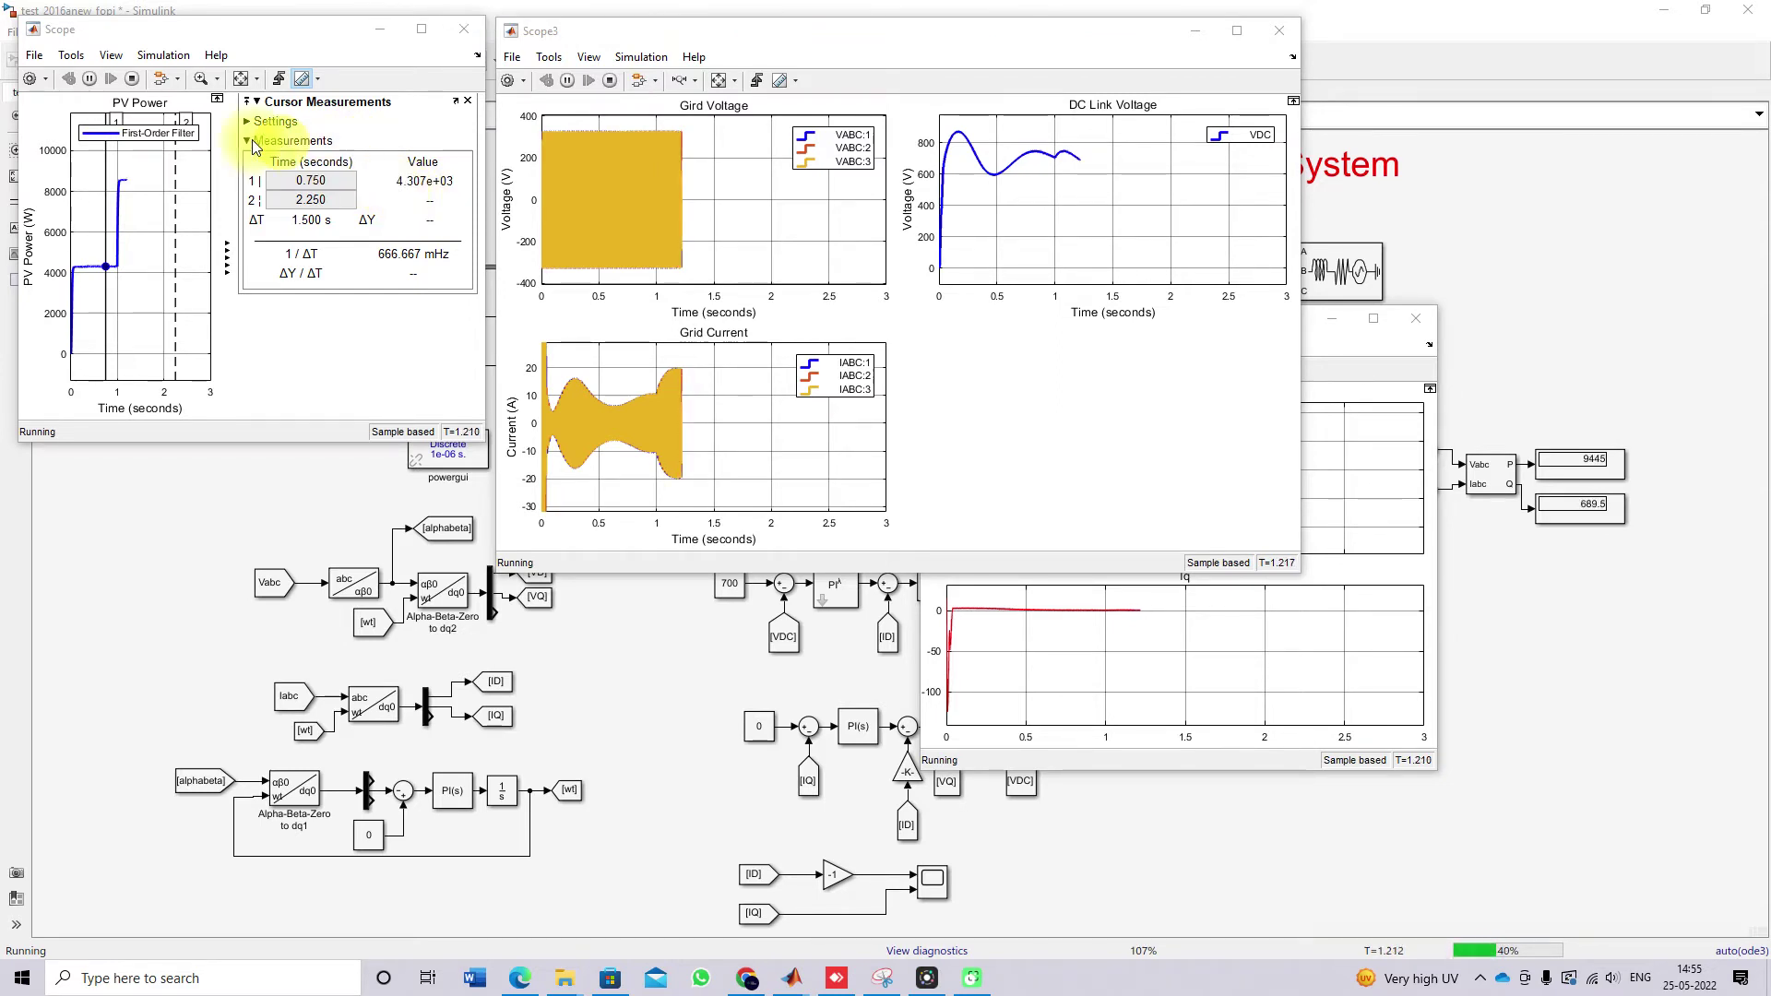
Move cursor 1 to about 1.431 s, annotate the reference power 8589, underline the cursor's power value, and clear the markings.
drag(117, 124, 137, 115)
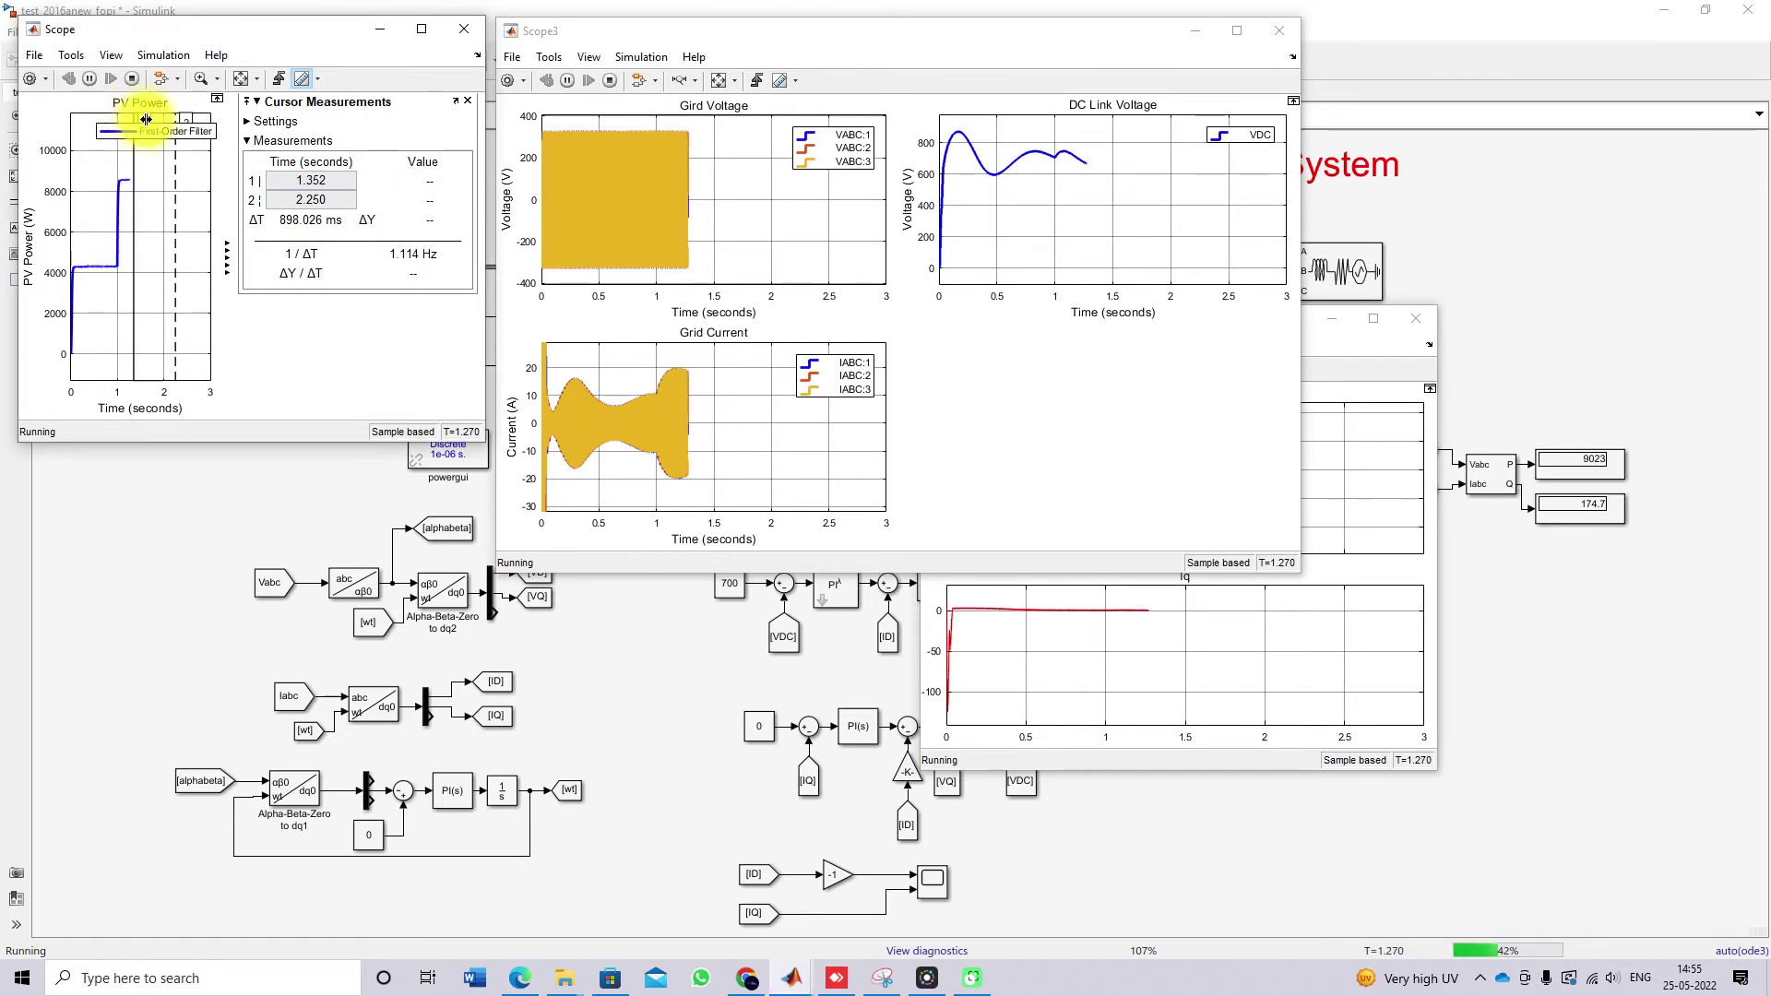
drag(144, 118, 142, 121)
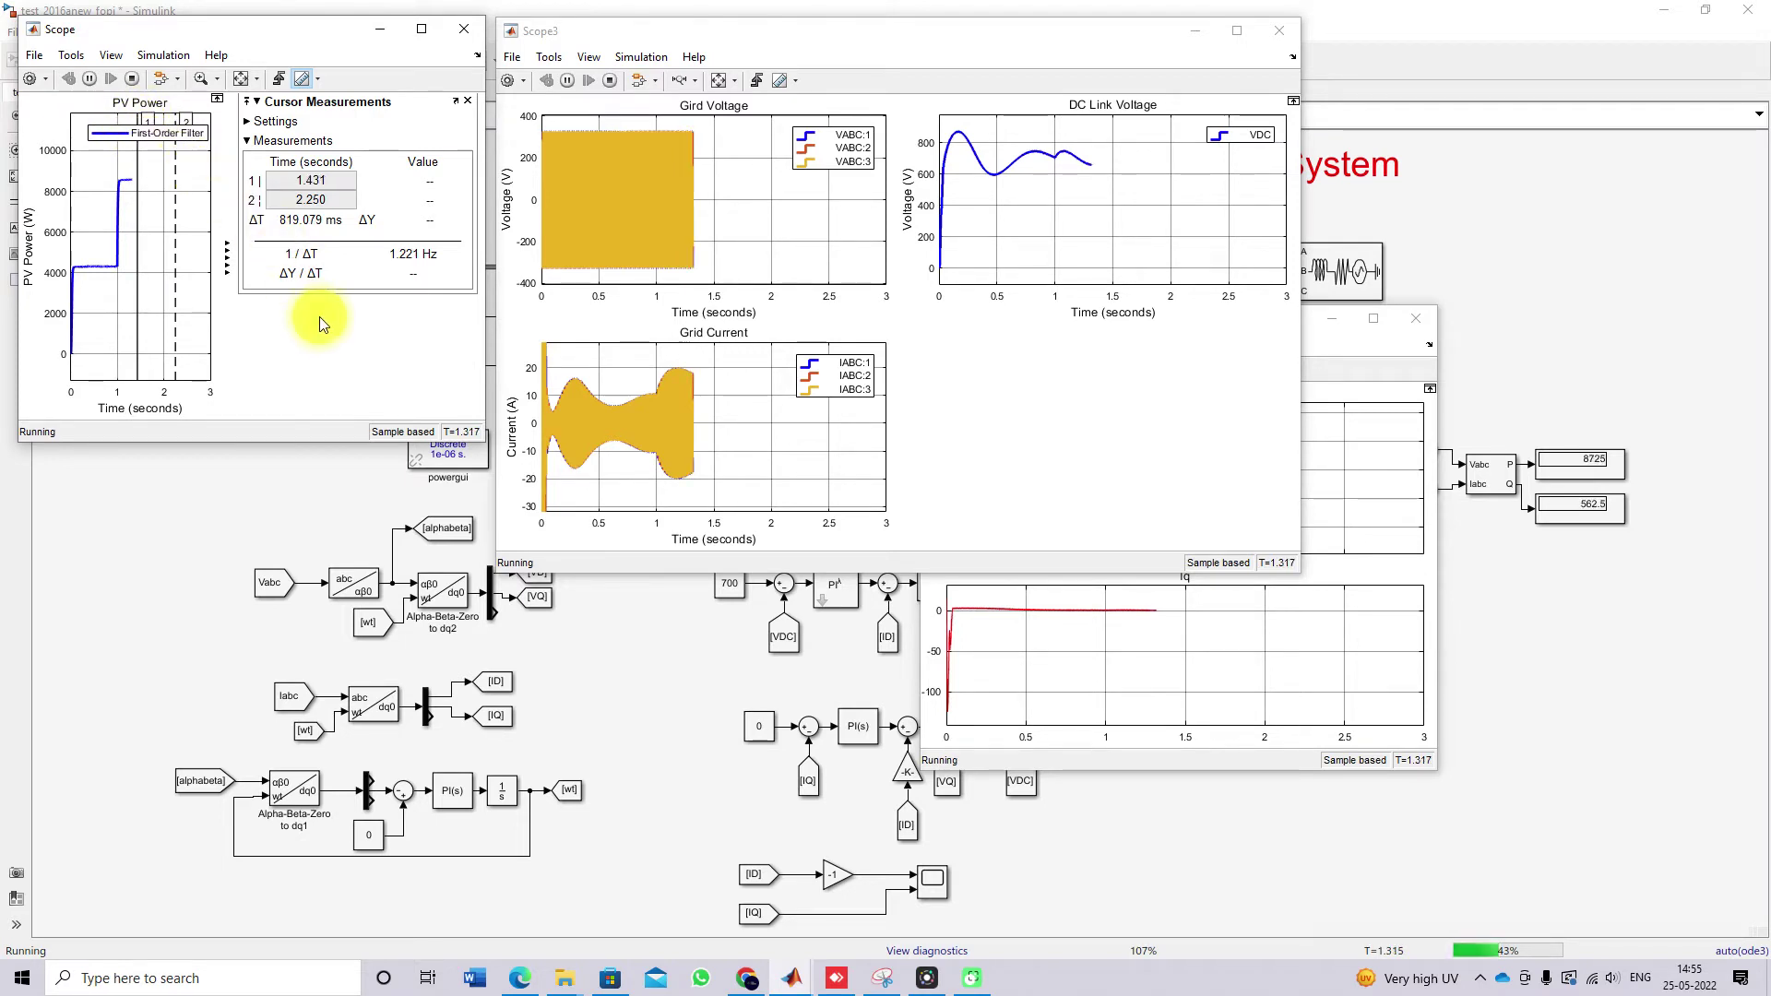
key(F12)
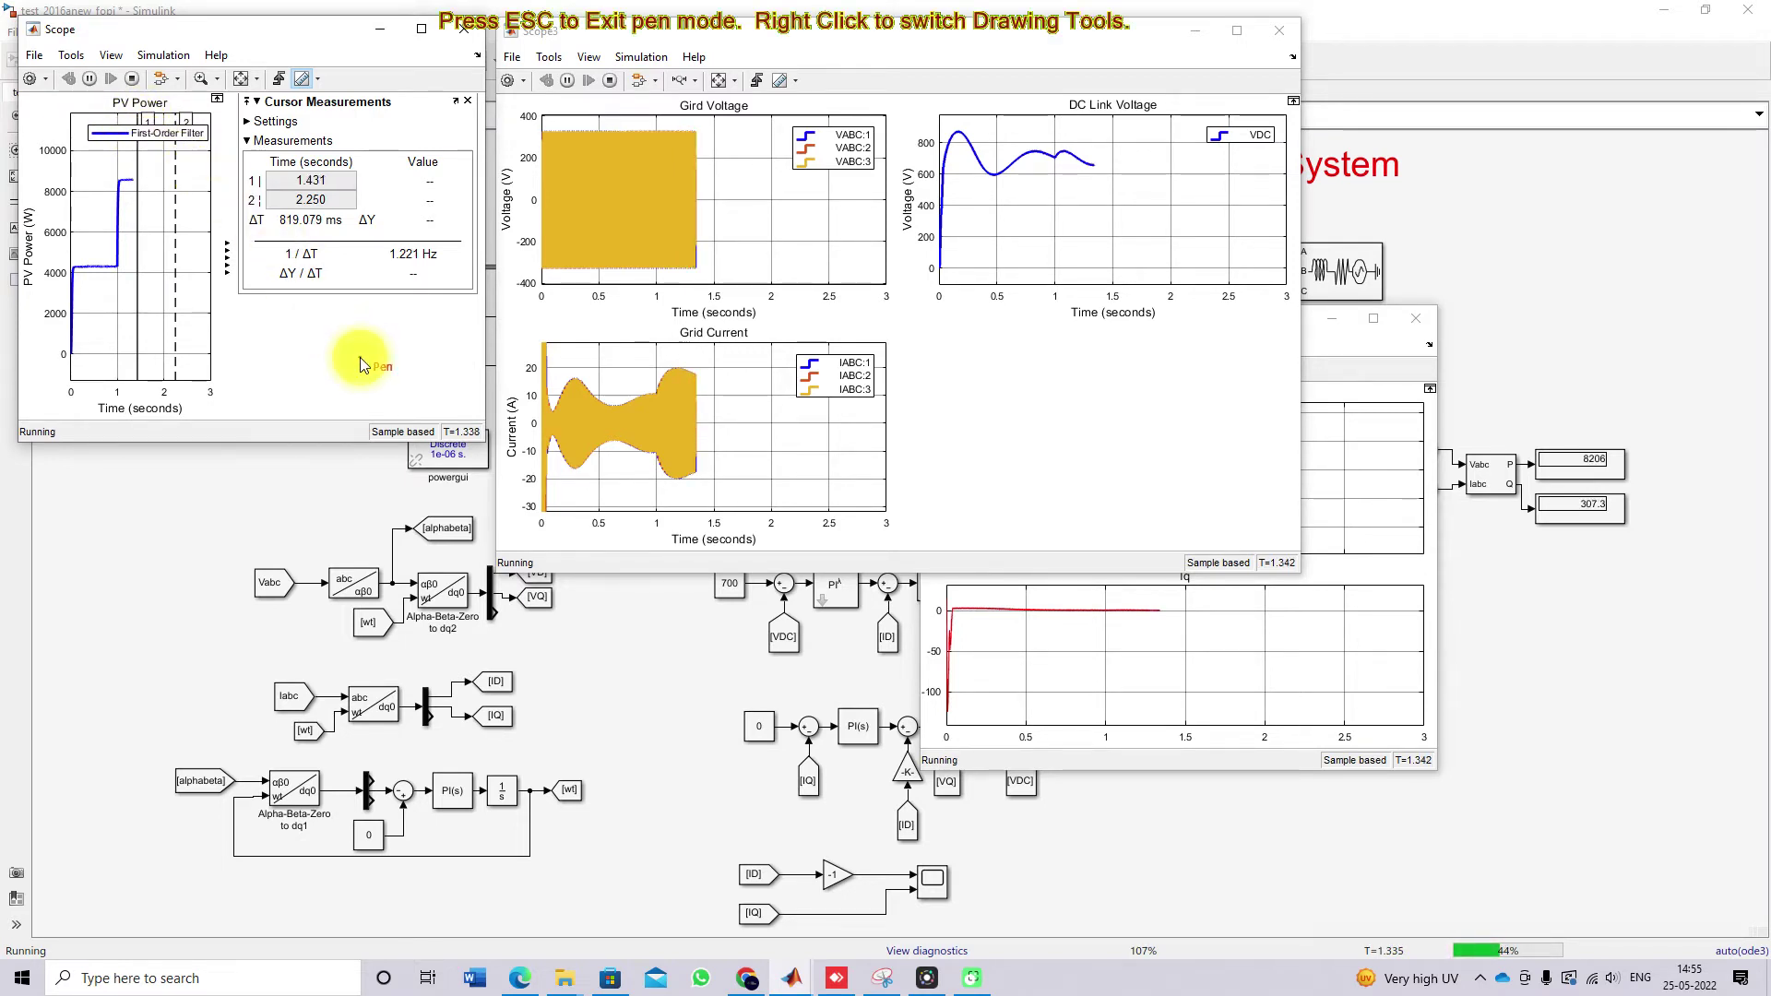
click(355, 338)
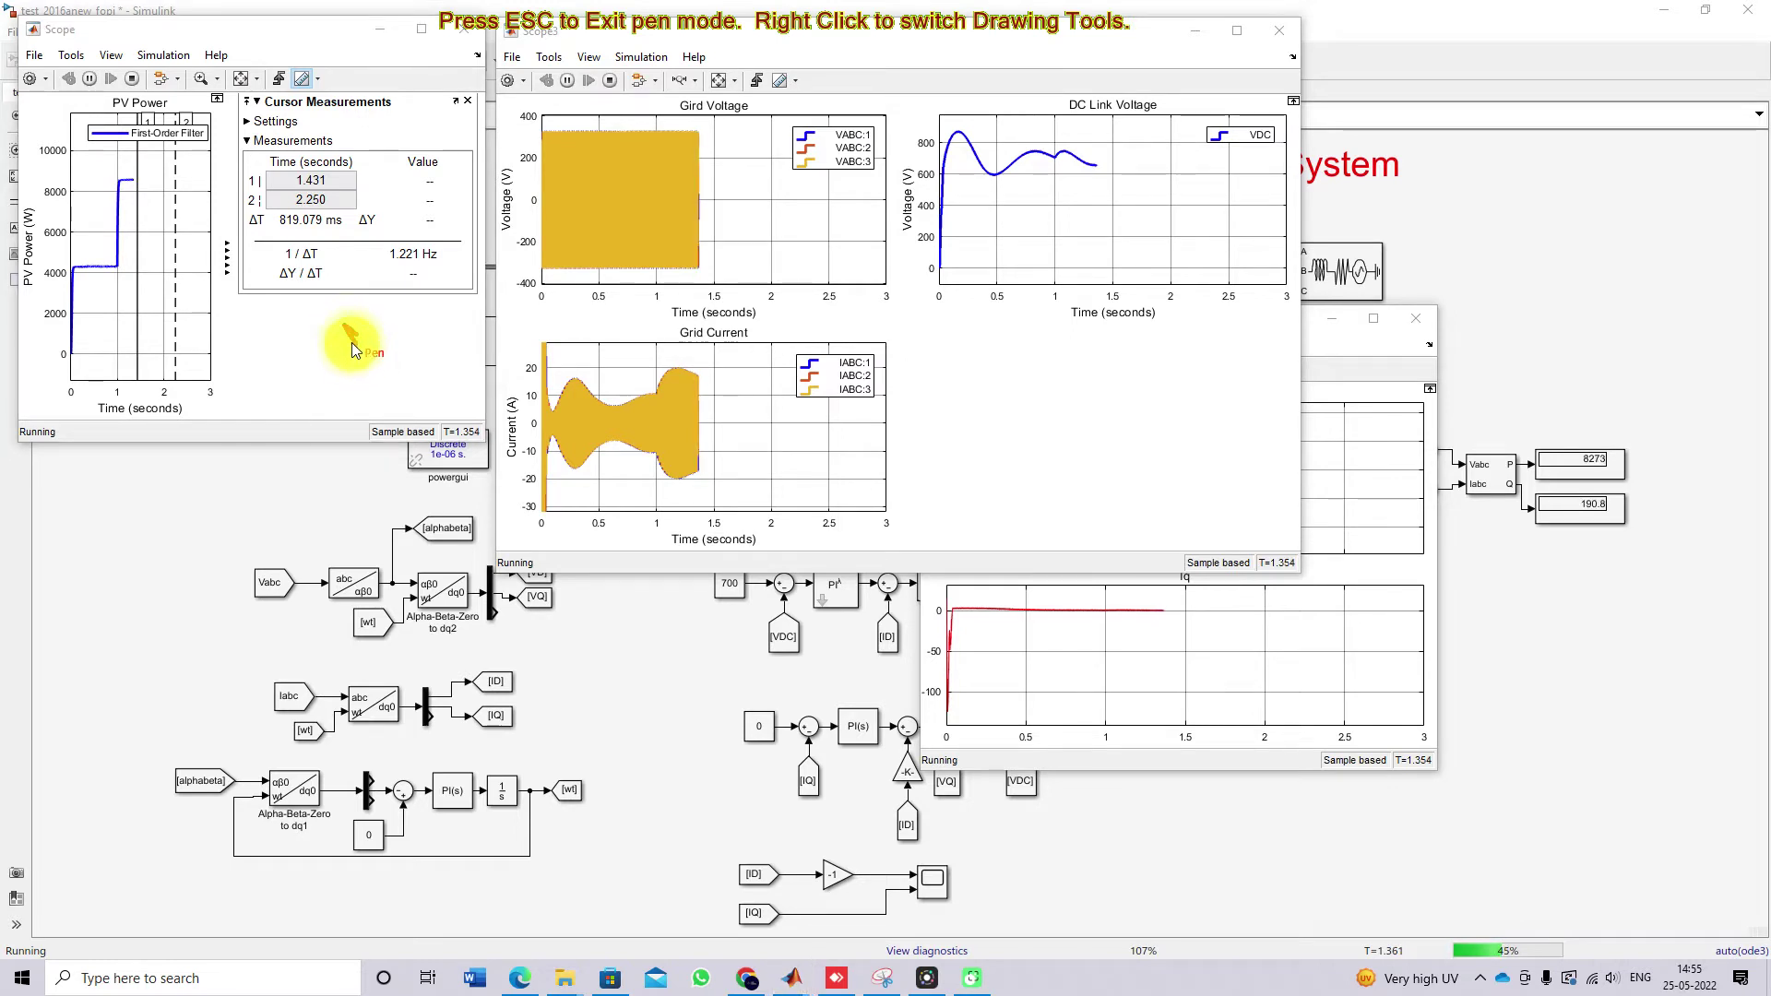
click(369, 330)
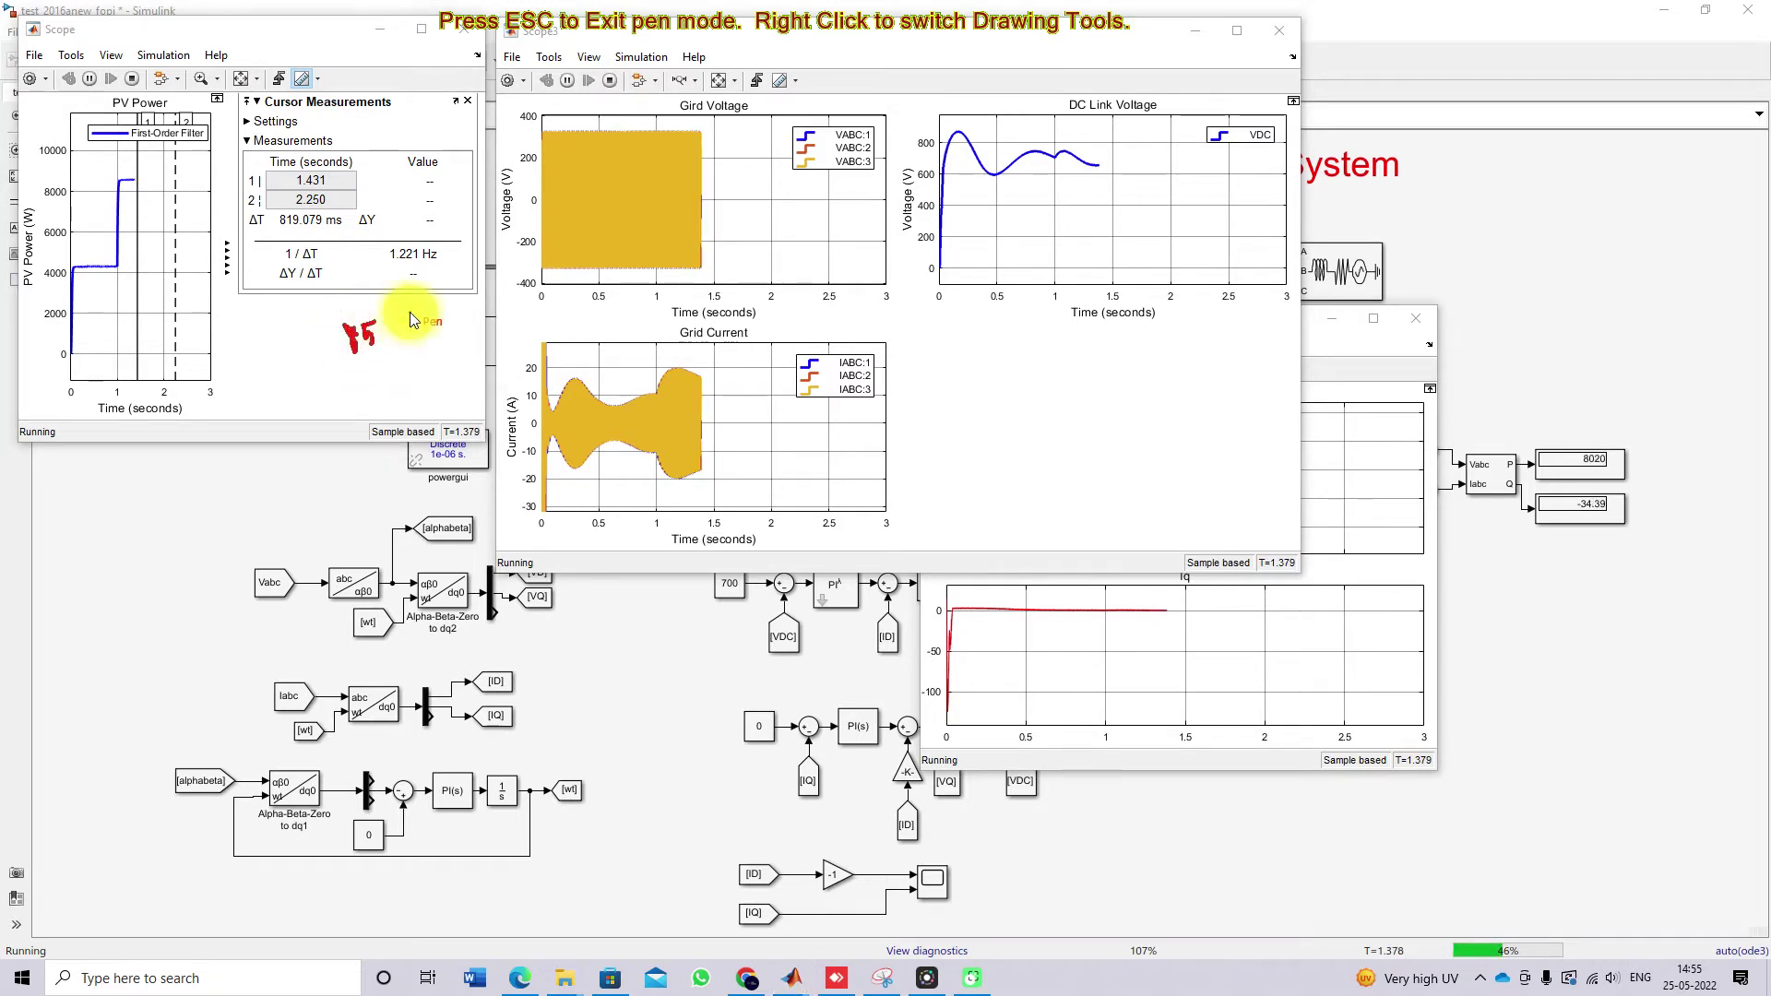
drag(384, 317, 402, 348)
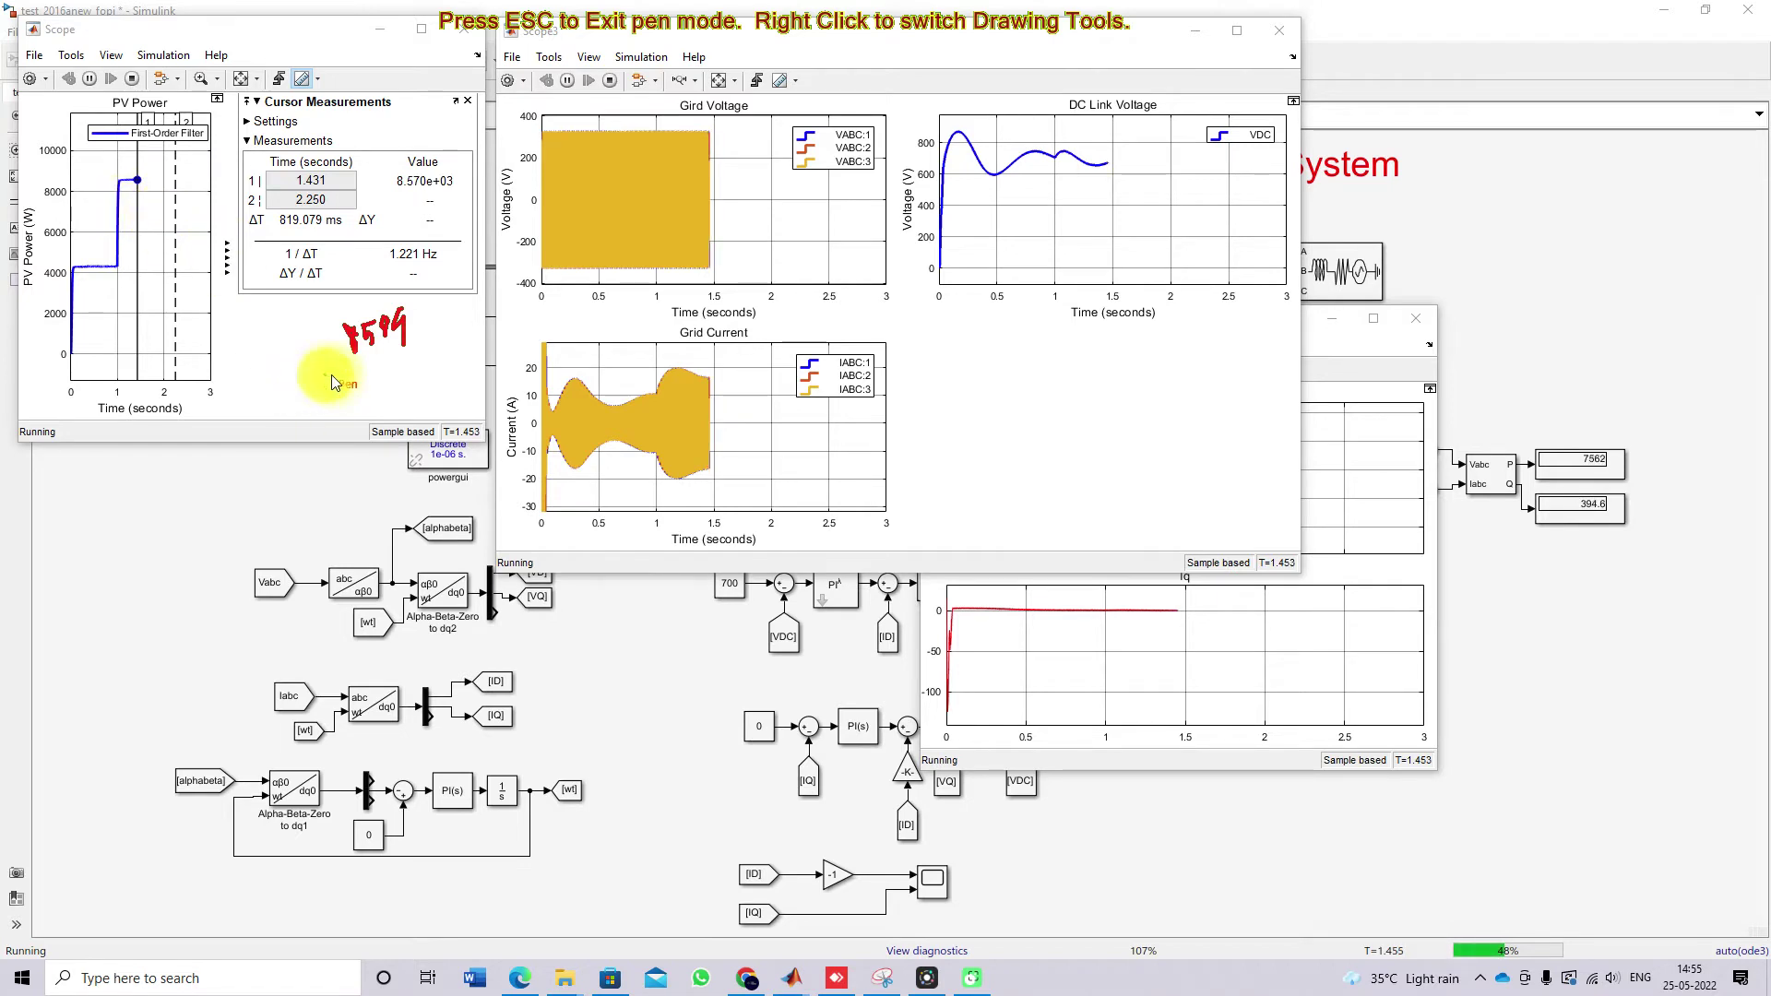
drag(398, 190, 432, 189)
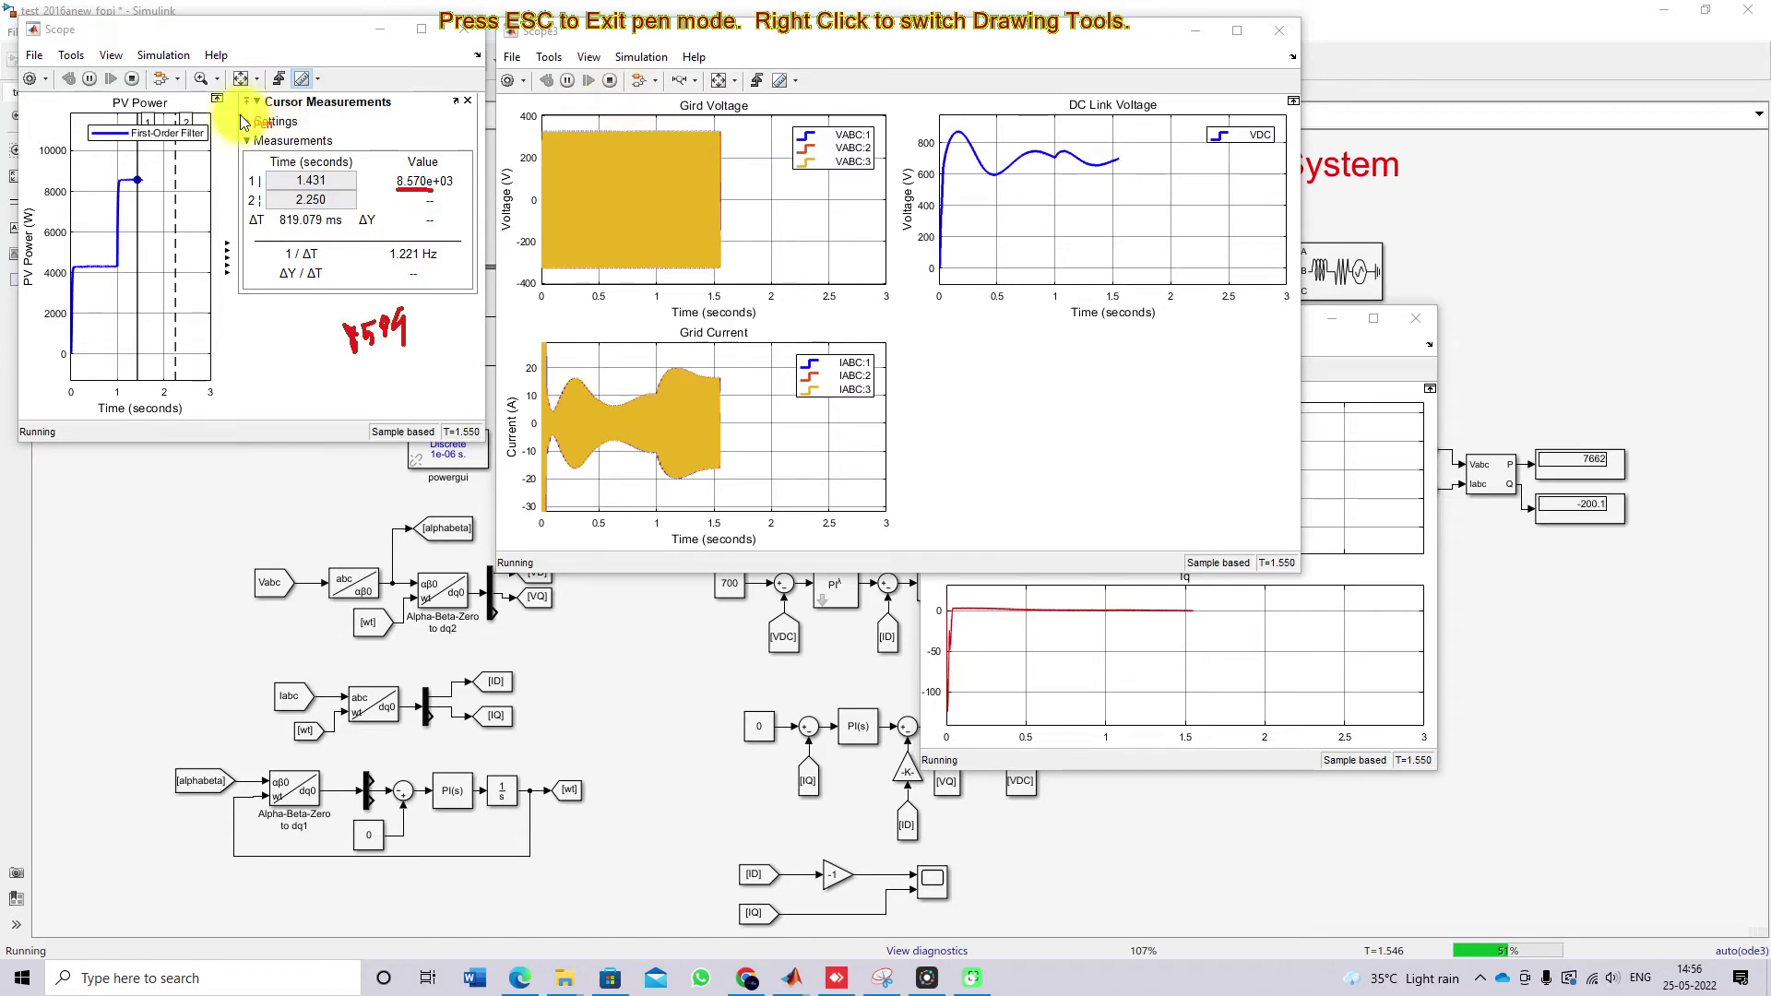
key(Escape)
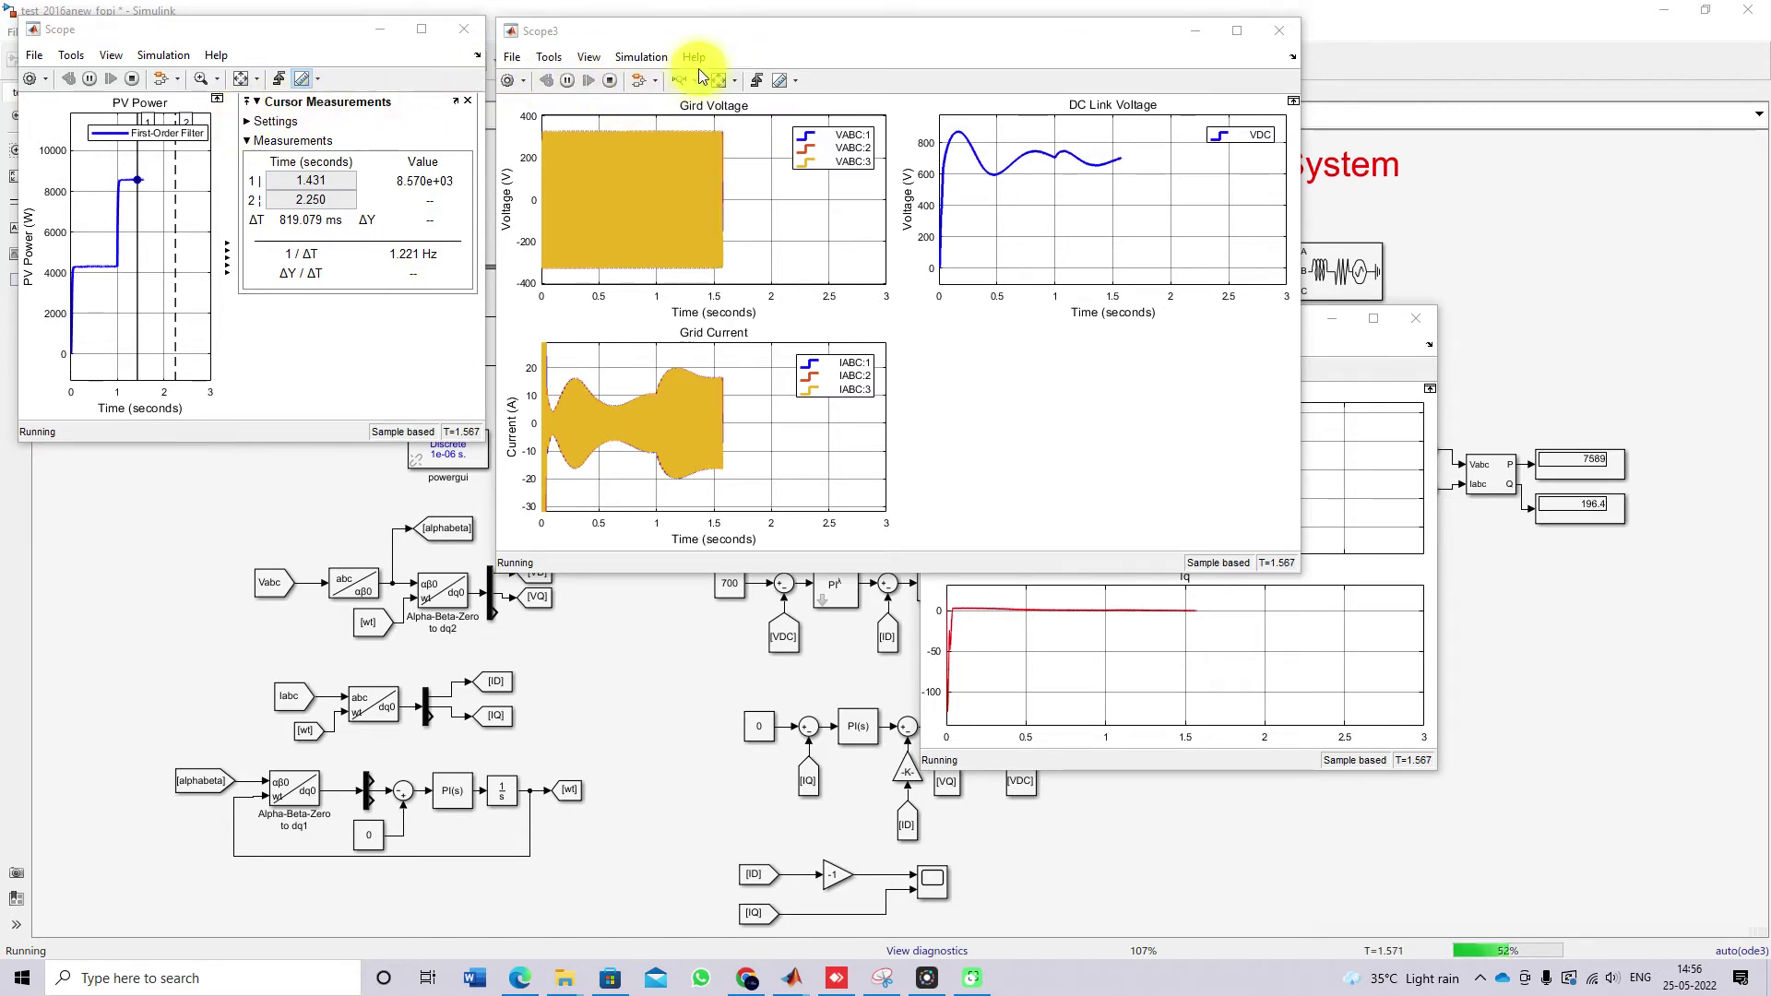
Inspect the grid voltage and current waveforms in Scope3 between about 0.89 and 0.91 s, then restore the full view.
click(679, 80)
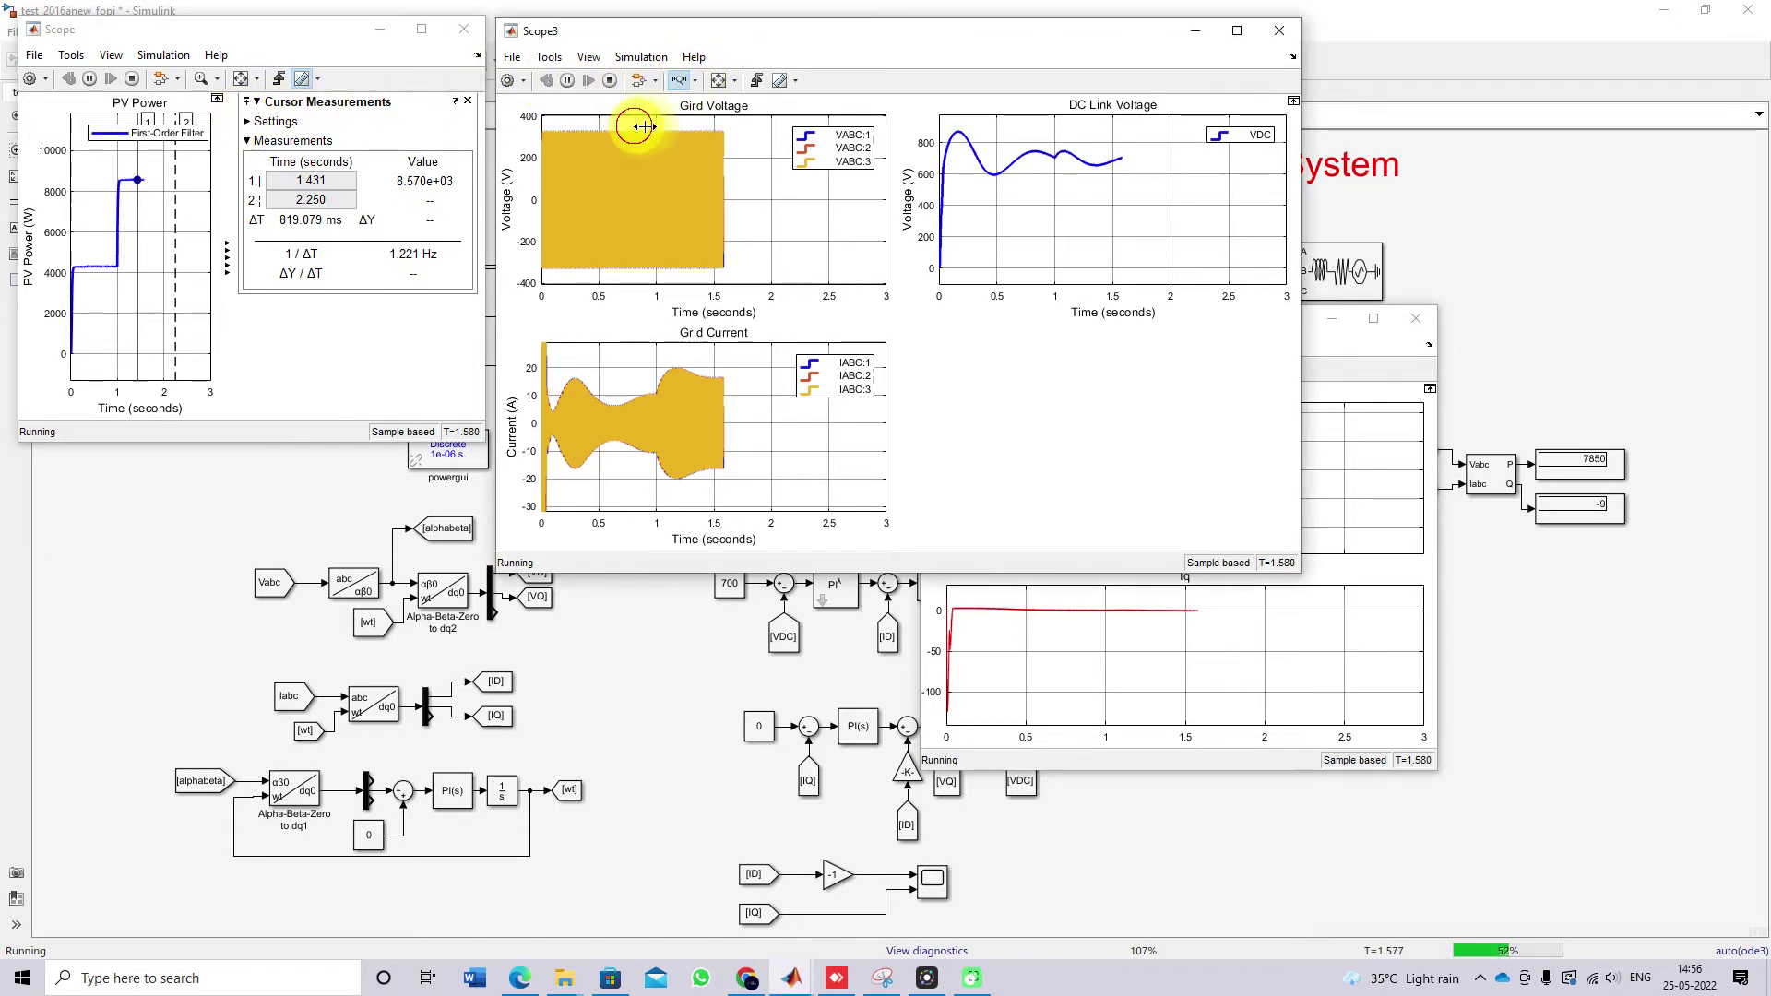
mouse_move(636, 124)
mouse_down()
mouse_move(674, 126)
mouse_move(649, 127)
mouse_up()
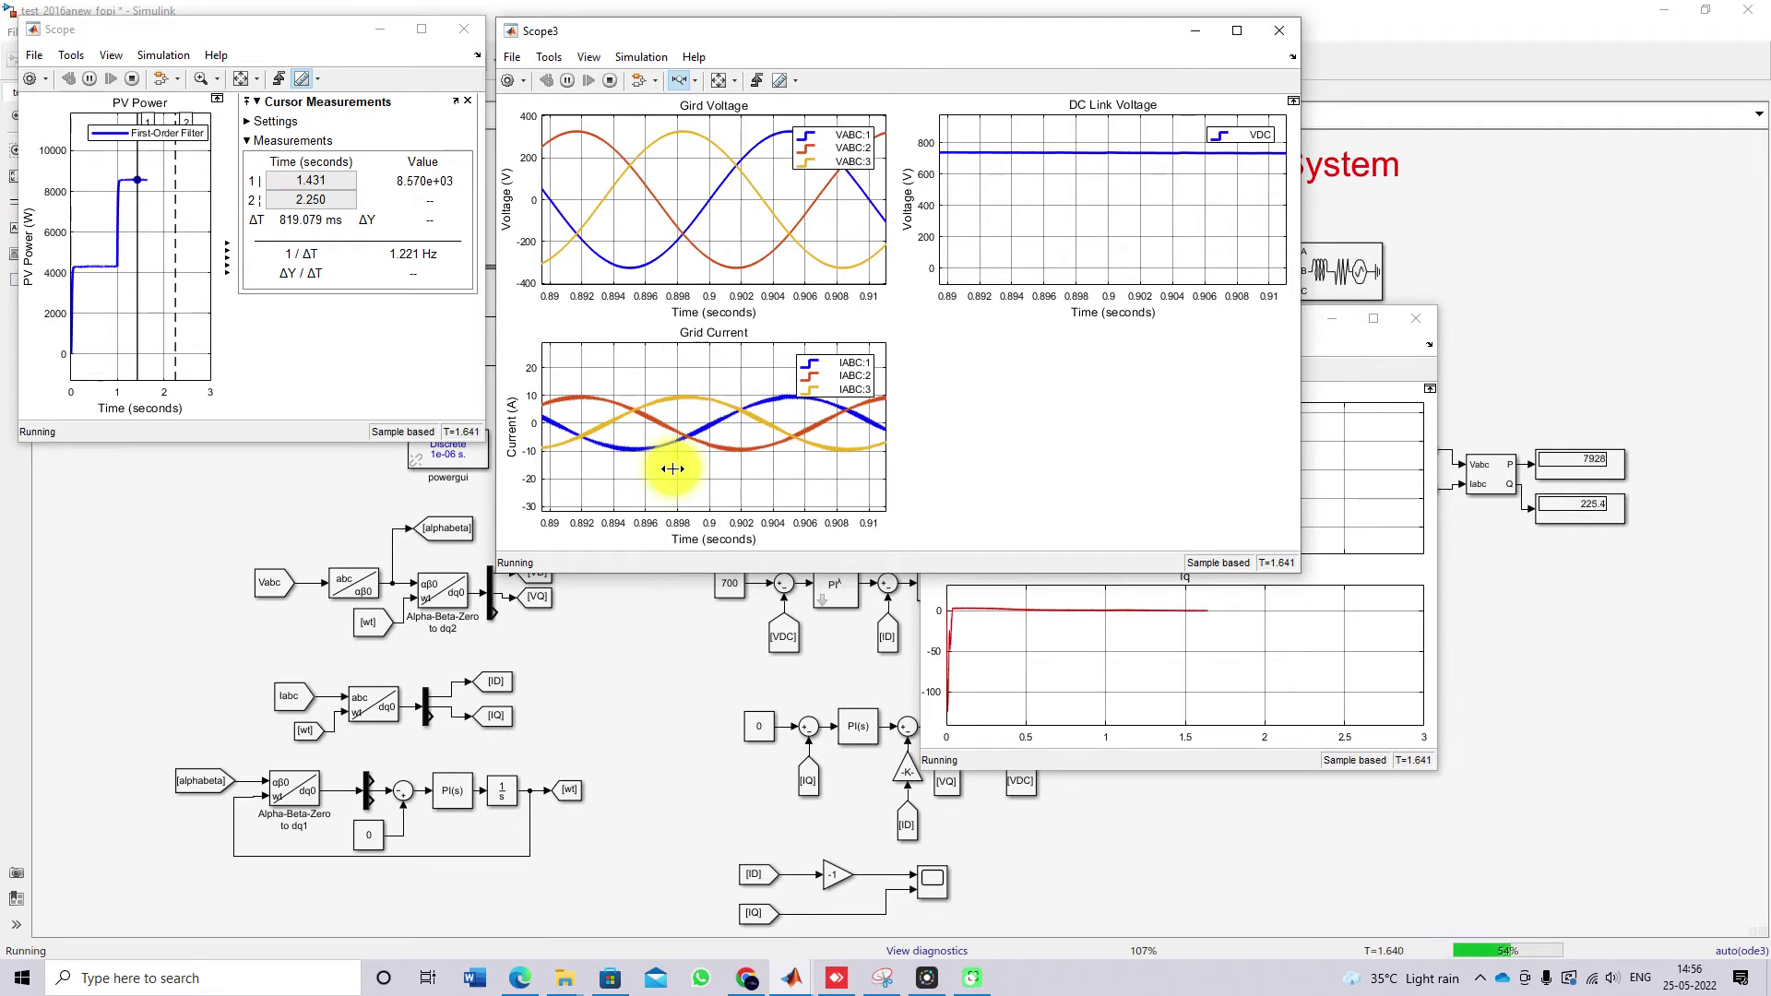
click(712, 87)
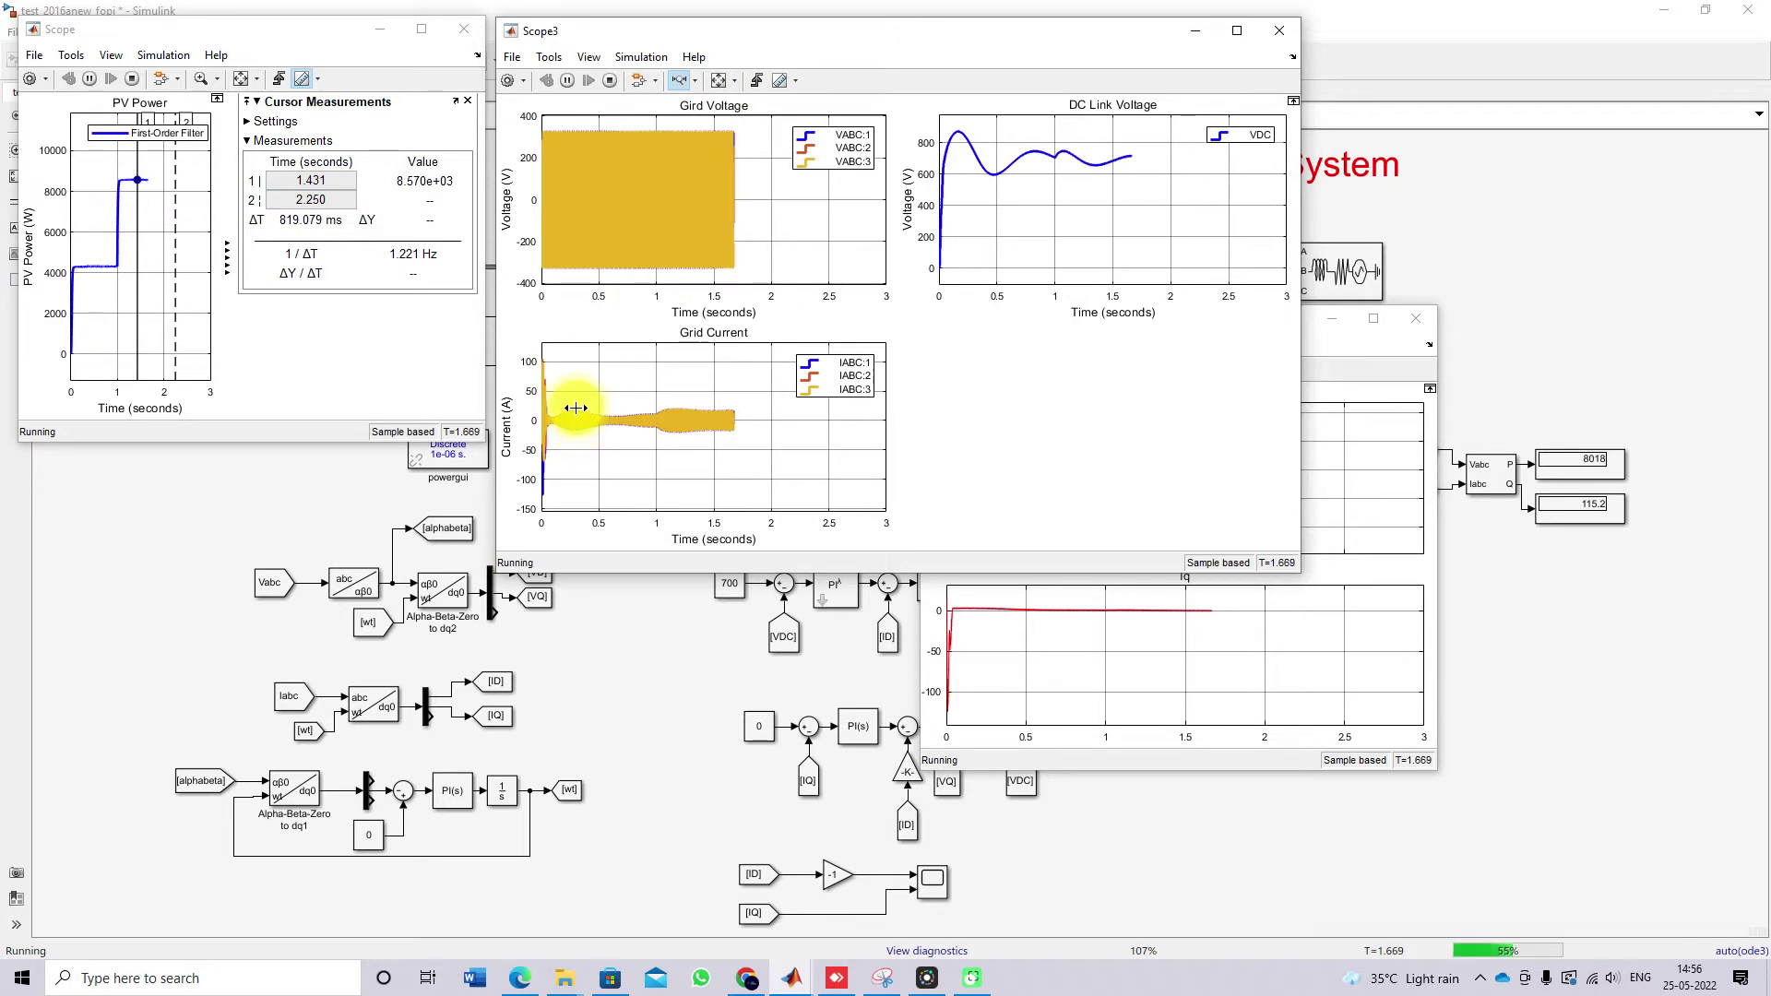
Zoom Scope3's time axes to about 0.81–0.83 s and the Grid Current's vertical axis to about ±40 A.
drag(614, 410, 666, 413)
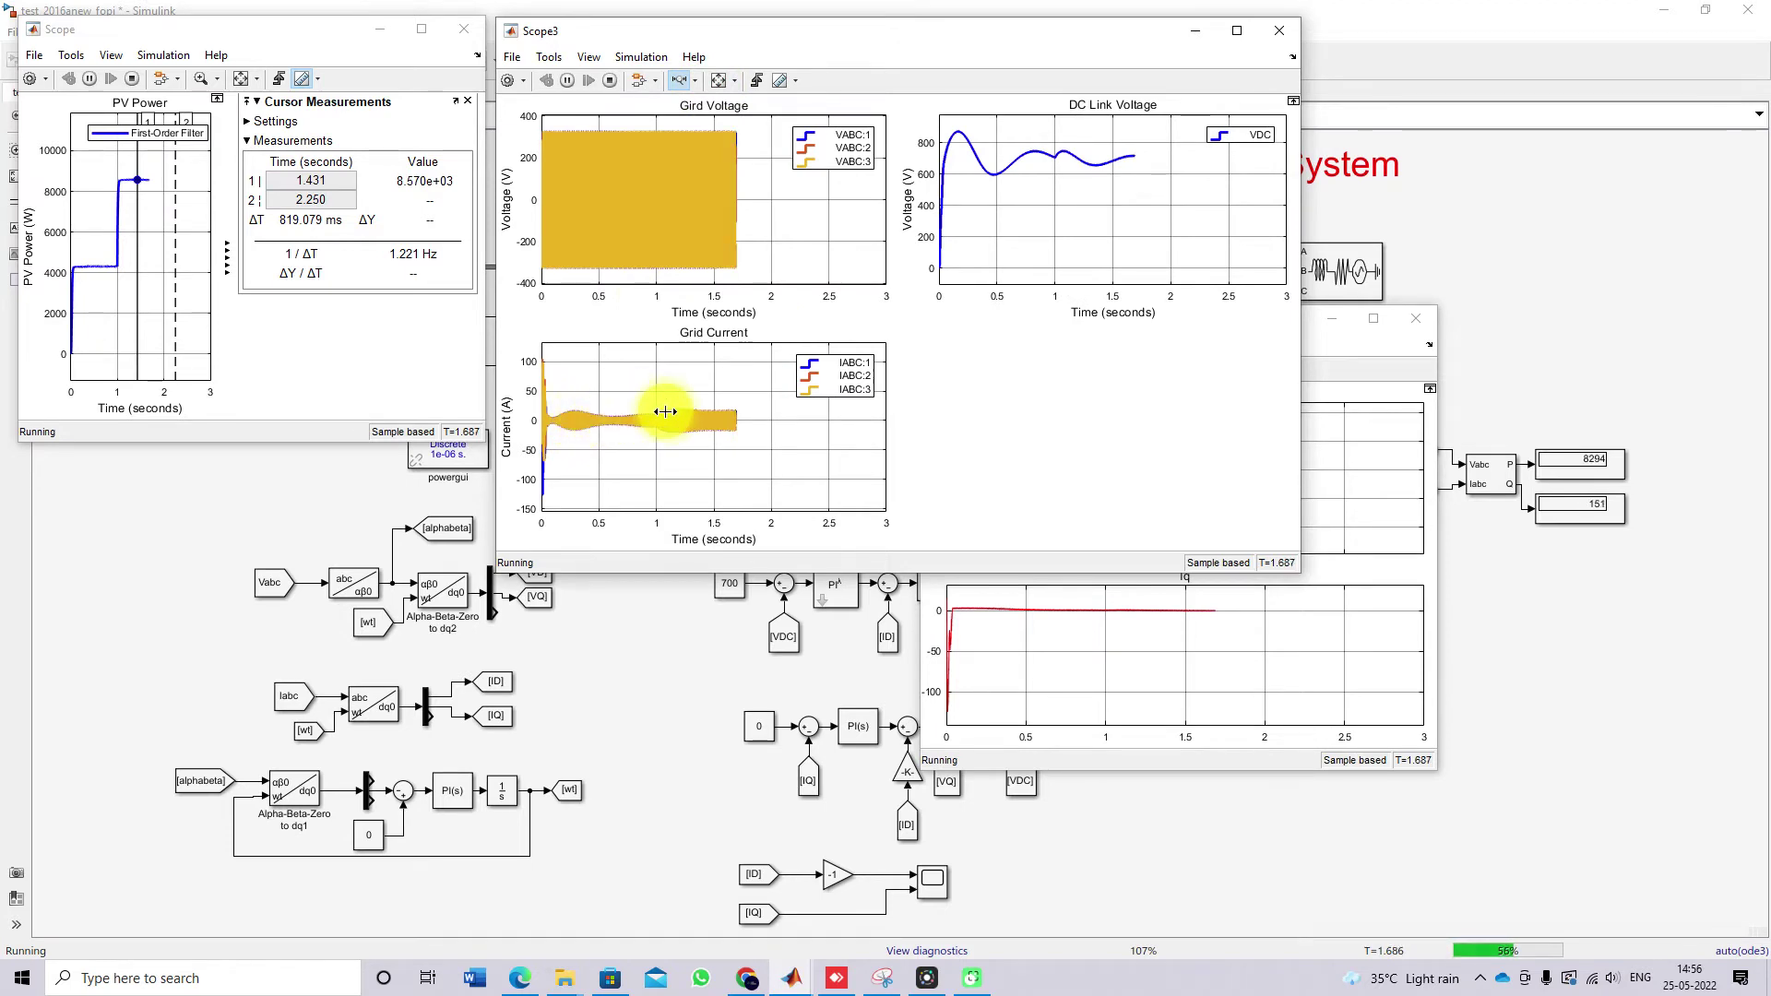
click(681, 83)
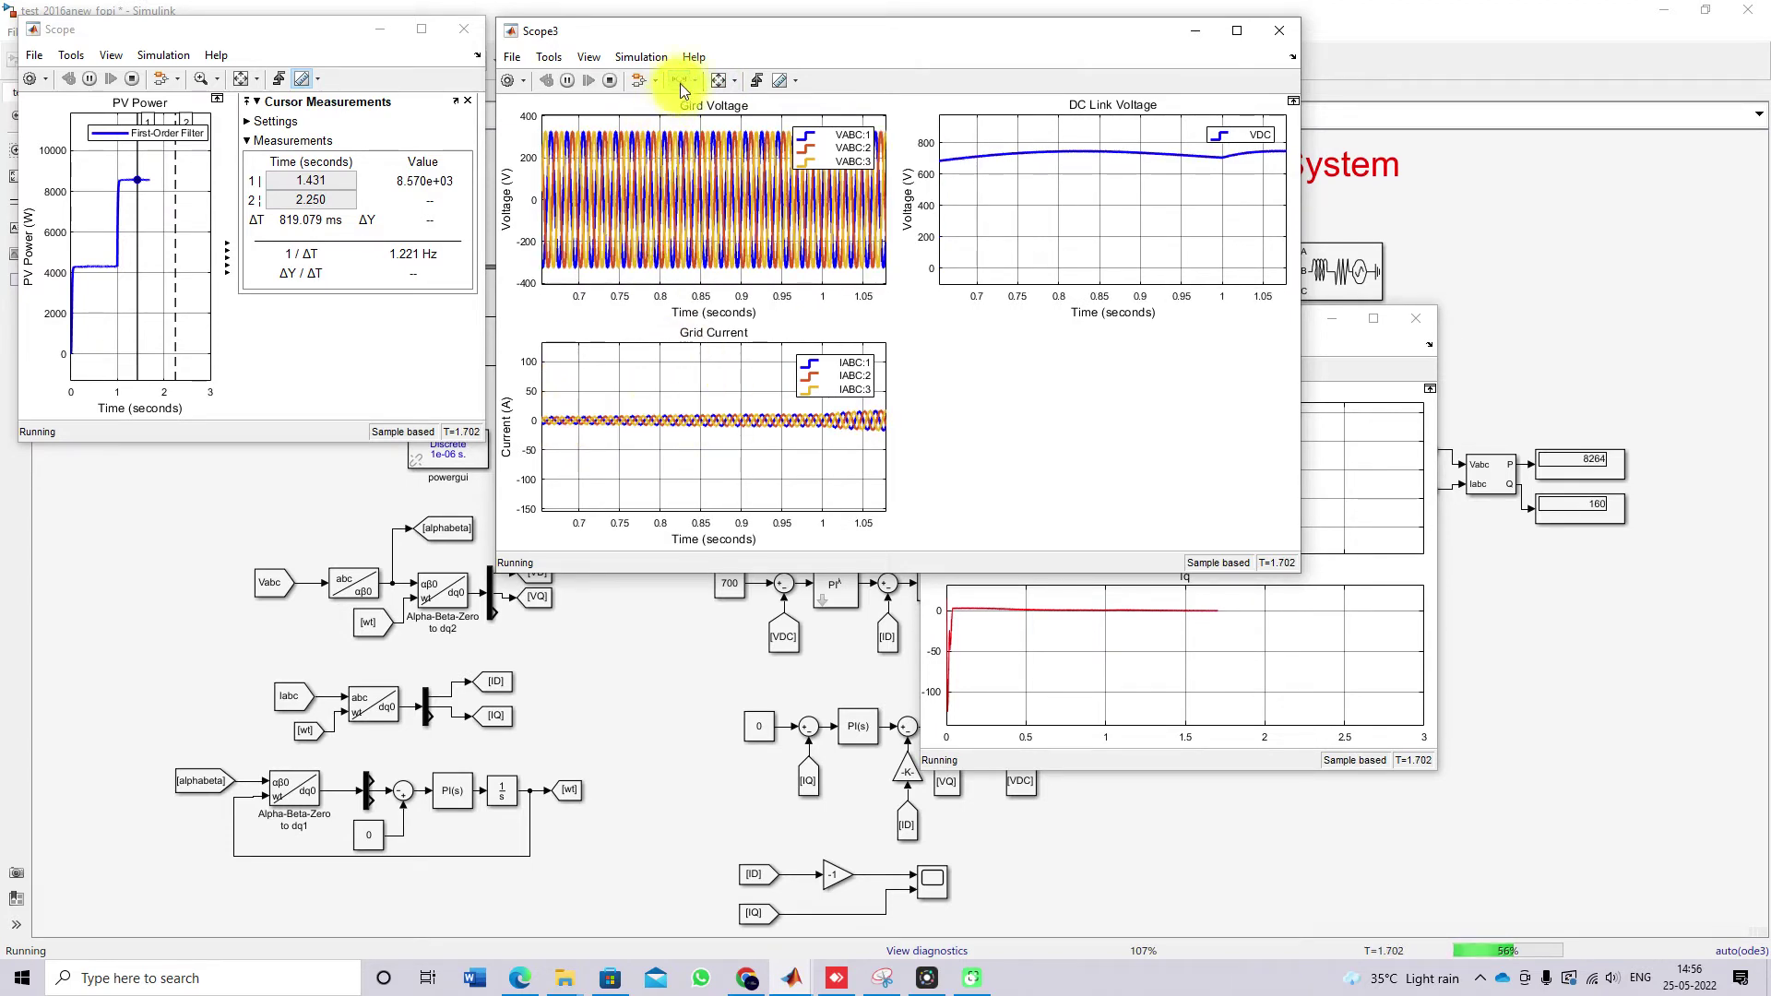
click(721, 83)
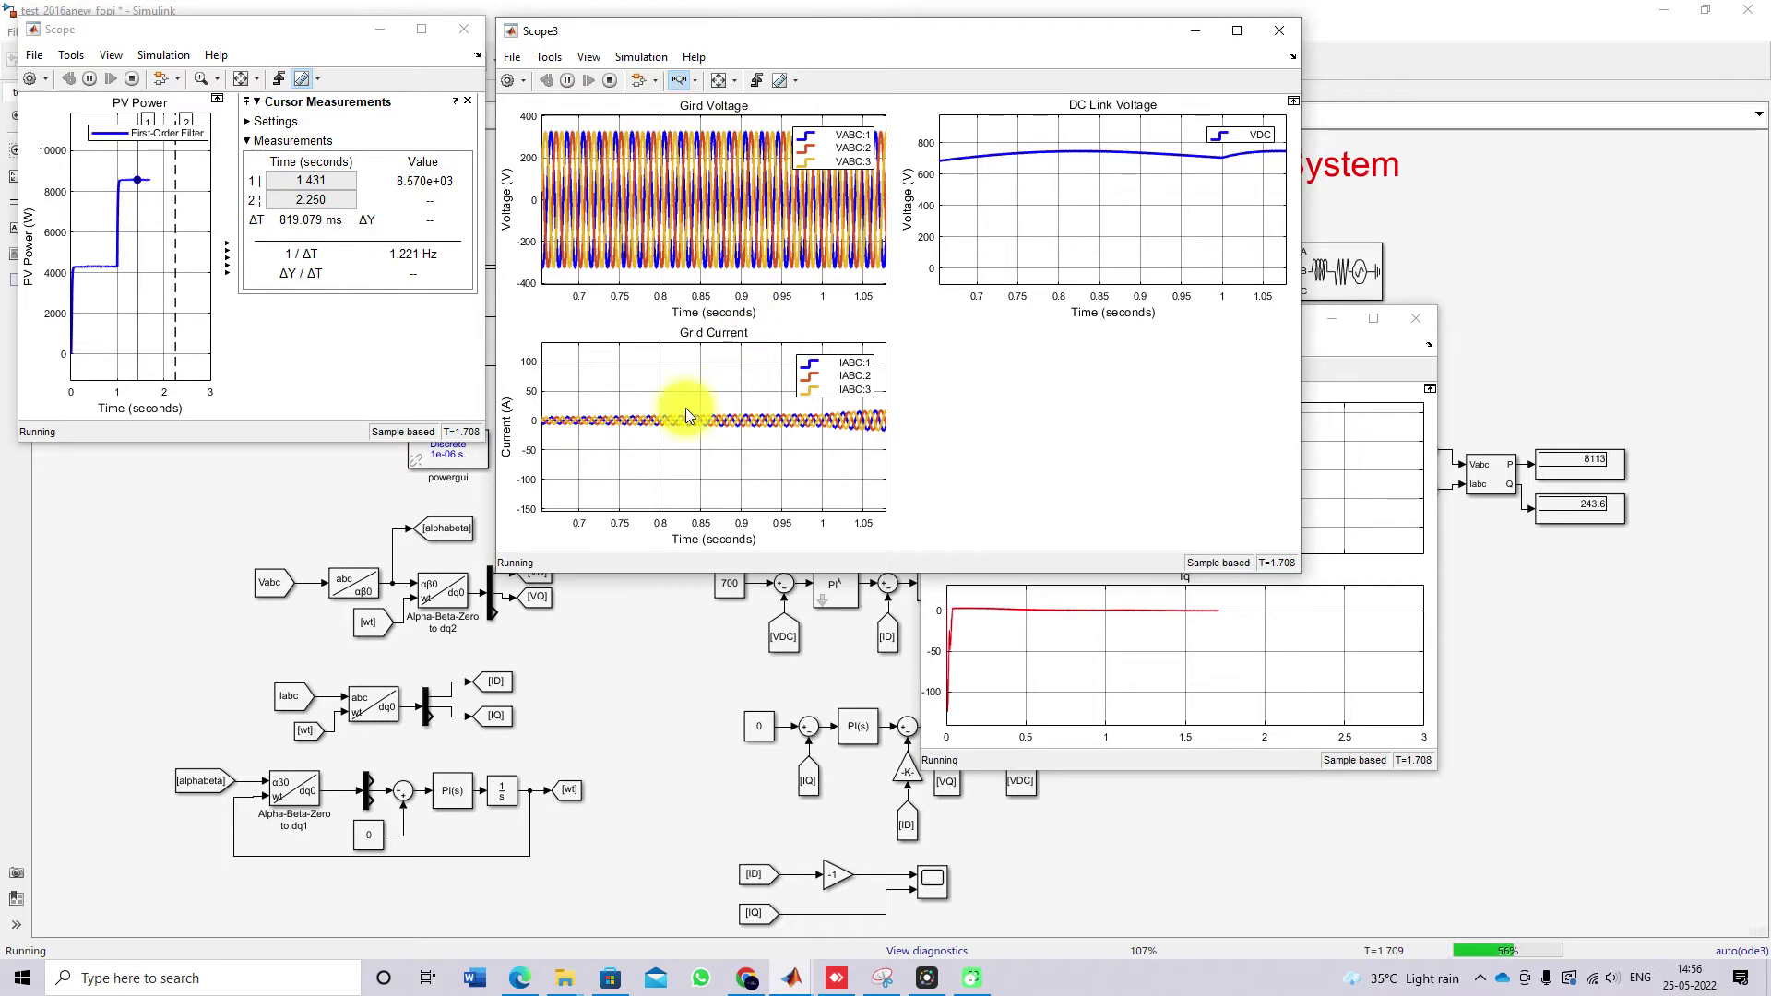
drag(626, 415, 684, 415)
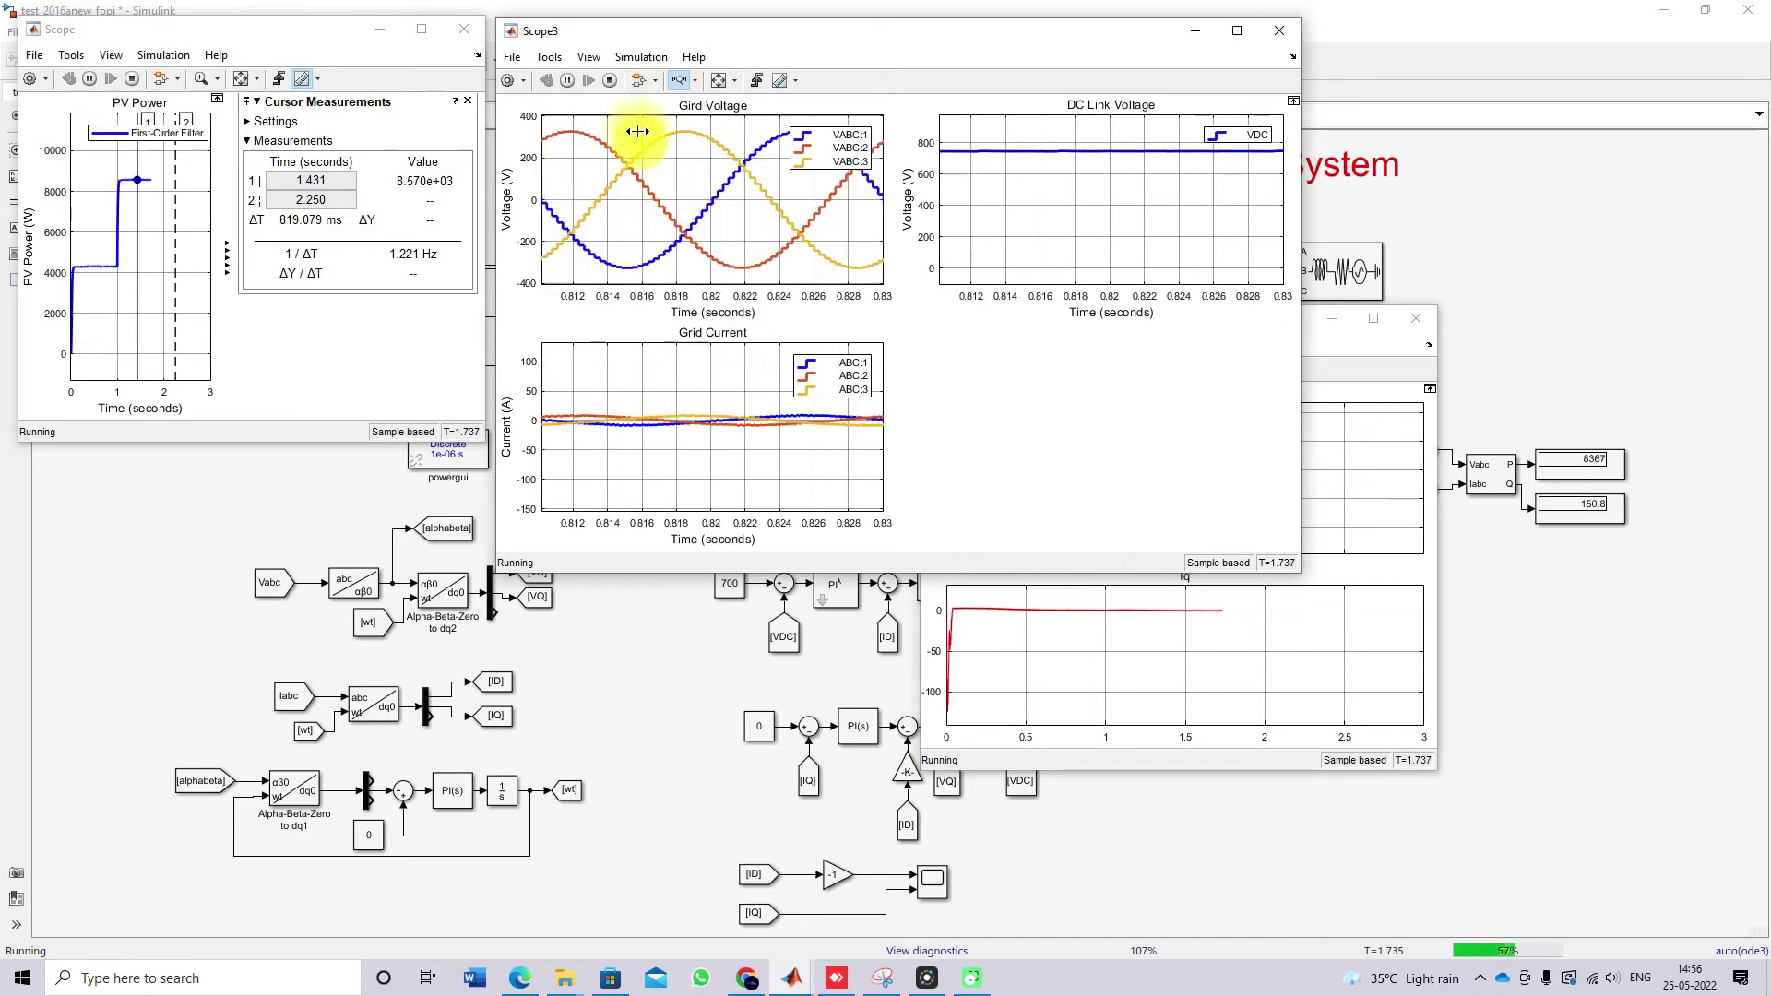
click(695, 81)
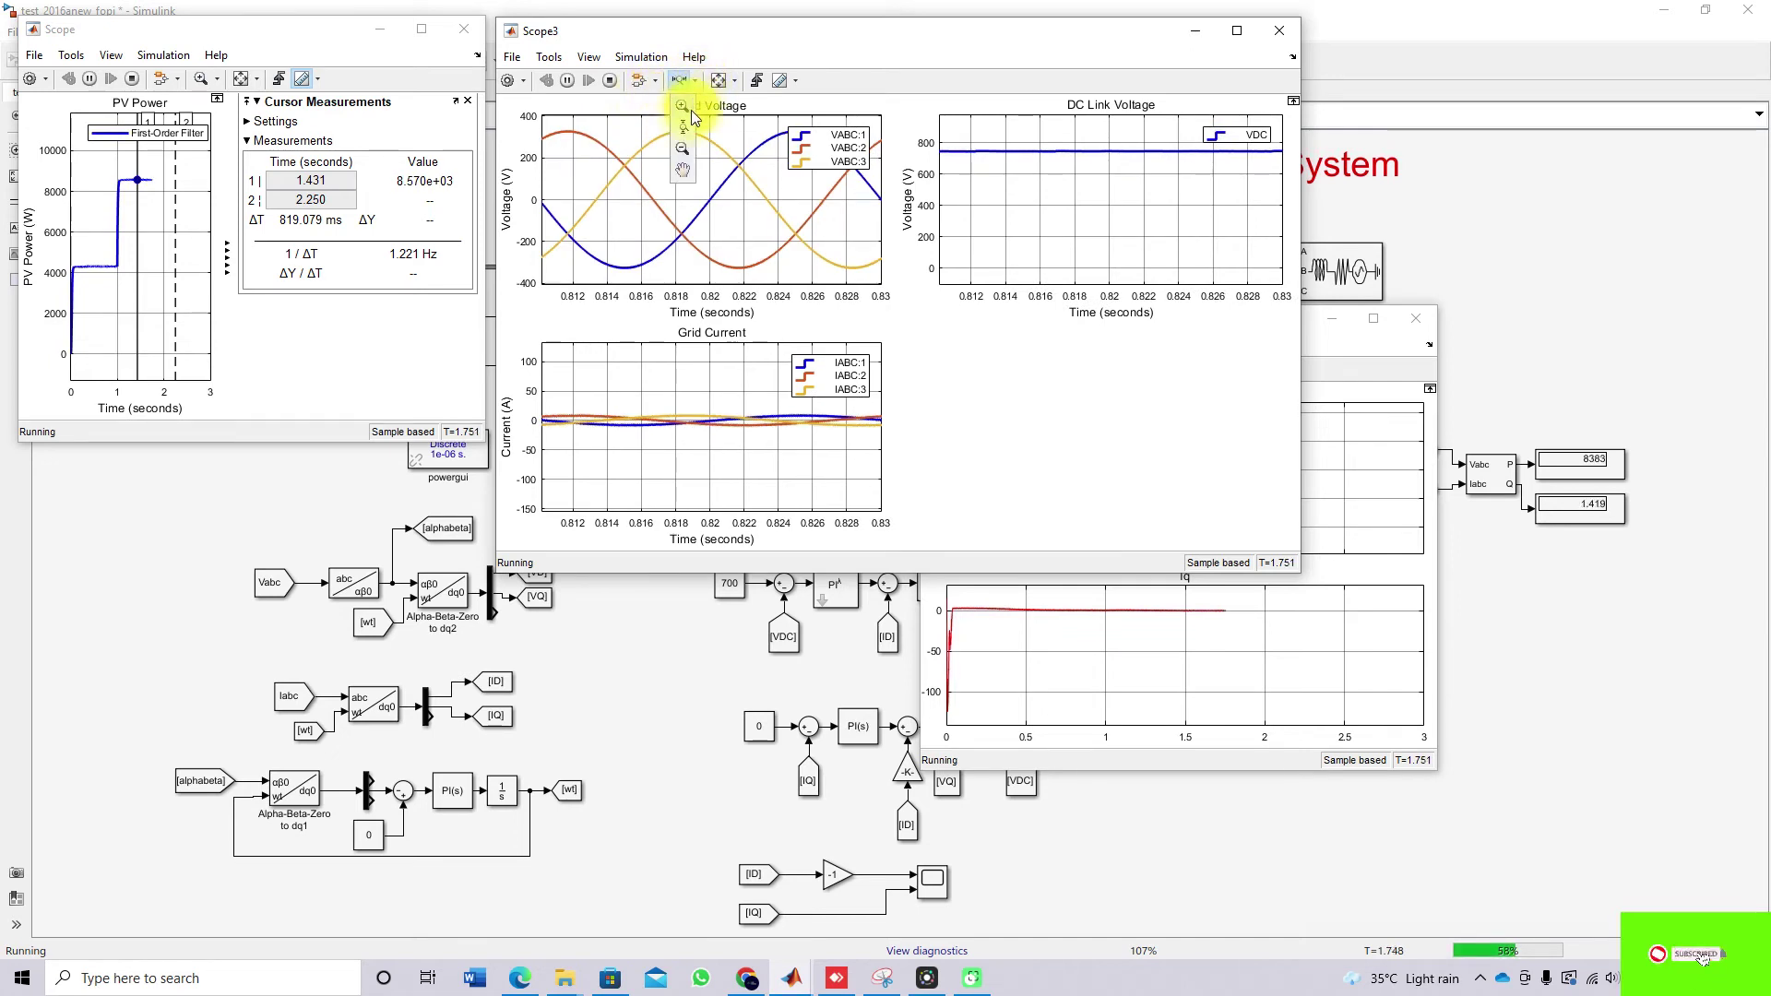
click(683, 124)
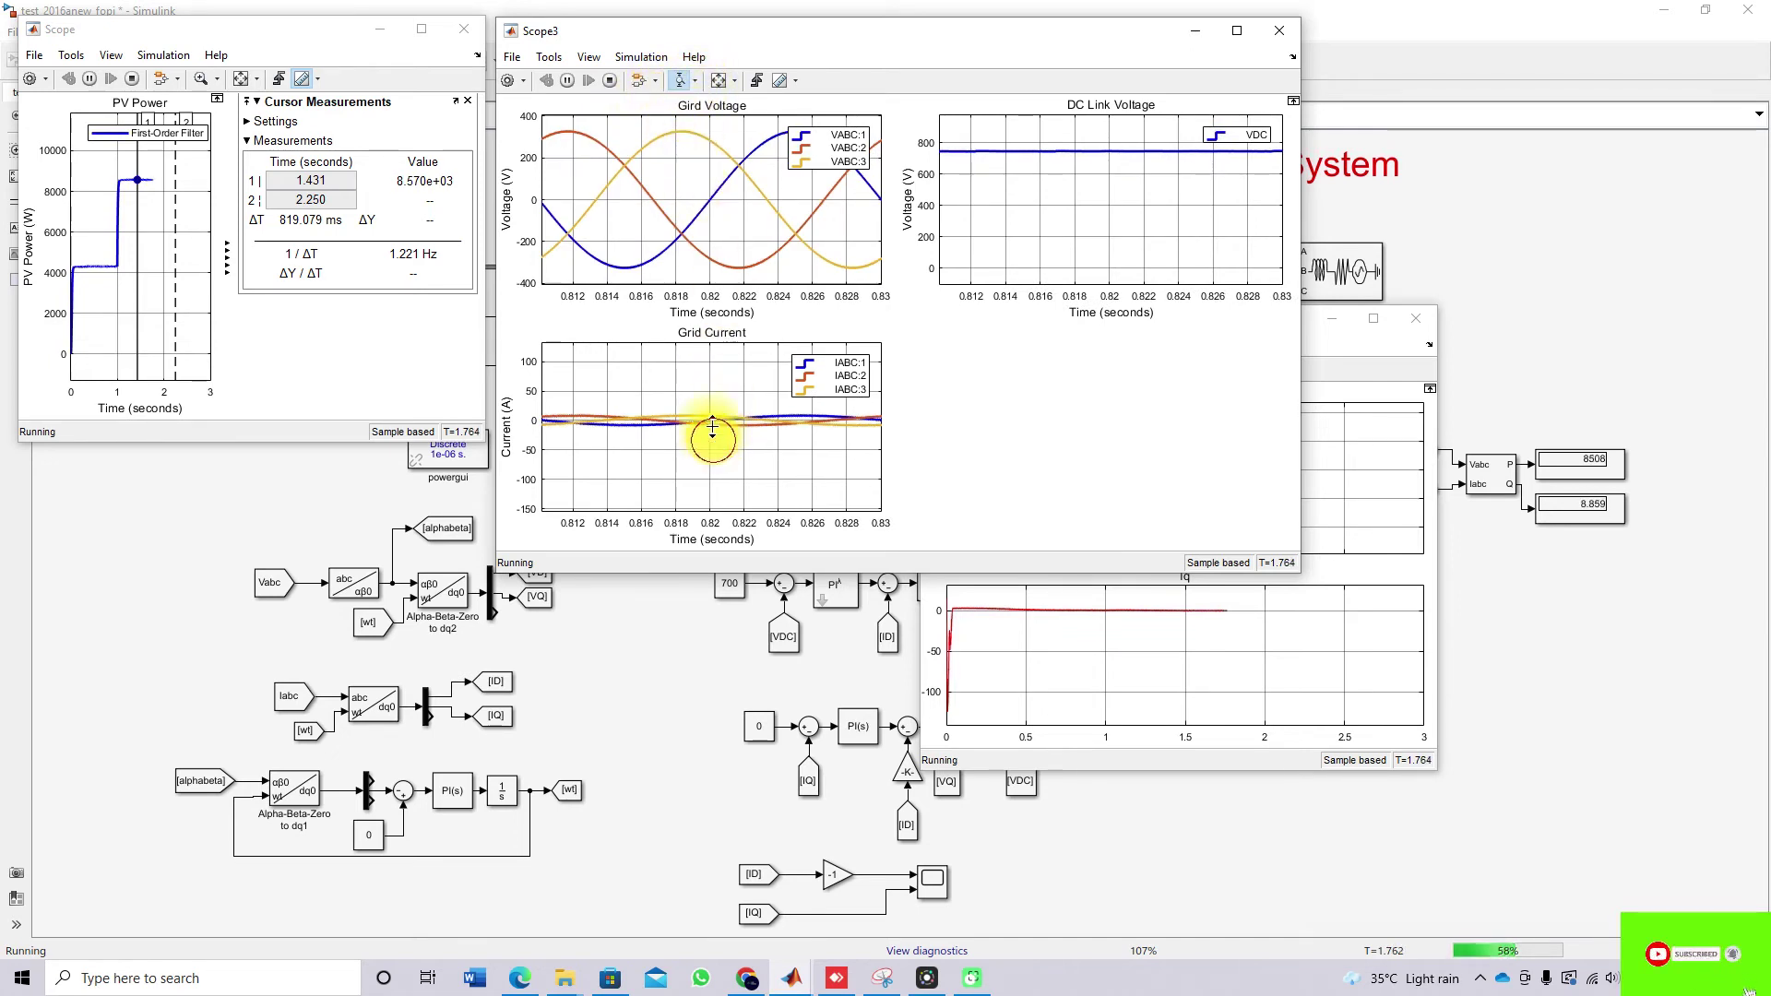
drag(711, 437, 711, 398)
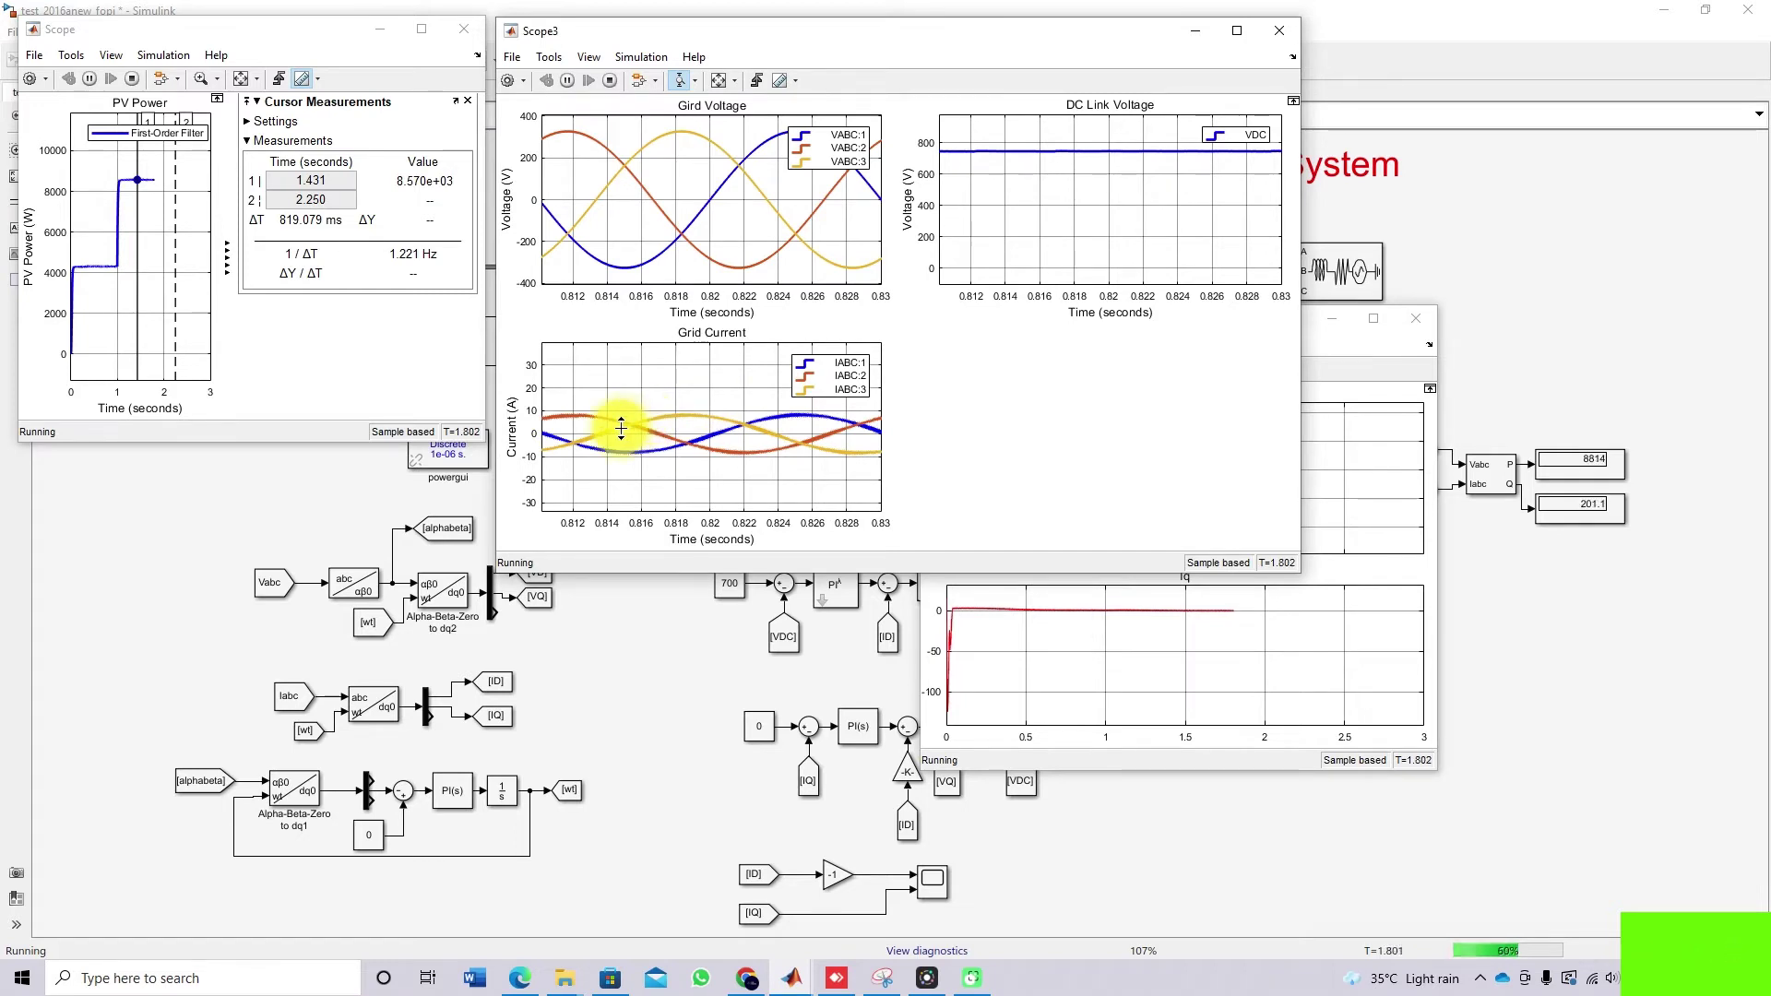
Restore Scope3's full view, then zoom the Grid Current's vertical axis to about −65 to 30 A and the time axes to about 1.73–1.92 s.
click(715, 85)
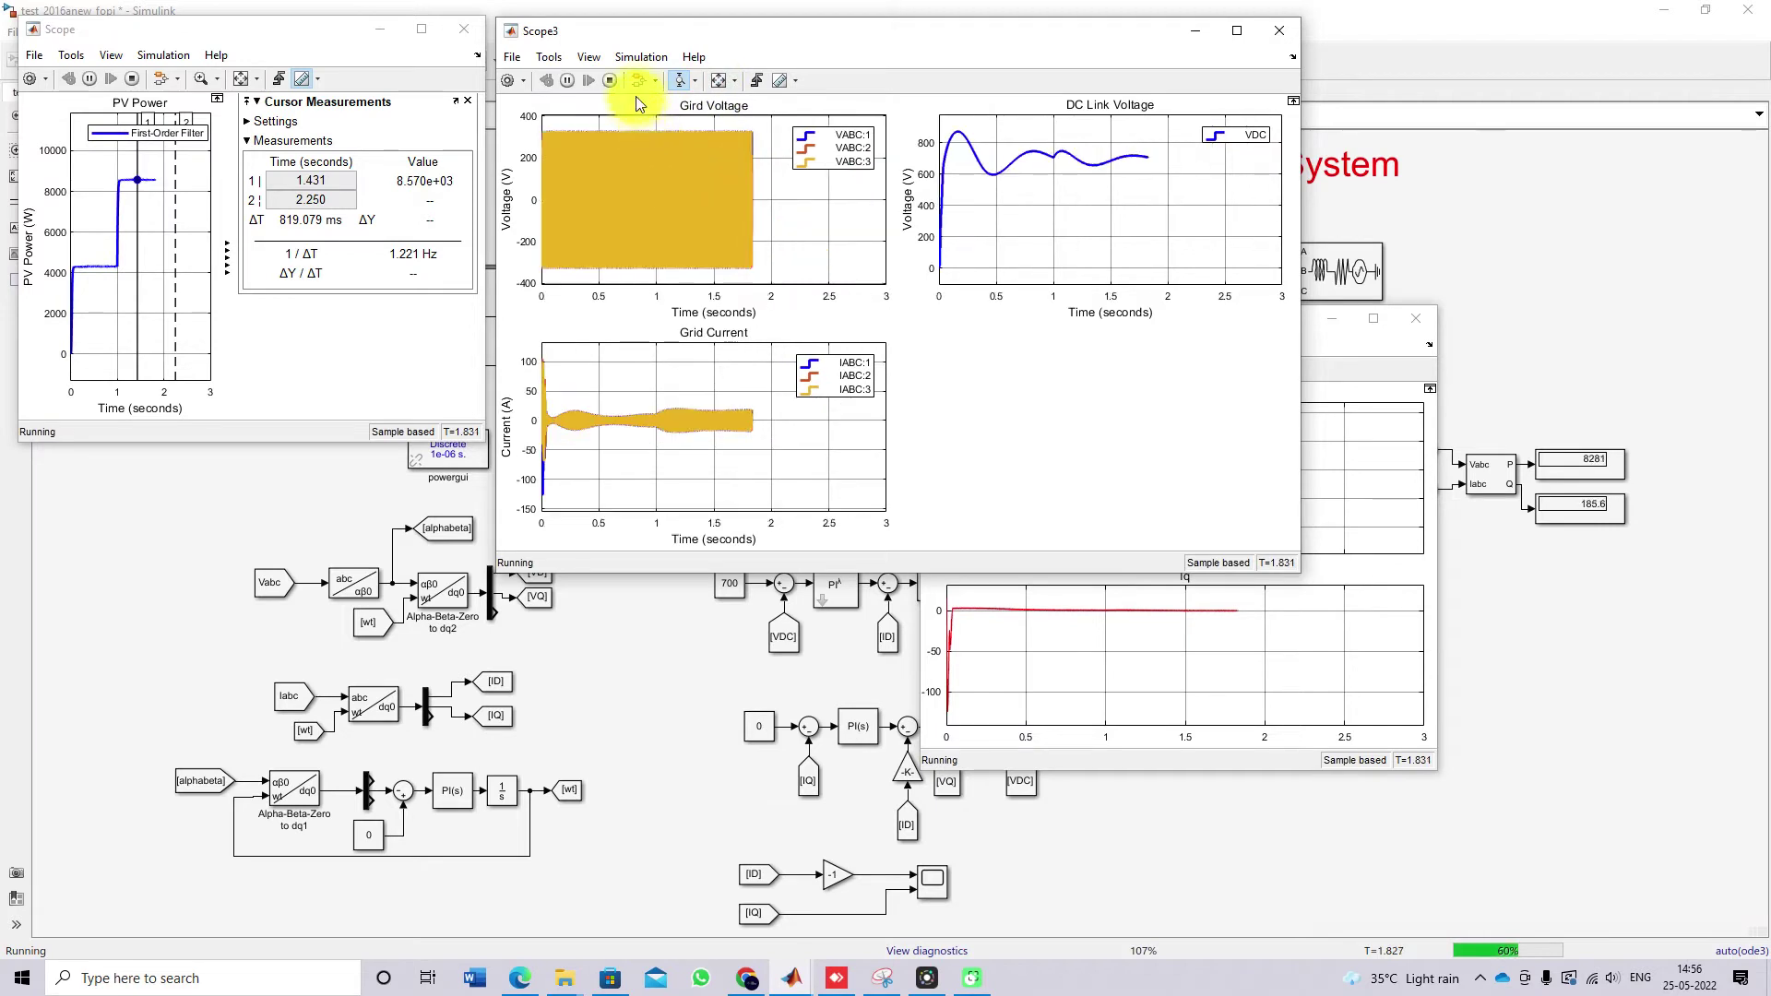
click(681, 457)
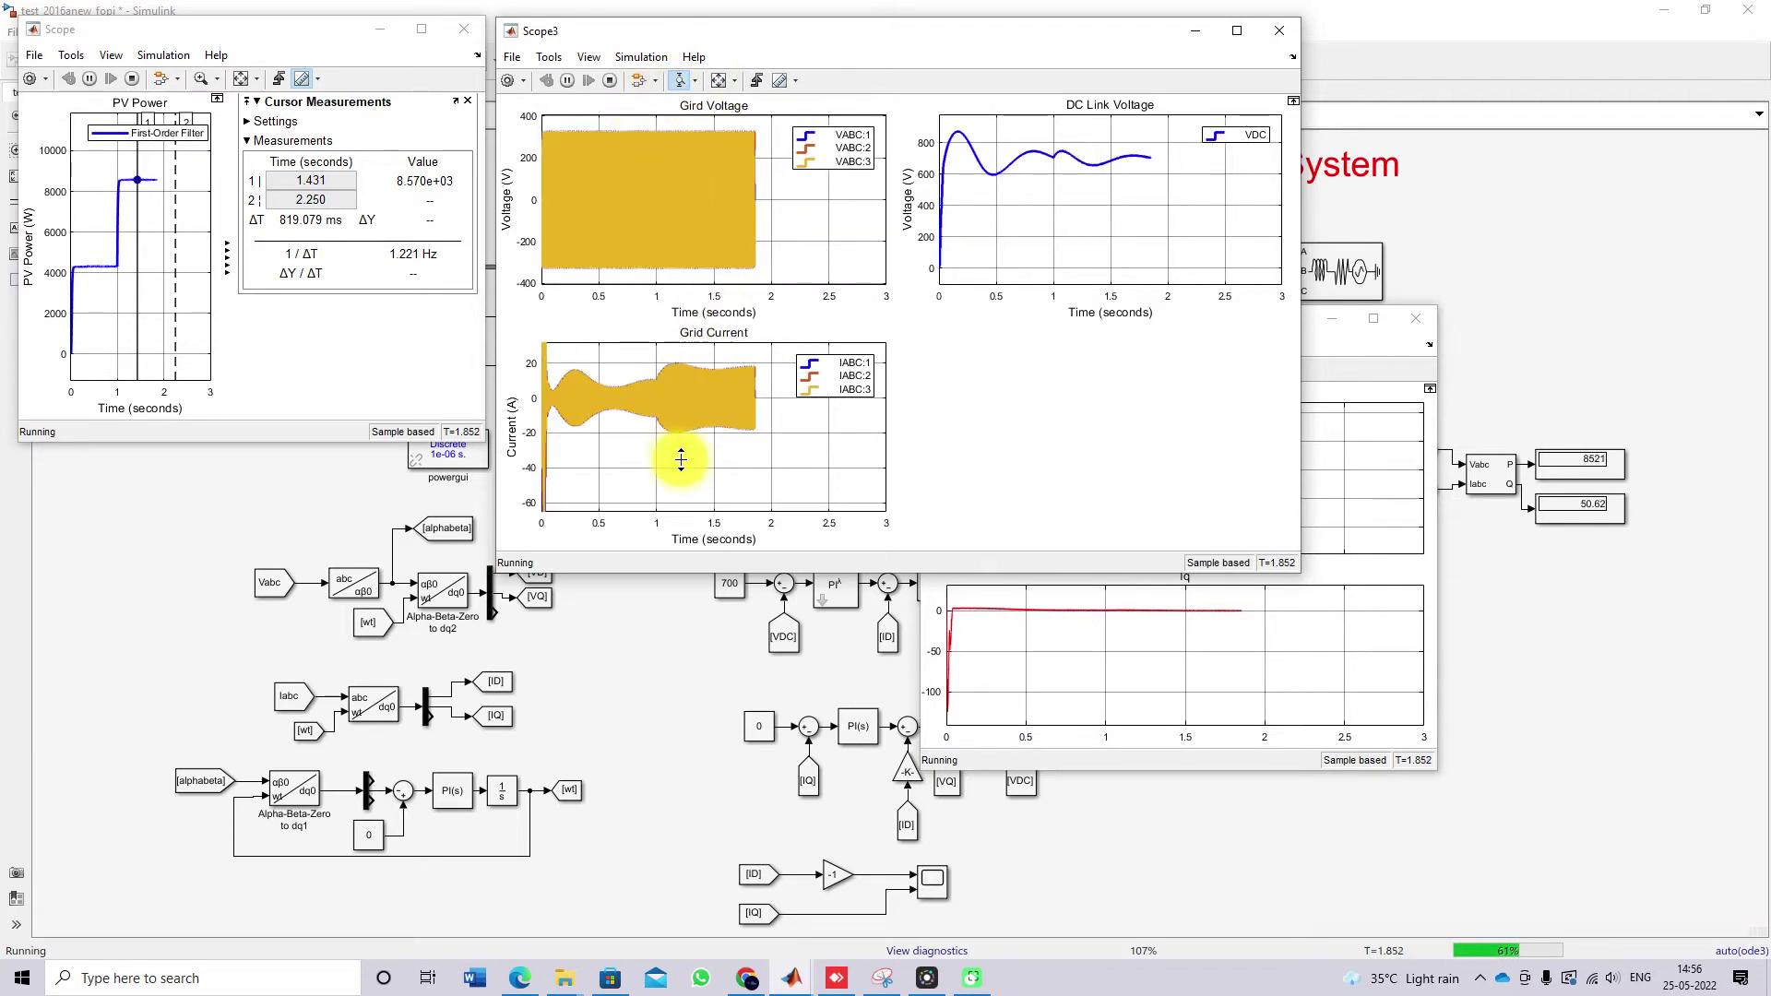
click(696, 81)
click(683, 124)
drag(739, 365, 762, 360)
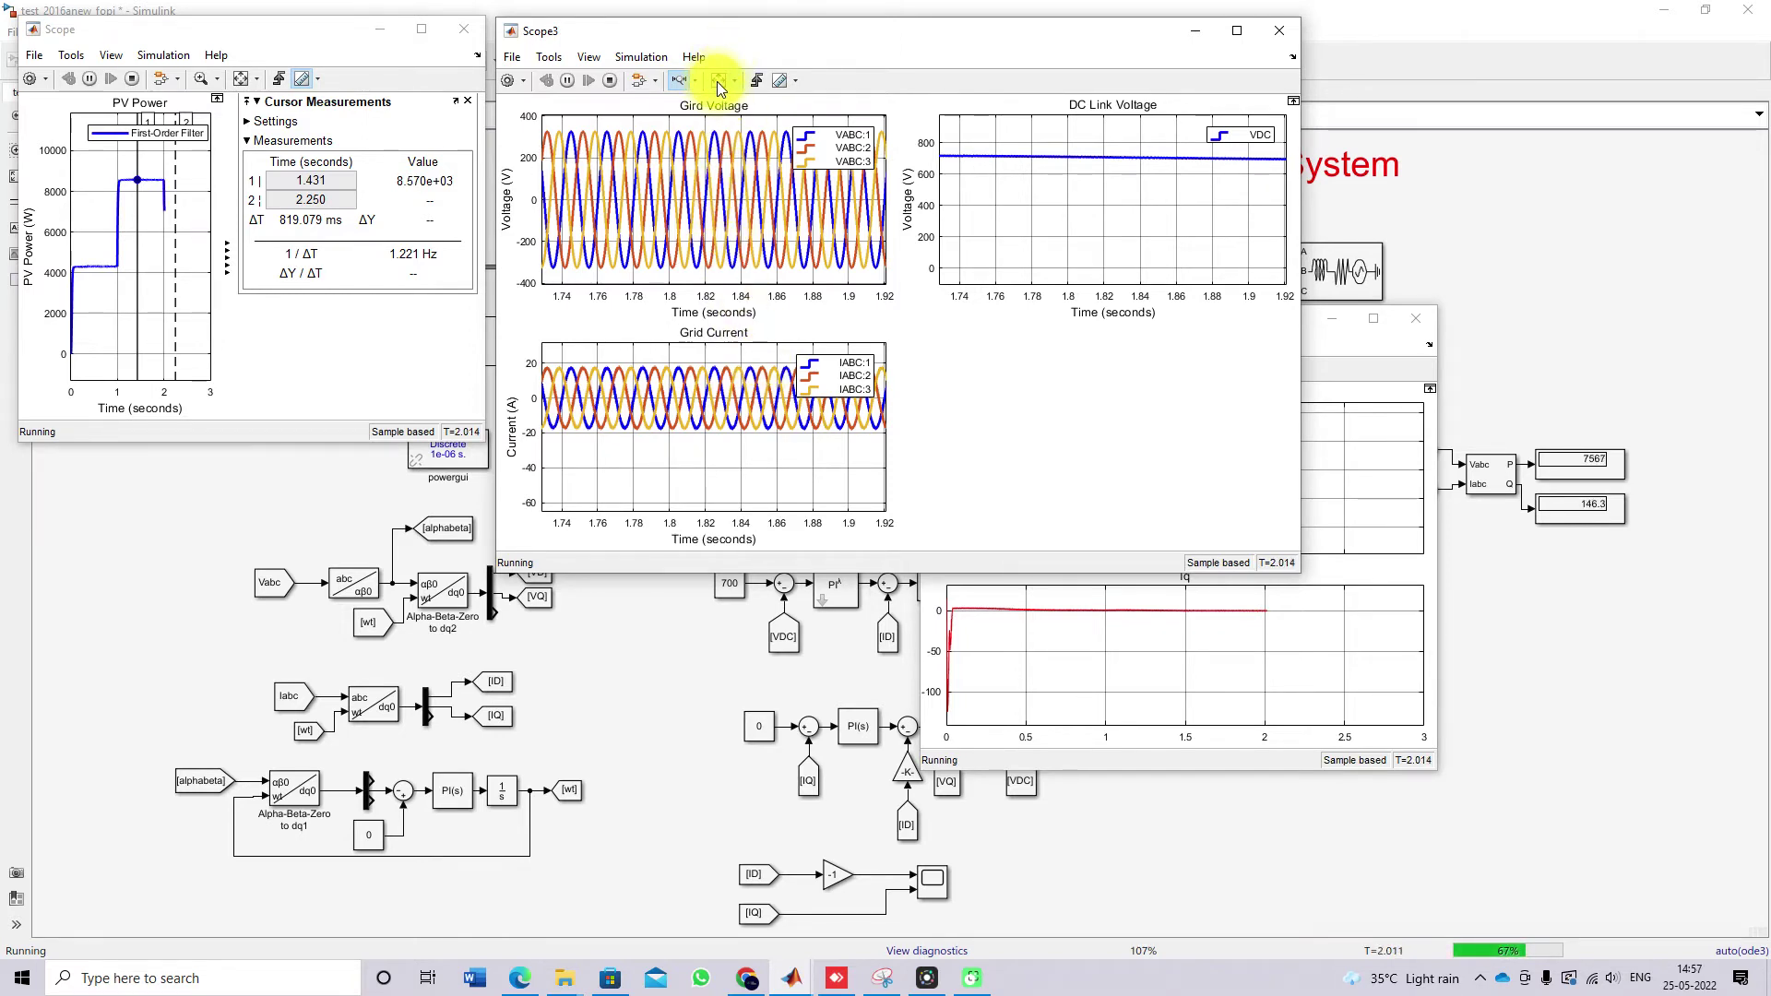
Move cursor 1 to about 2.181 s, handwrite the reference power 6475, underline the cursor's power value, and clear the markings.
click(146, 119)
drag(139, 118, 171, 117)
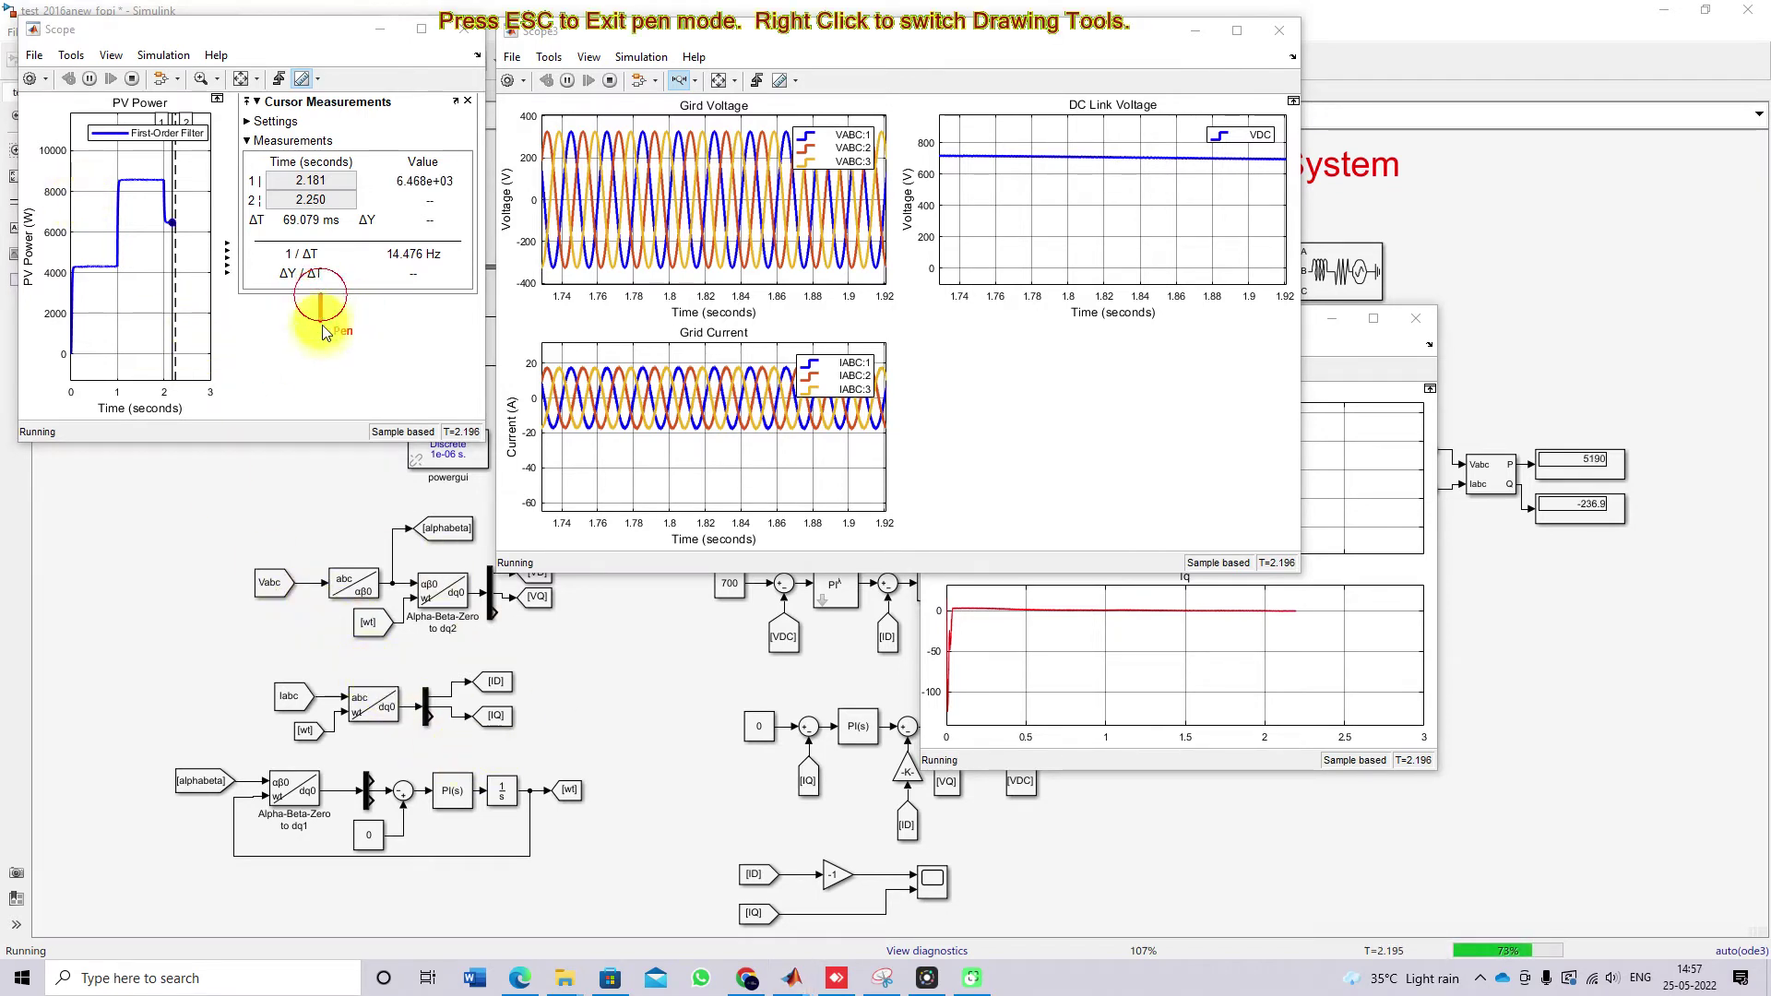
mouse_move(320, 295)
mouse_down()
mouse_move(339, 321)
mouse_move(367, 286)
mouse_move(382, 320)
mouse_move(394, 288)
mouse_up()
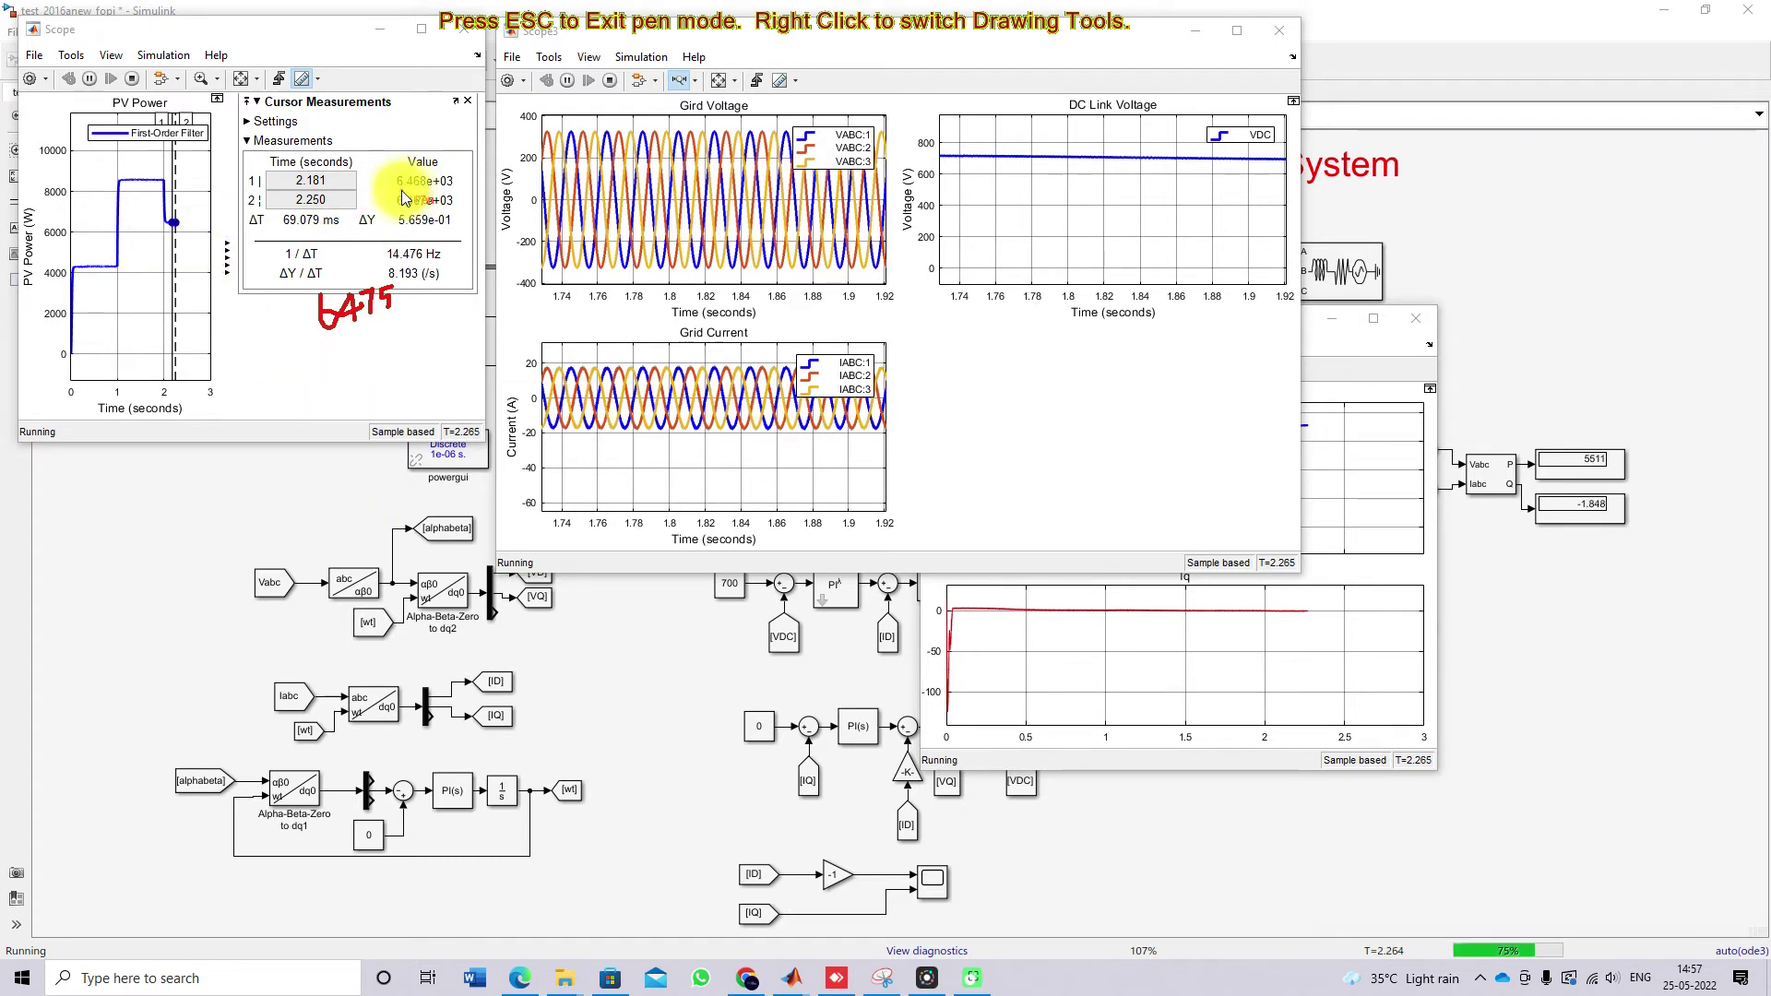
drag(398, 190, 438, 190)
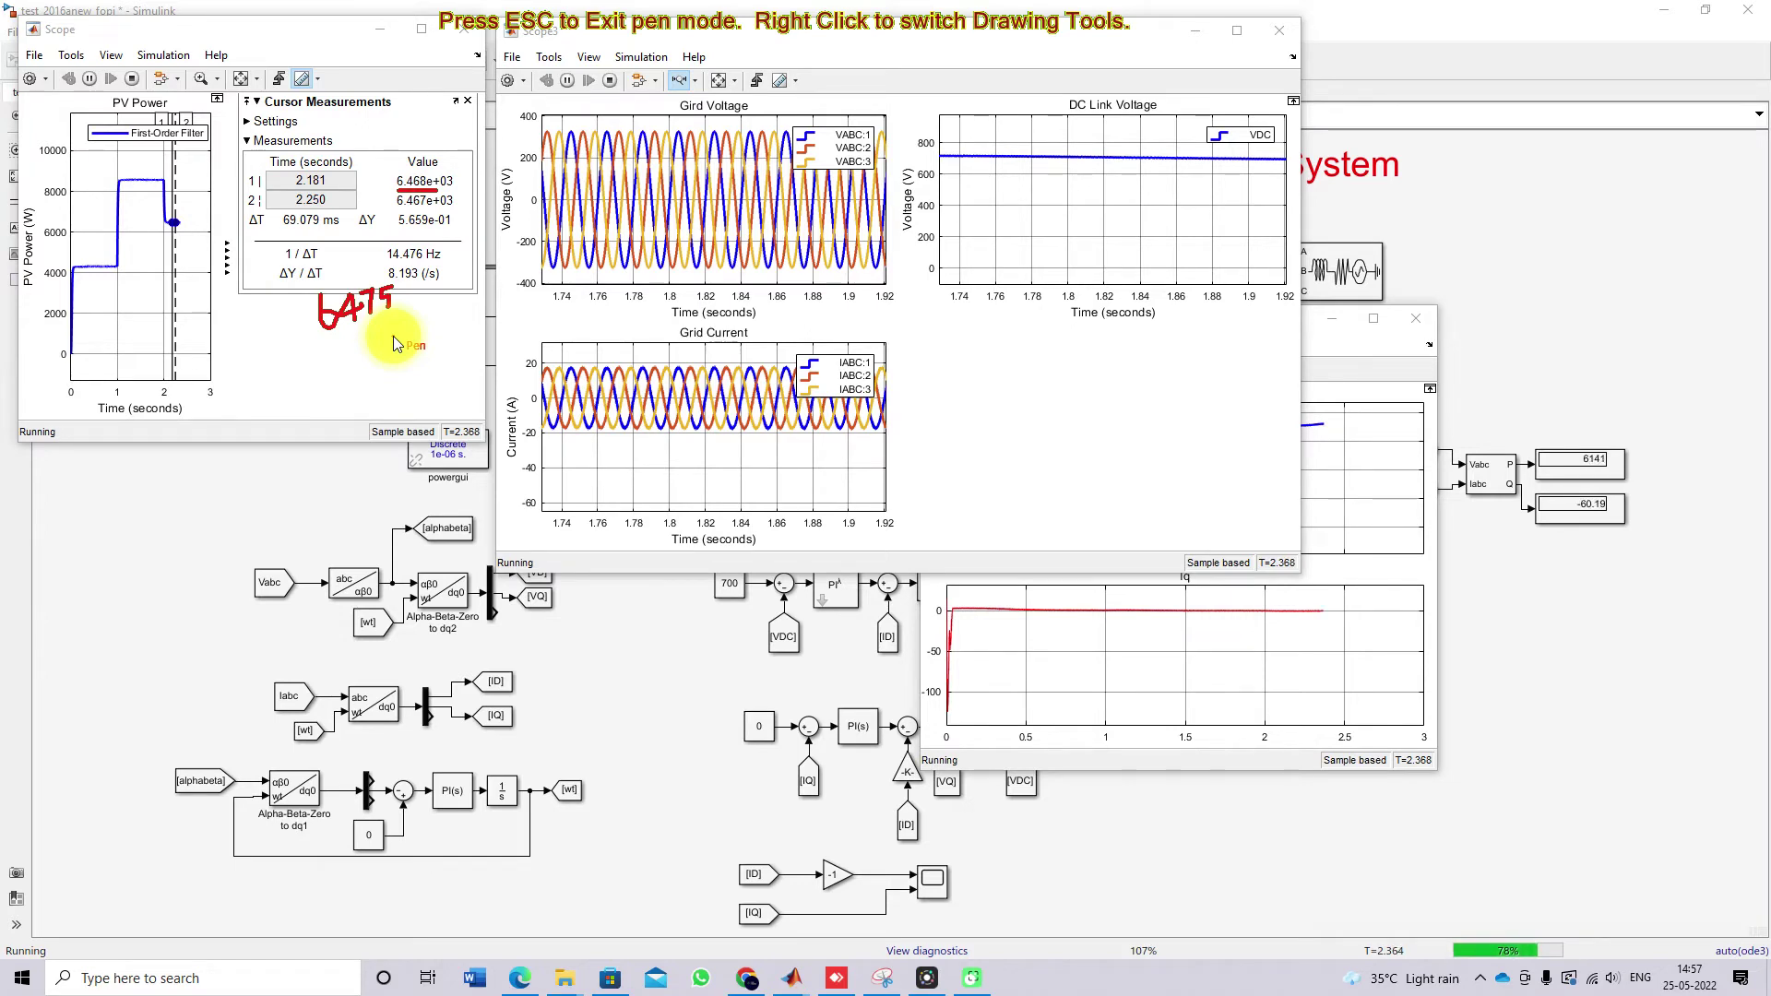
key(Escape)
Restore Scope3's full view and zoom the Grid Current's vertical axis to about −35 to 25 A.
click(719, 83)
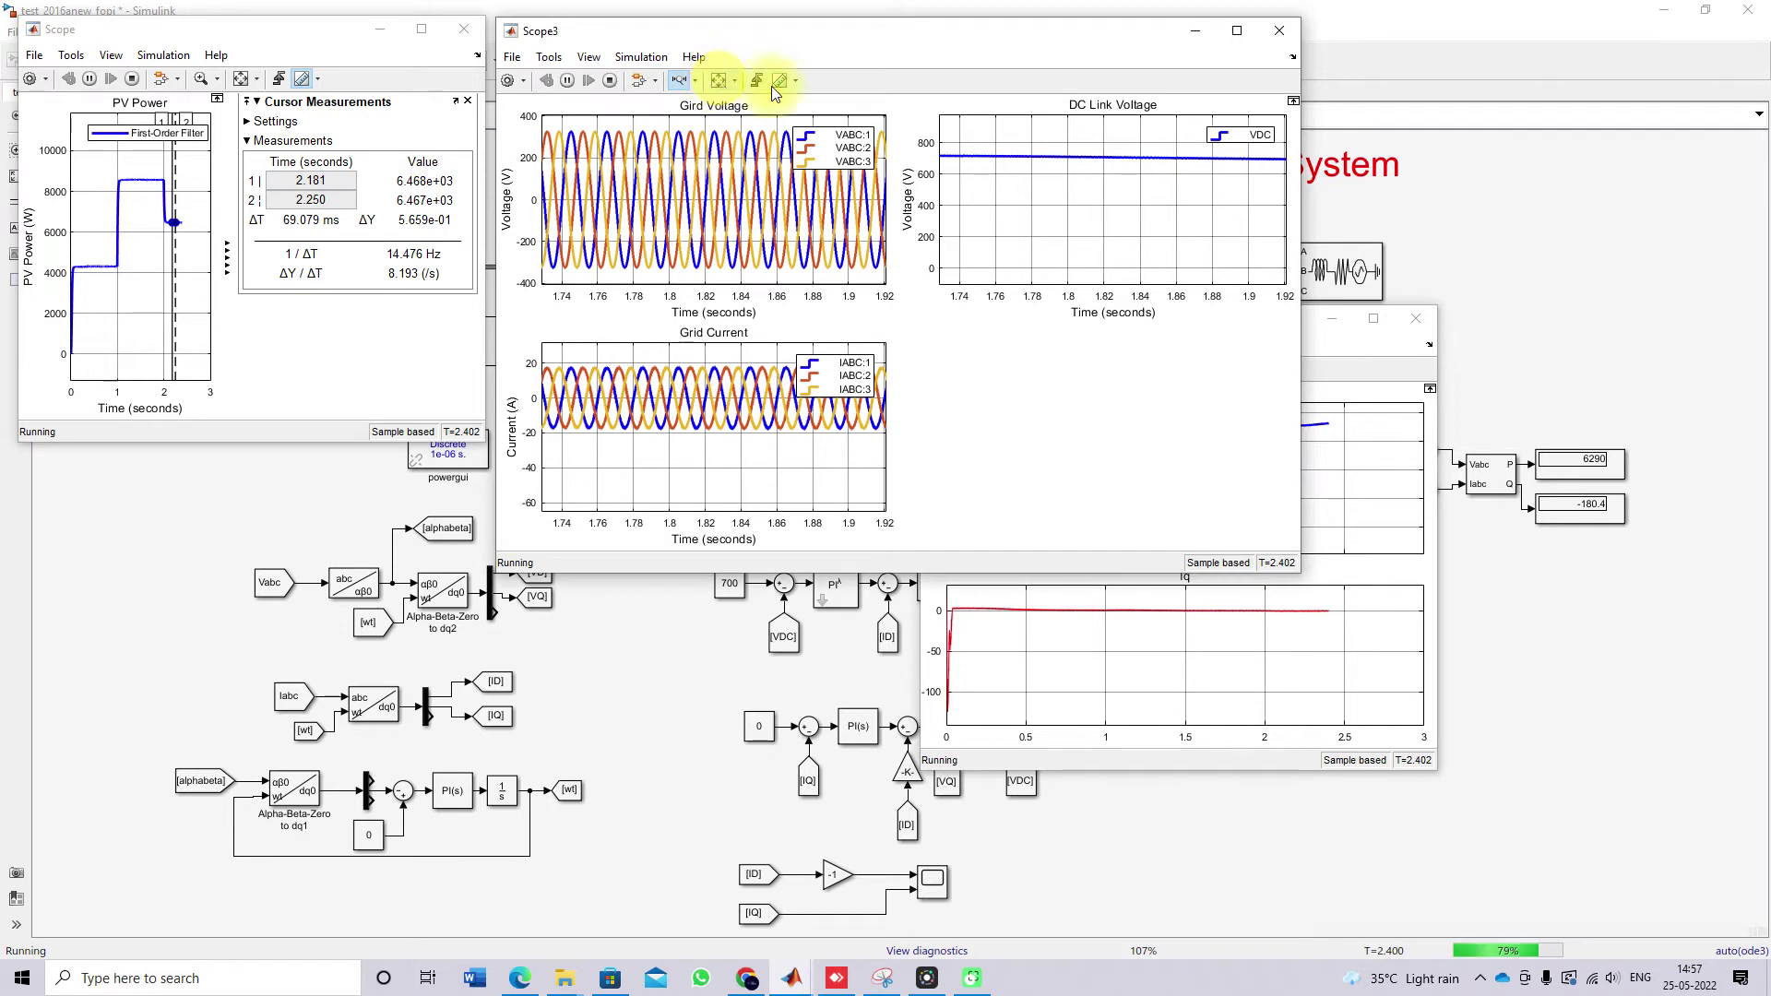
double_click(781, 214)
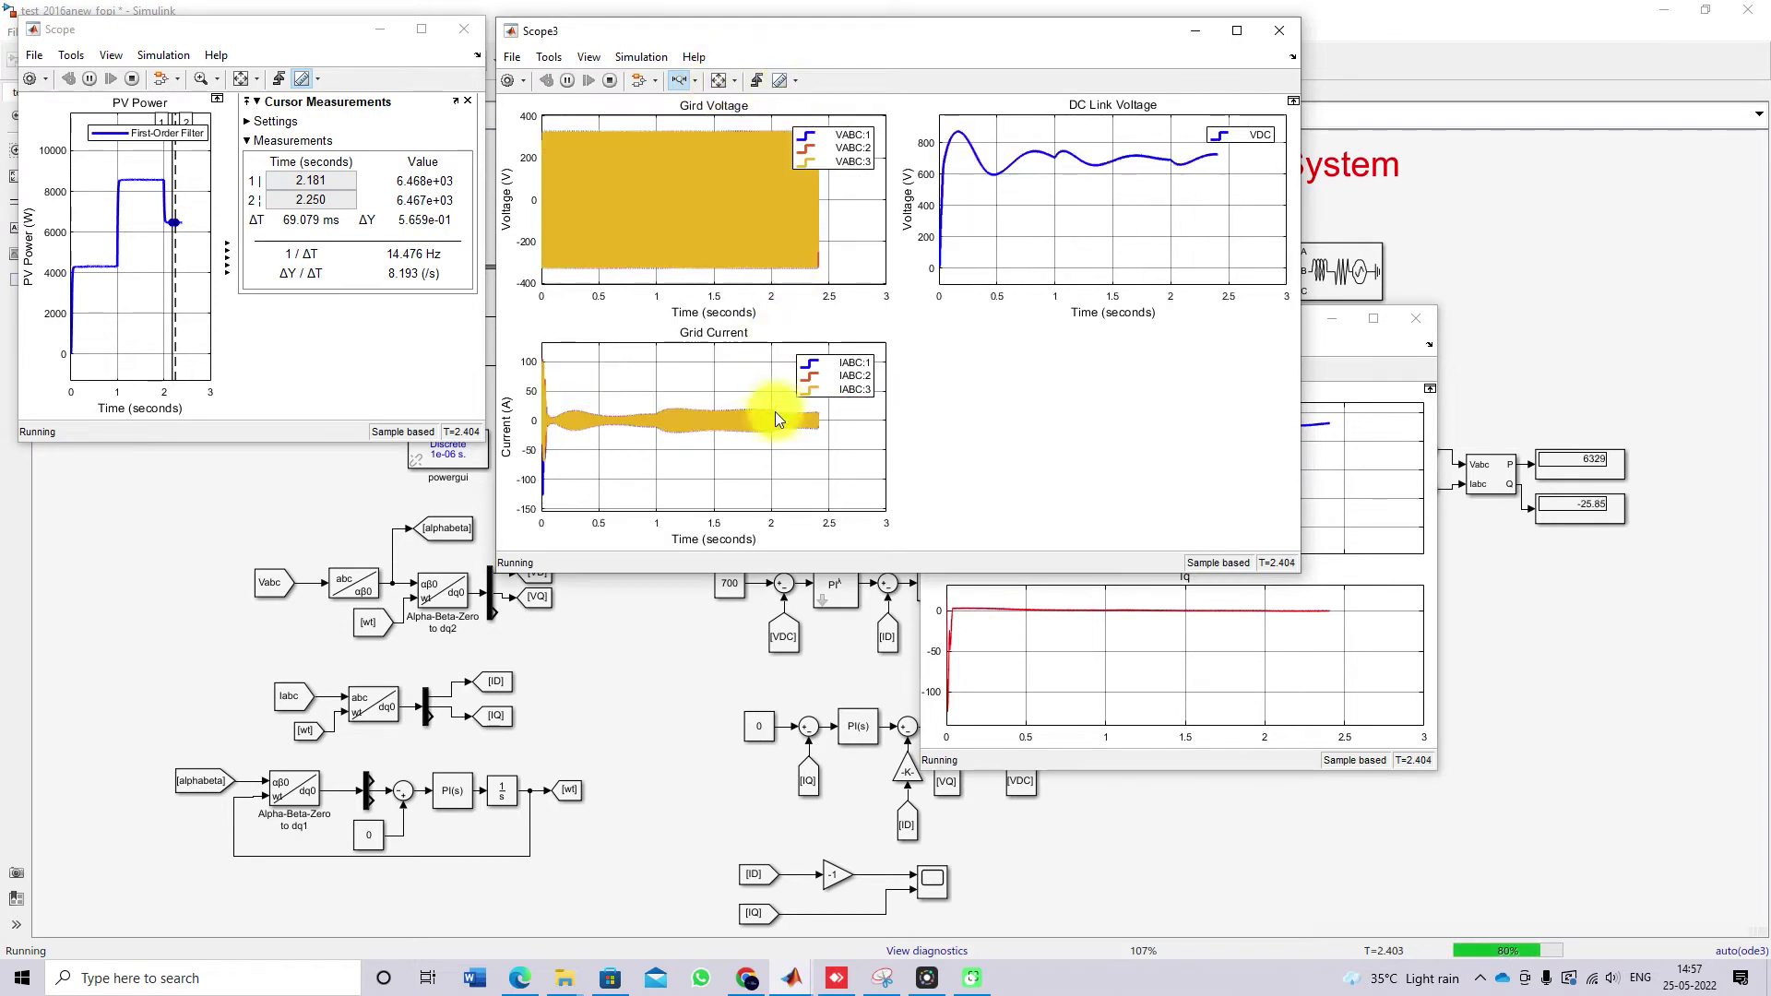
click(693, 83)
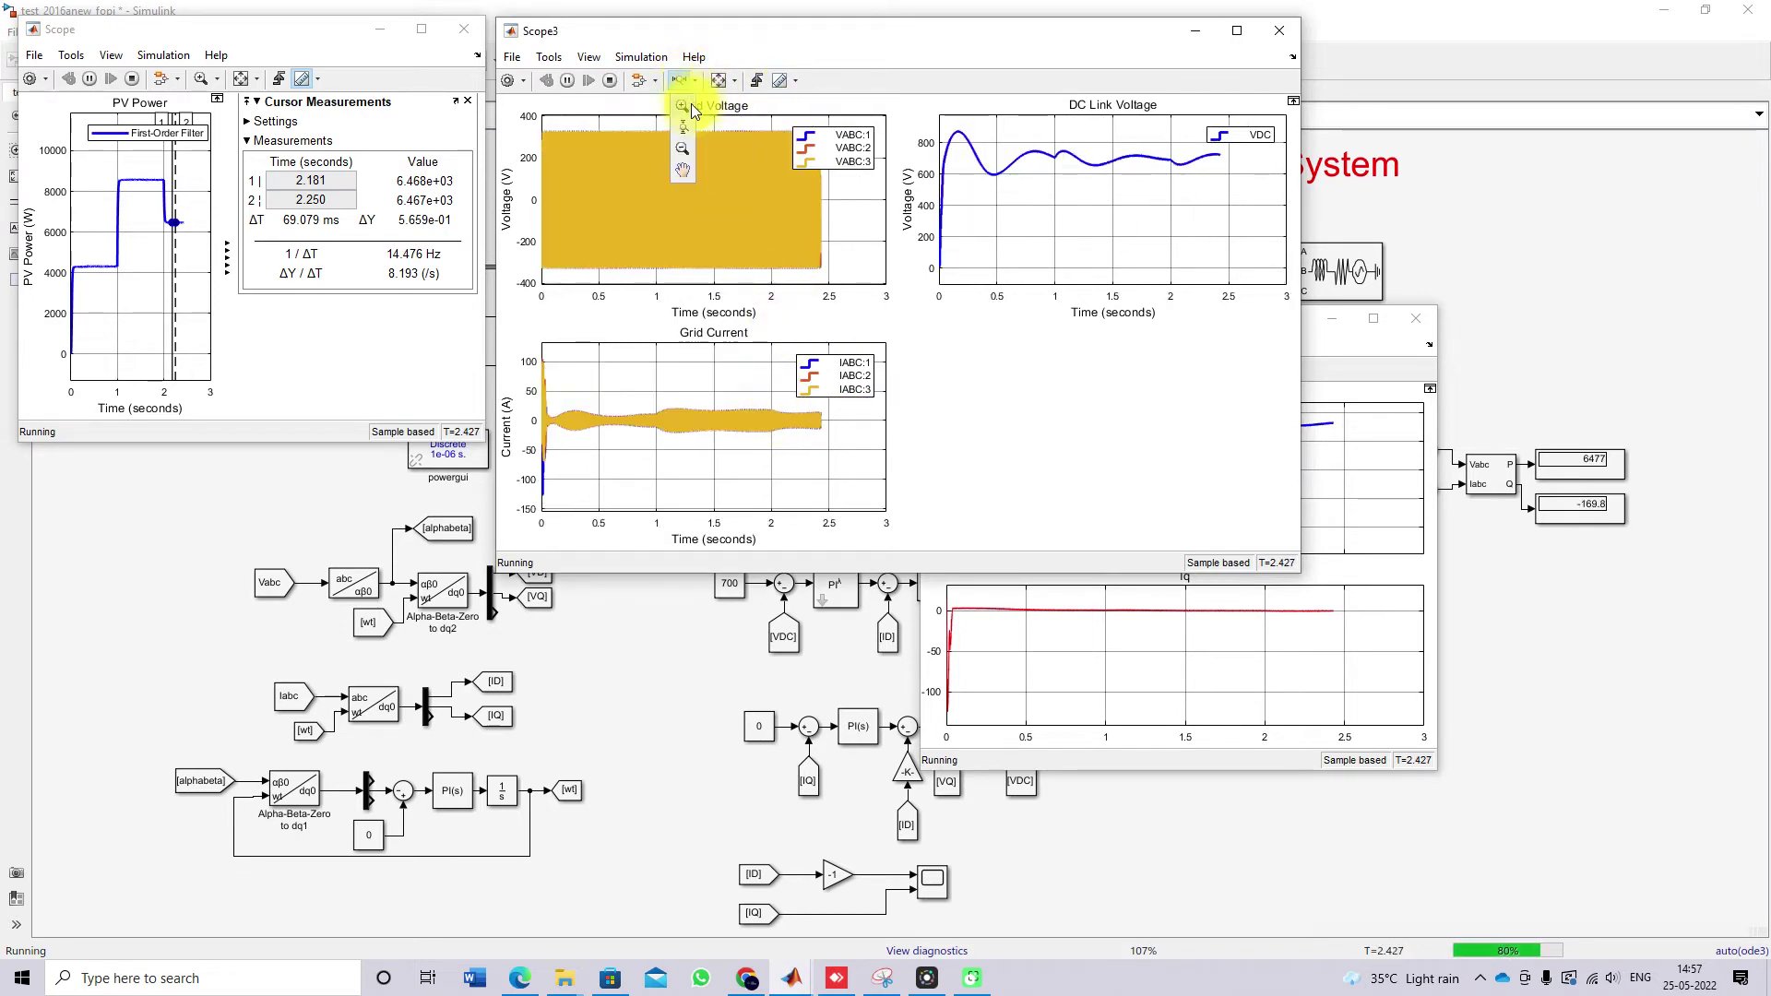
click(682, 114)
drag(822, 439, 822, 406)
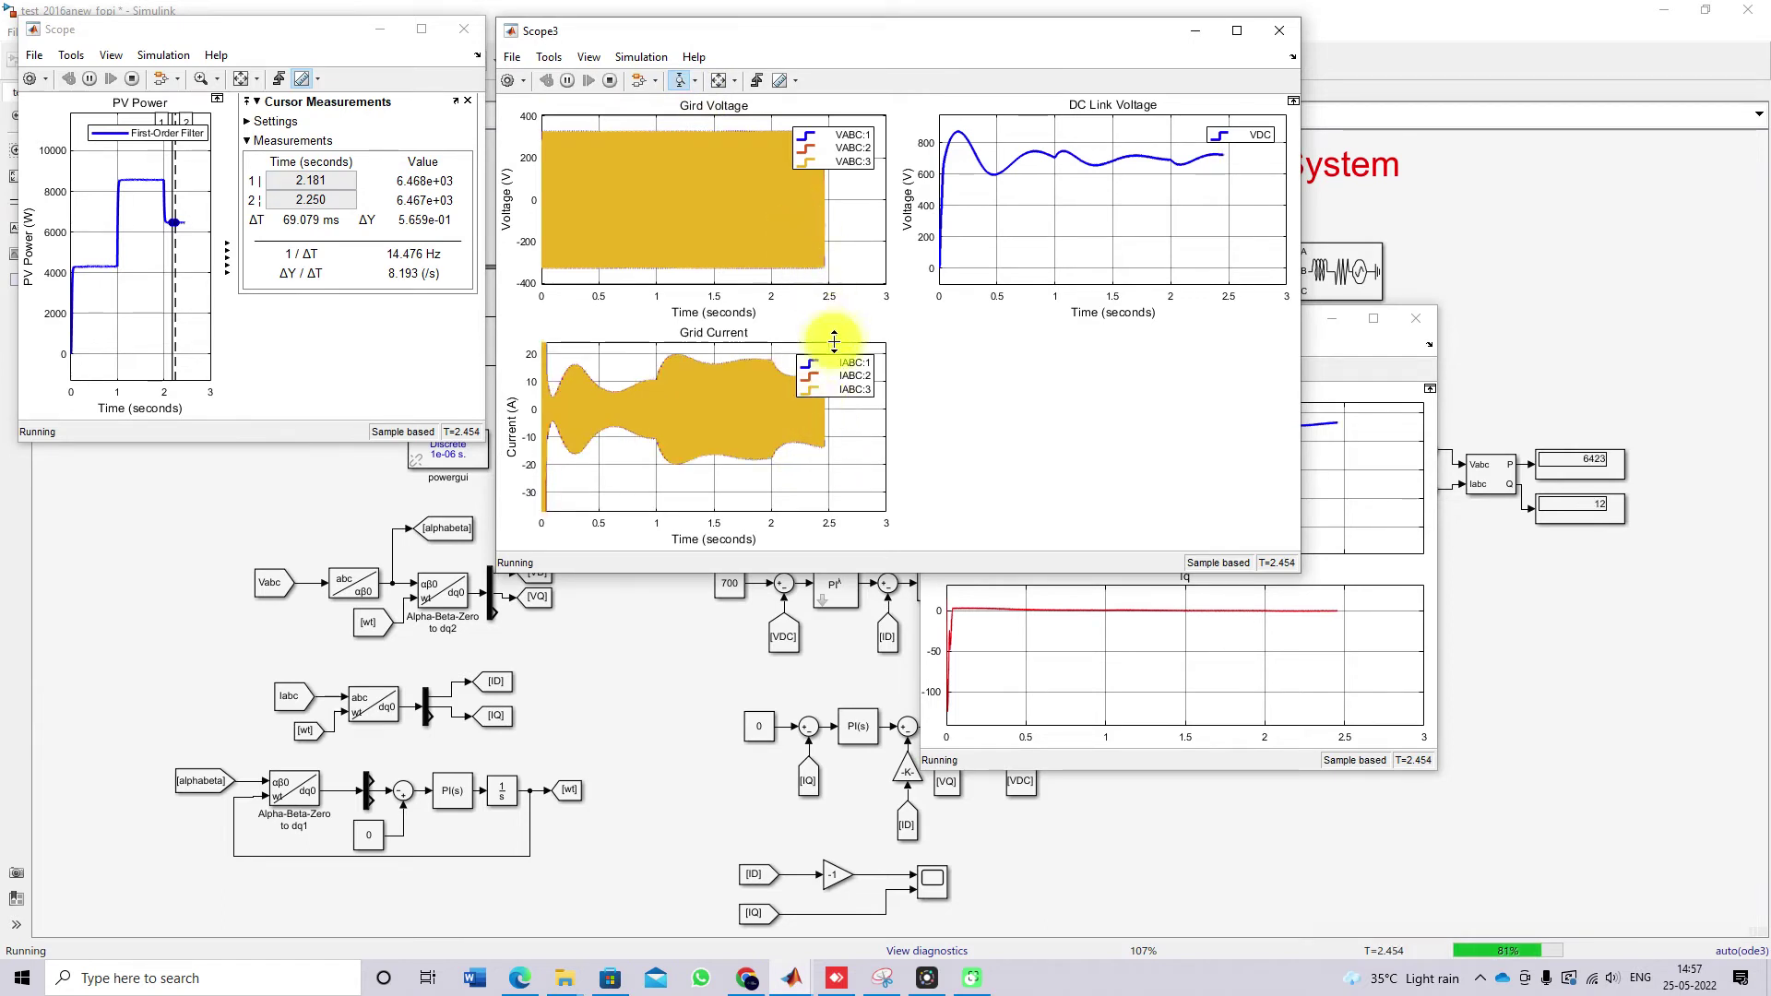
Zoom Scope3's time axes to about 2.48–2.52 s to inspect the grid voltage and current waveforms.
click(692, 80)
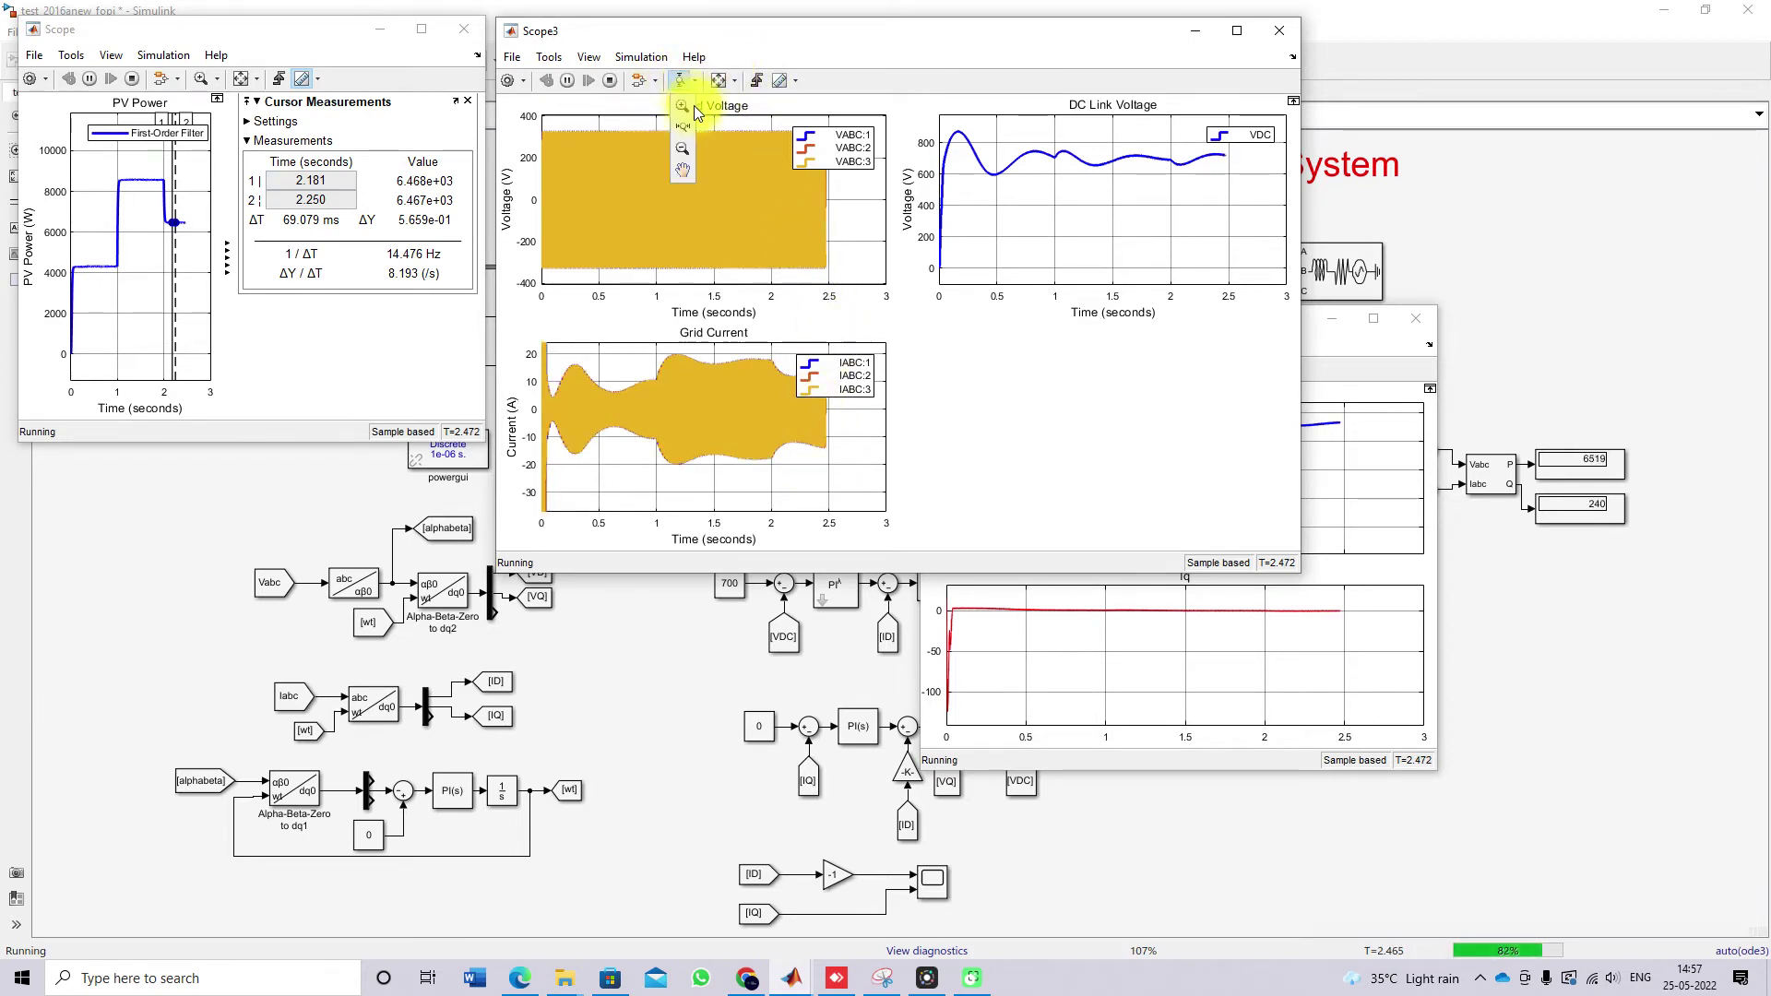
click(684, 119)
drag(815, 448, 853, 450)
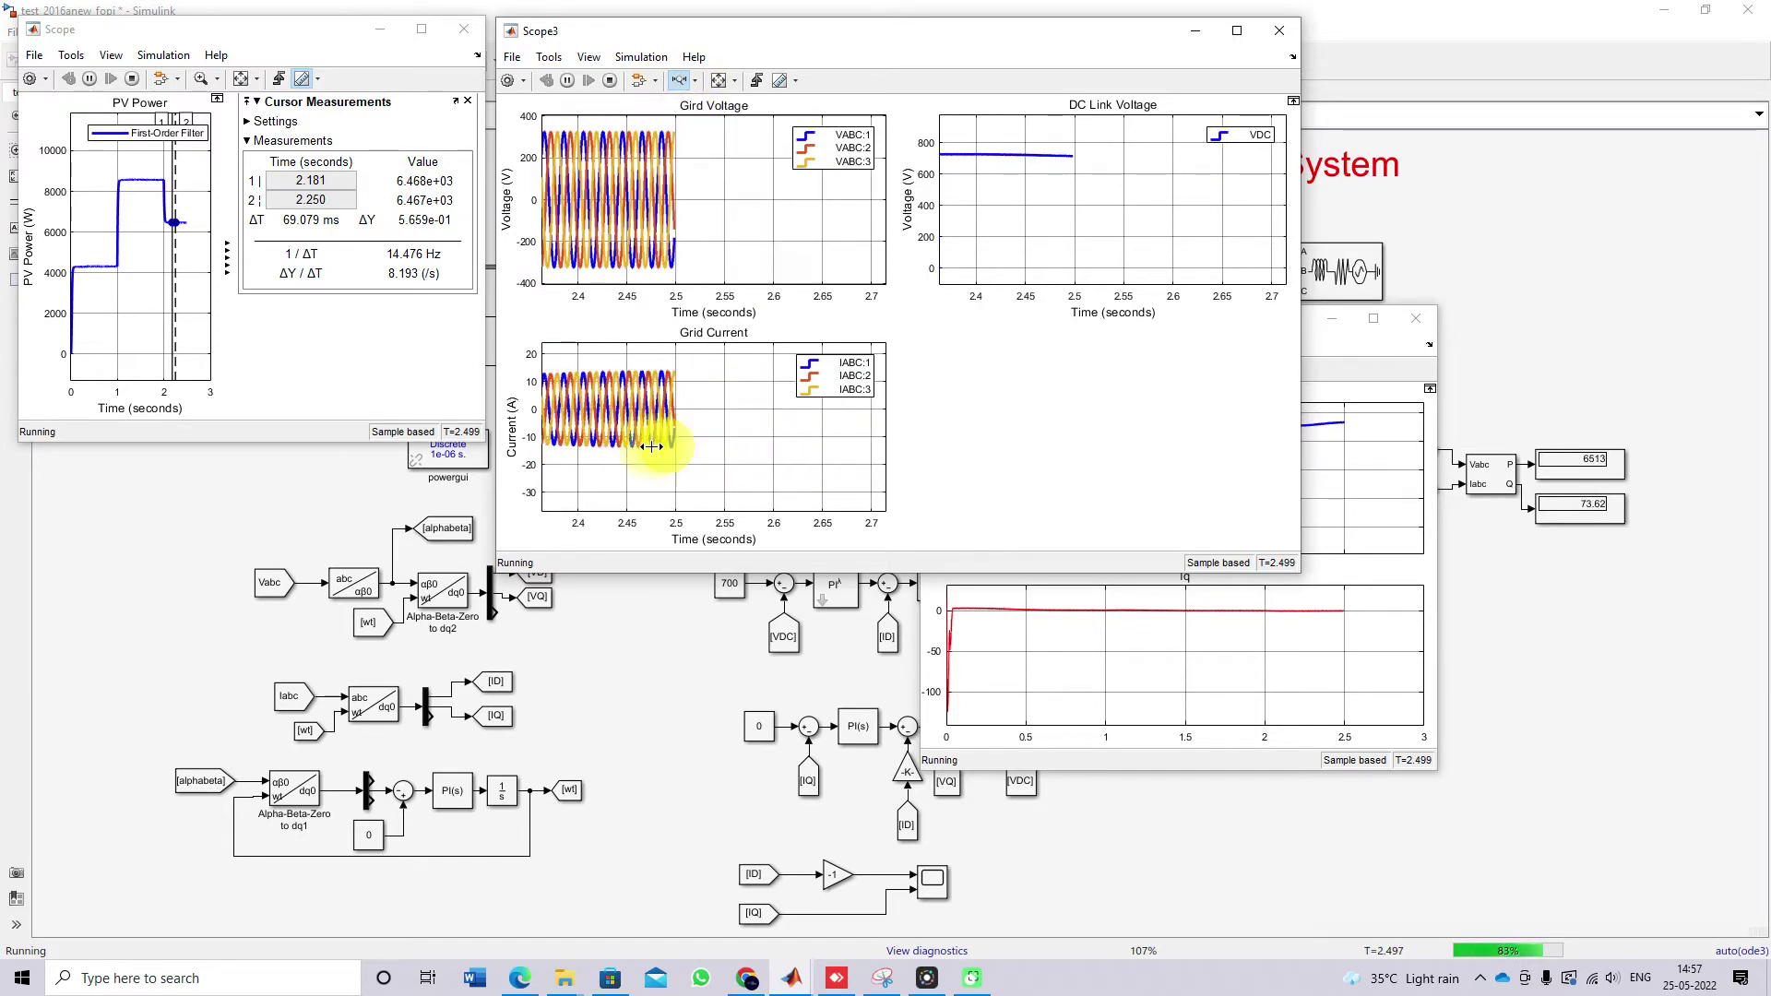
drag(652, 446, 692, 449)
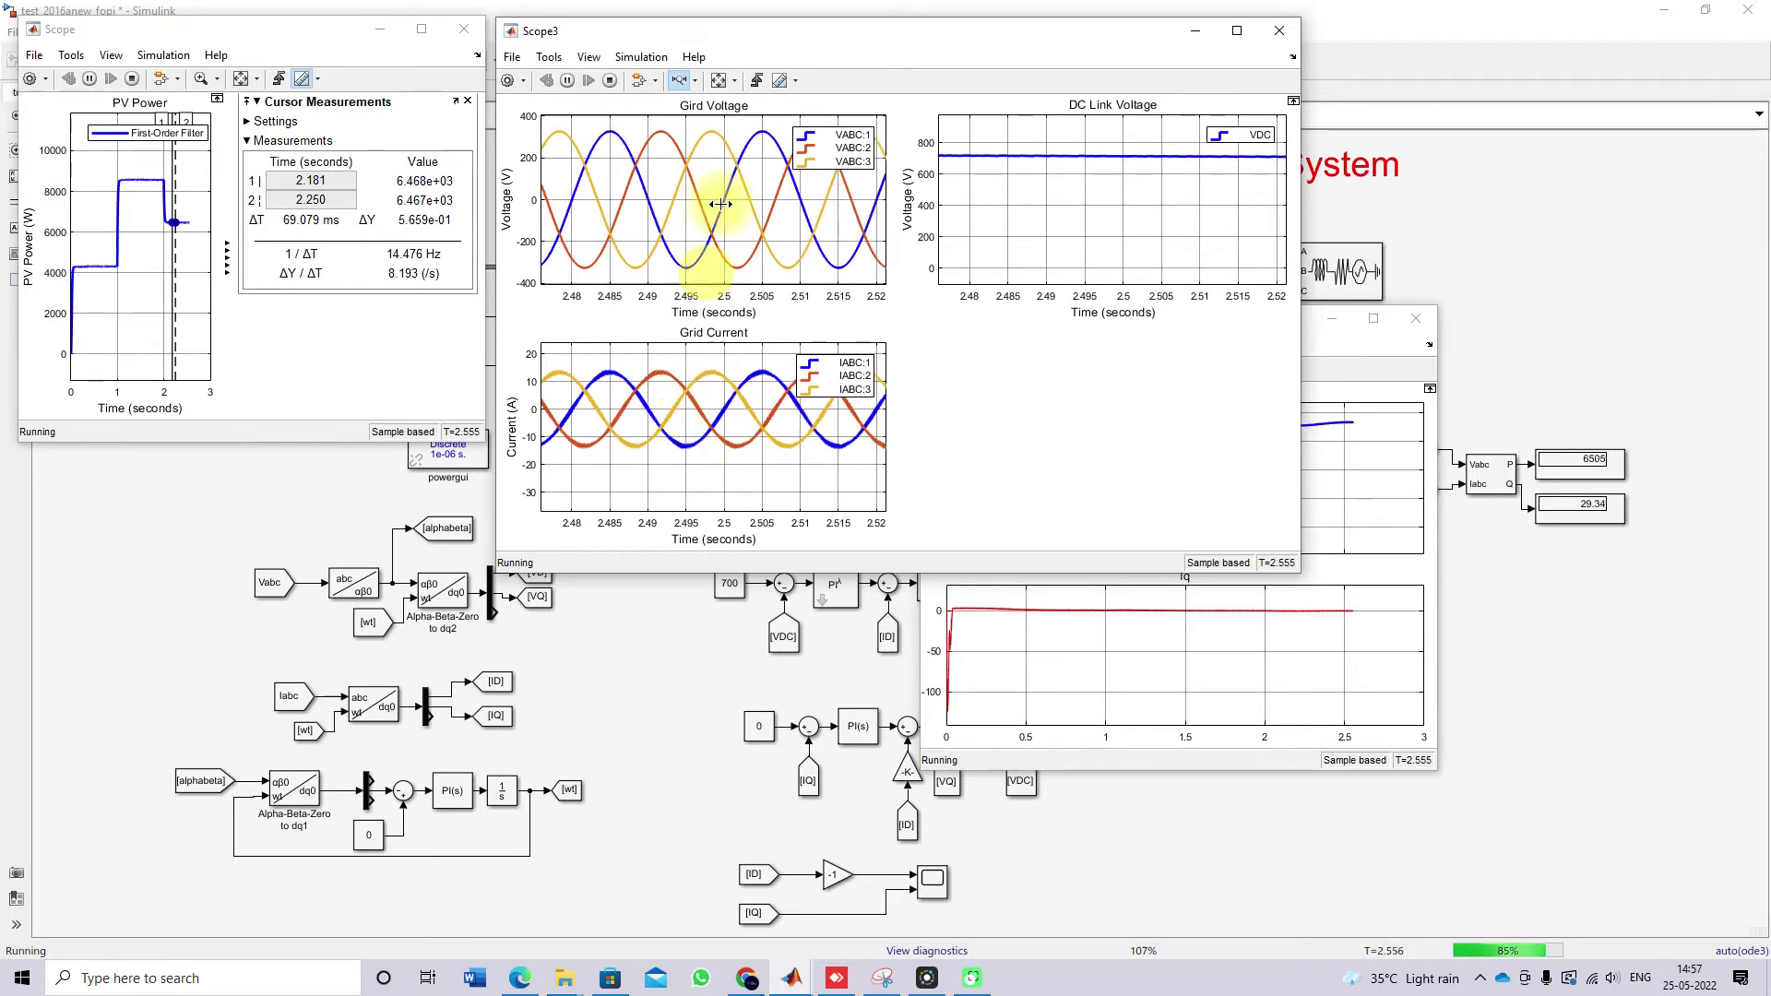
Bring the Id and Iq scope to the front and place it beside the grid waveforms to examine both current components.
click(1381, 343)
drag(1206, 325, 1185, 99)
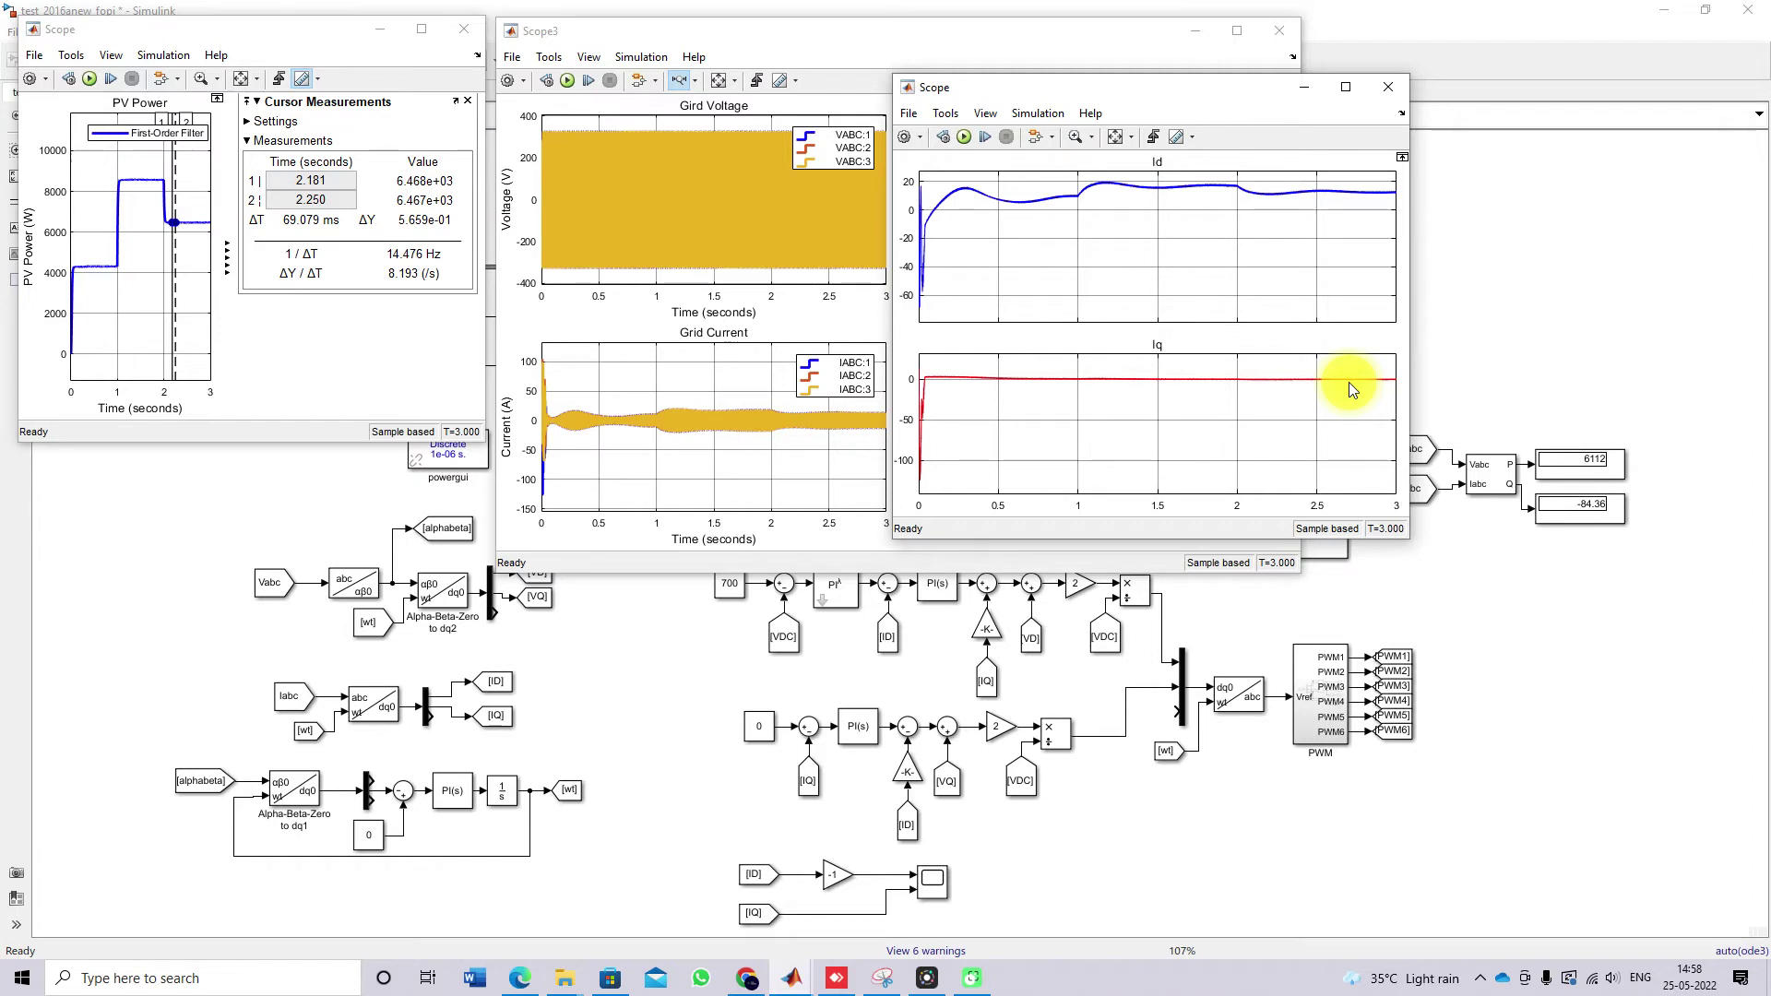
drag(1079, 94, 1290, 96)
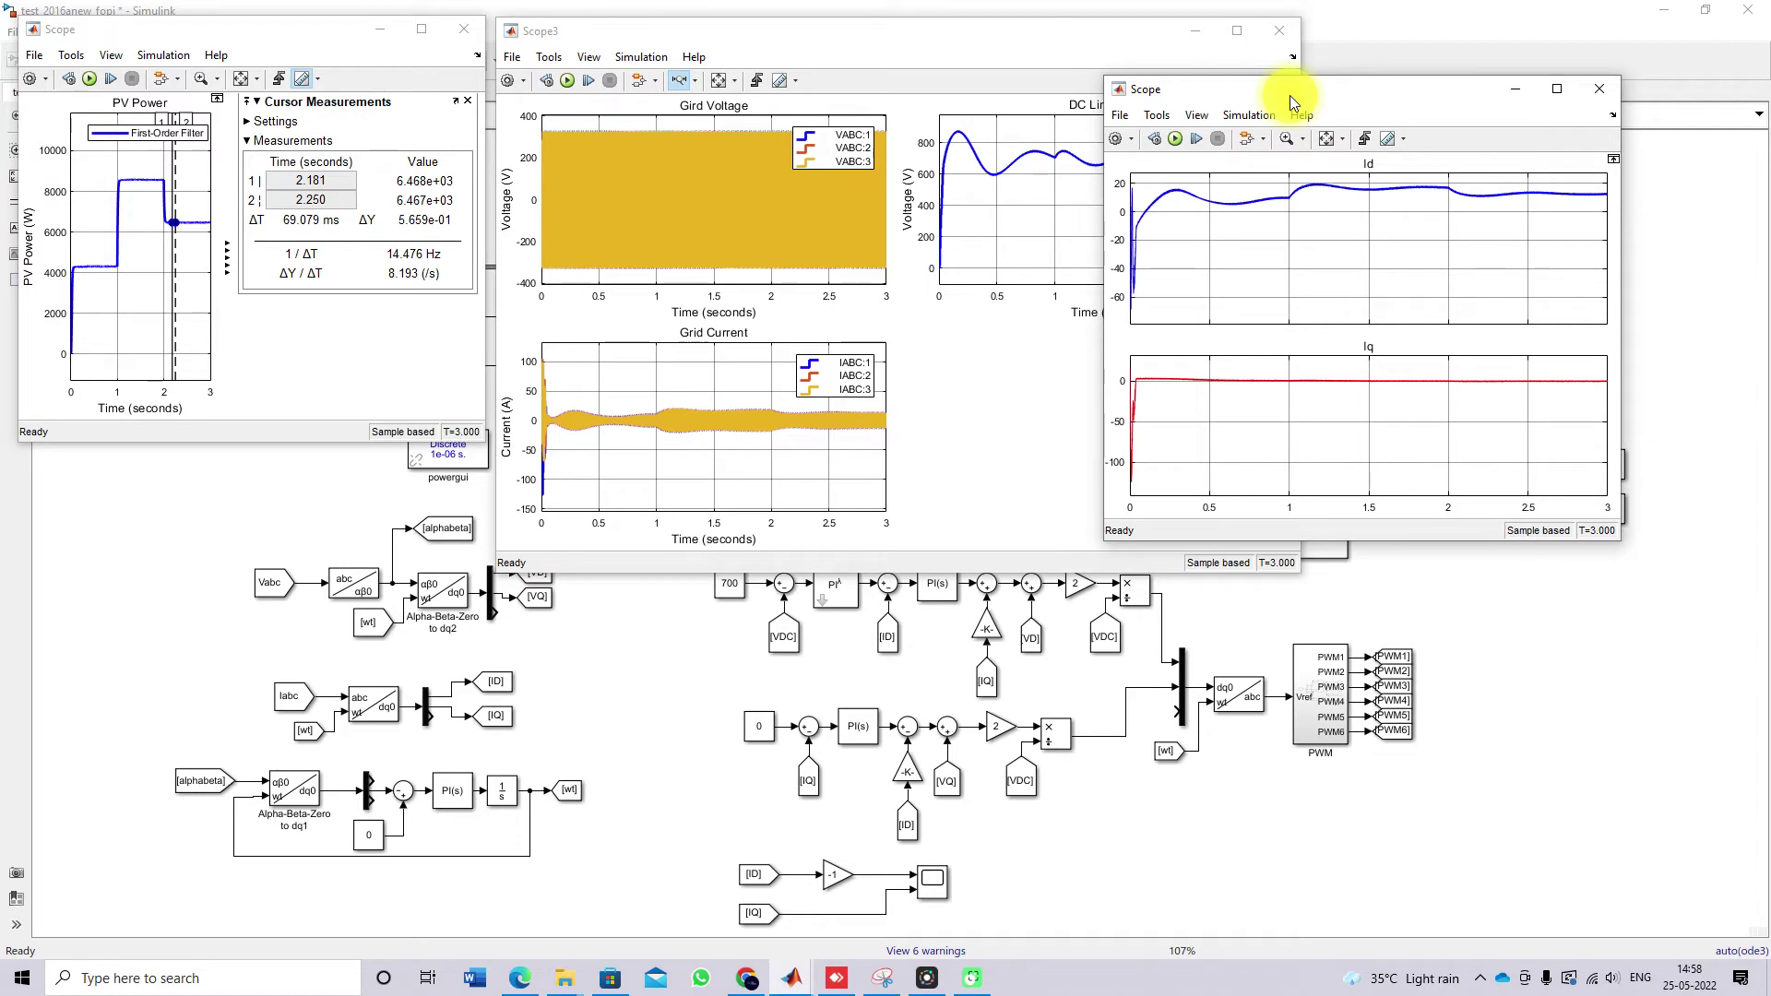
Switch to the MATLAB window, open the out variable, and evaluate out.ScopeData1 in the Command Window.
click(650, 698)
mouse_move(794, 968)
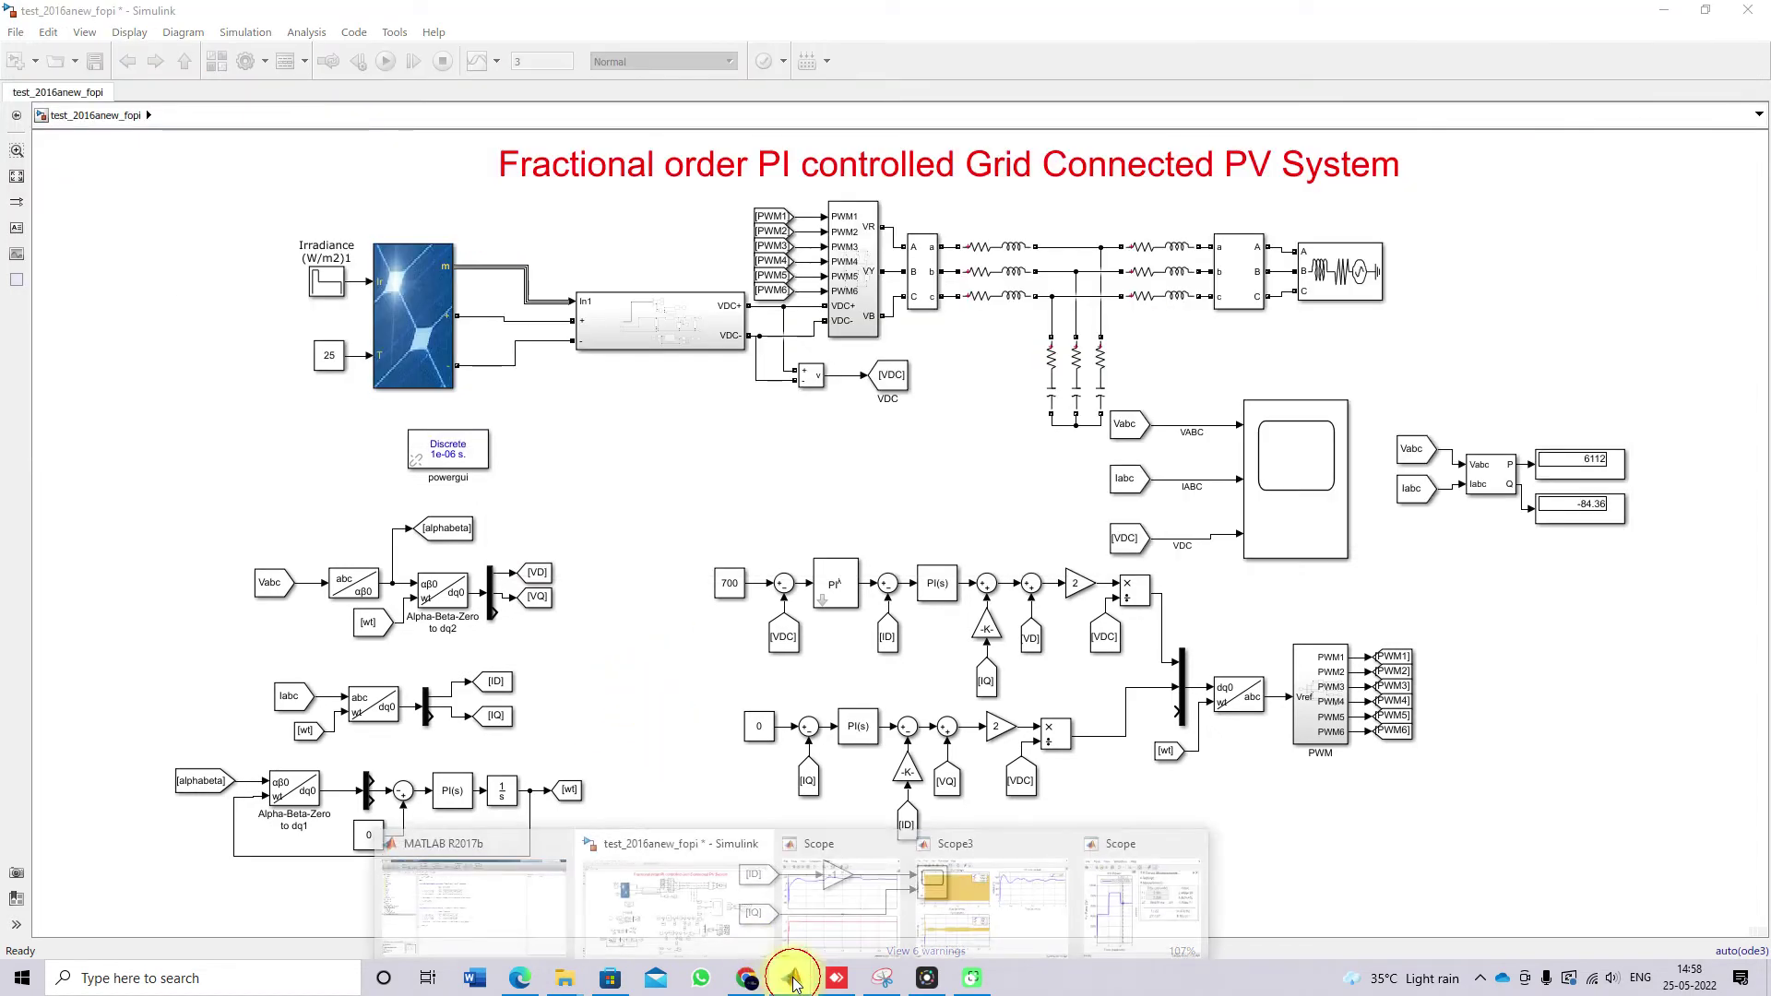
click(564, 895)
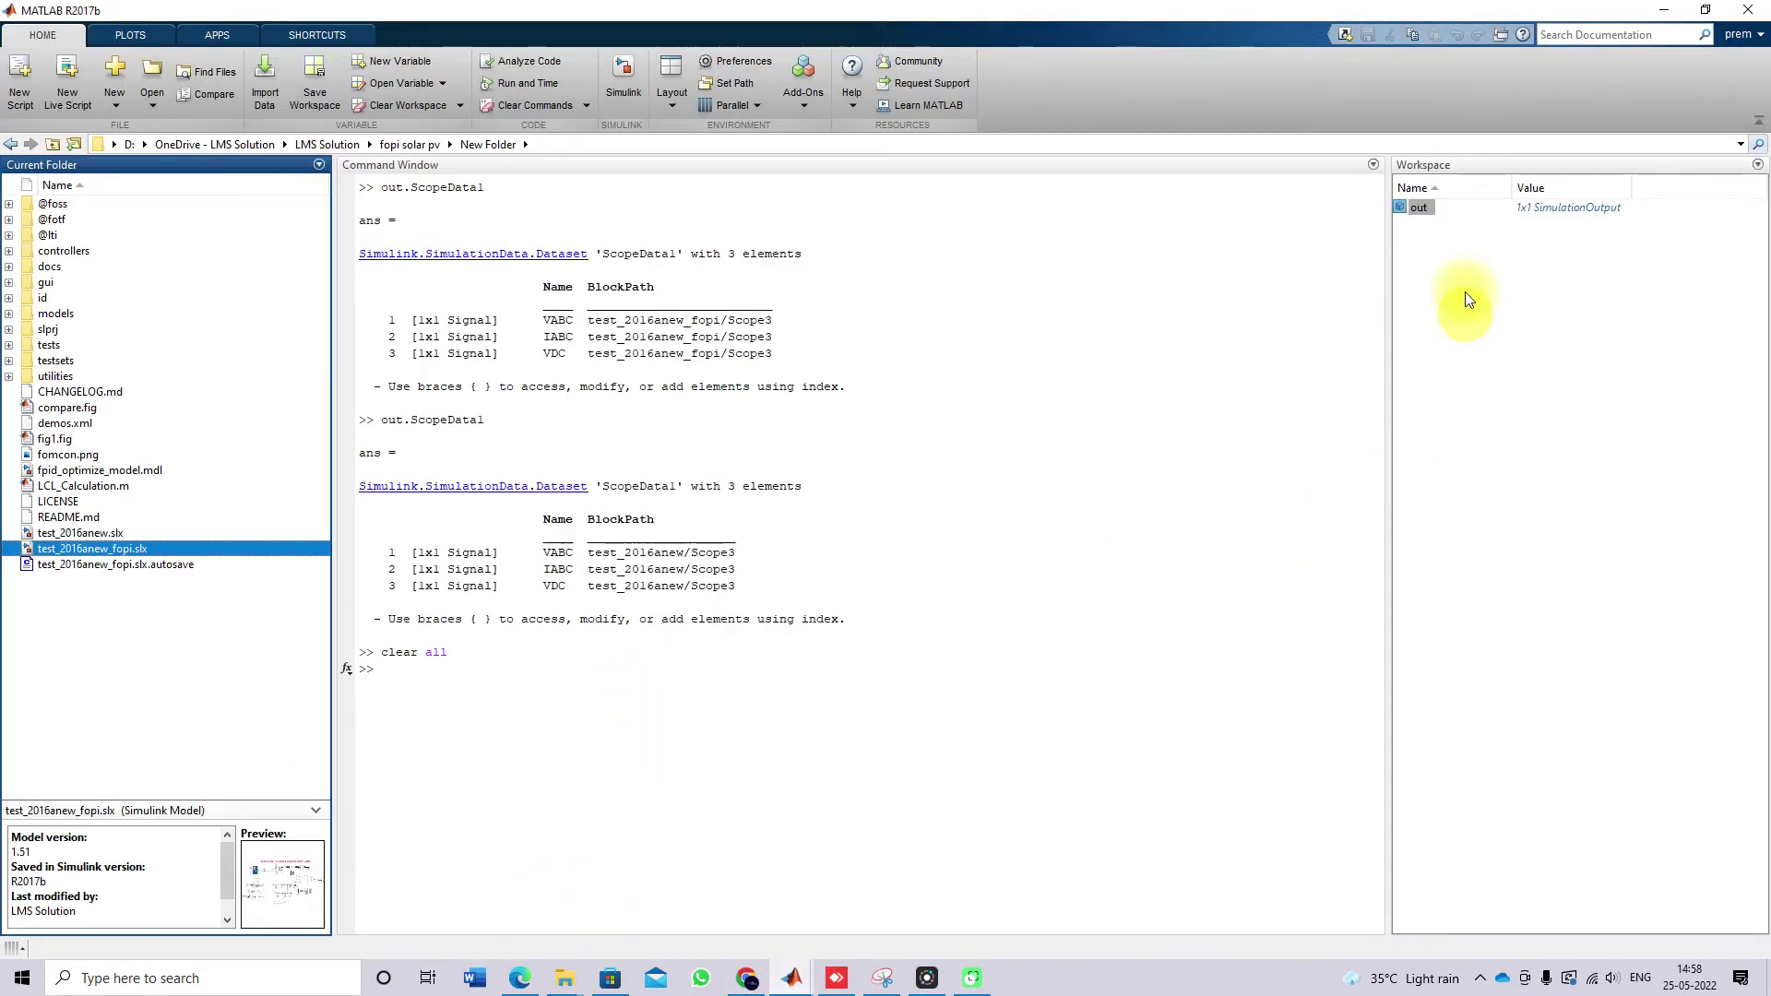
double_click(1412, 208)
drag(399, 250, 401, 892)
key(Return)
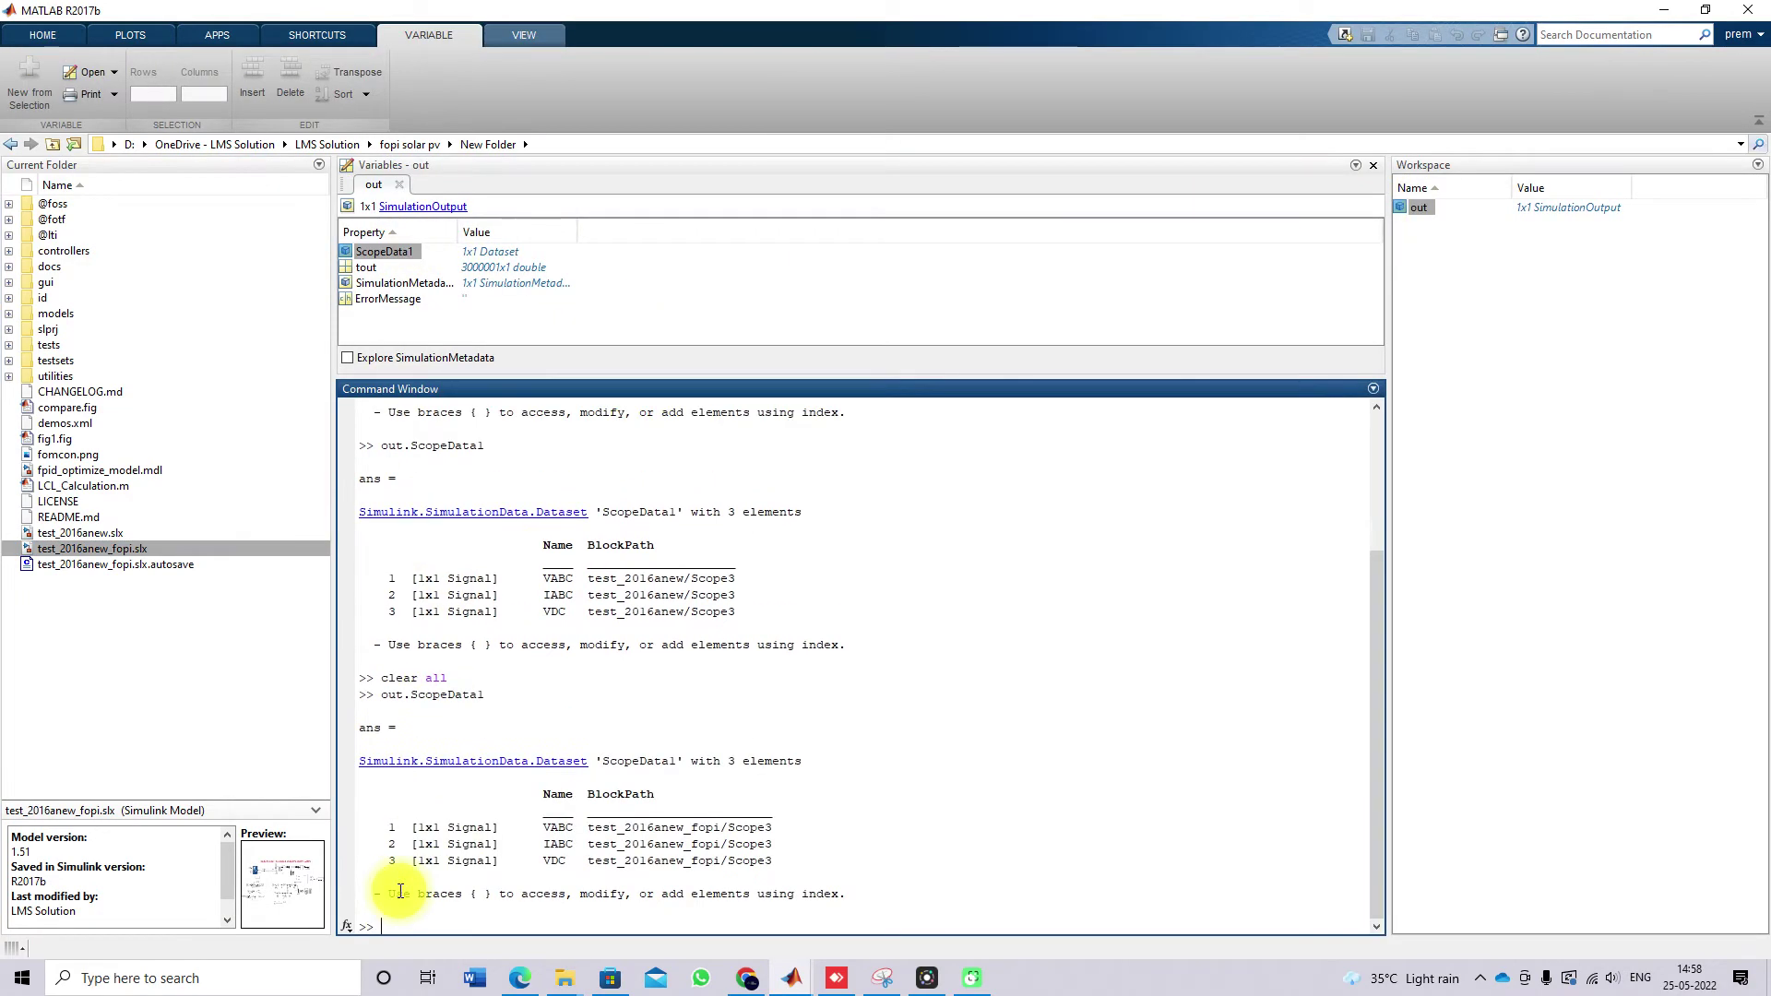
Check the data logging settings in Scope3's configuration properties, including the workspace variable name and save format.
click(800, 980)
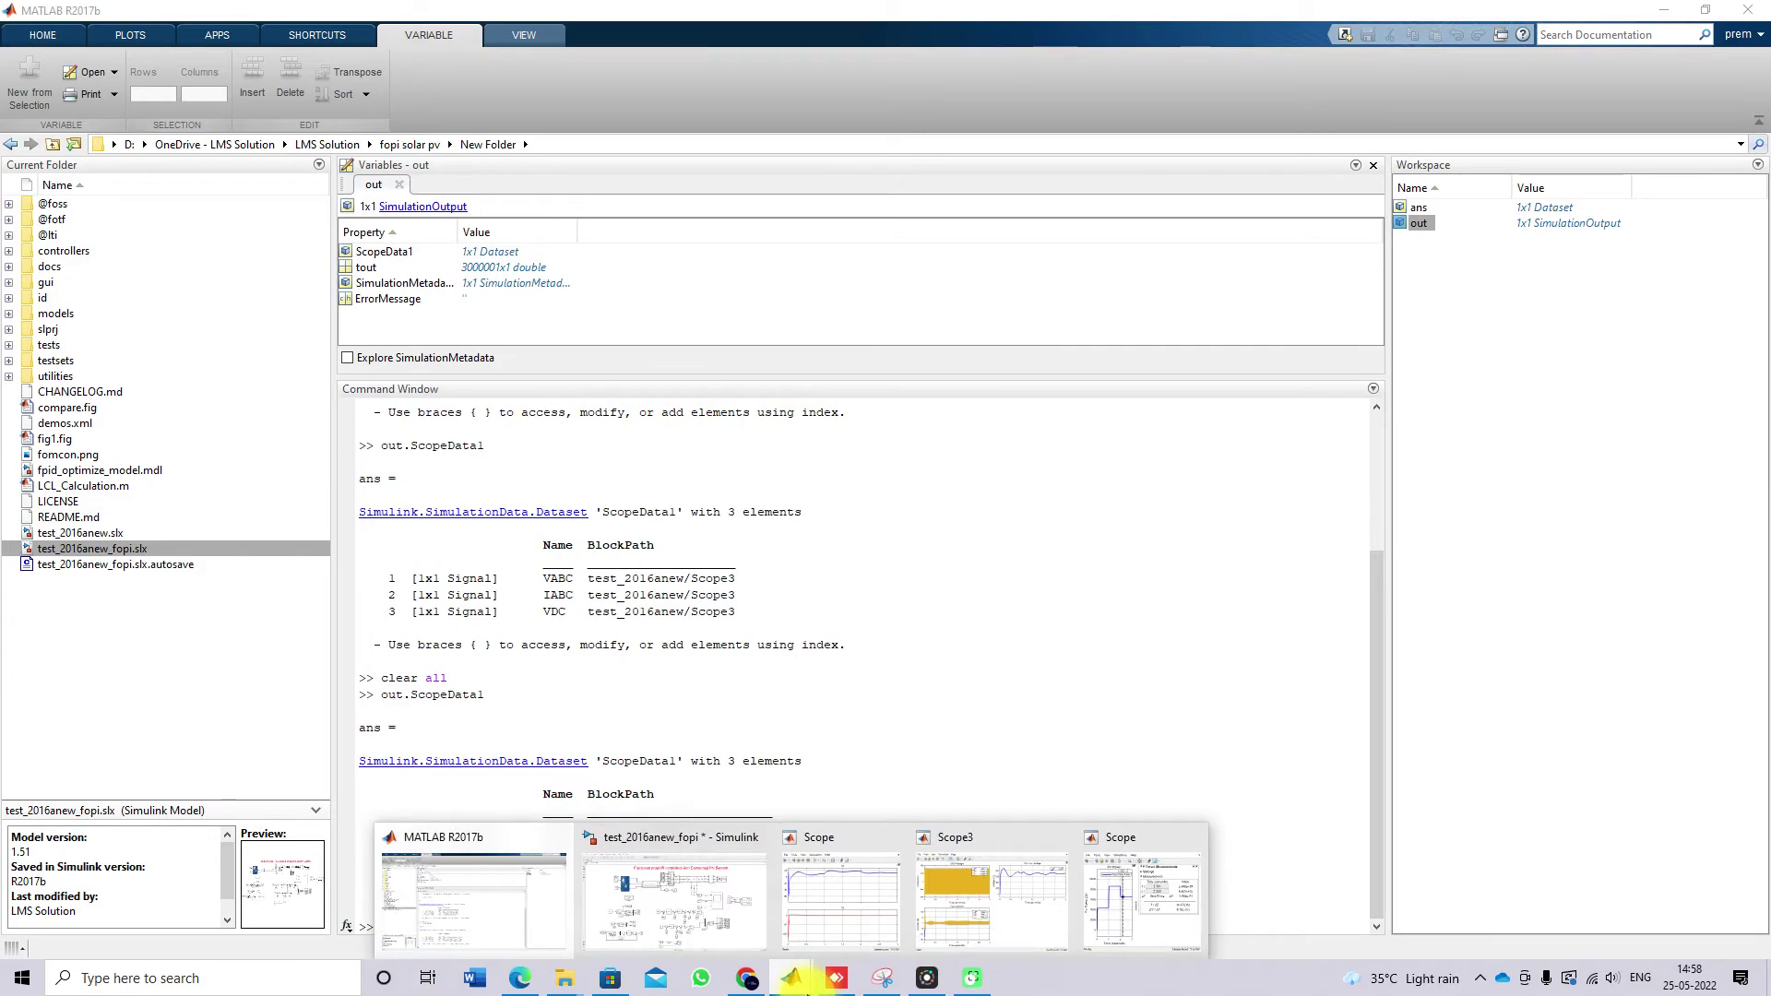
click(948, 895)
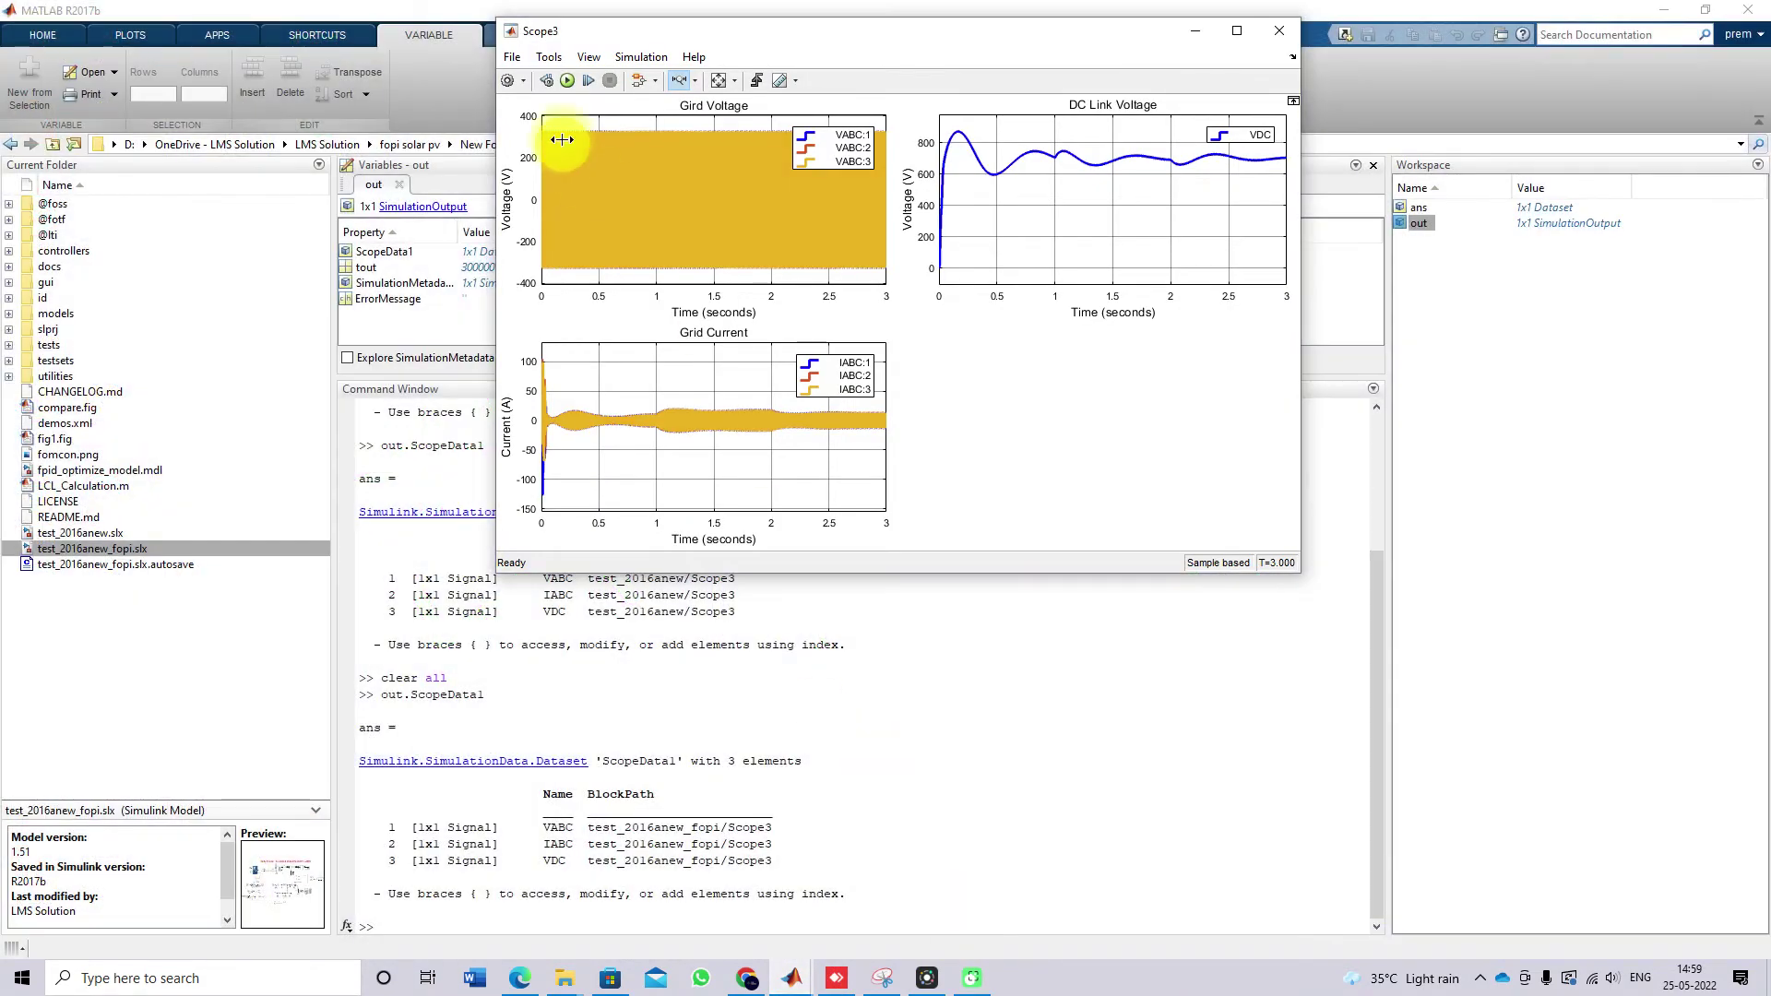
click(639, 57)
mouse_move(598, 66)
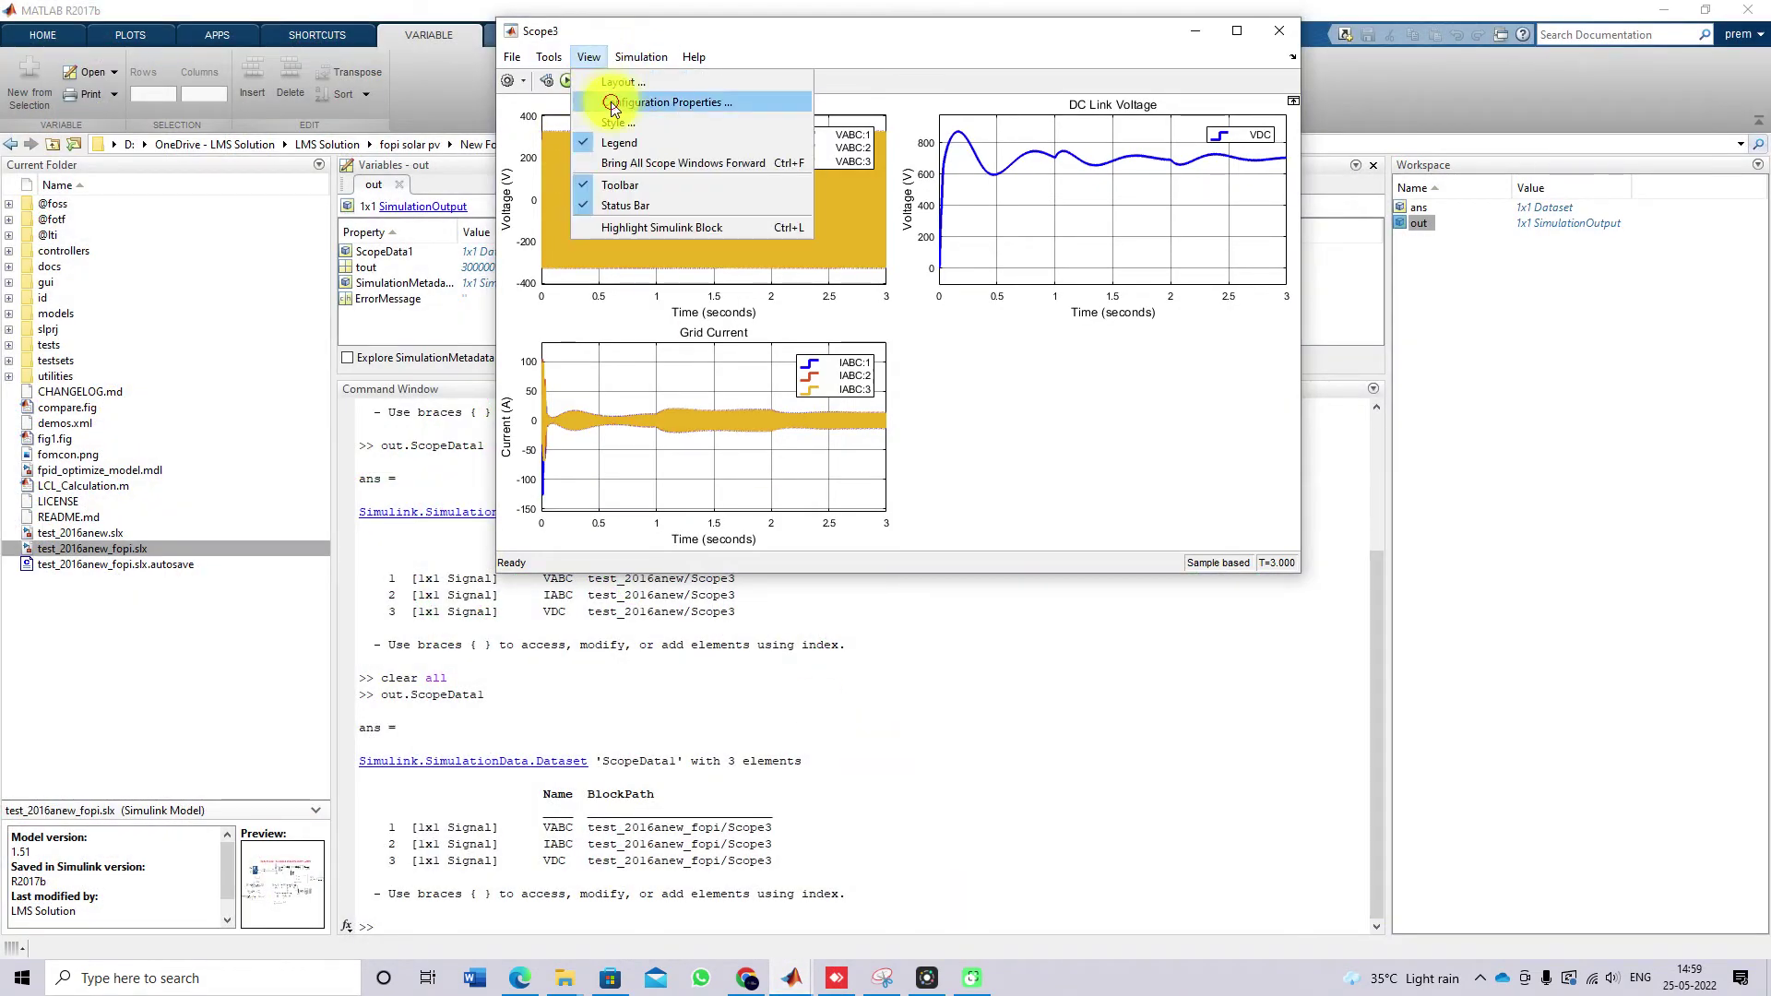
click(651, 102)
click(887, 362)
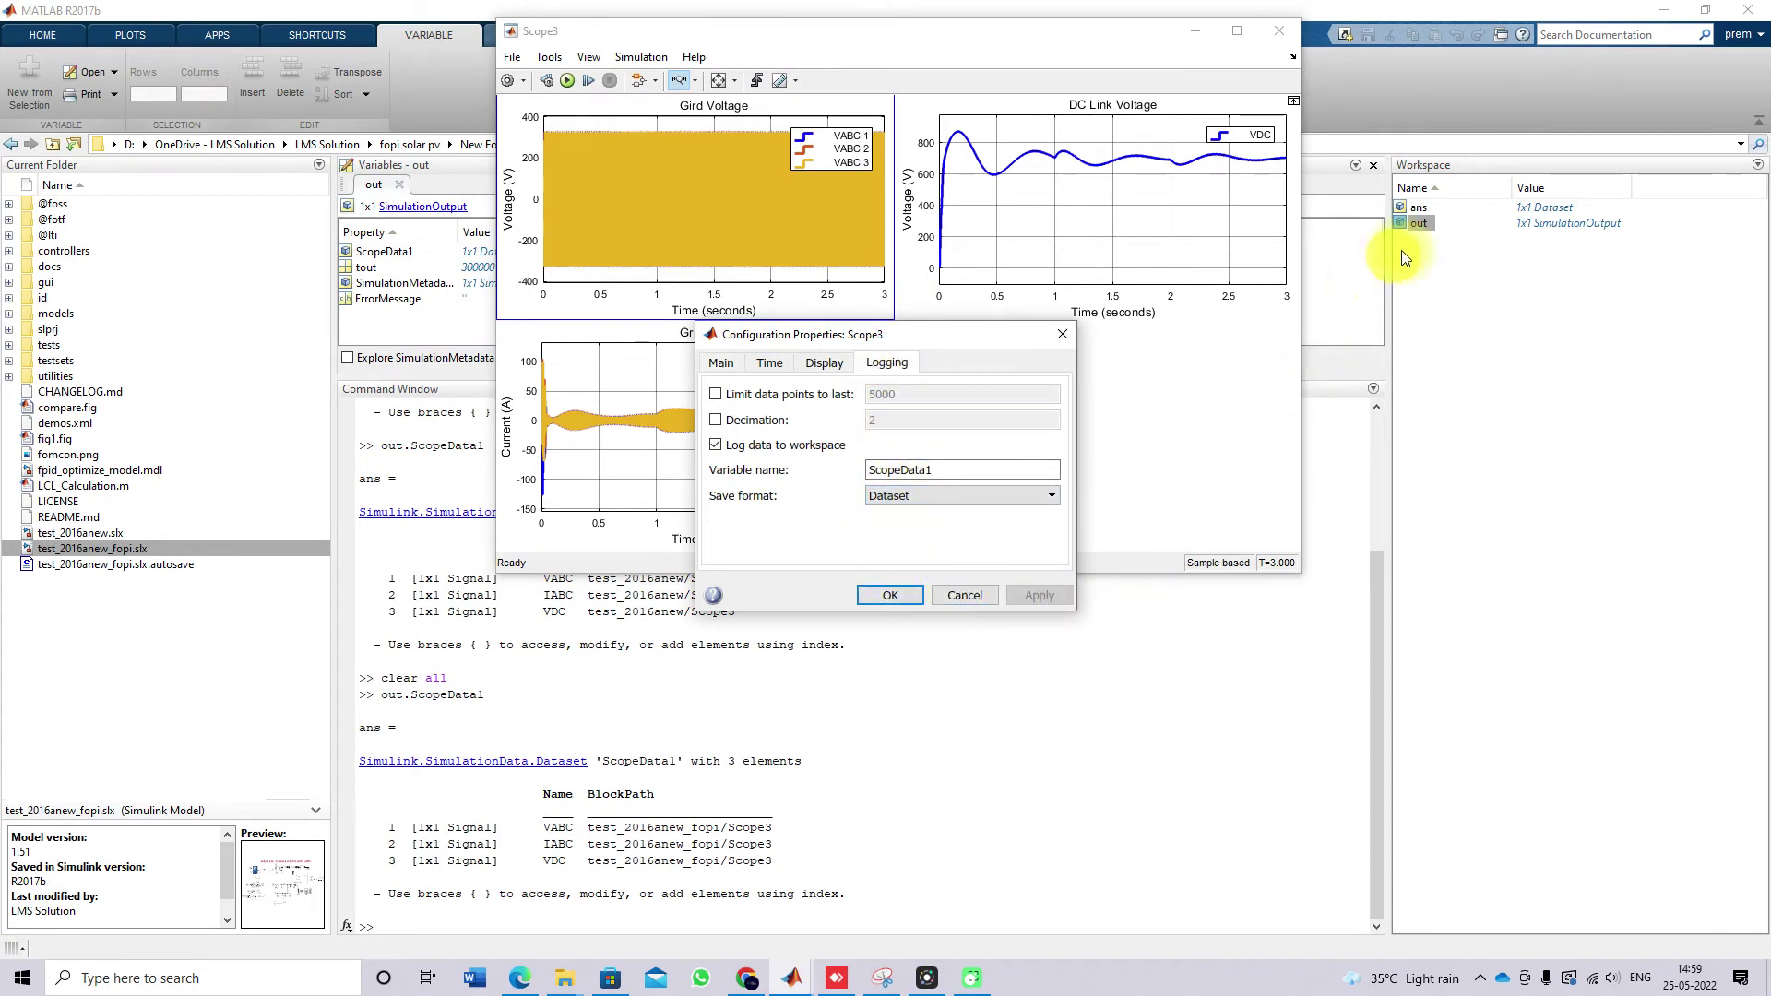
Return to the MATLAB workspace, reopen the out variable, and evaluate its ScopeData1 dataset again.
click(1431, 240)
double_click(1419, 225)
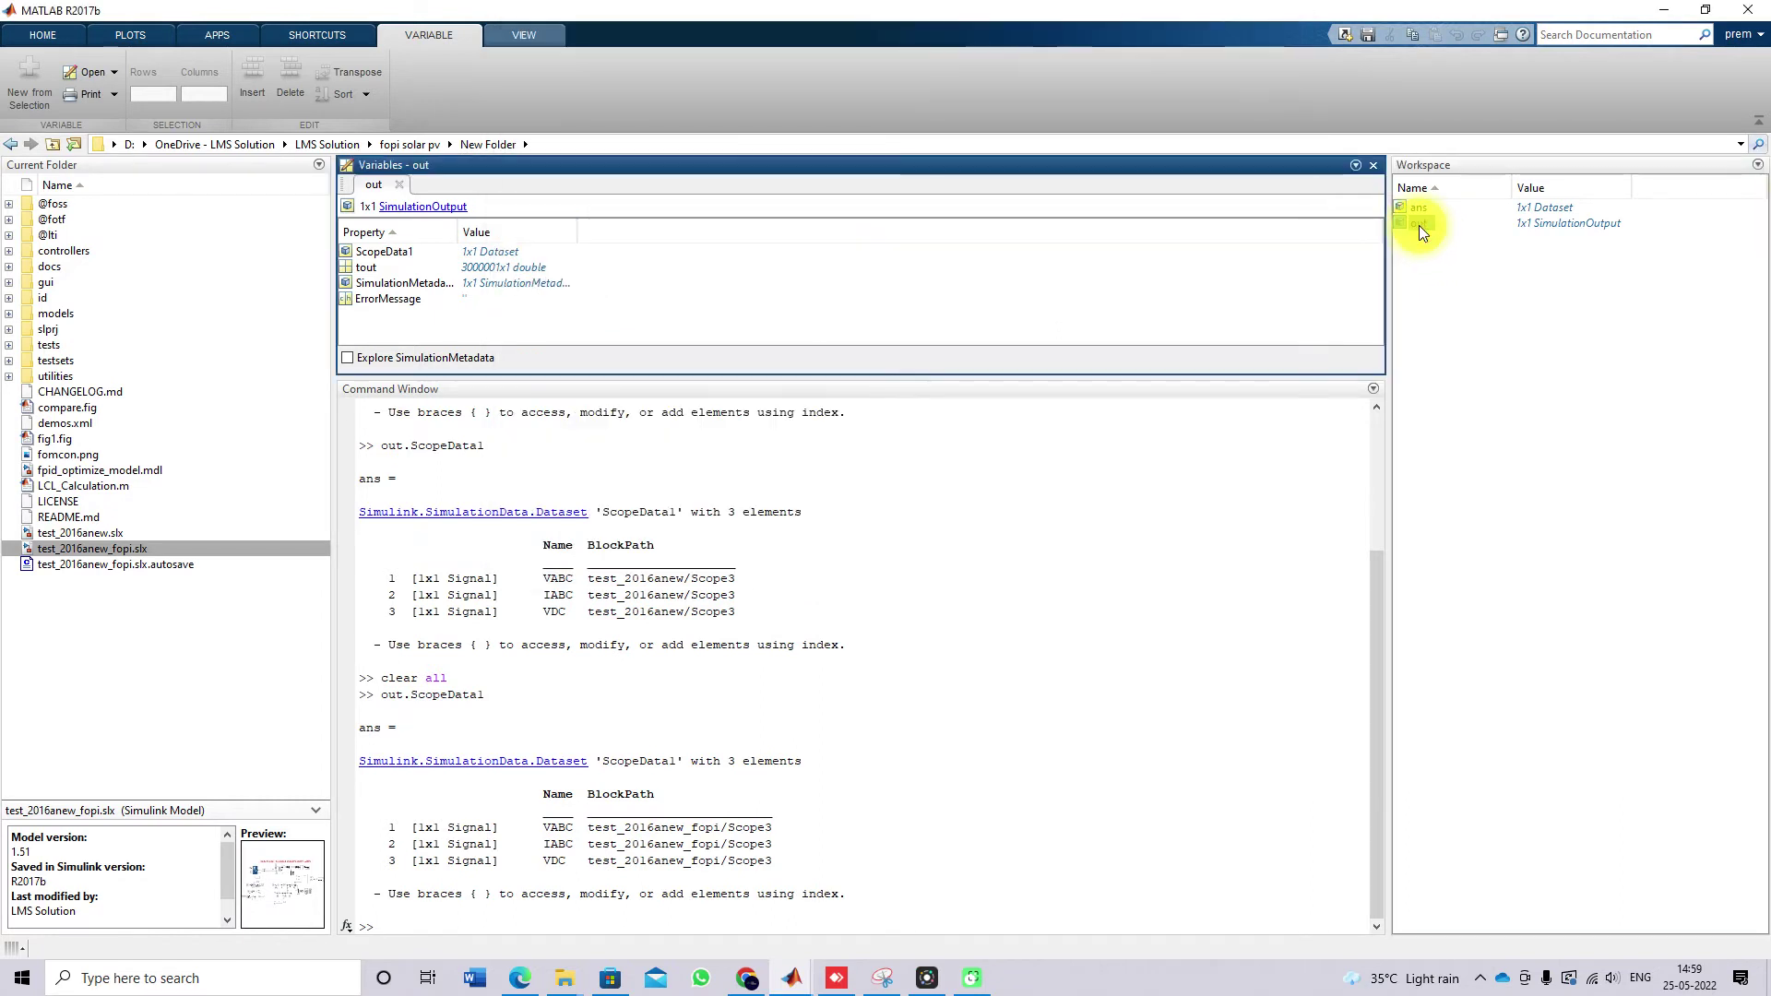
click(369, 255)
drag(401, 253, 399, 922)
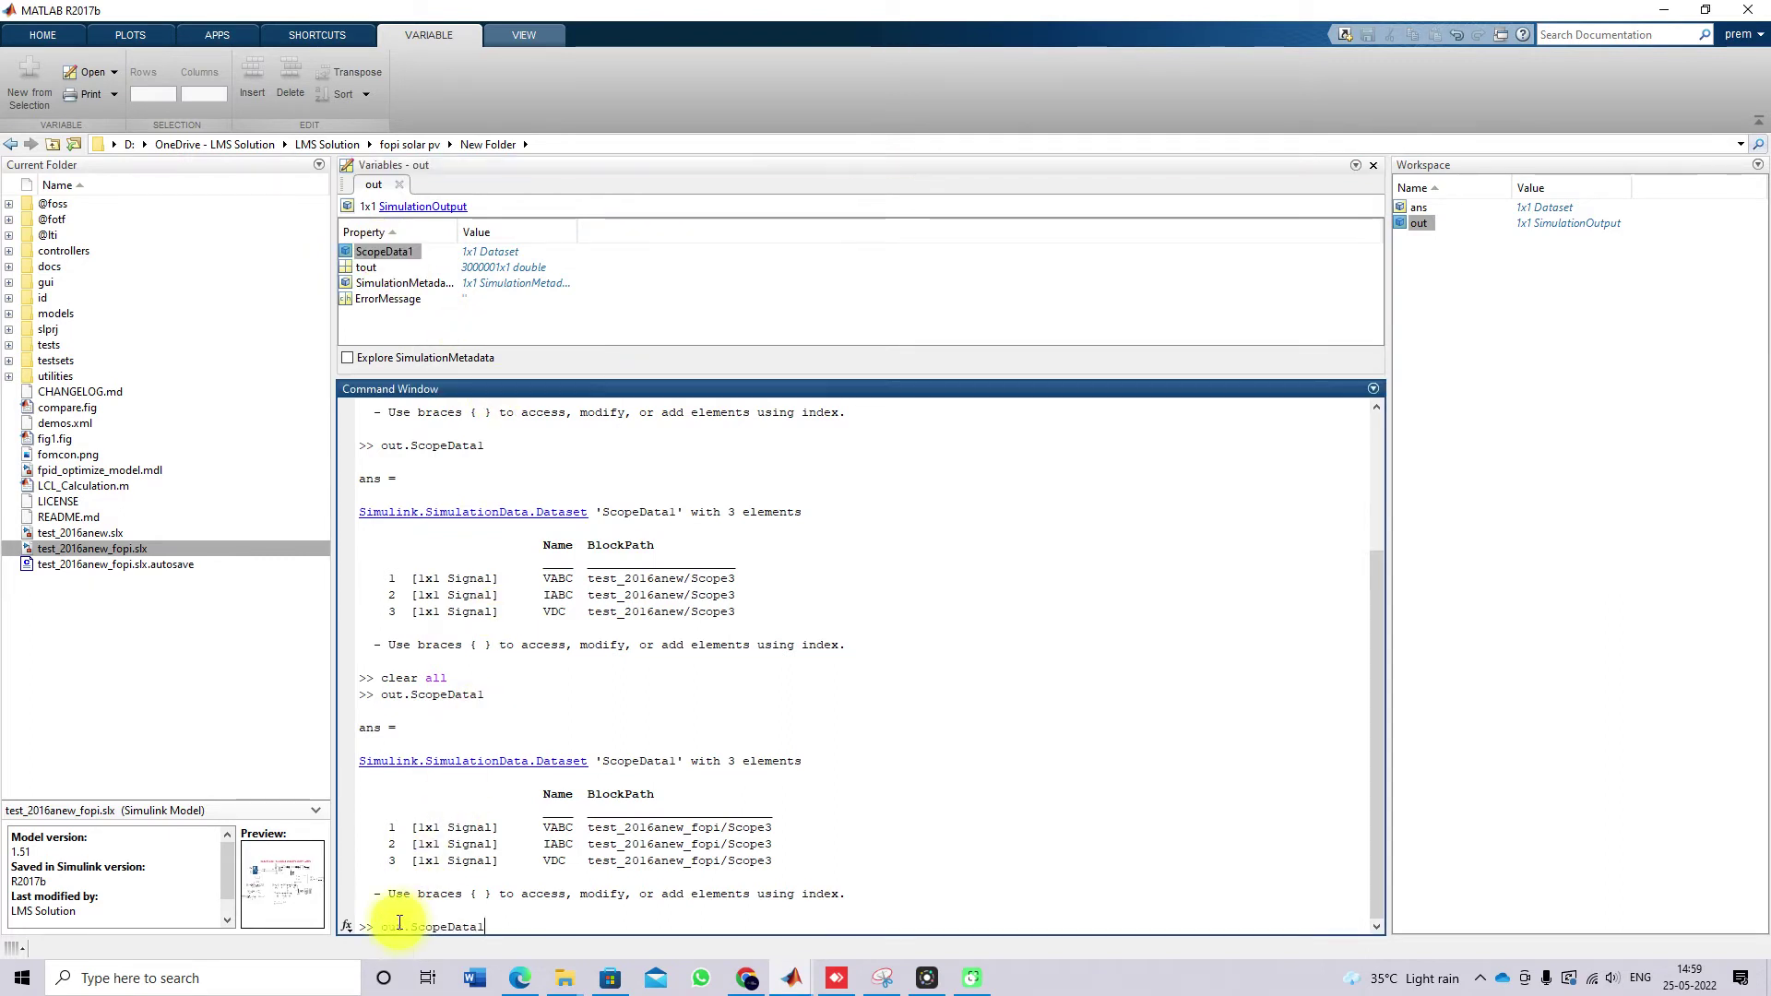
key(Return)
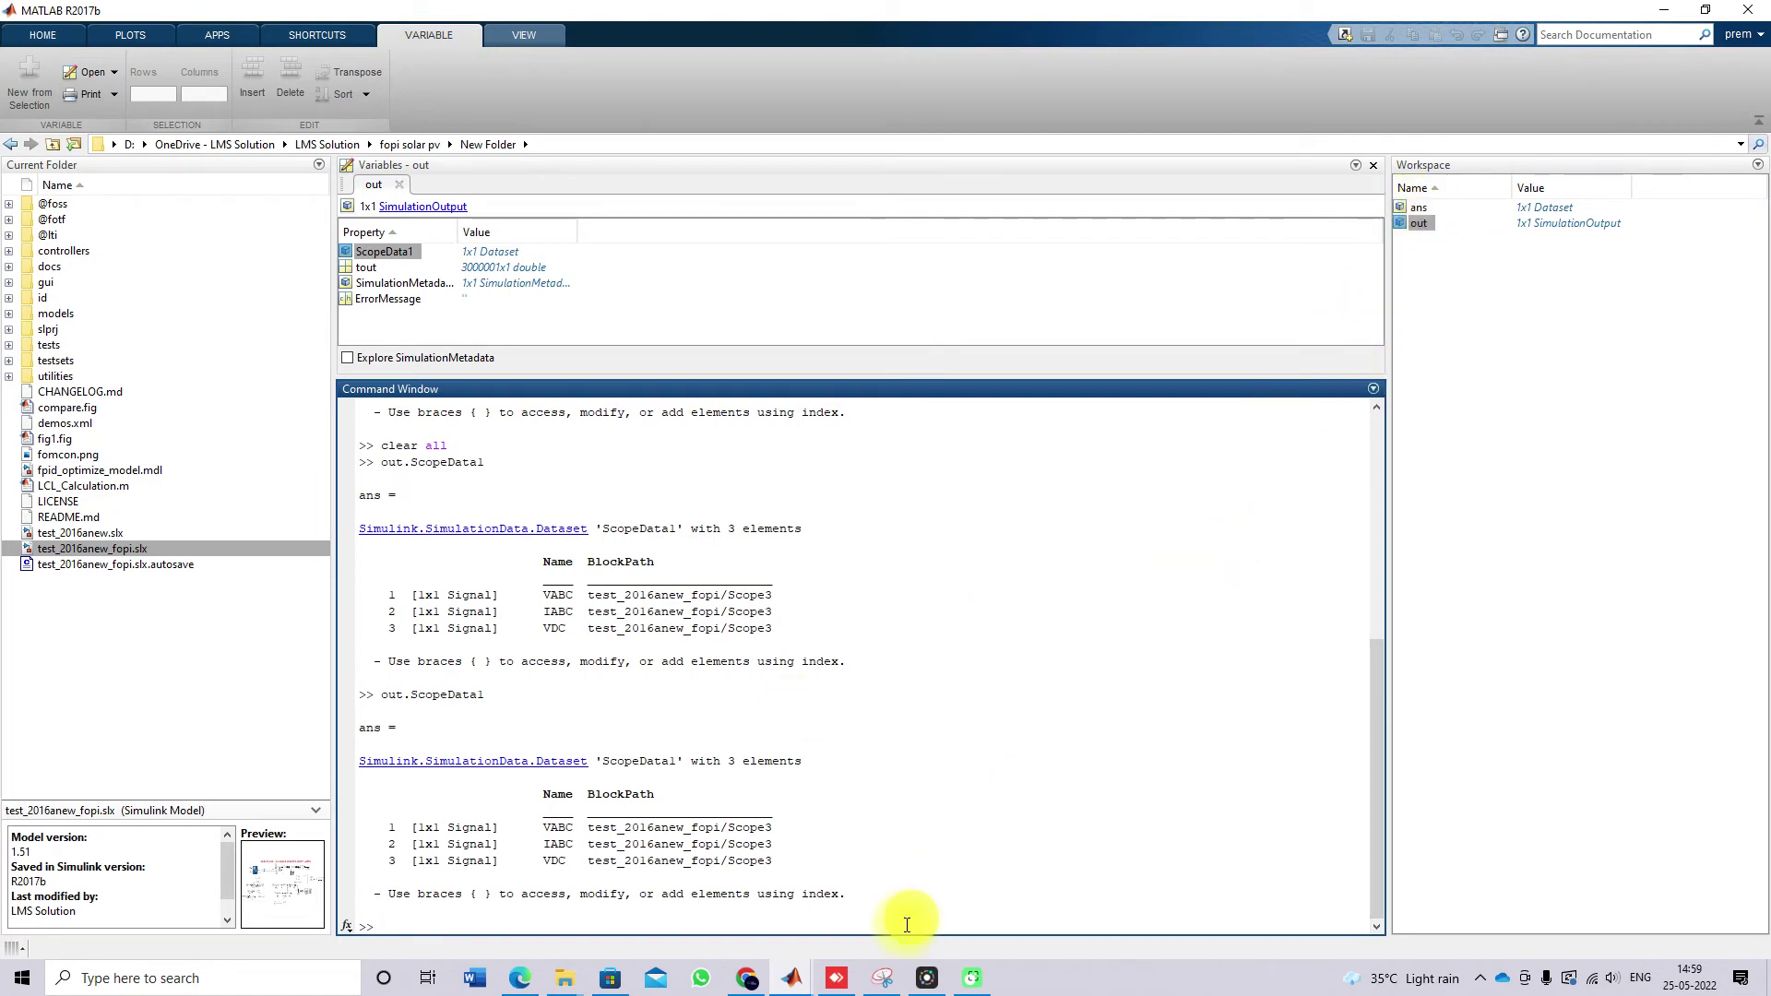
Switch to the test_2016anew_fopi model and open the FFT analysis tool from the powergui block.
click(800, 975)
click(751, 899)
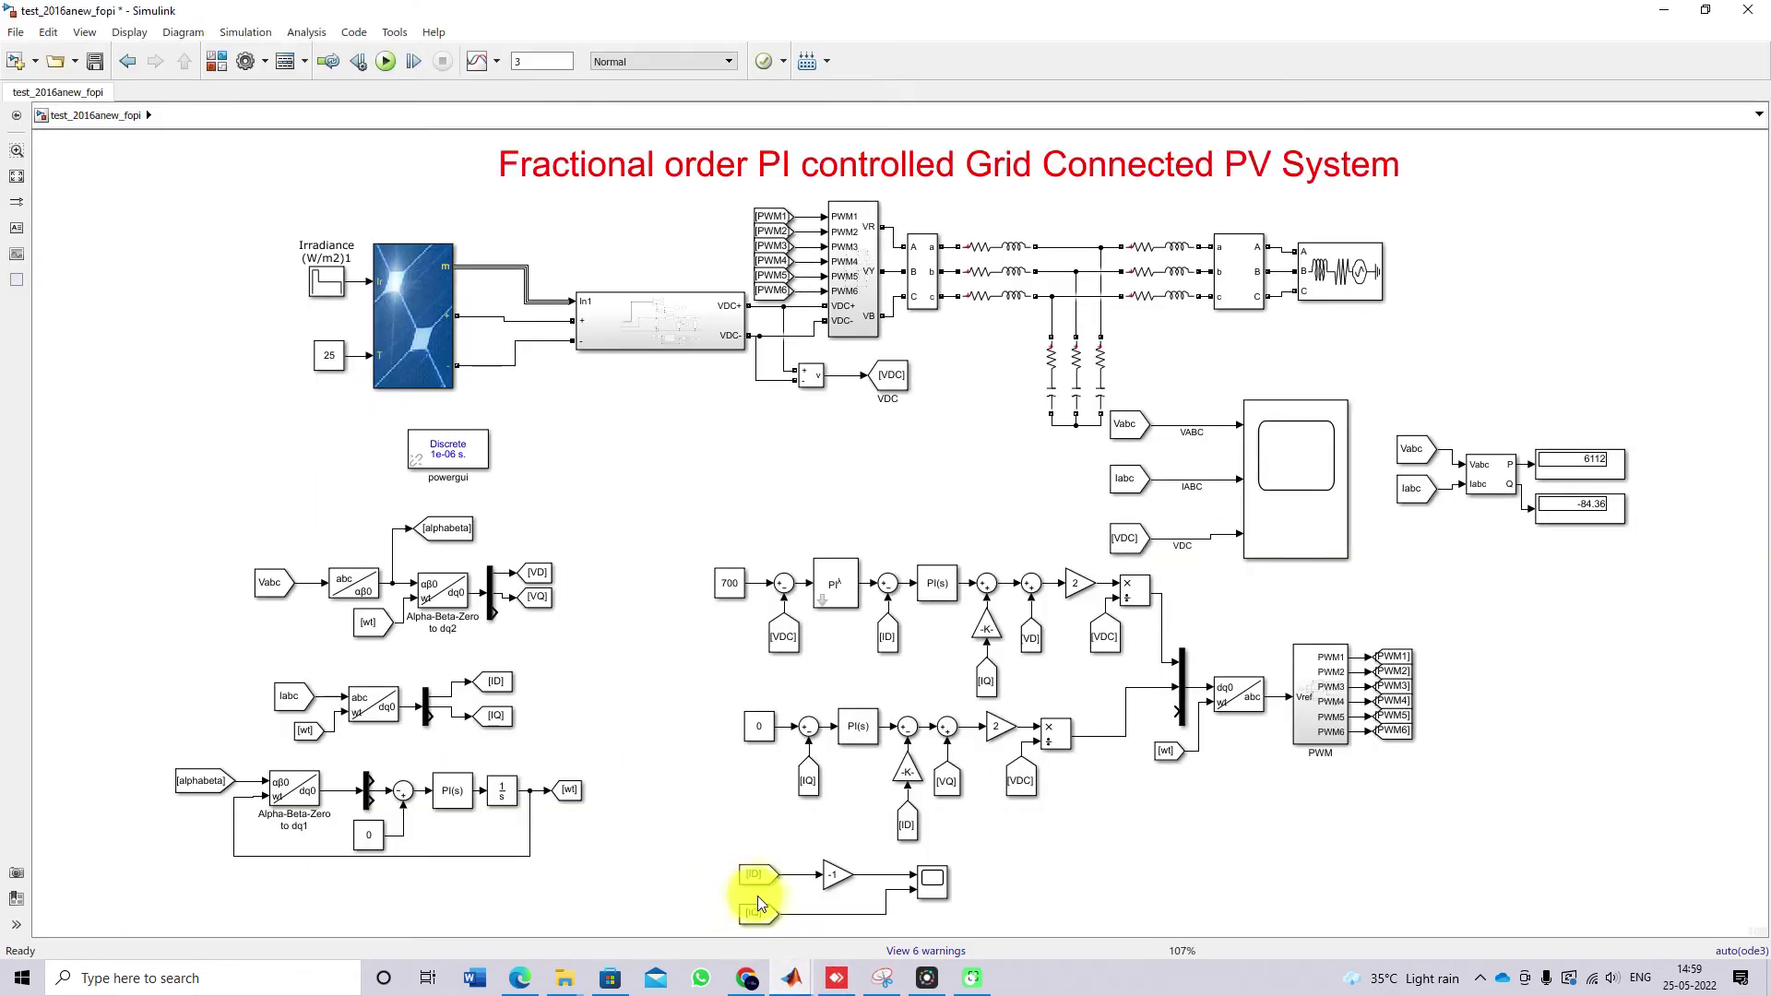
double_click(452, 449)
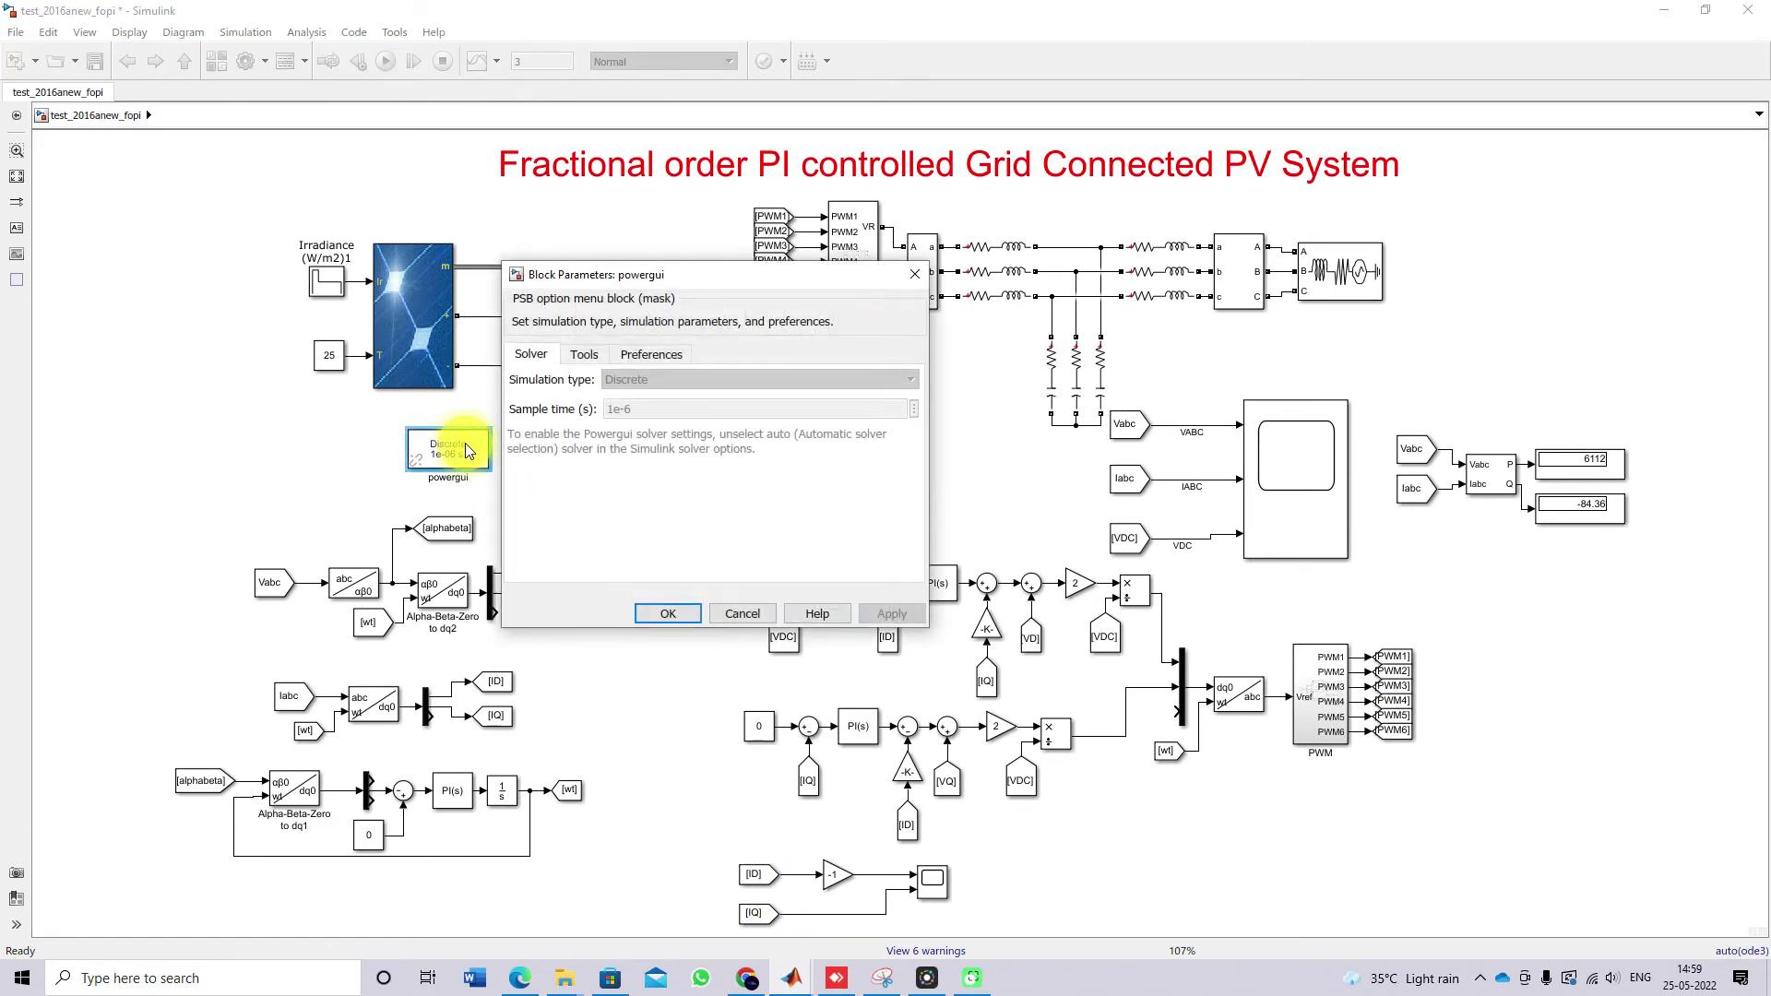
drag(637, 275, 640, 231)
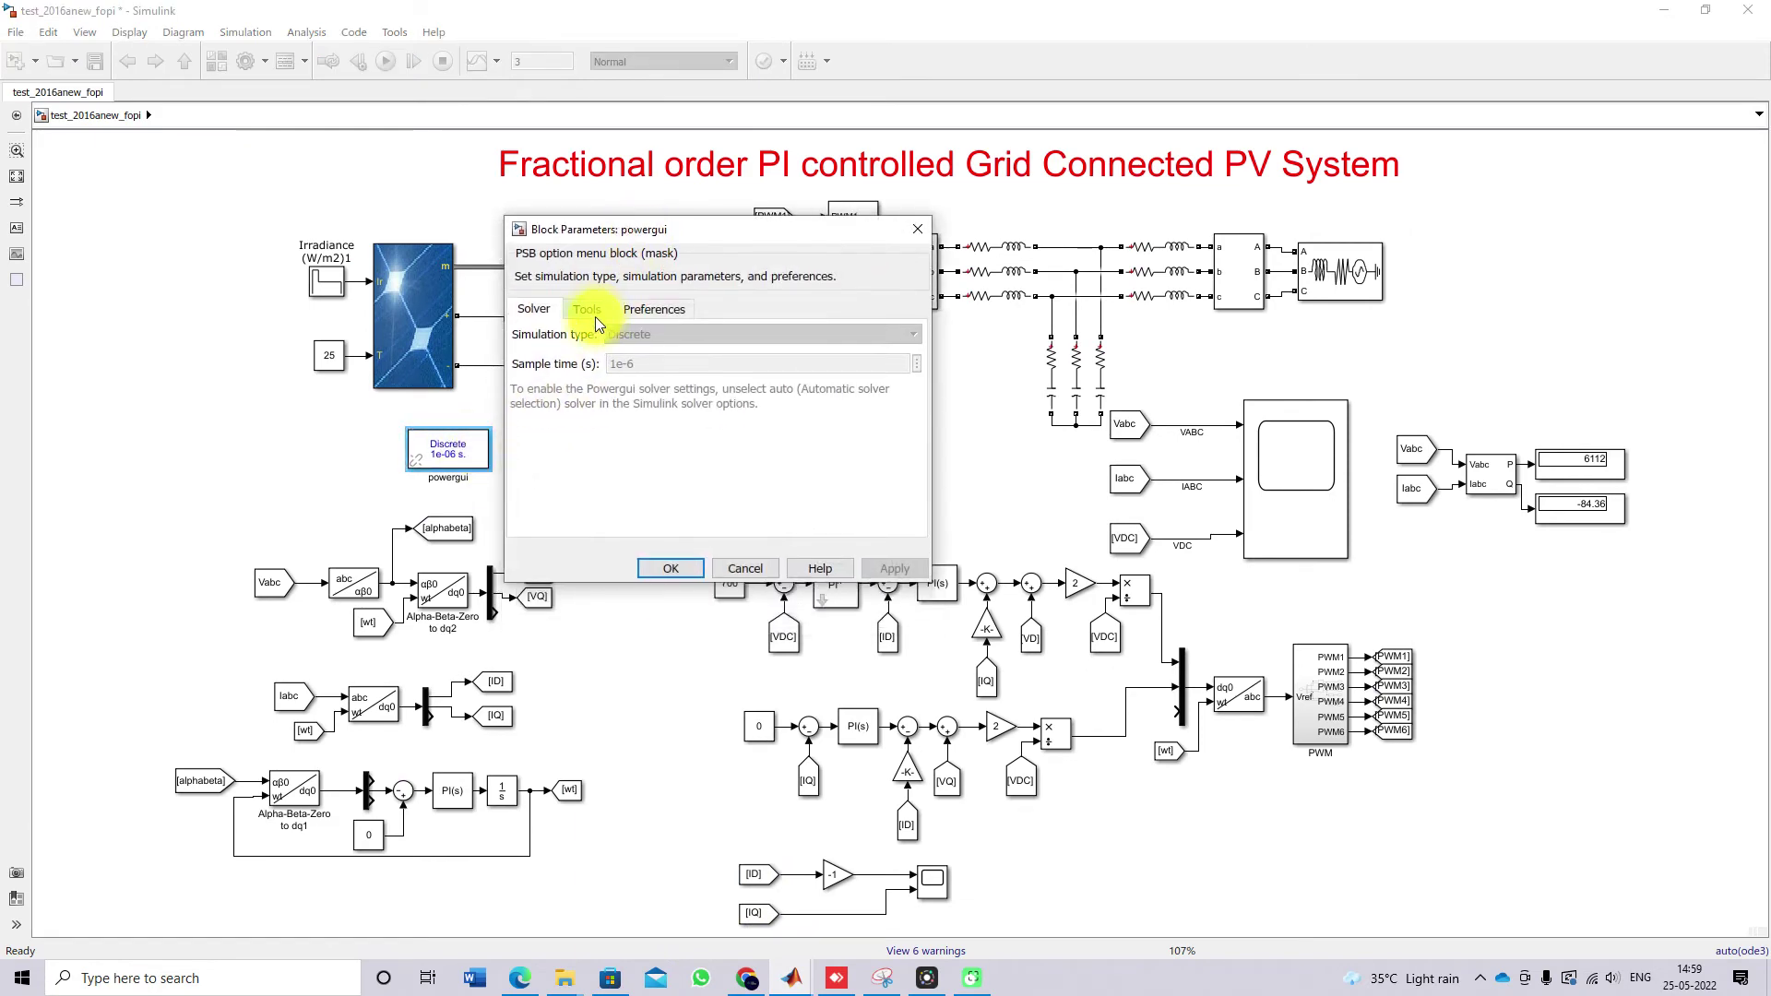
click(587, 310)
click(596, 406)
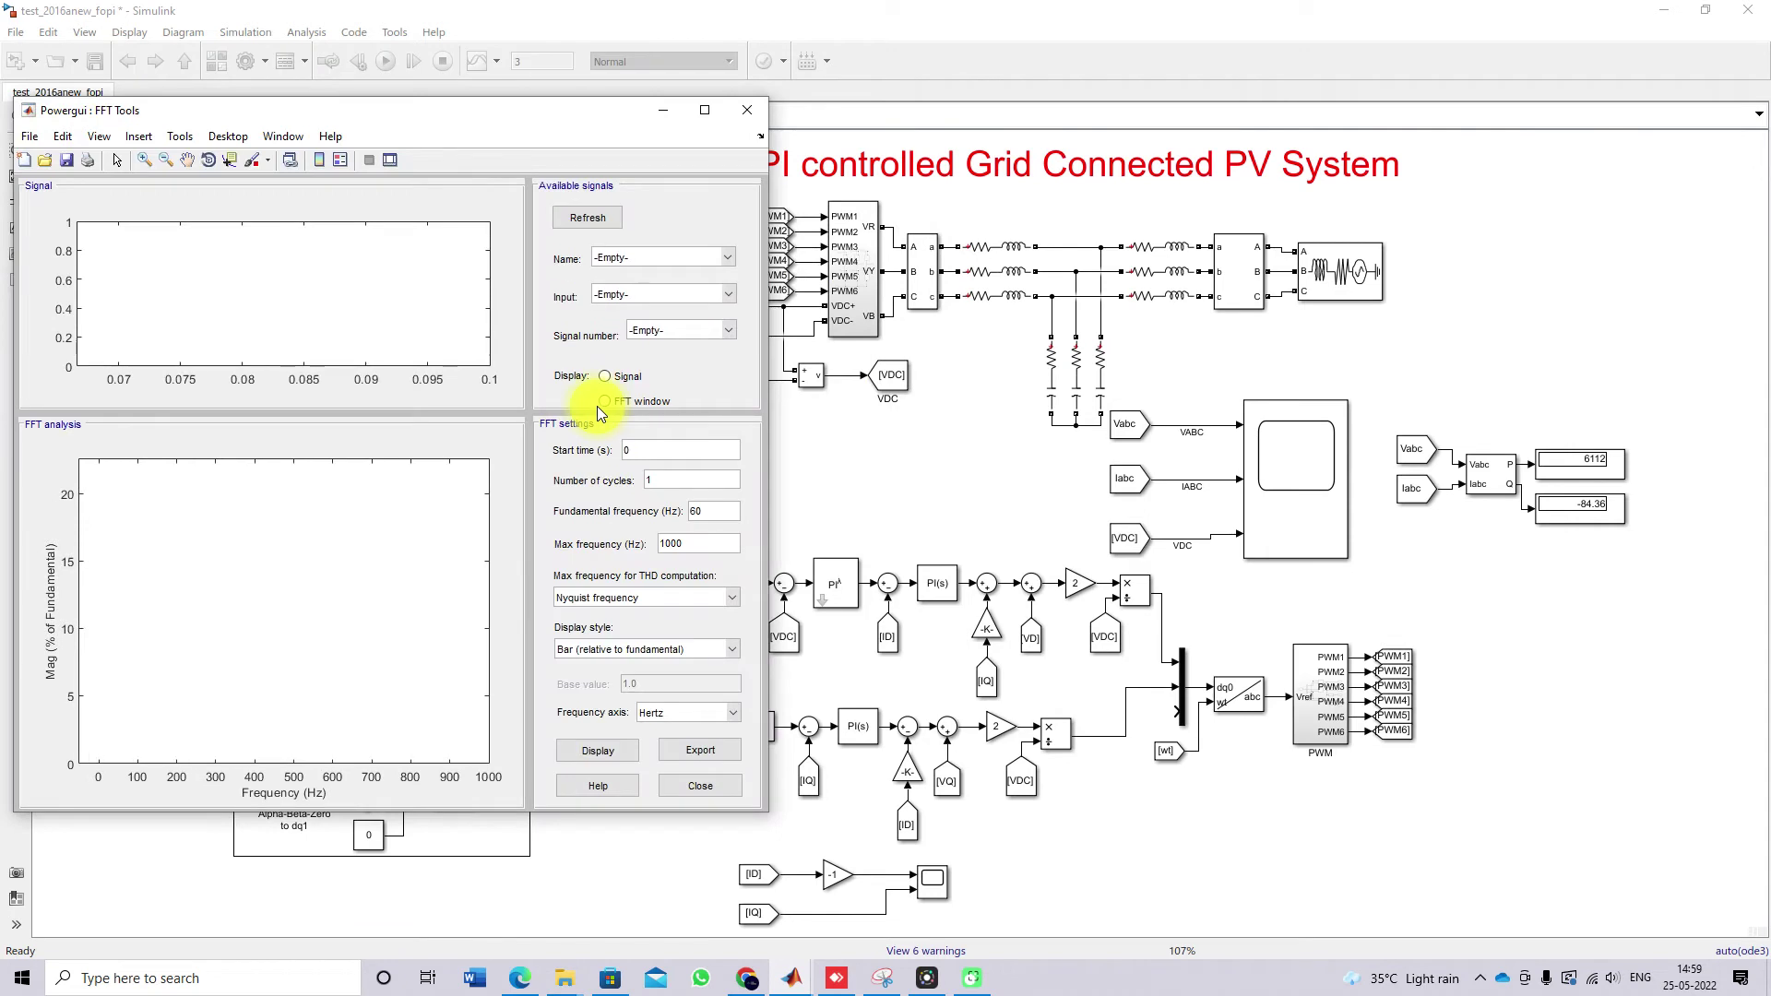
Select the IABC input, set the THD frequency limit to Same as Max frequency, and display the FFT window and spectrum from 0.8 s.
click(784, 262)
click(790, 307)
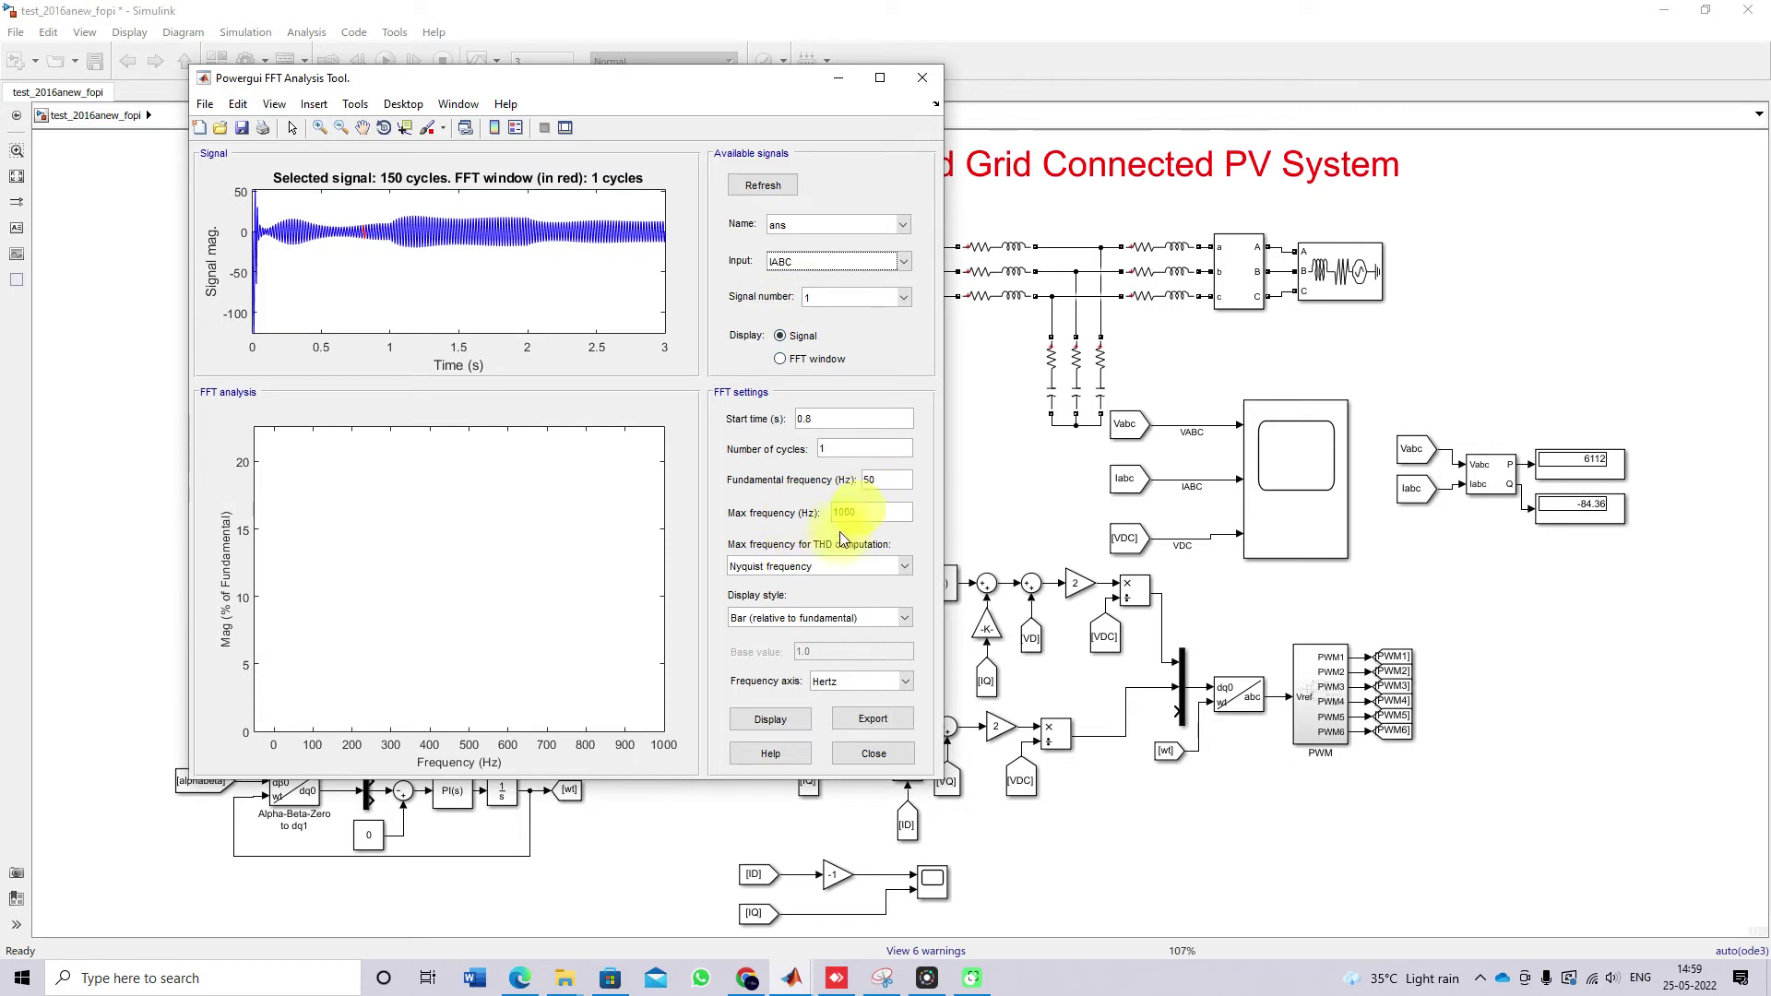
click(777, 565)
click(745, 600)
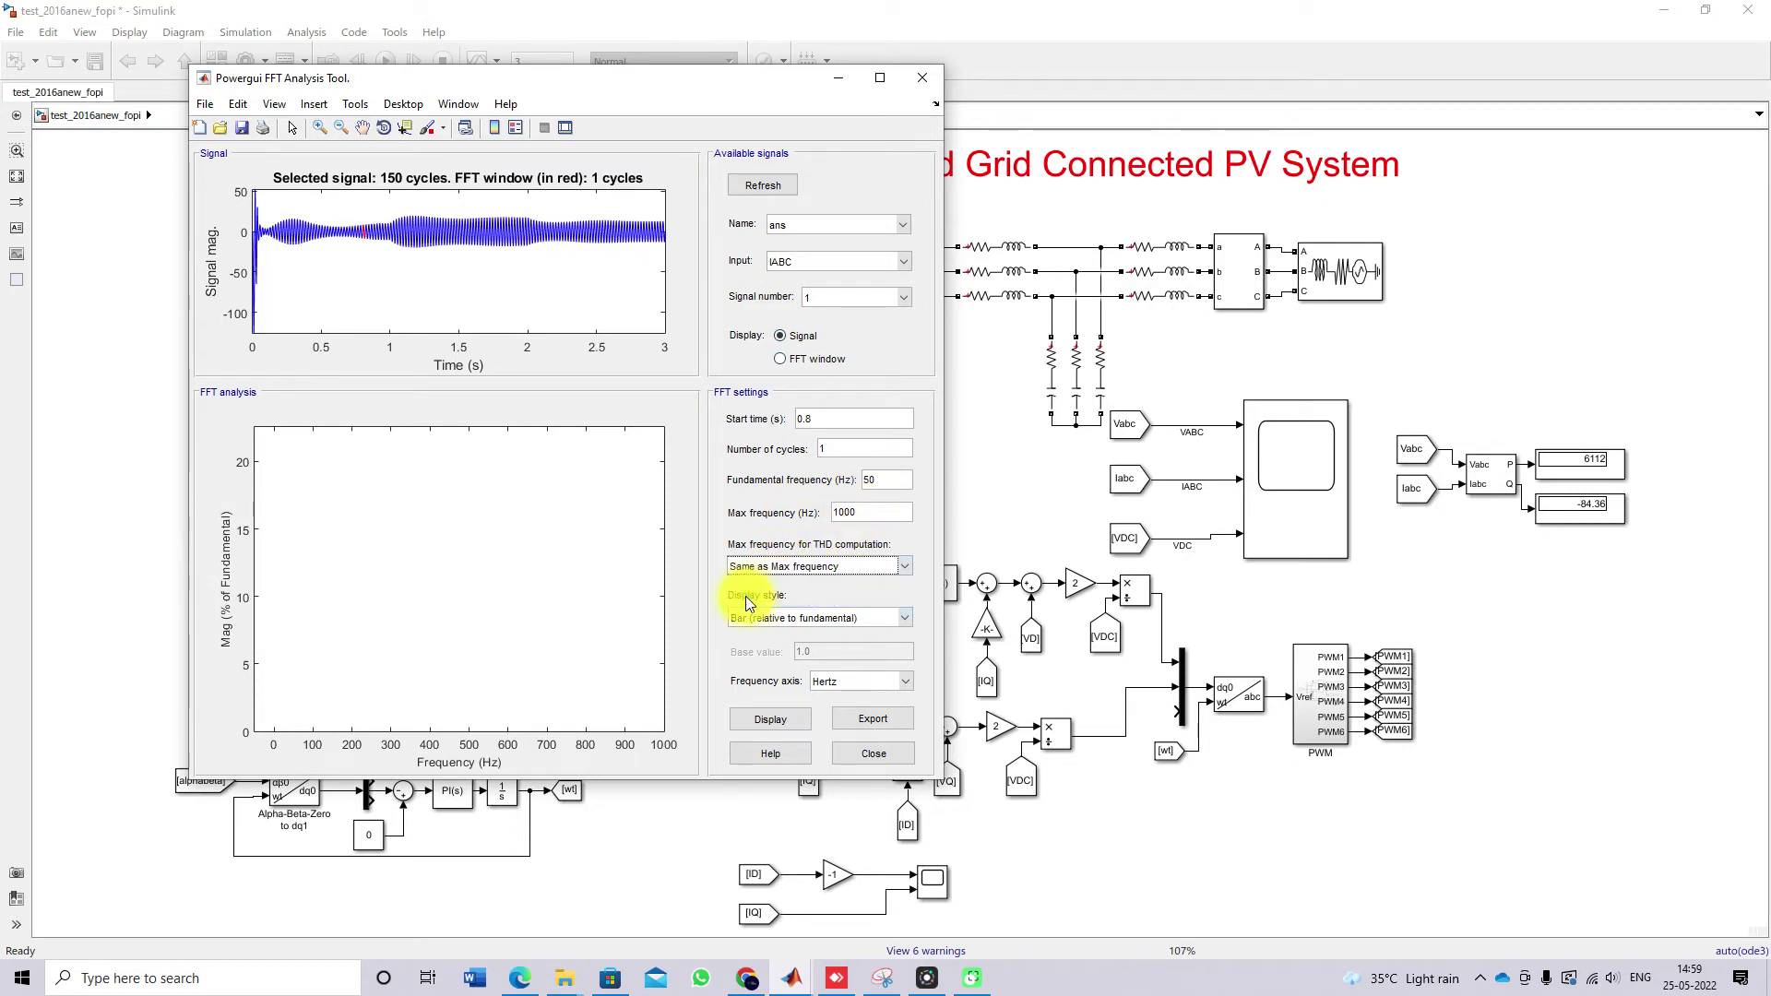
click(776, 359)
click(772, 718)
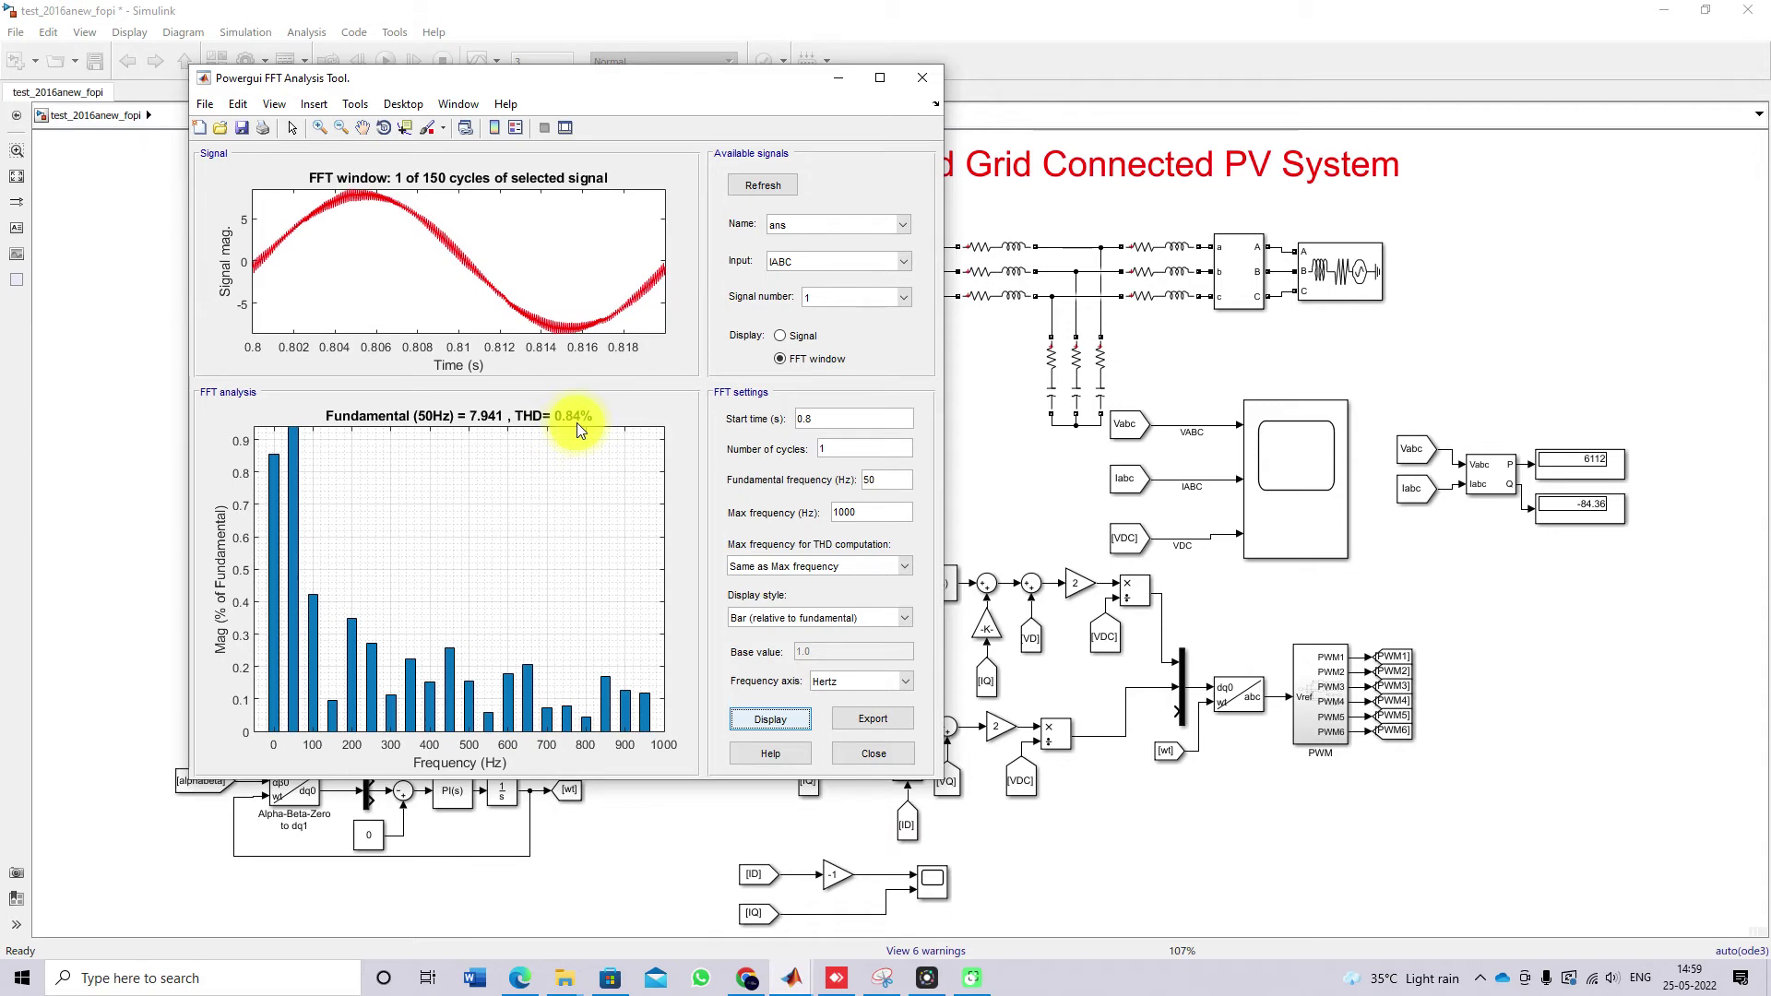
Set the FFT start time to 1.5 s and display the grid current's spectrum.
double_click(817, 420)
text(1.5)
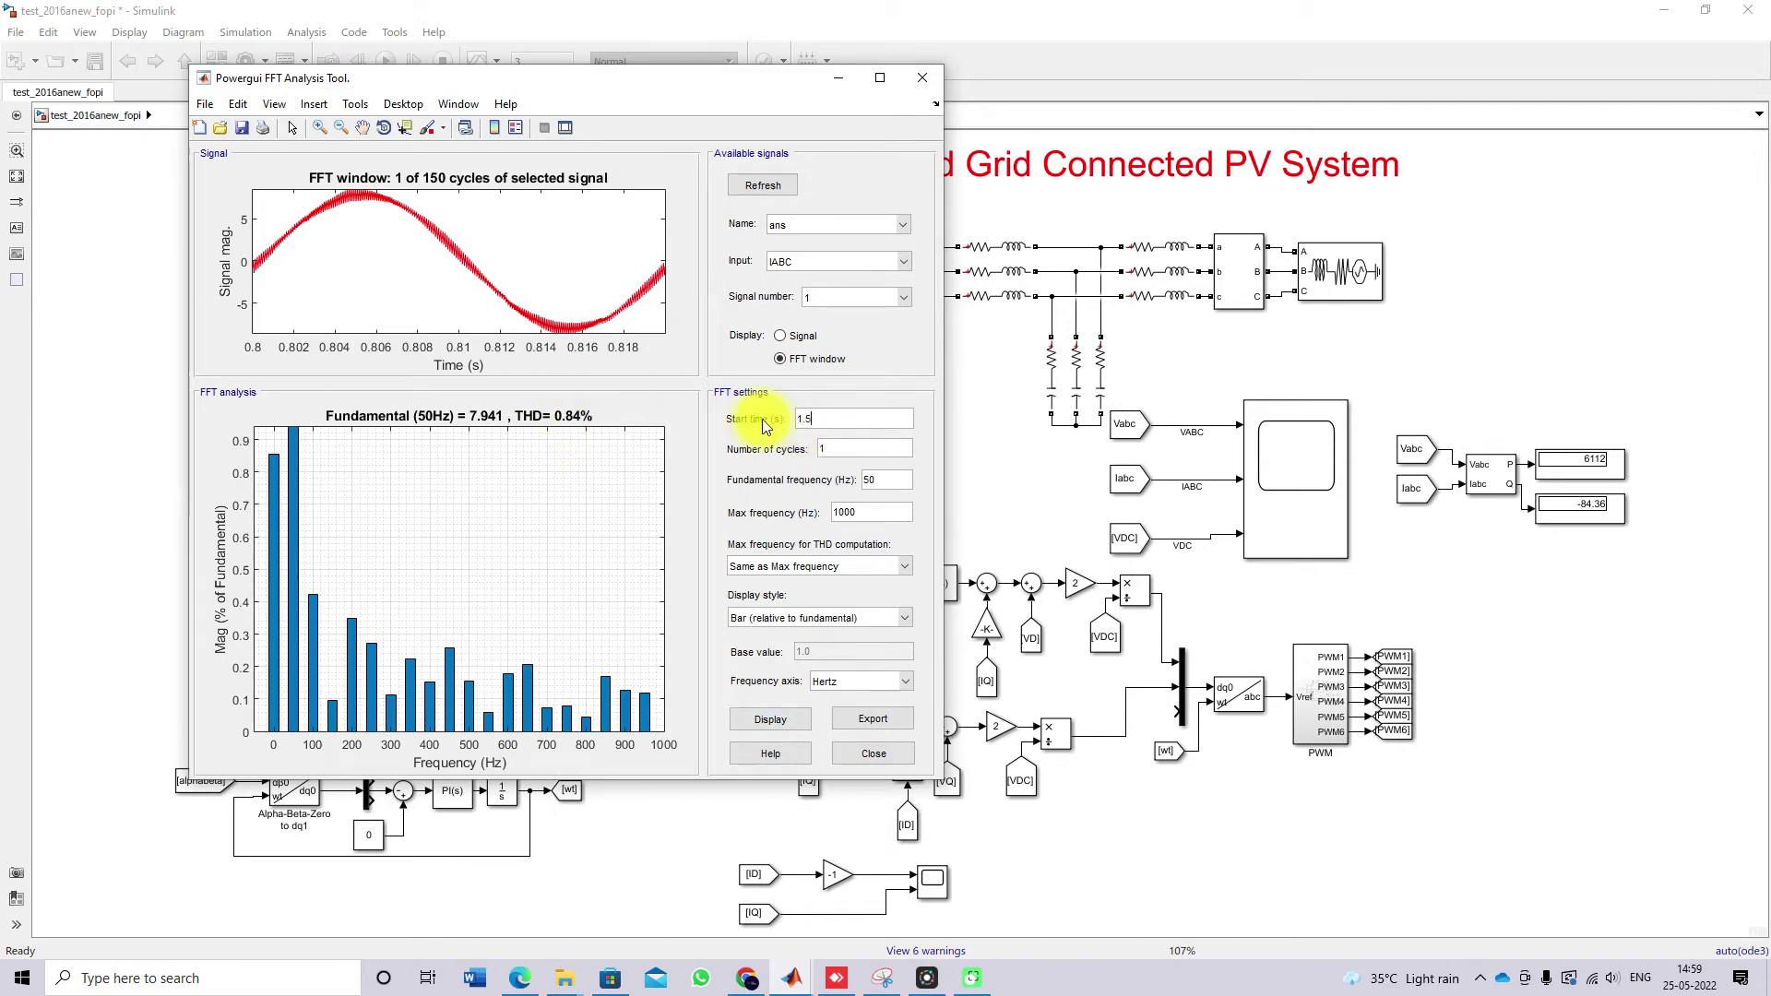
click(771, 719)
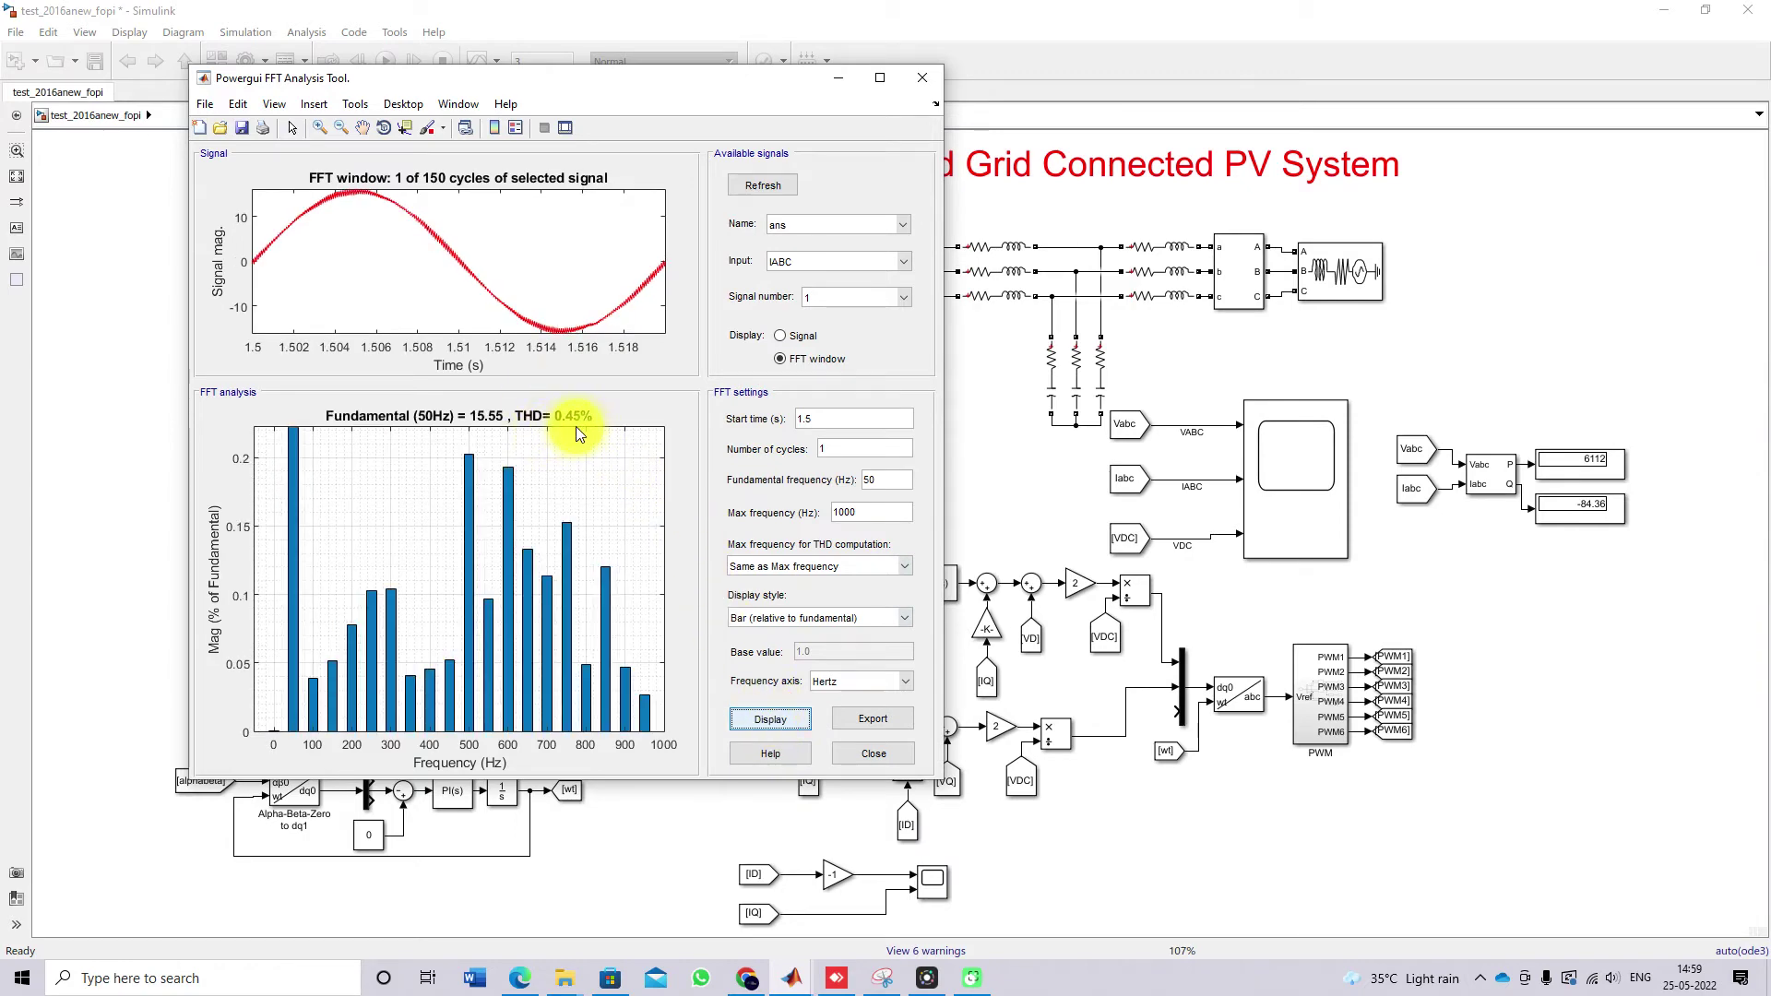
Set the FFT start time to 2.5 s and display the grid current's spectrum.
double_click(808, 418)
text(2.5)
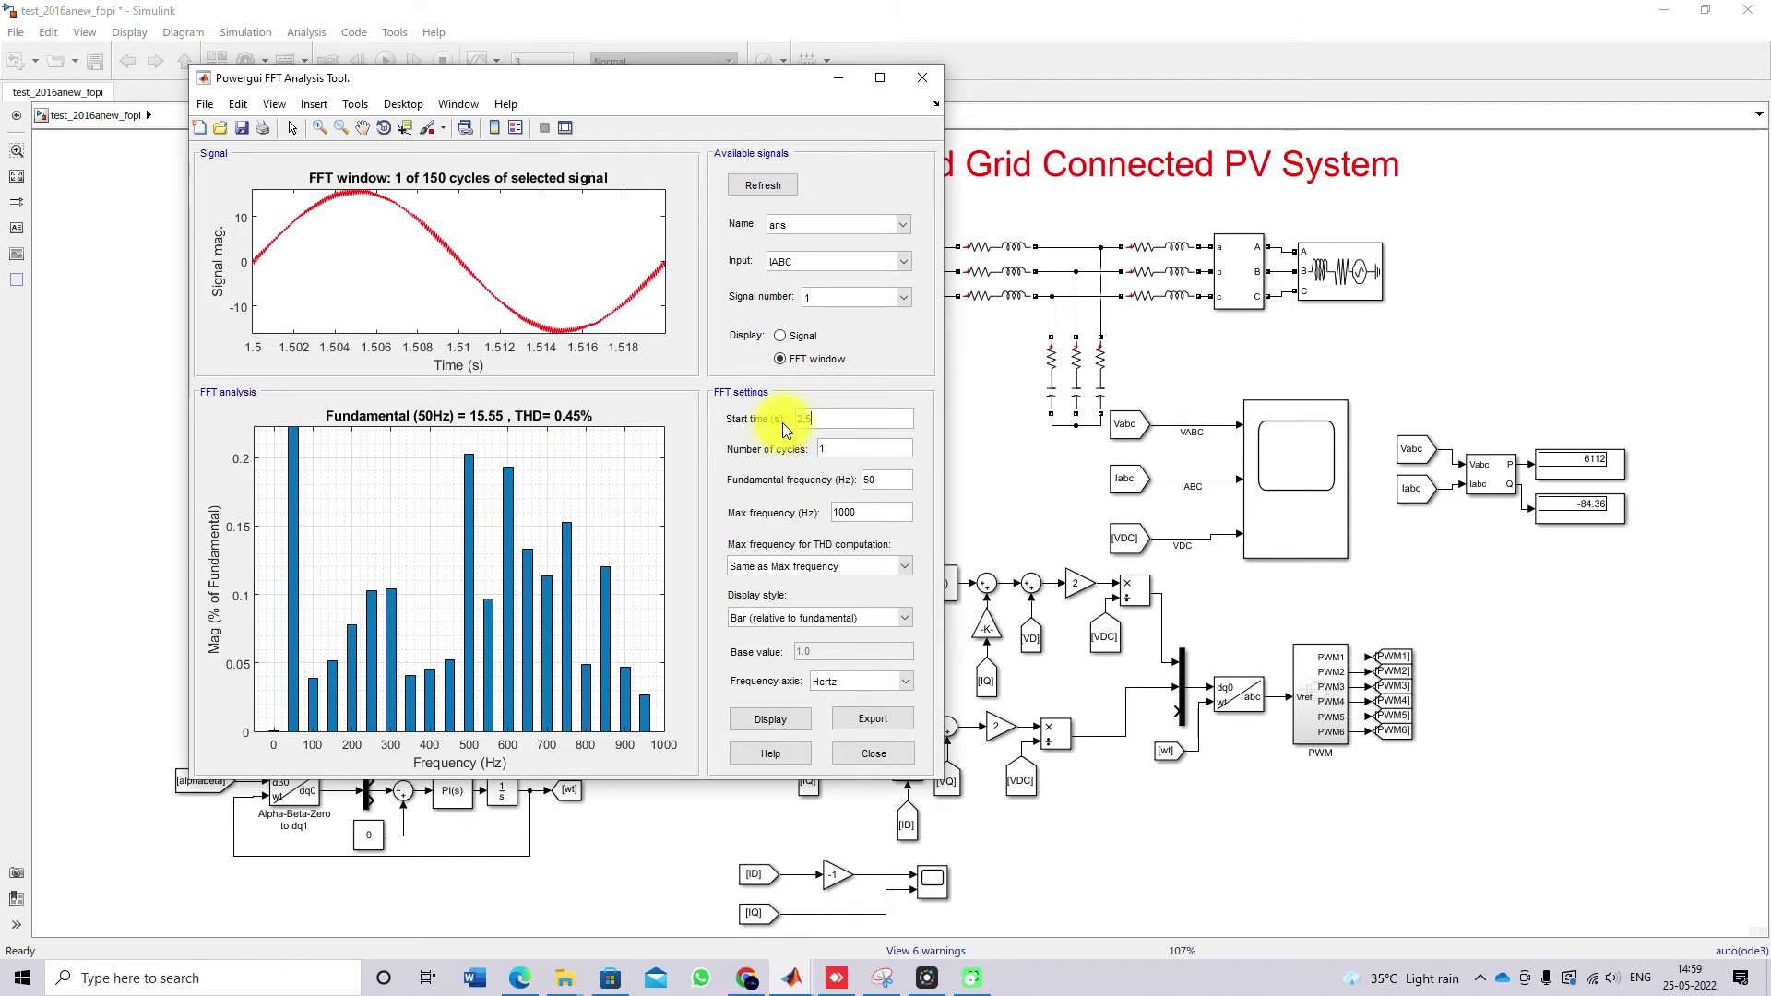
click(753, 719)
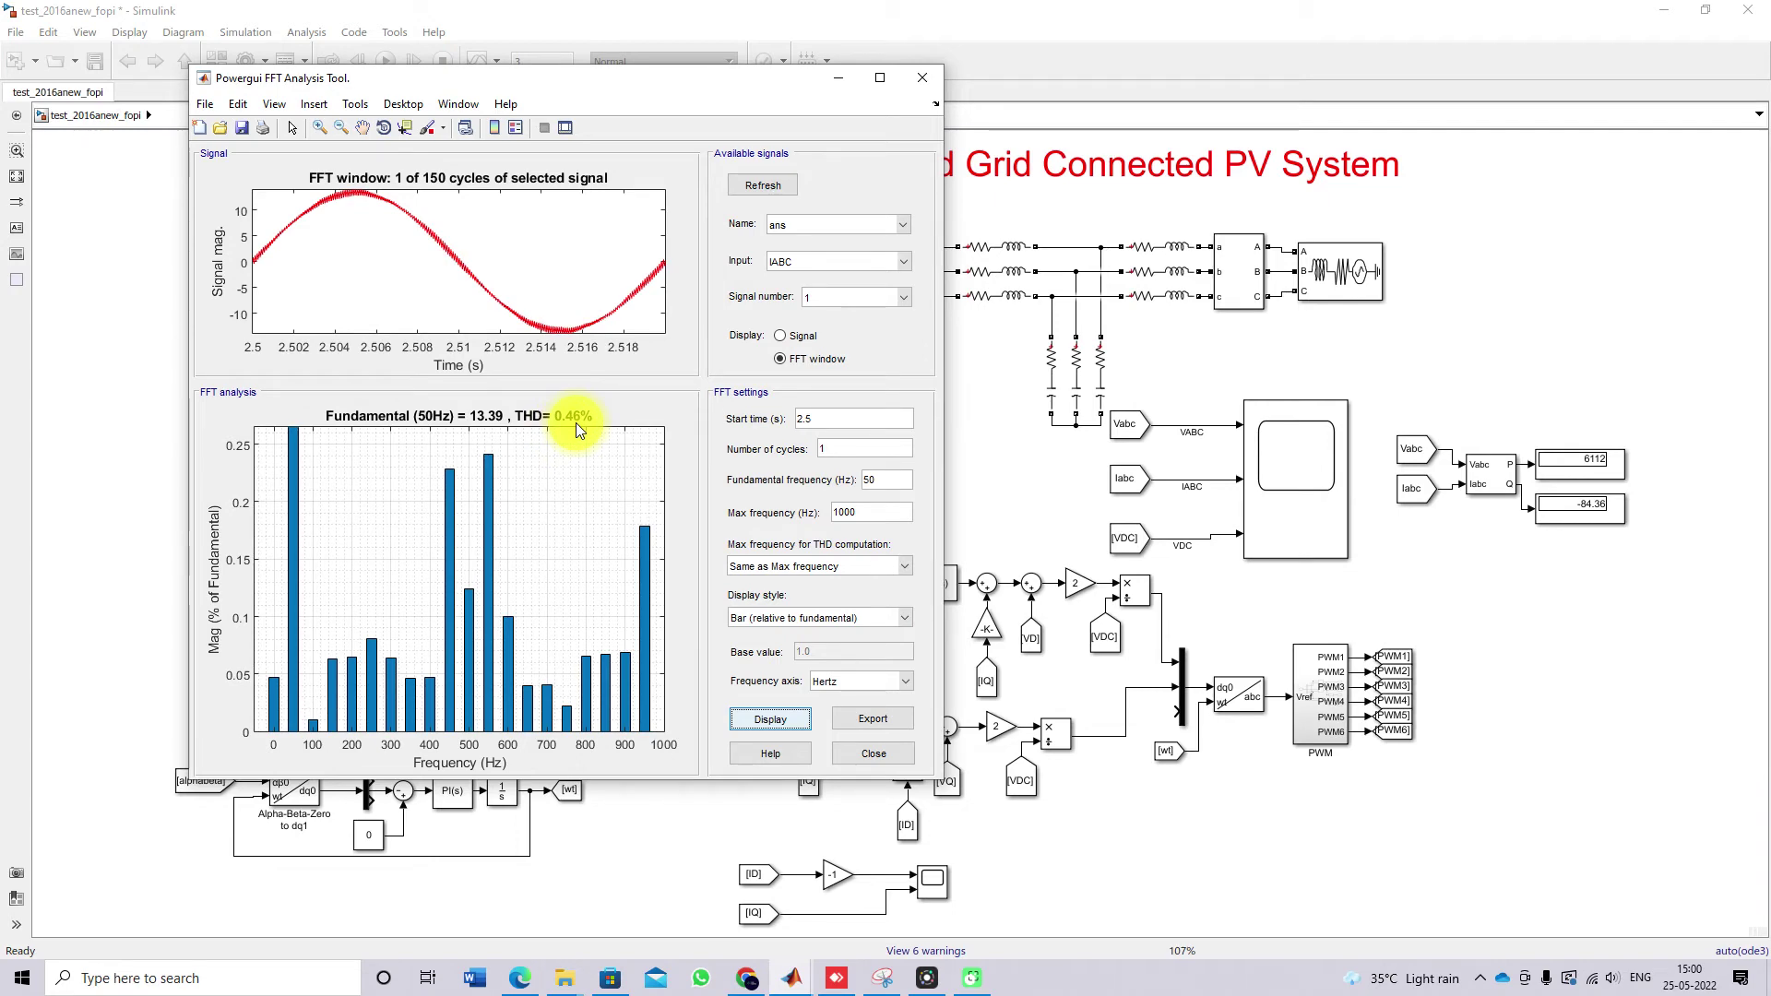
Return to the test_2016anew_fopi model and save it.
click(1002, 439)
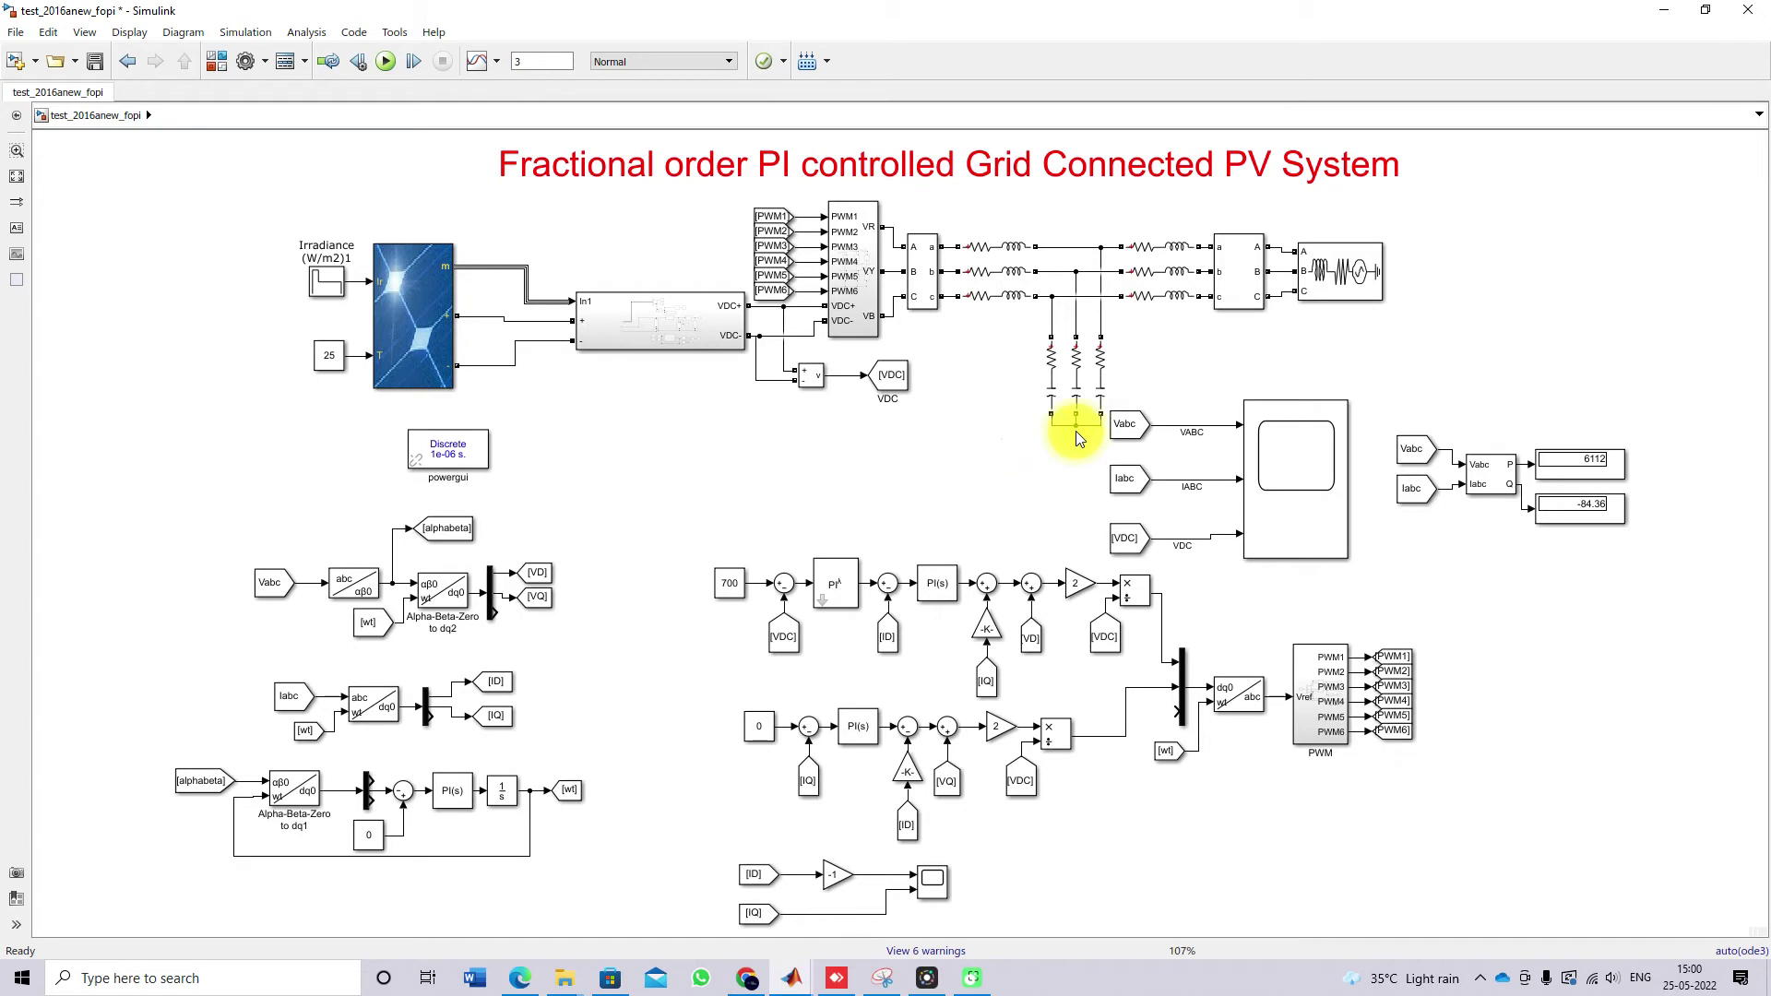
click(95, 61)
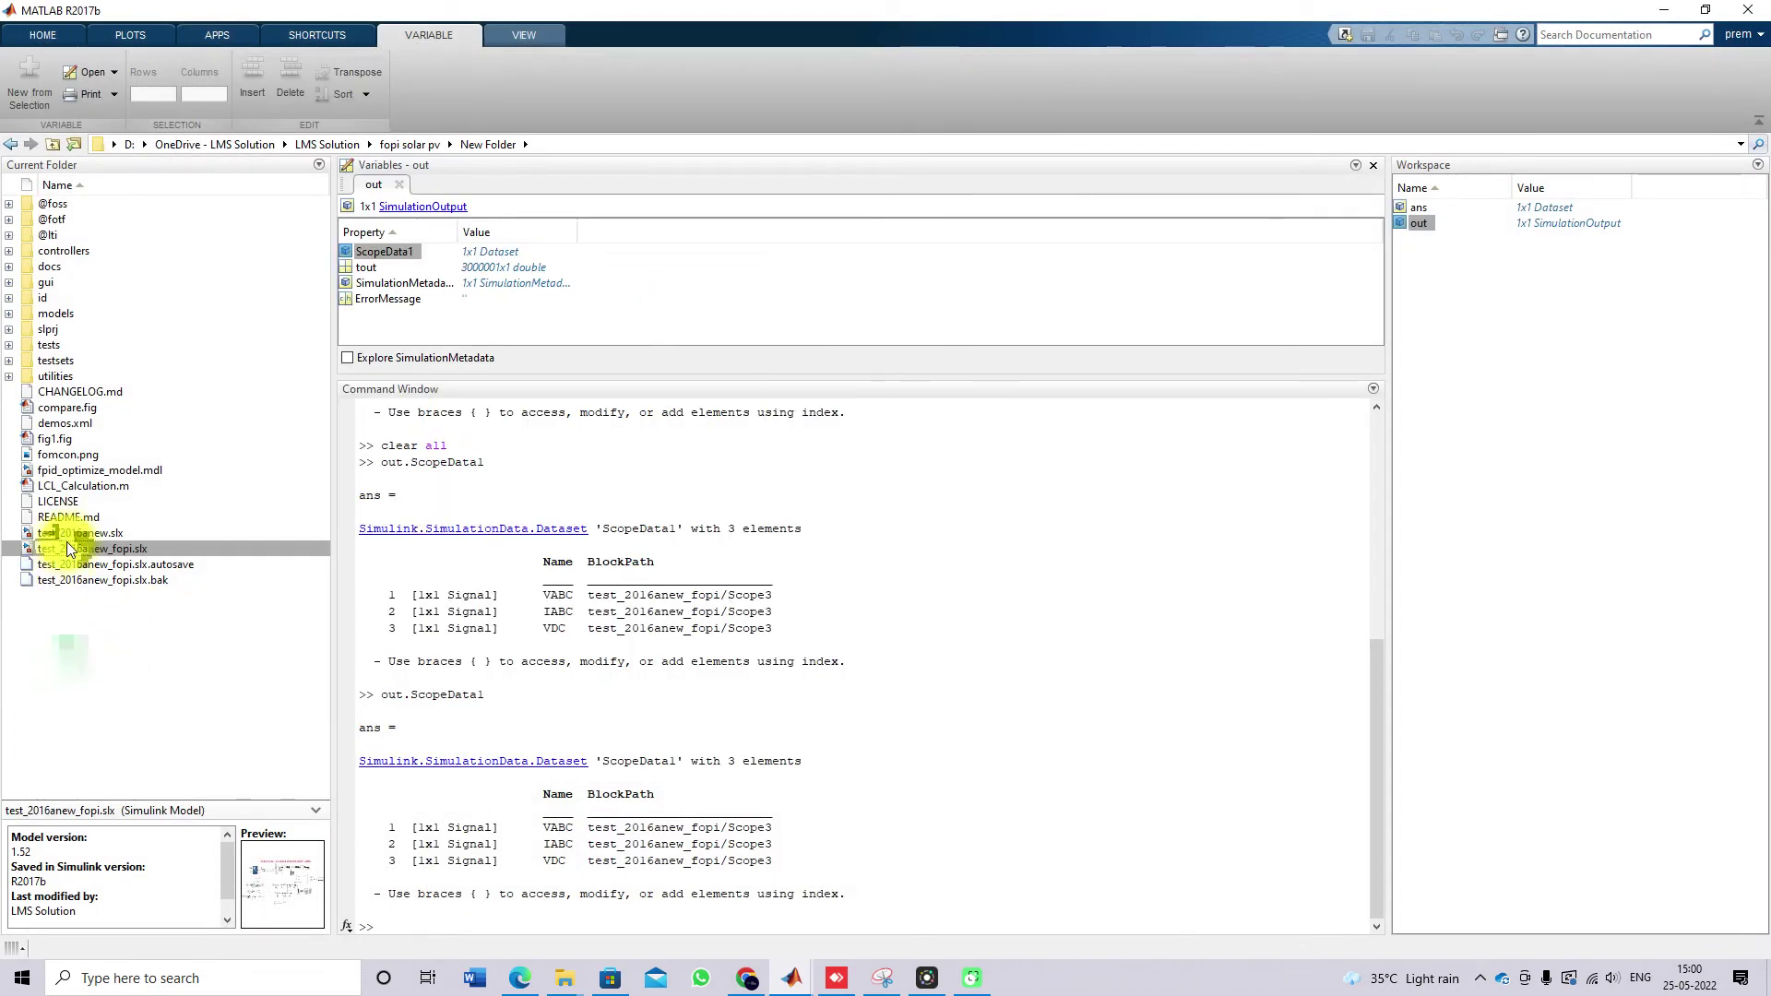
click(67, 548)
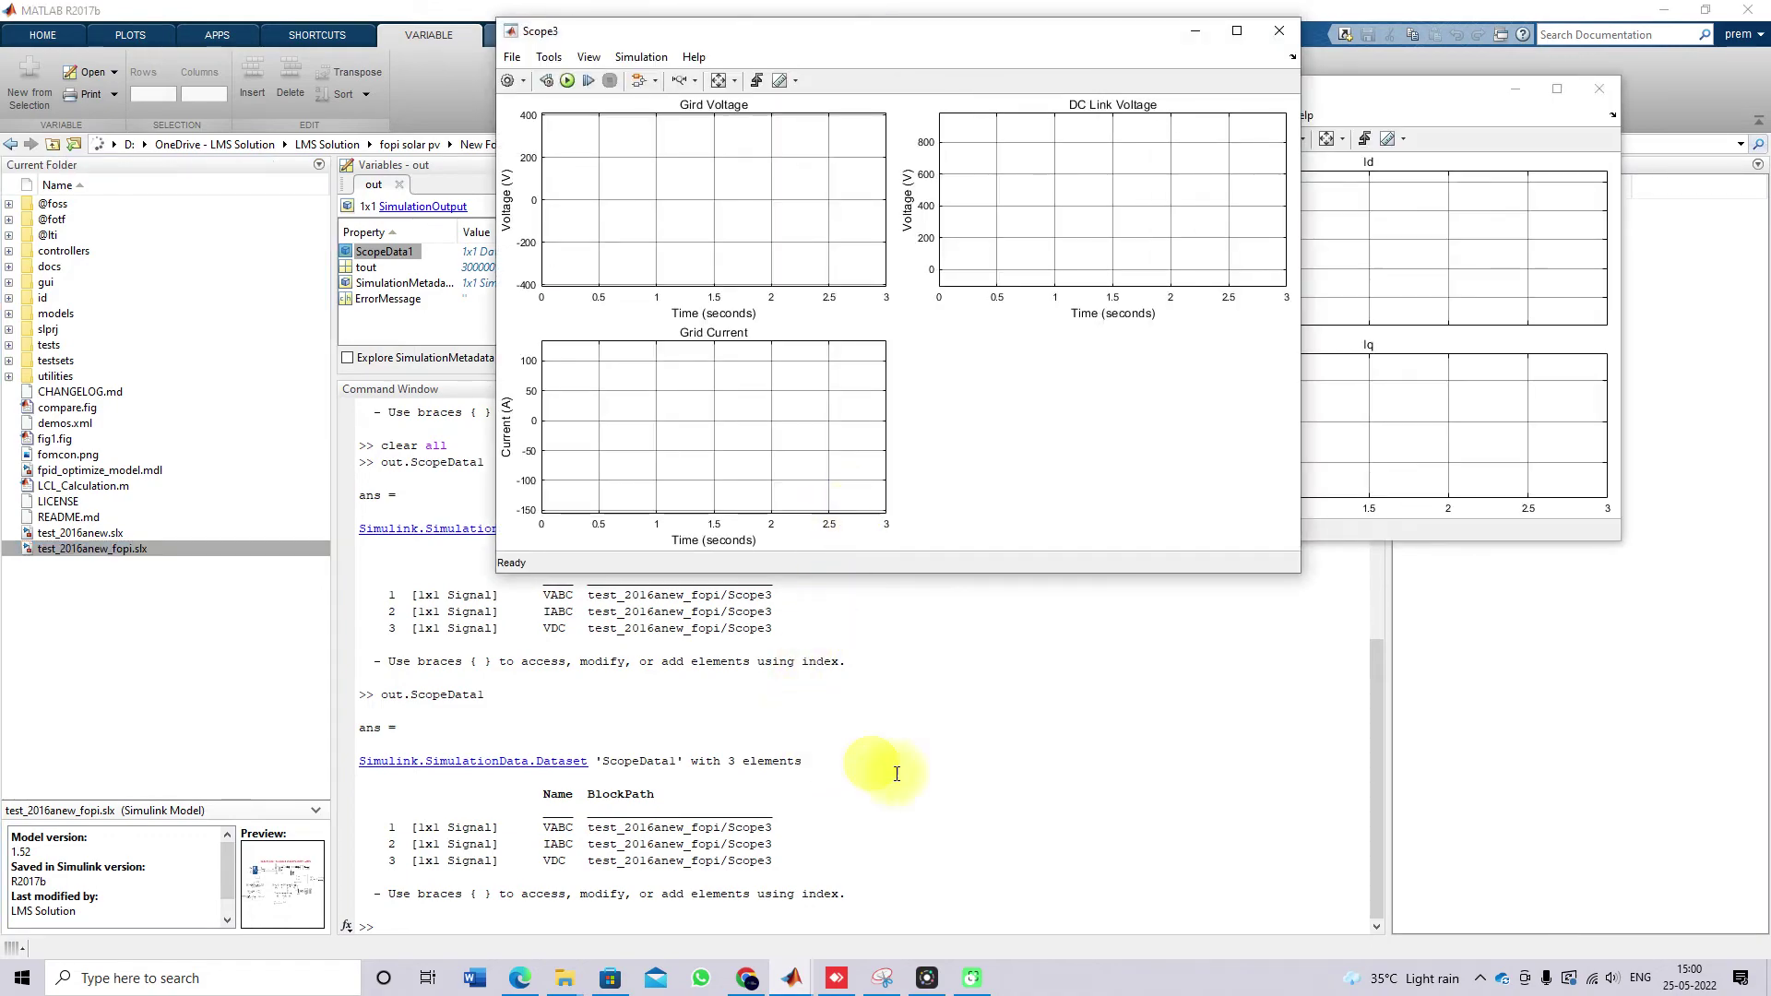
click(858, 974)
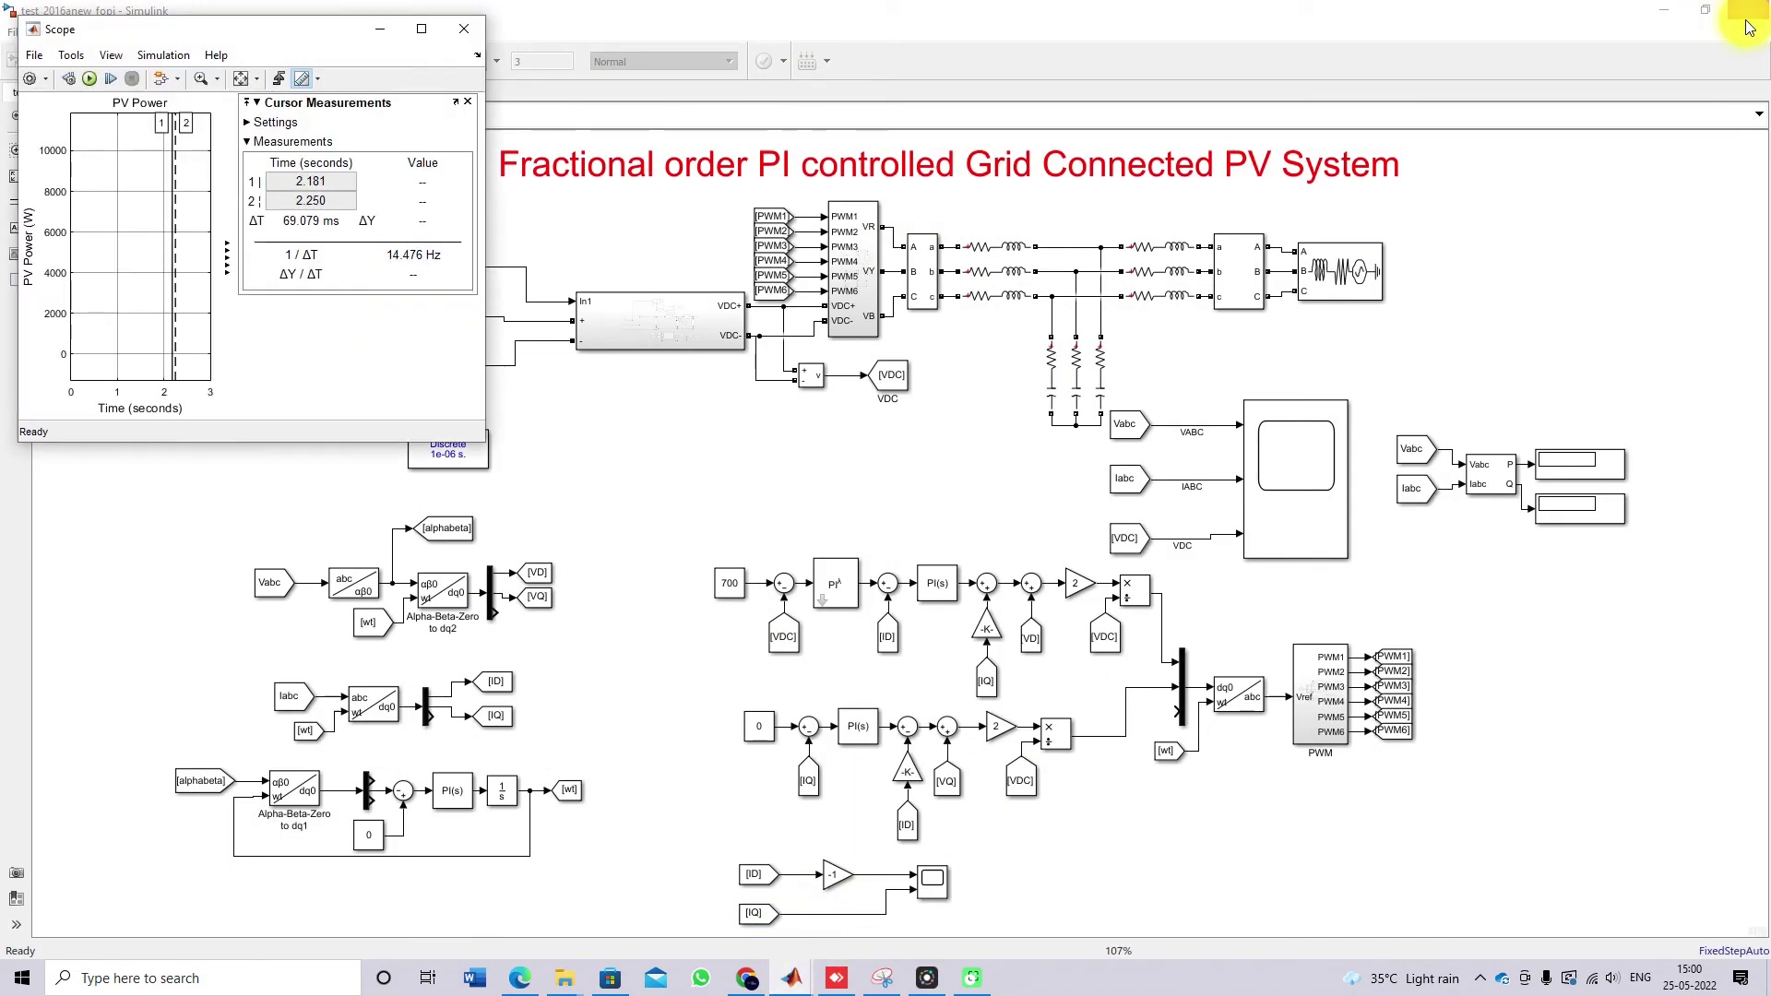
click(812, 369)
key(alt+Tab)
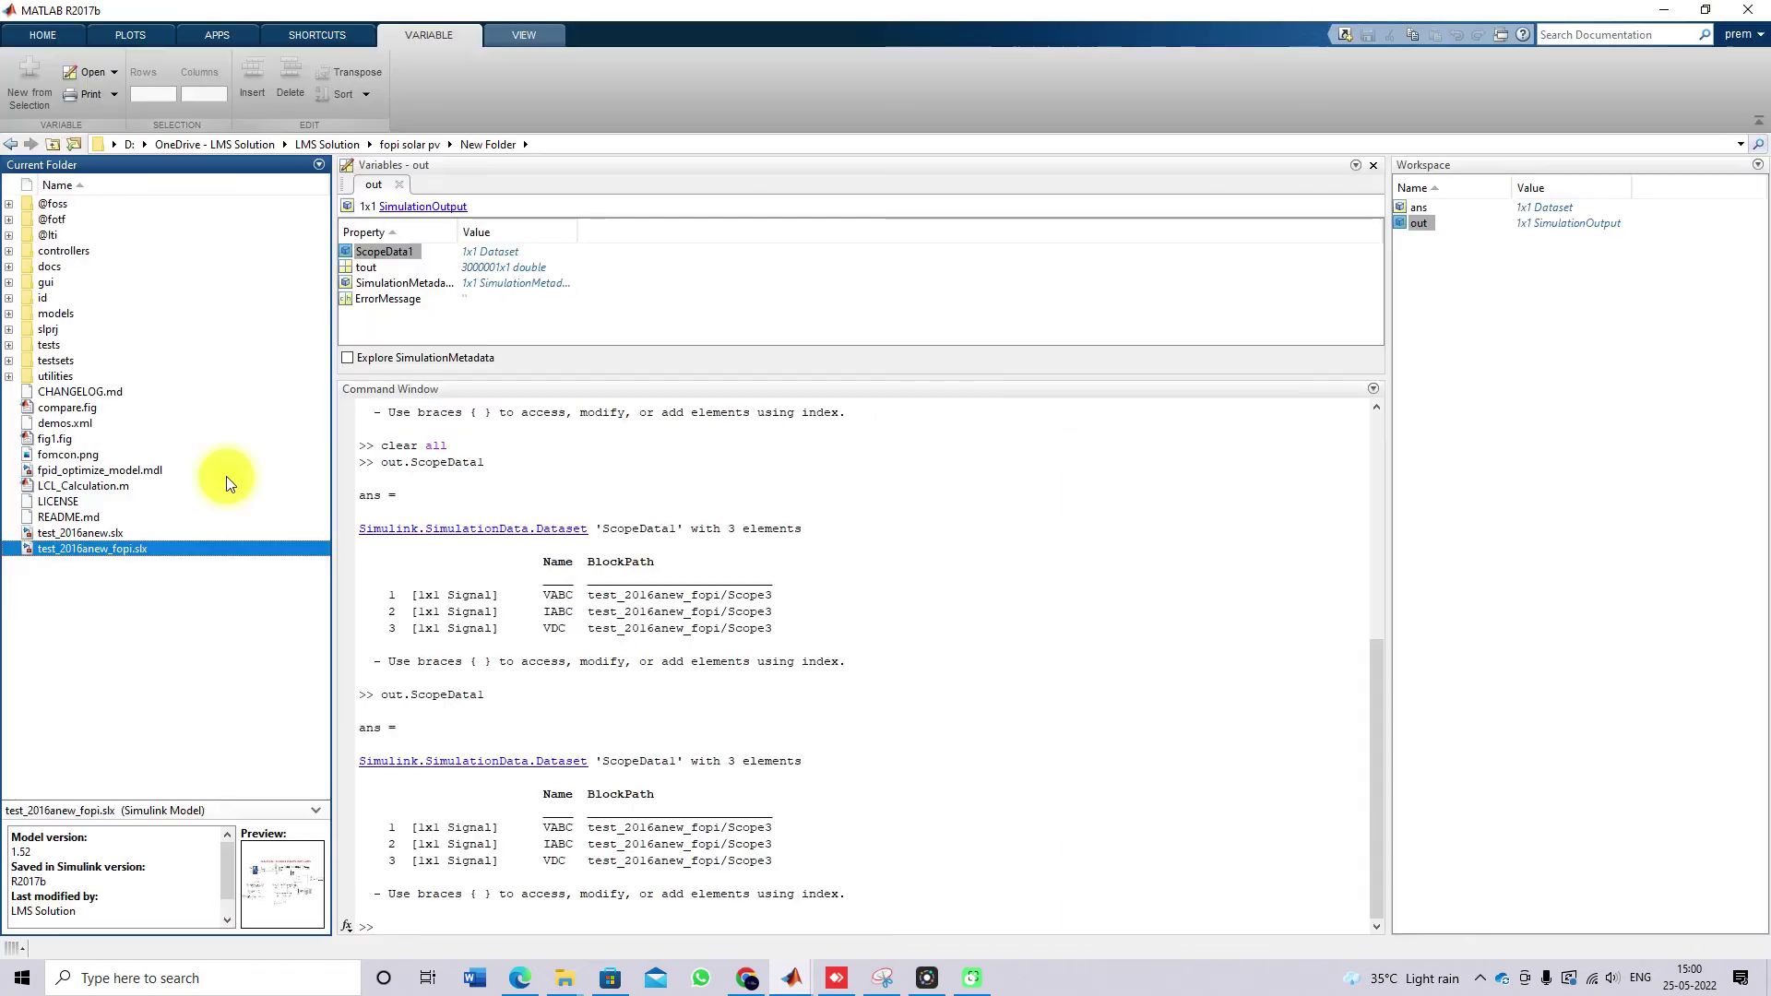
Open the test_2016anew.slx model from the current folder and examine its DC-link voltage PI control loop.
click(57, 535)
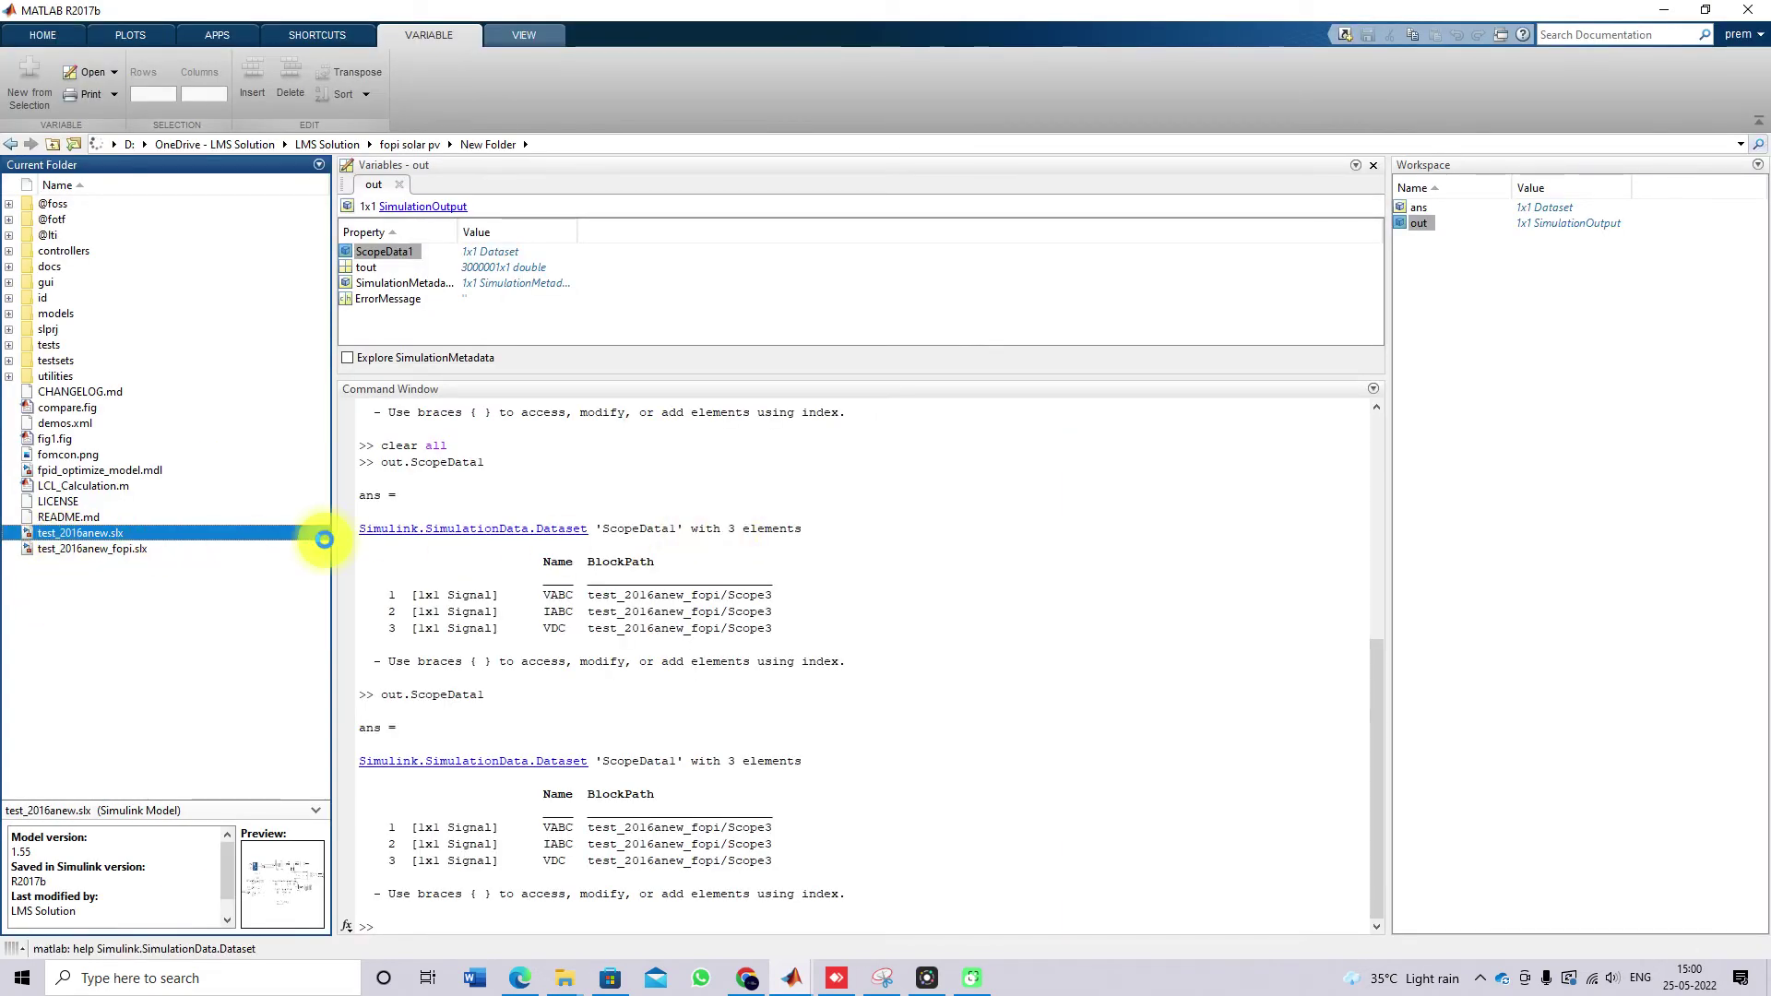
double_click(214, 534)
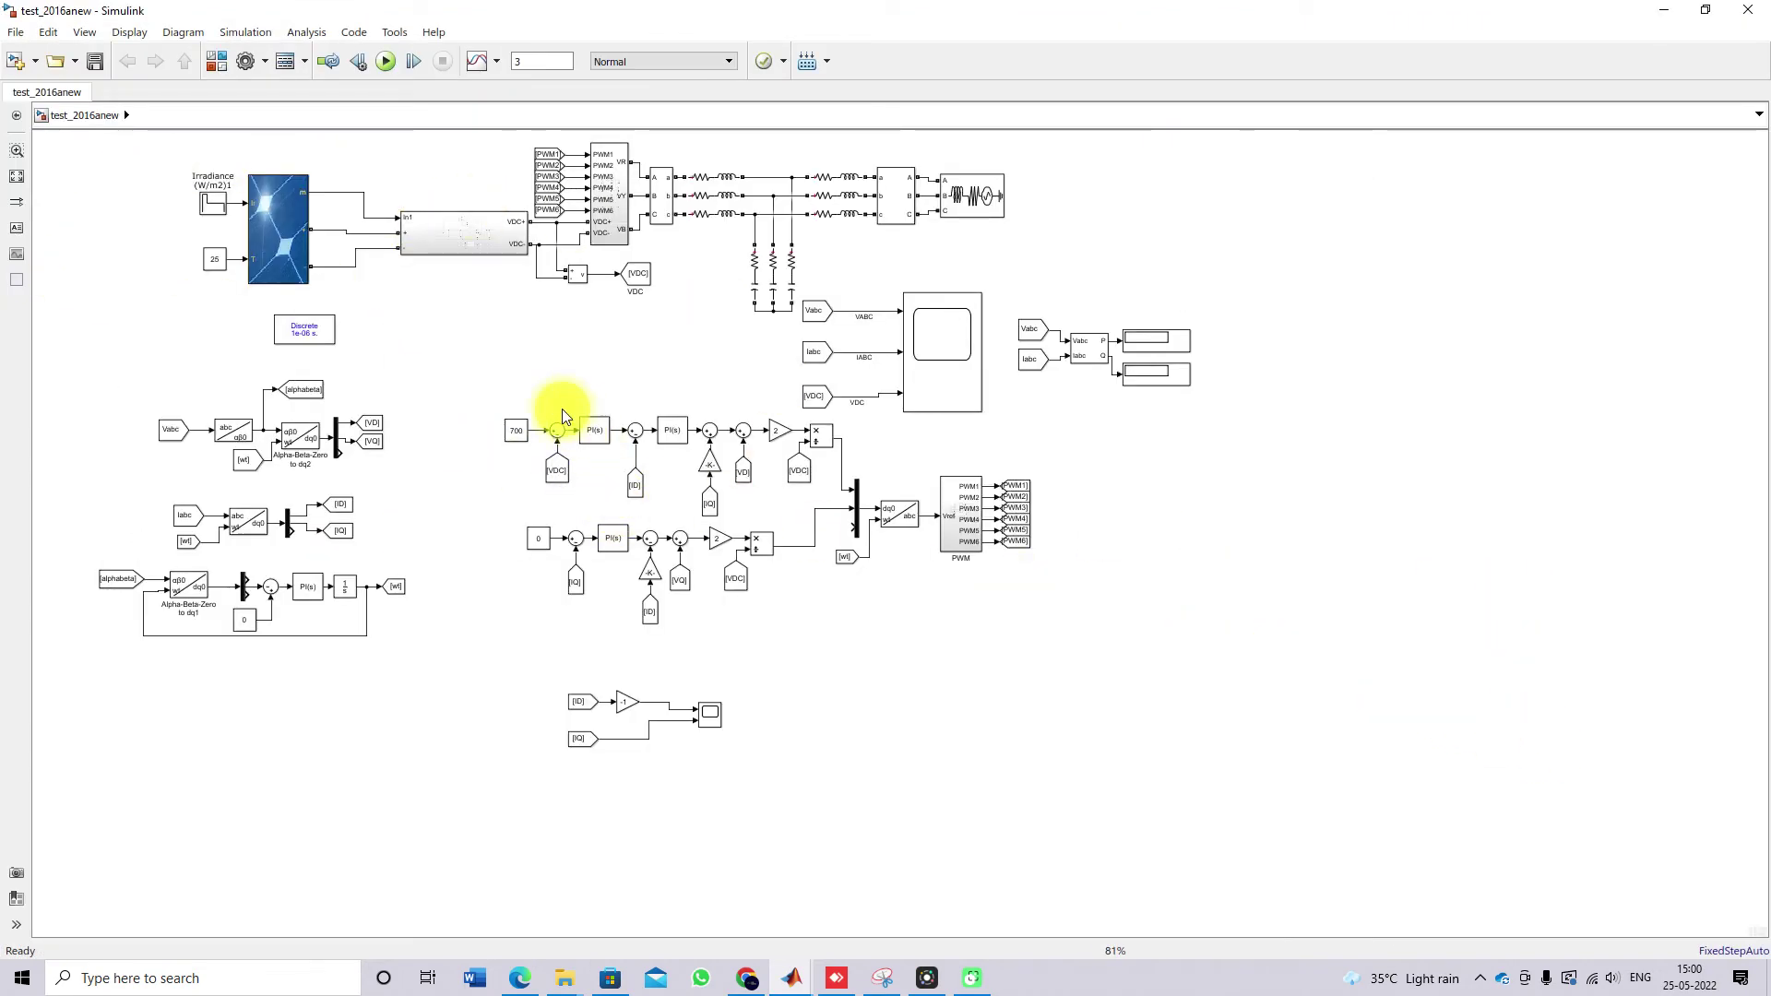
key(ctrl+shift+p)
mouse_move(611, 408)
mouse_down()
mouse_move(508, 415)
mouse_move(478, 462)
mouse_move(628, 441)
mouse_up()
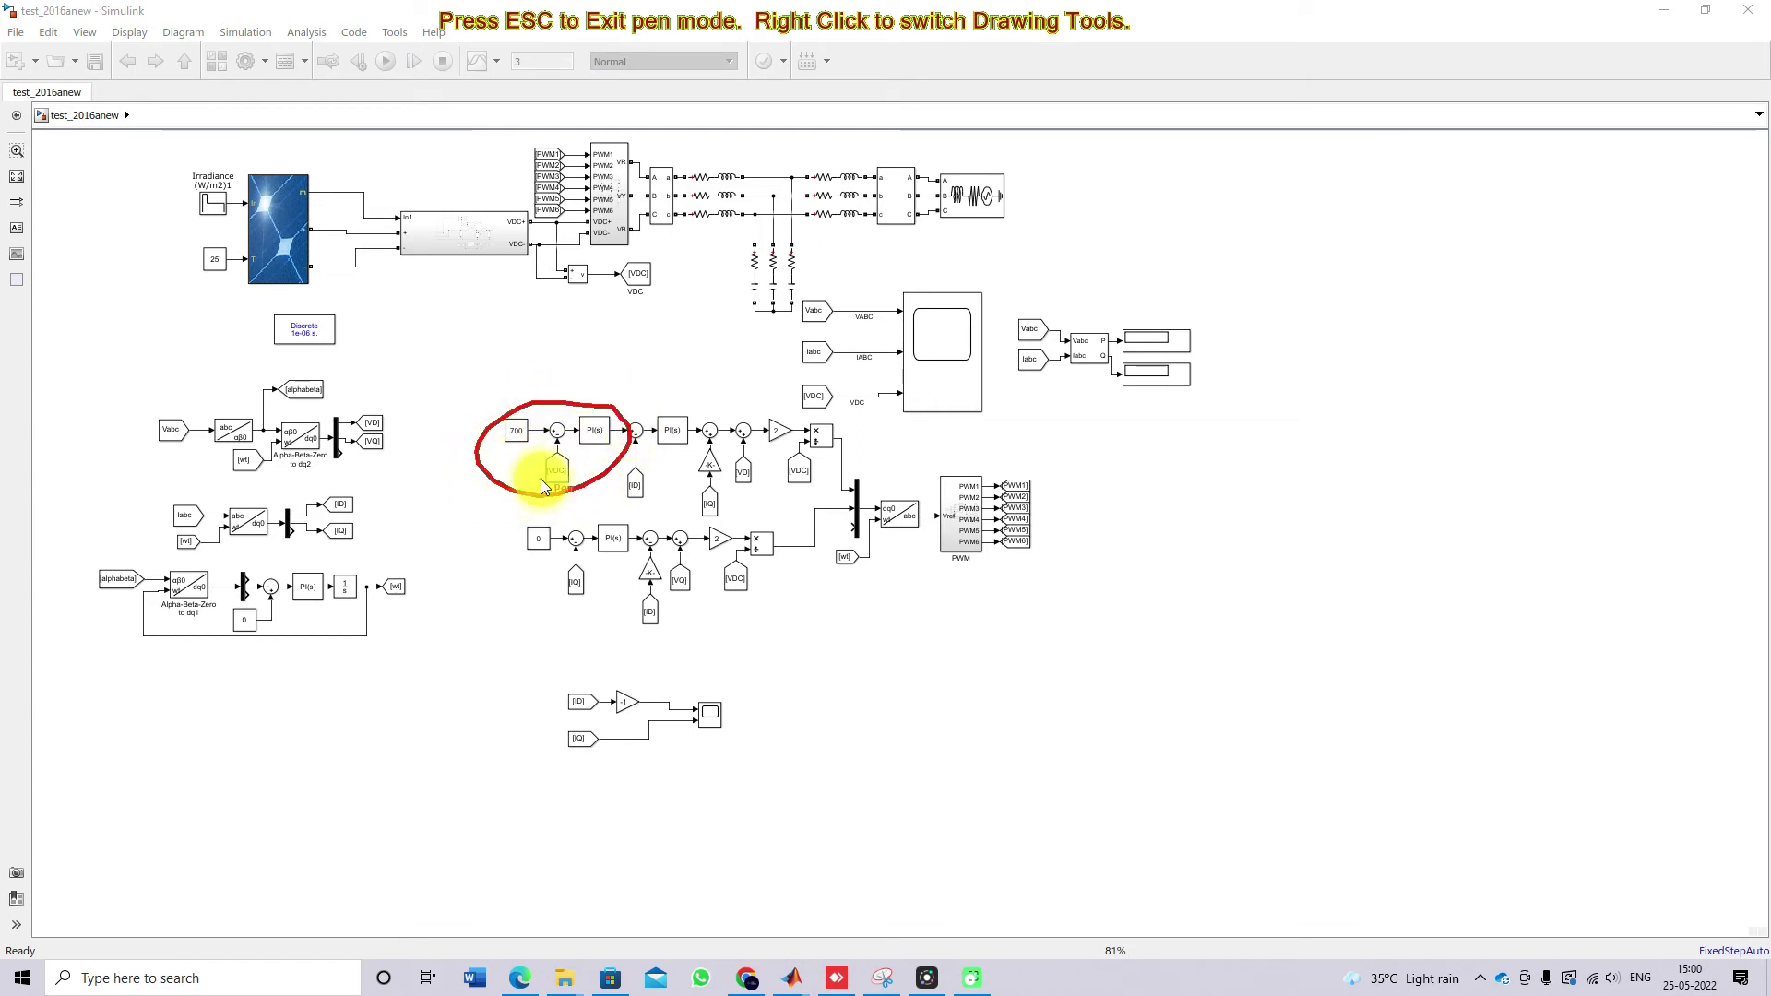
key(Escape)
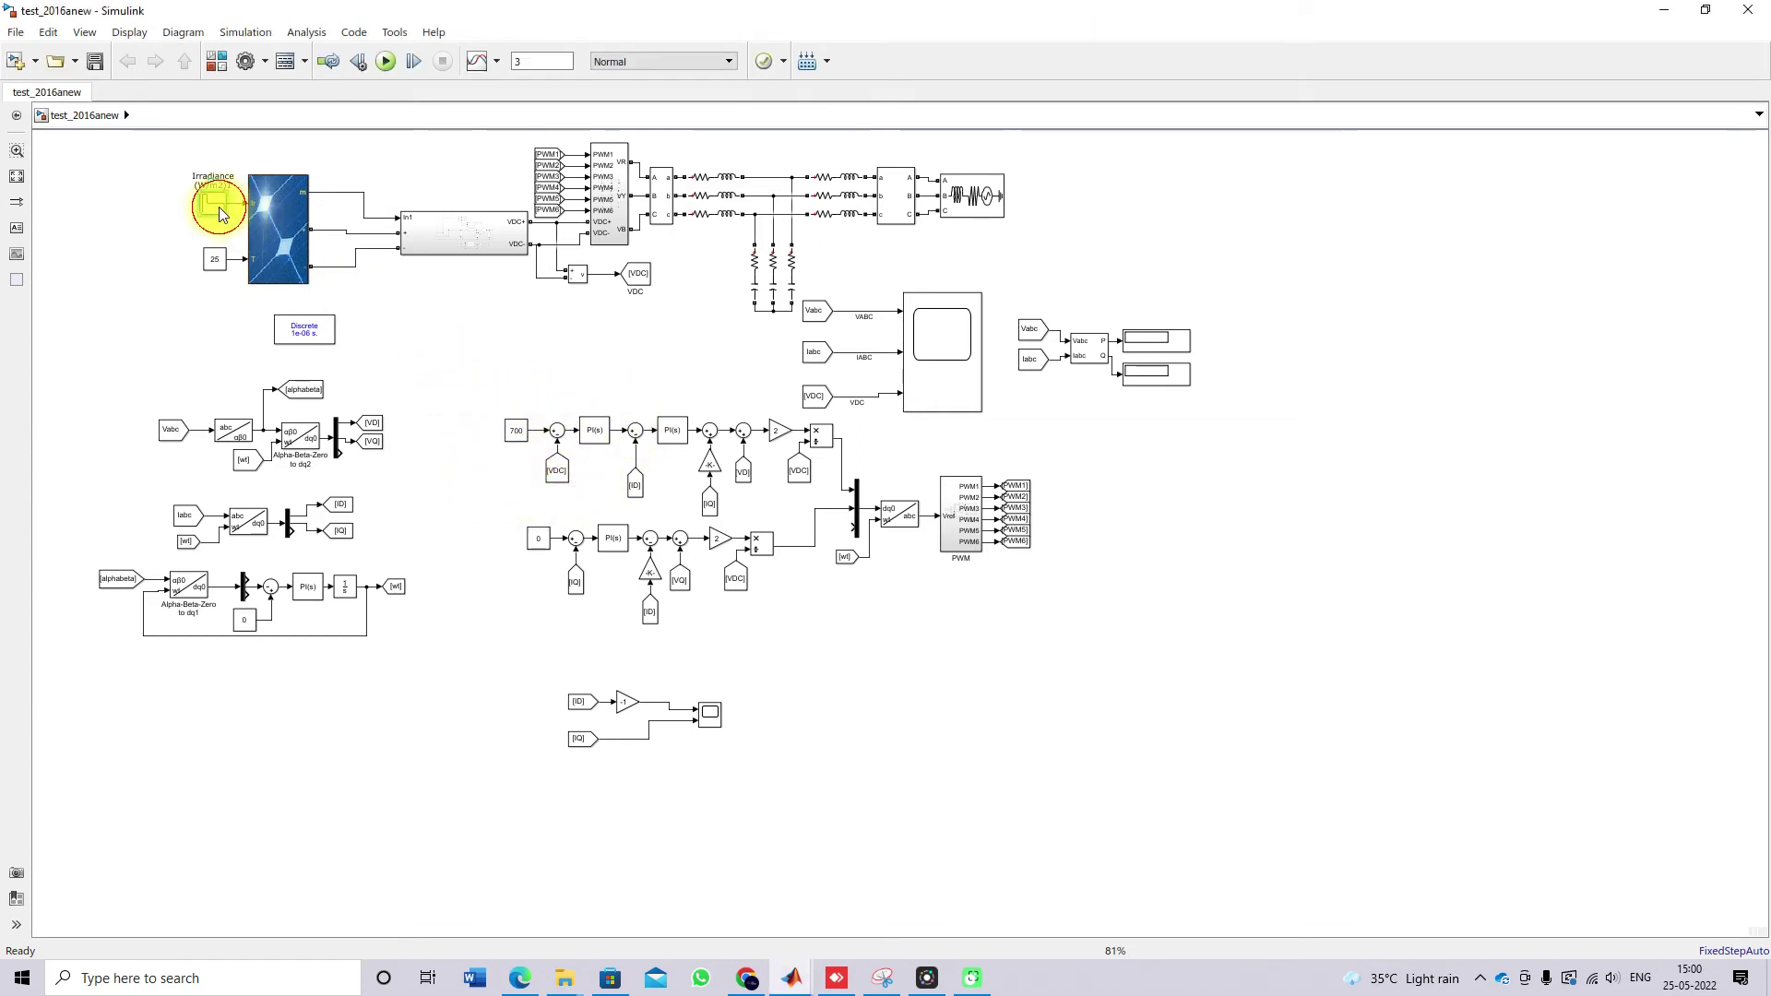
Review the irradiance block's time and amplitude parameters, accept them, and run the simulation.
double_click(219, 207)
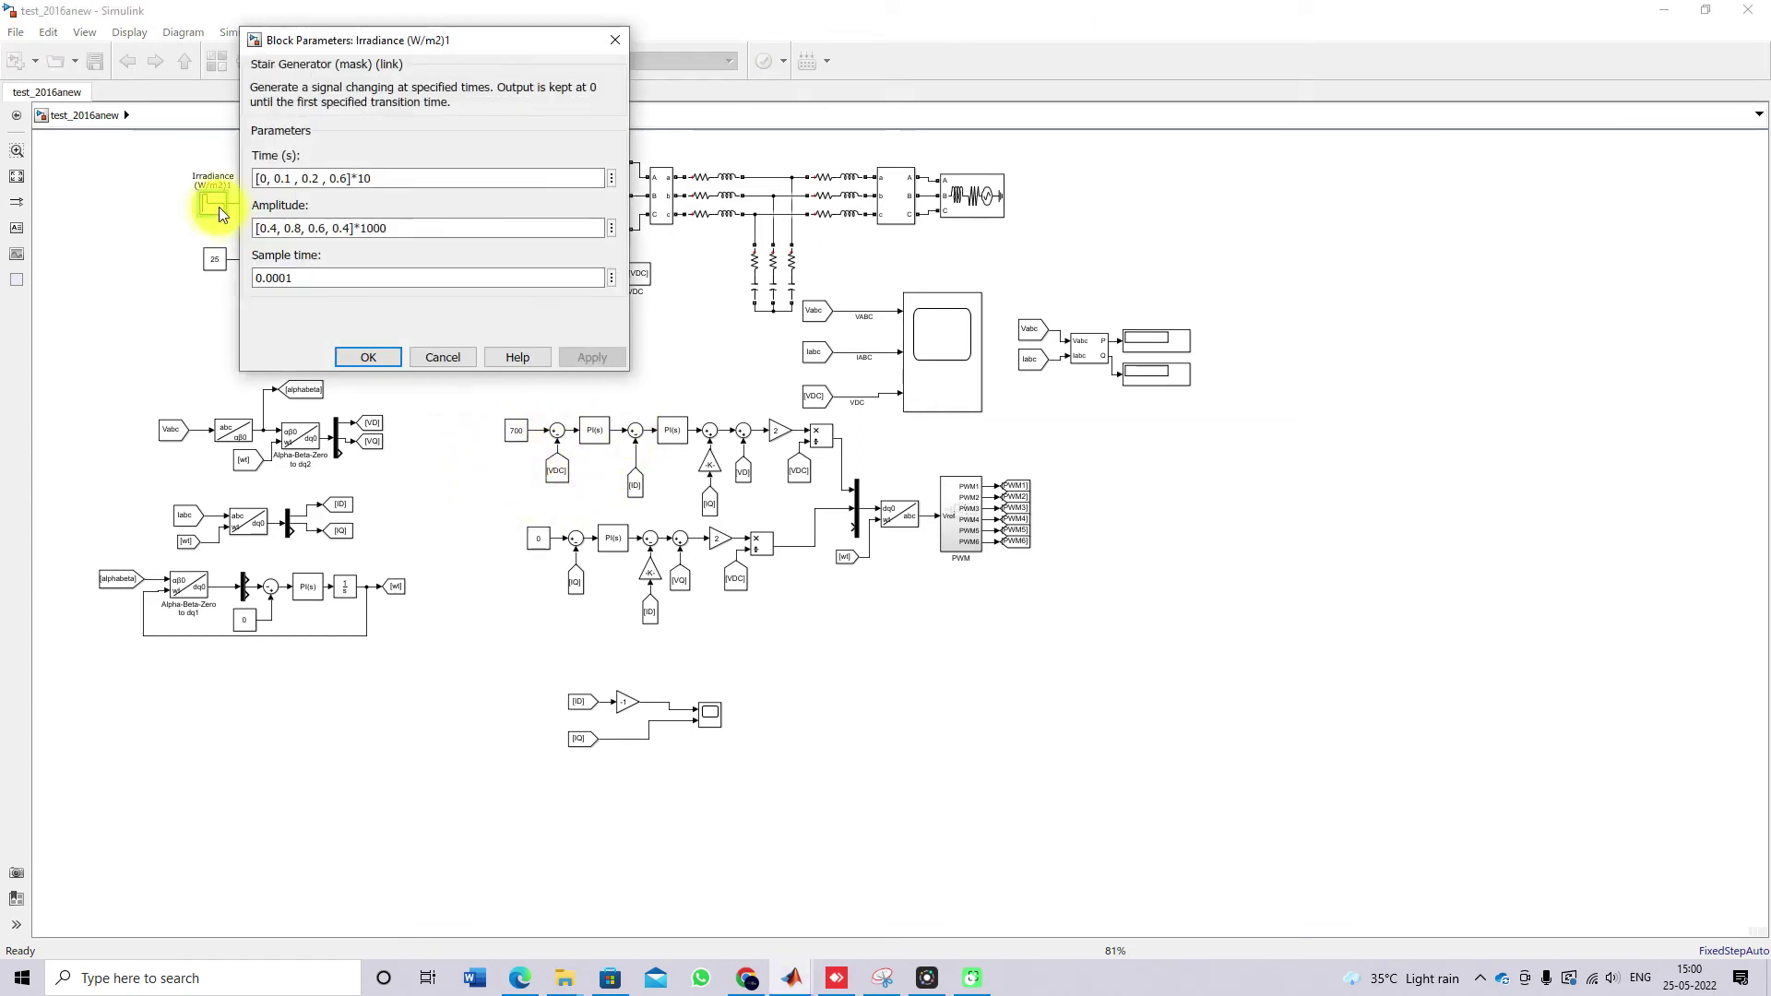
click(368, 356)
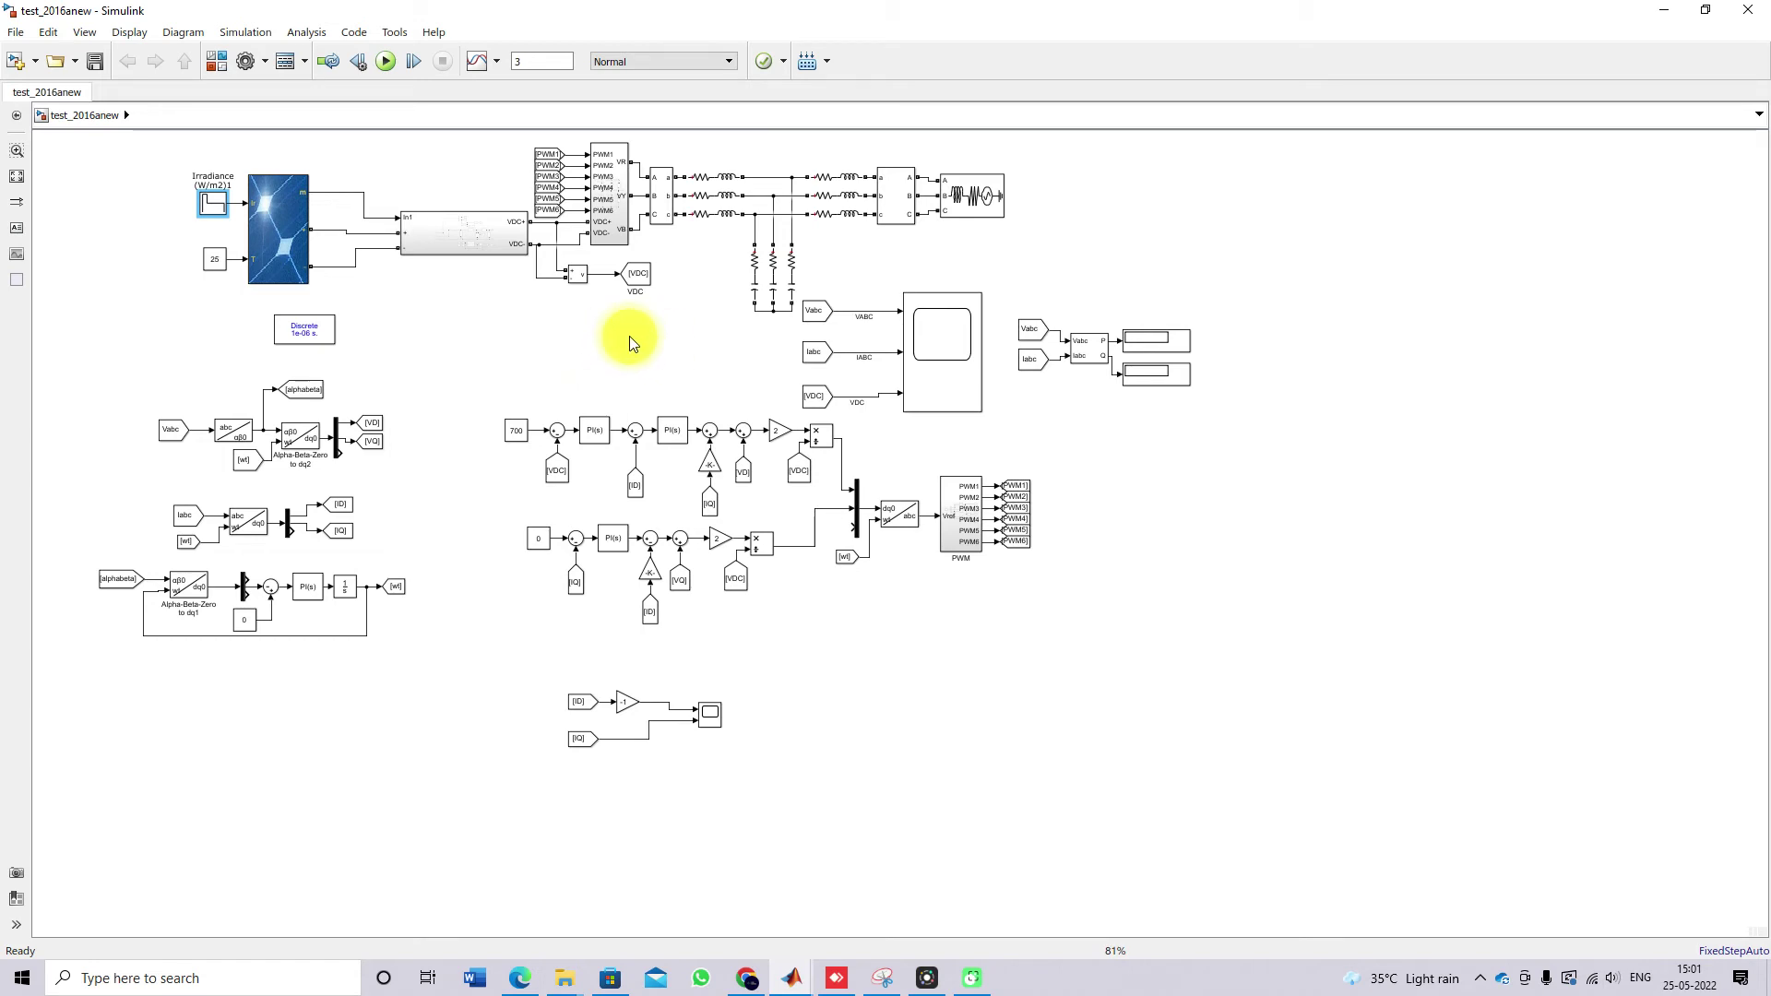
click(388, 72)
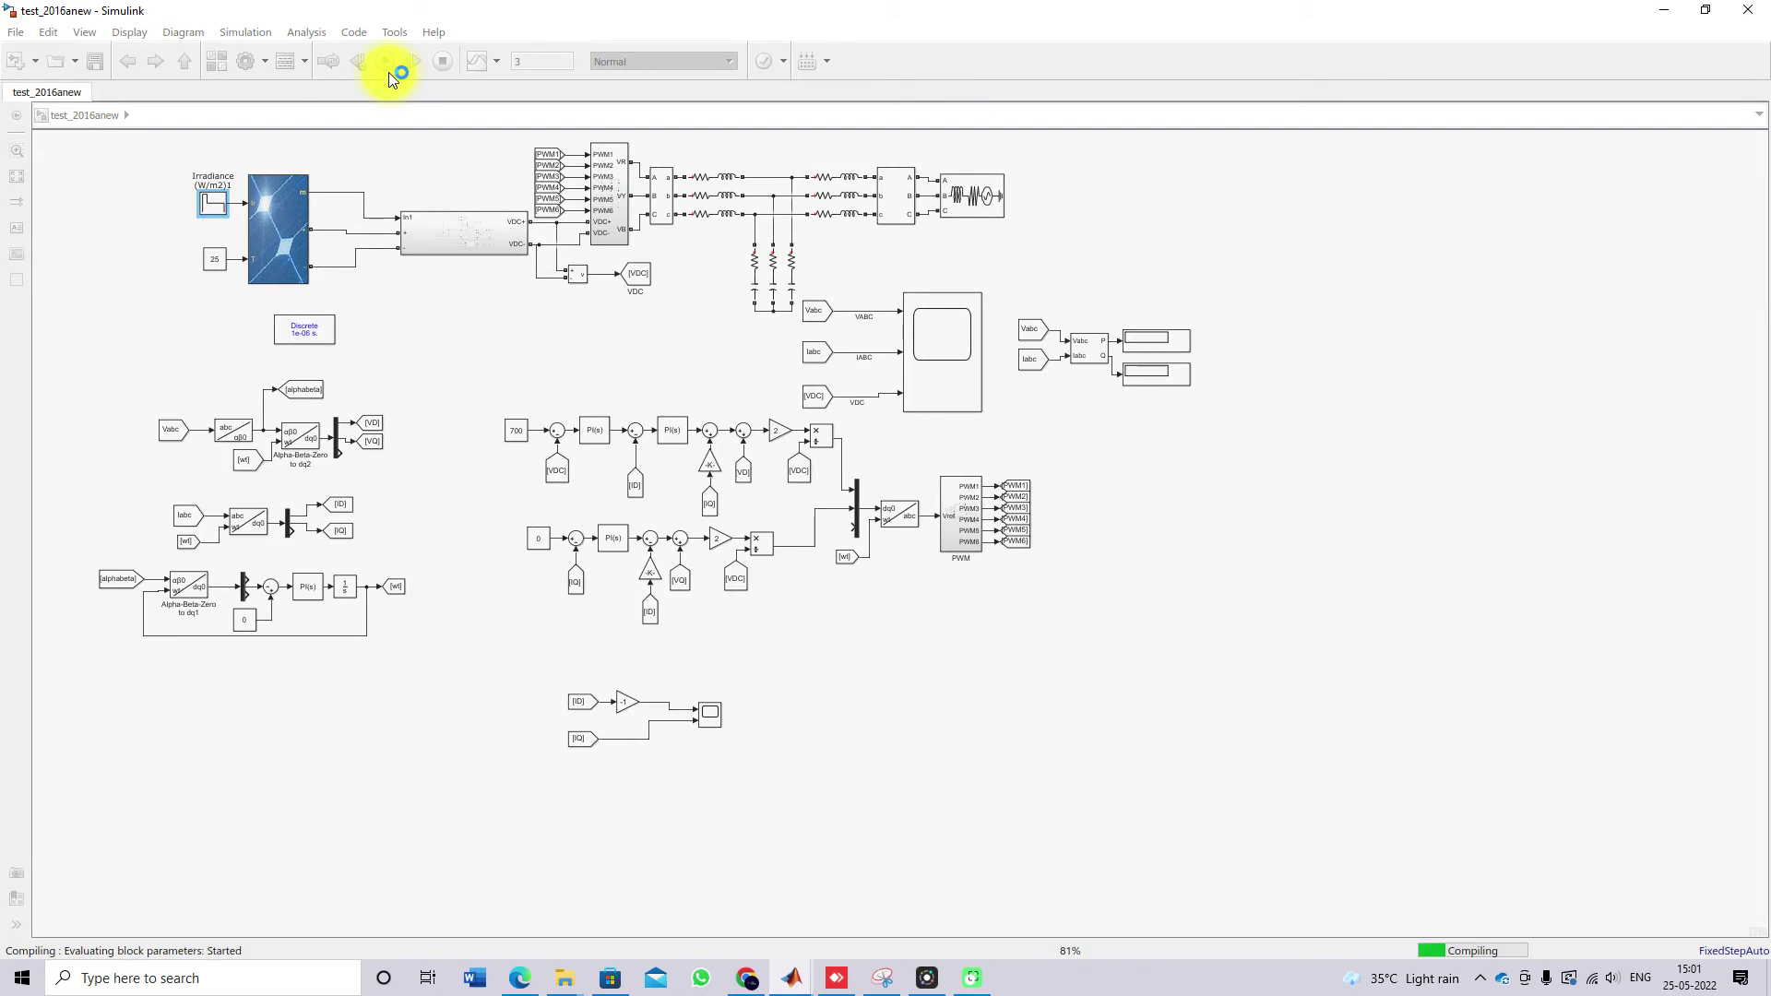
Bring the Id/Iq scope, Scope3 and the PV Power scope in front of the model.
mouse_move(803, 980)
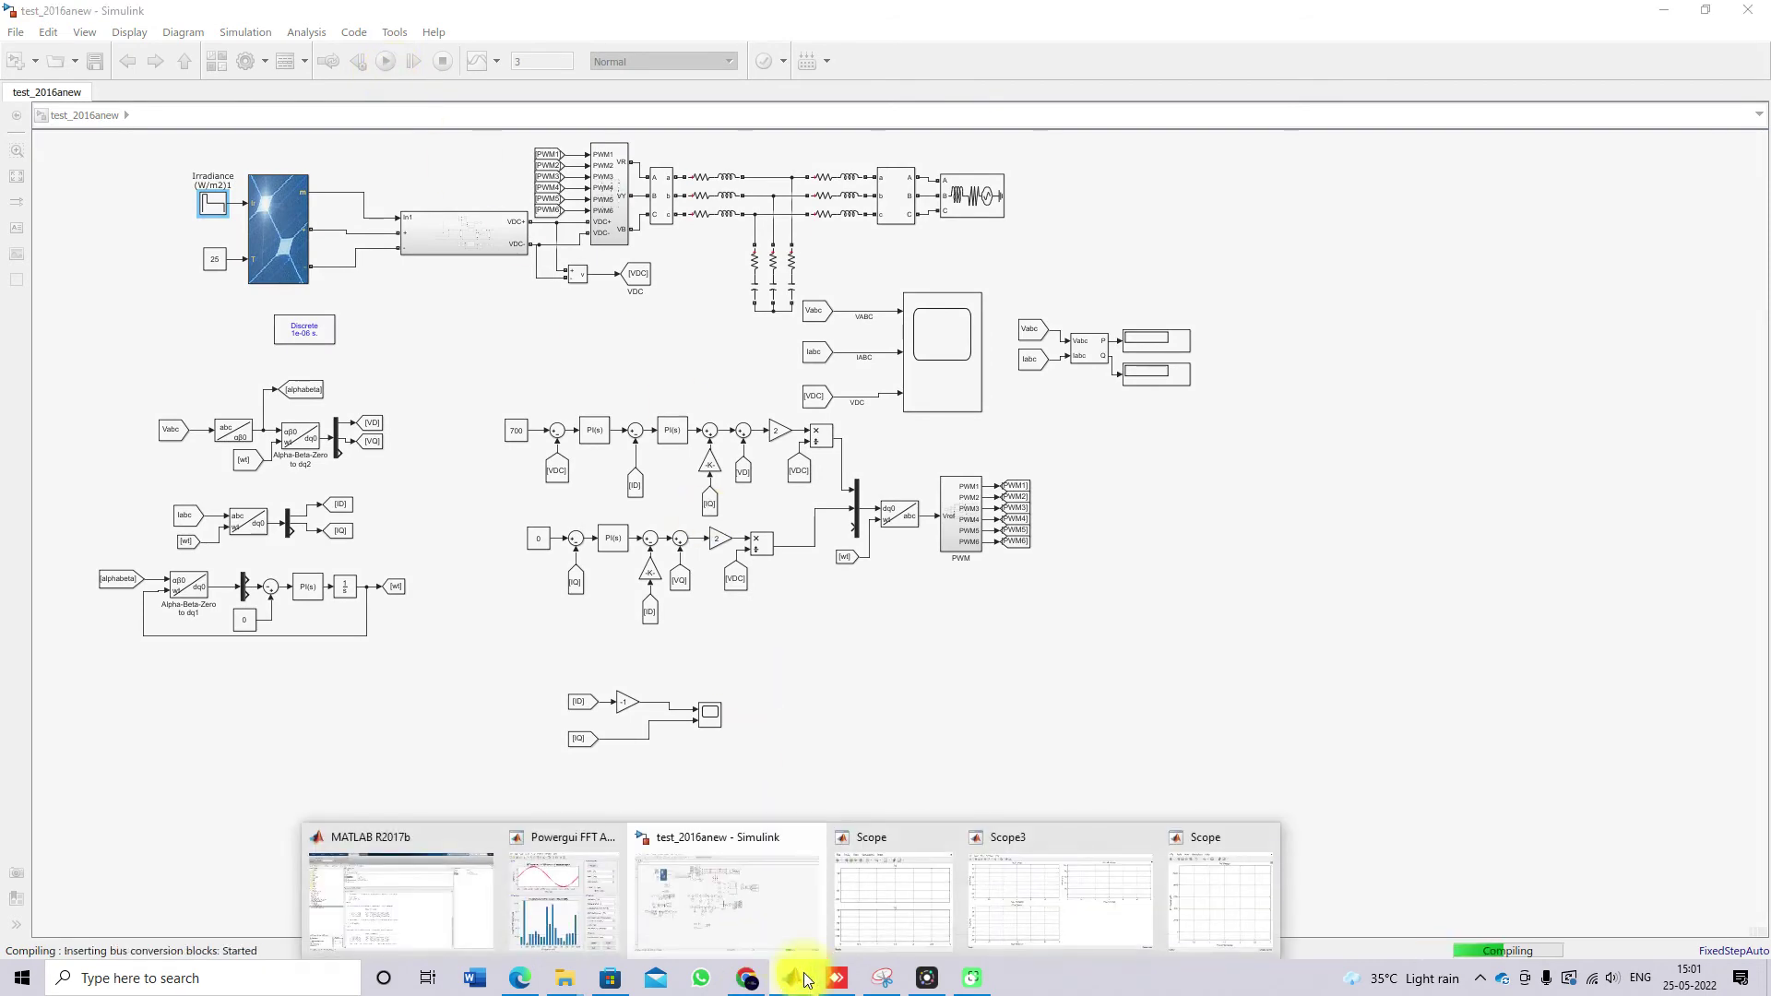
click(872, 903)
click(1067, 909)
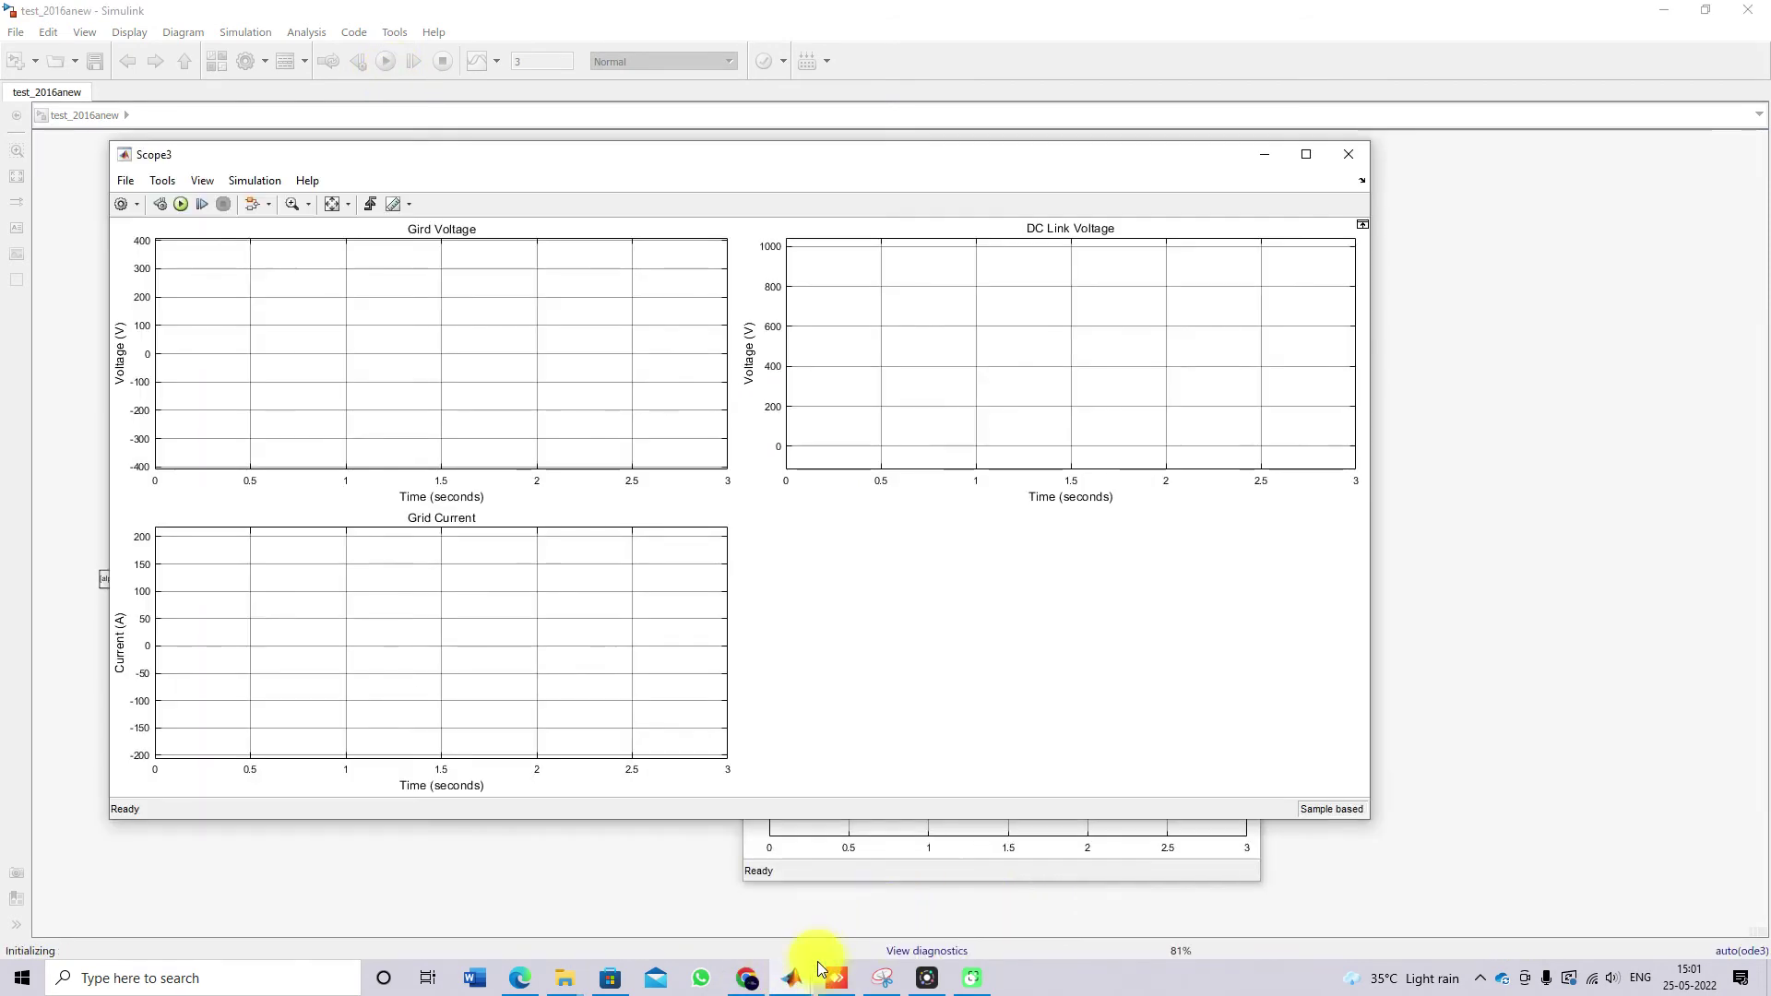
click(1232, 899)
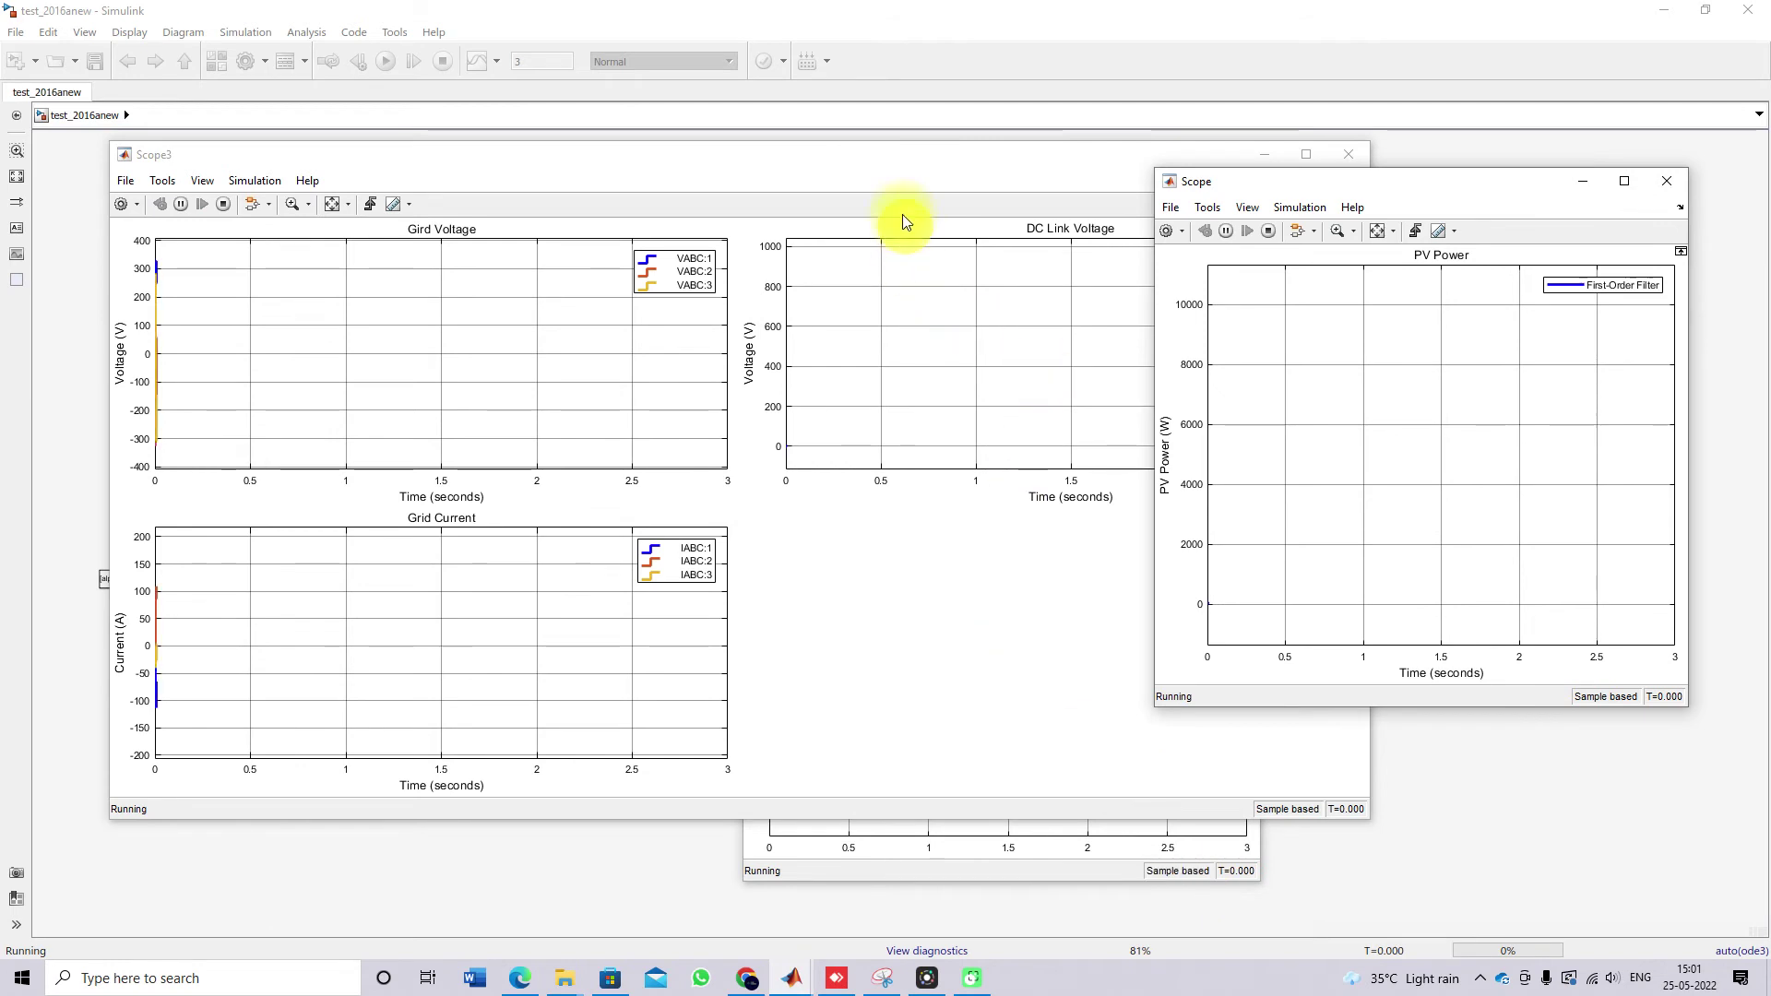
Rearrange the PV Power and Scope3 windows so that they stand apart over the model, with Scope3 made smaller.
click(882, 173)
drag(764, 152, 675, 29)
click(1048, 802)
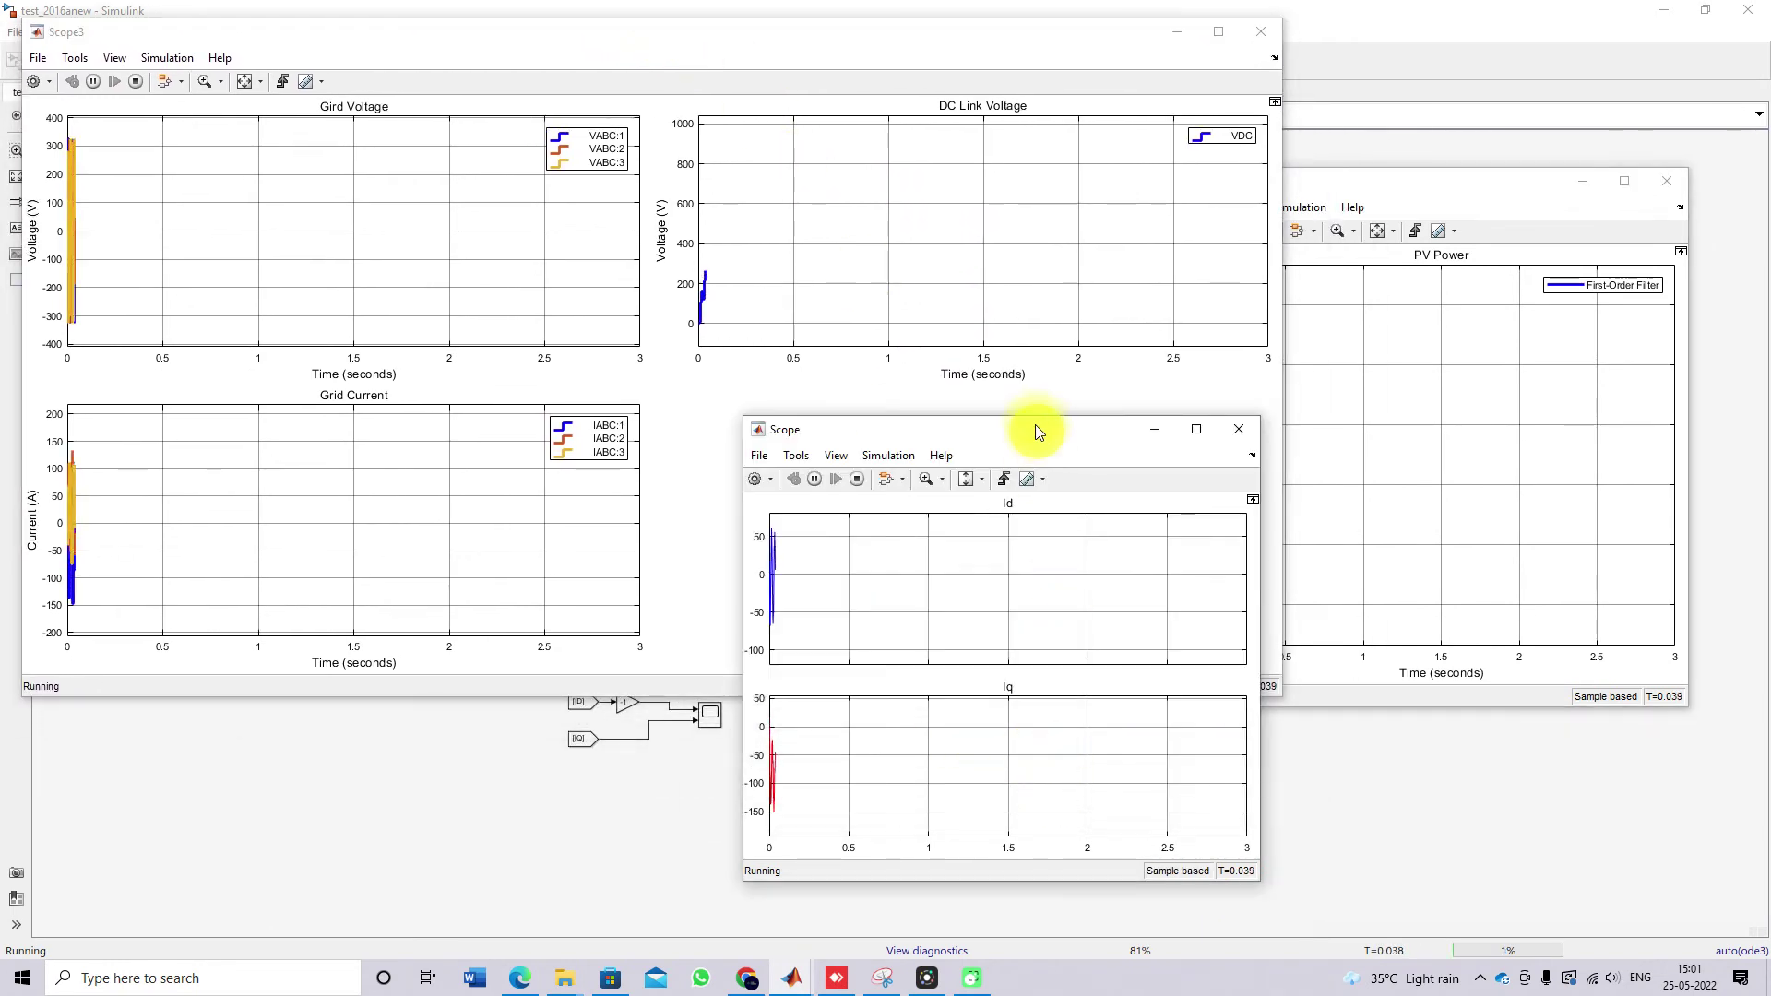
click(1353, 211)
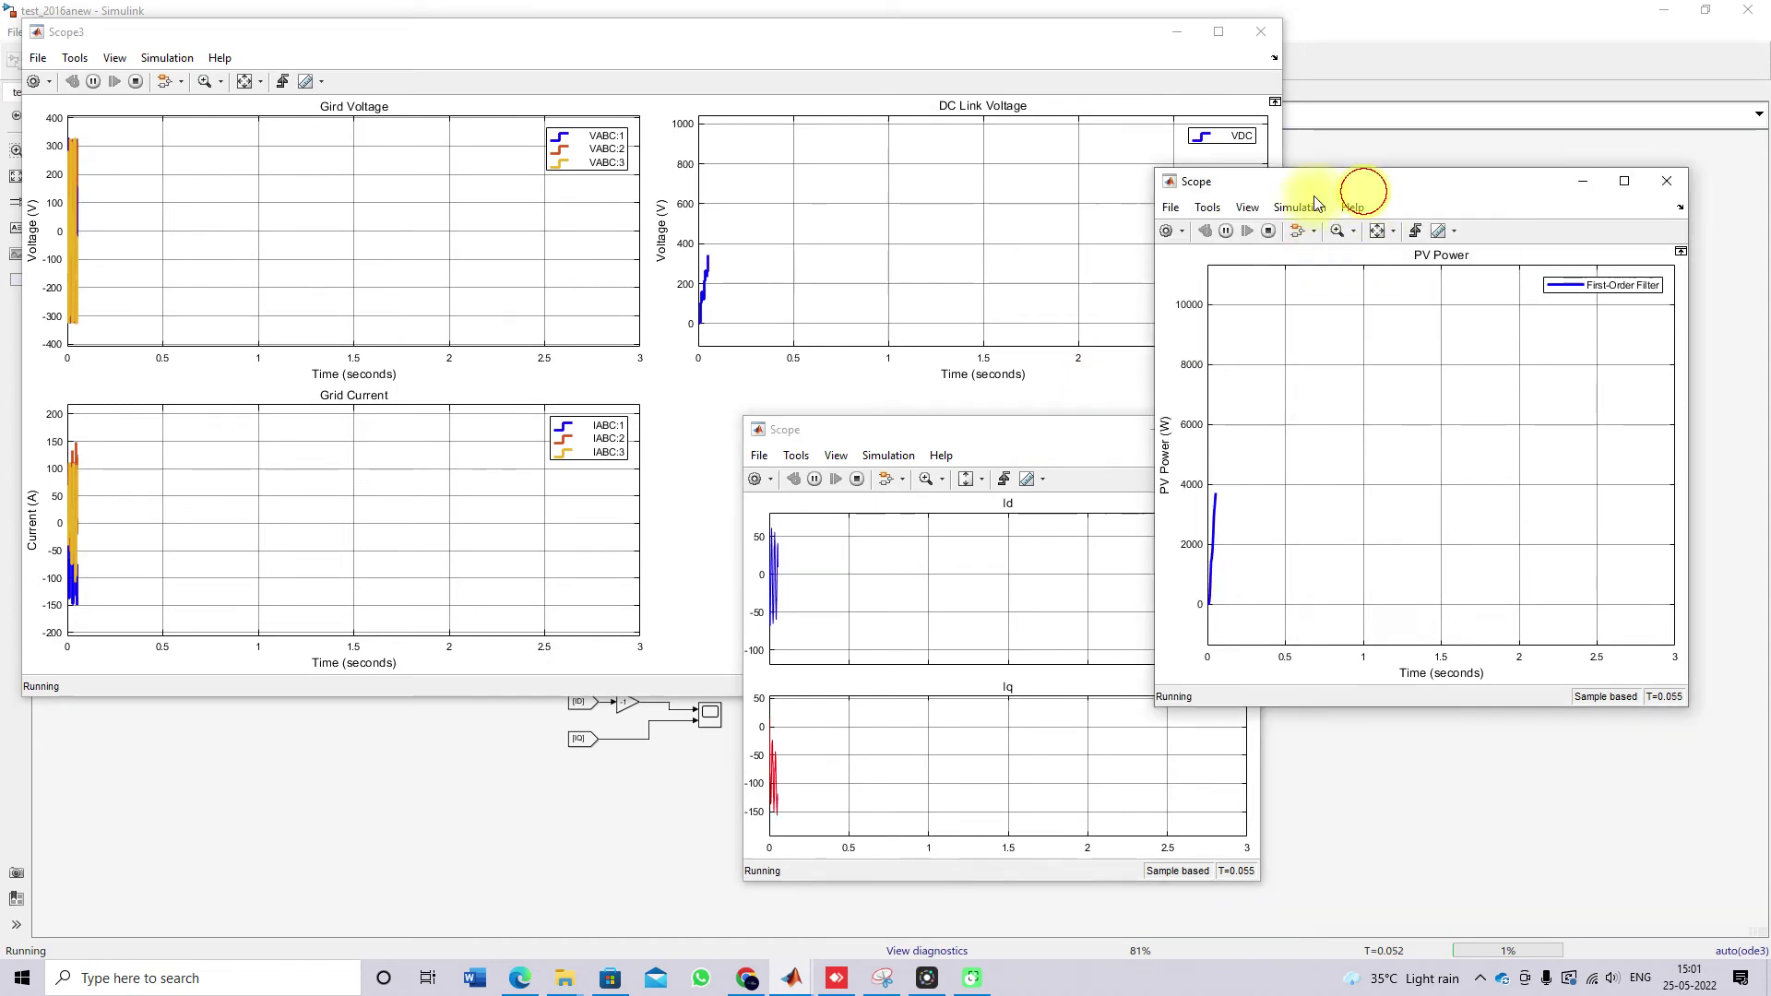
drag(1356, 188, 522, 162)
click(546, 51)
drag(427, 31, 765, 52)
drag(363, 44, 860, 184)
drag(615, 155, 347, 44)
mouse_move(59, 30)
mouse_down()
mouse_move(99, 71)
mouse_move(77, 48)
mouse_up()
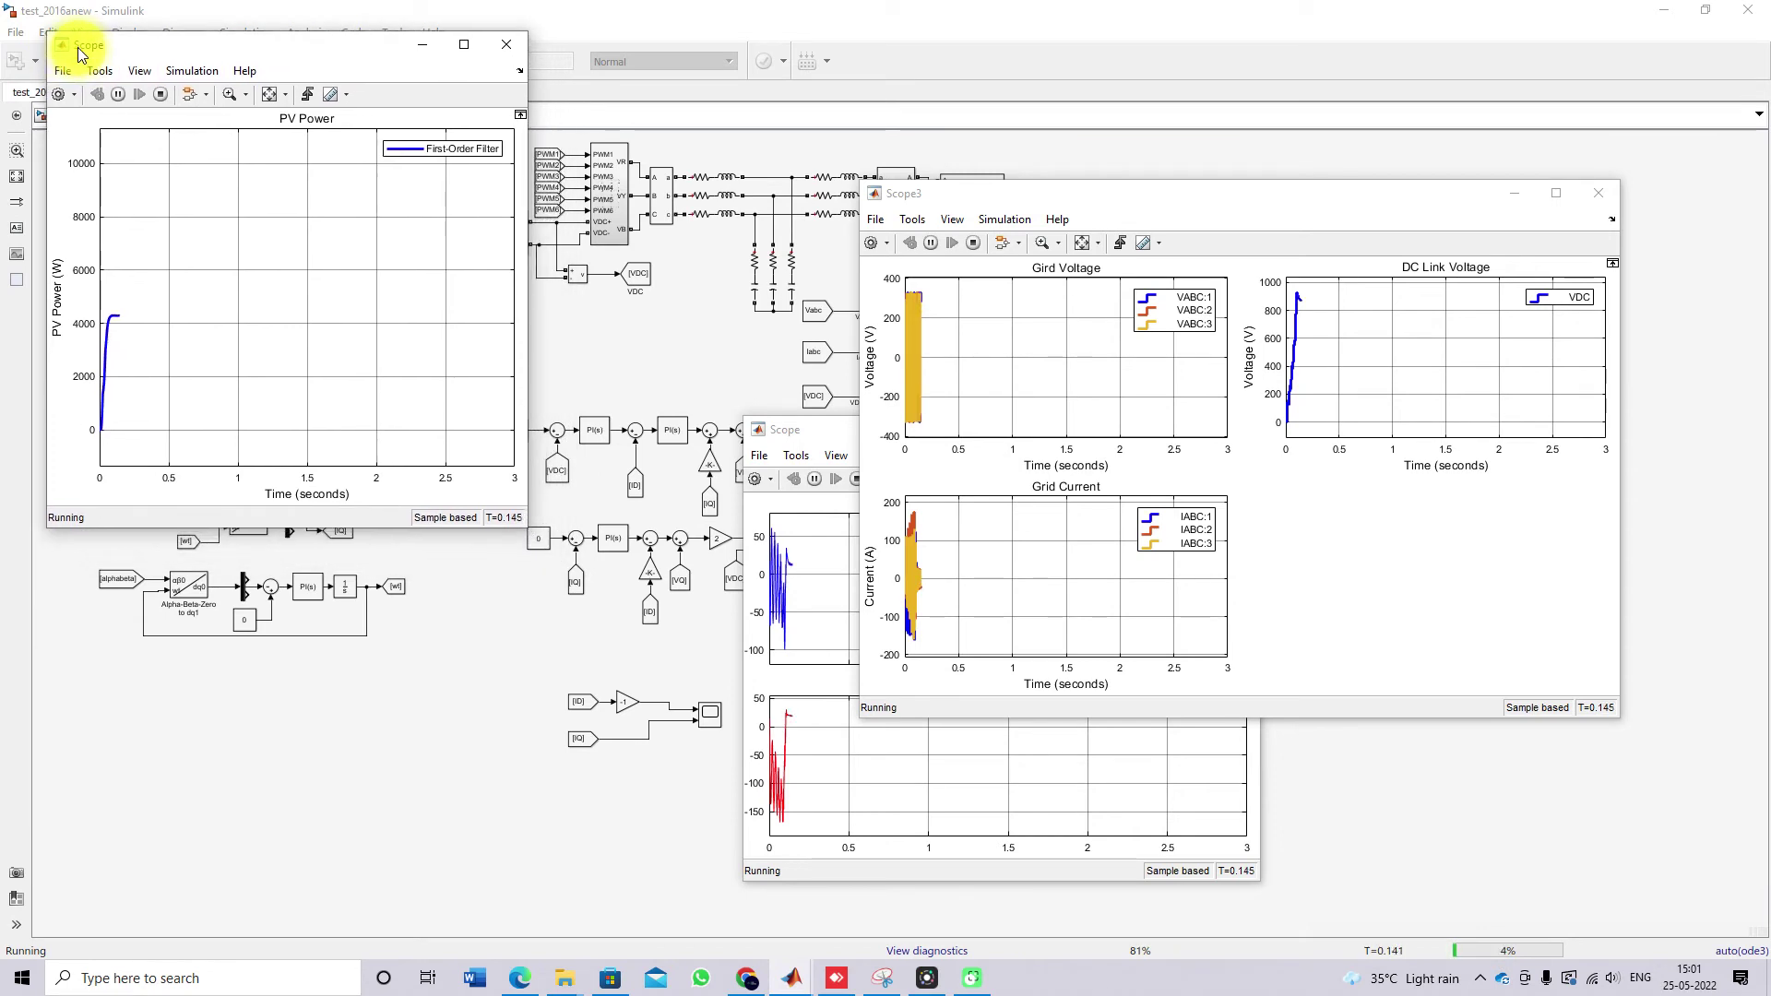
Place Scope3 beside the PV Power scope and move the Id/Iq scope clear of their plots.
drag(909, 196, 602, 32)
click(766, 683)
click(888, 455)
drag(860, 432, 1077, 367)
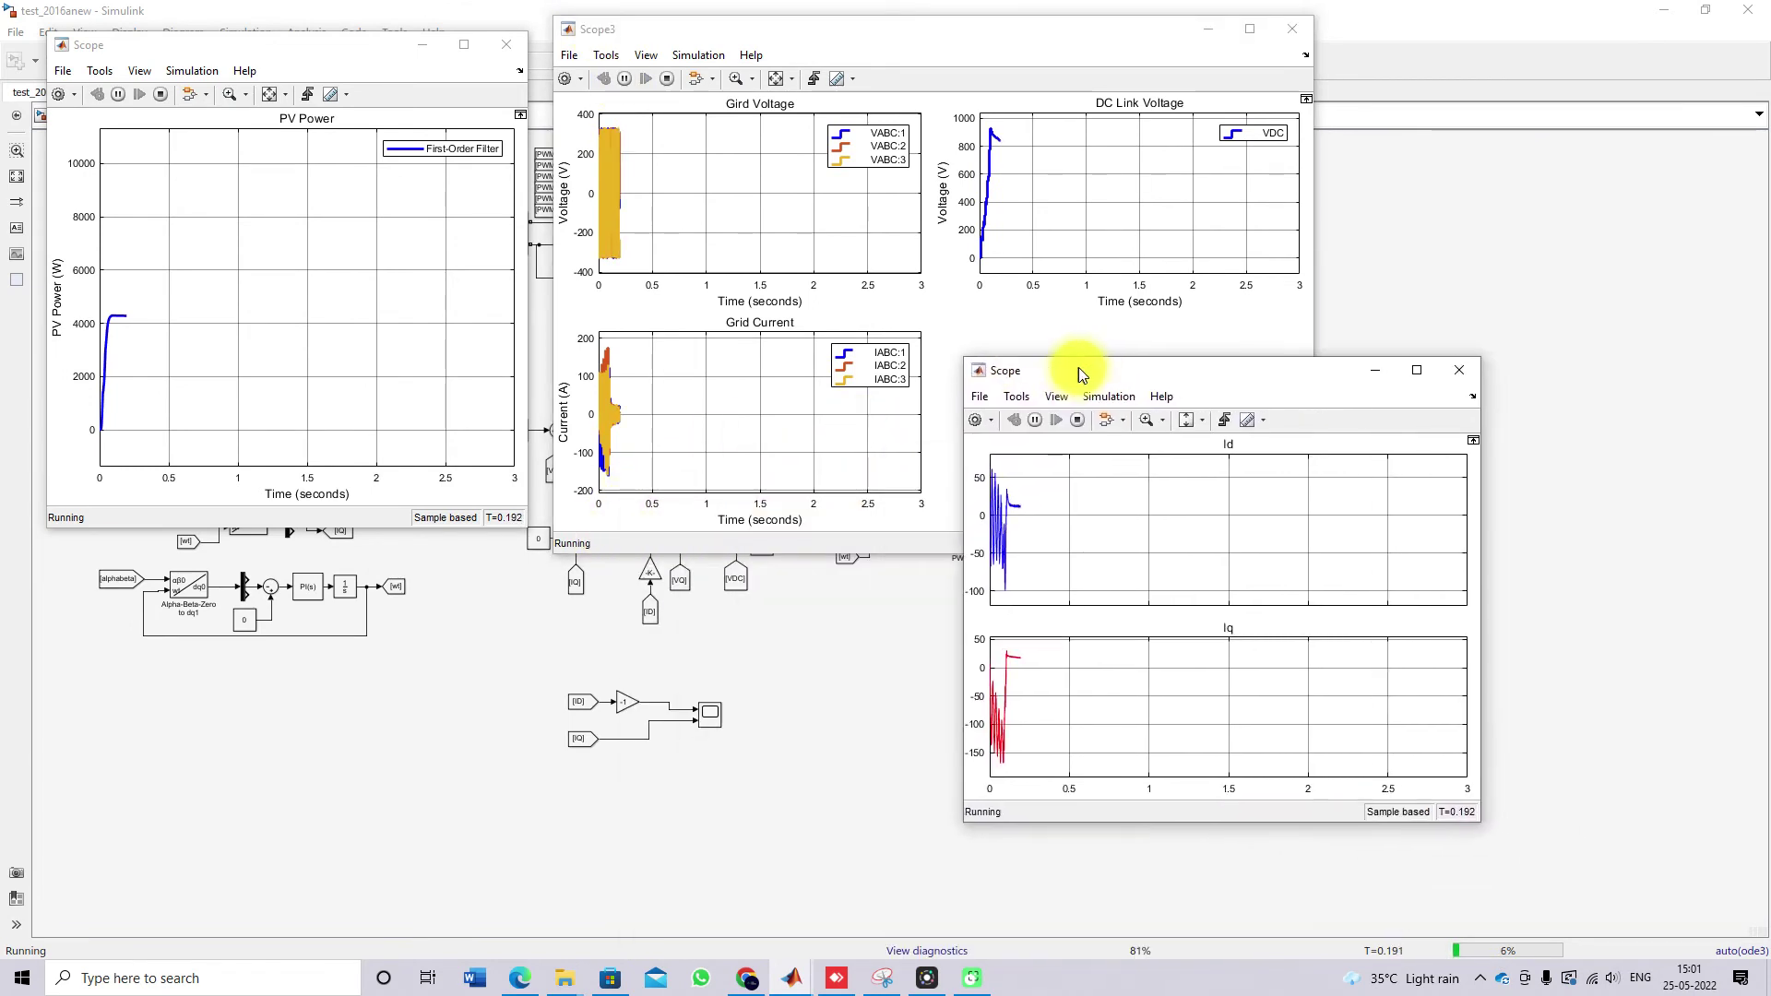
Turn on cursor measurements in the PV Power scope and place cursor 1 at about 0.31 s.
click(327, 96)
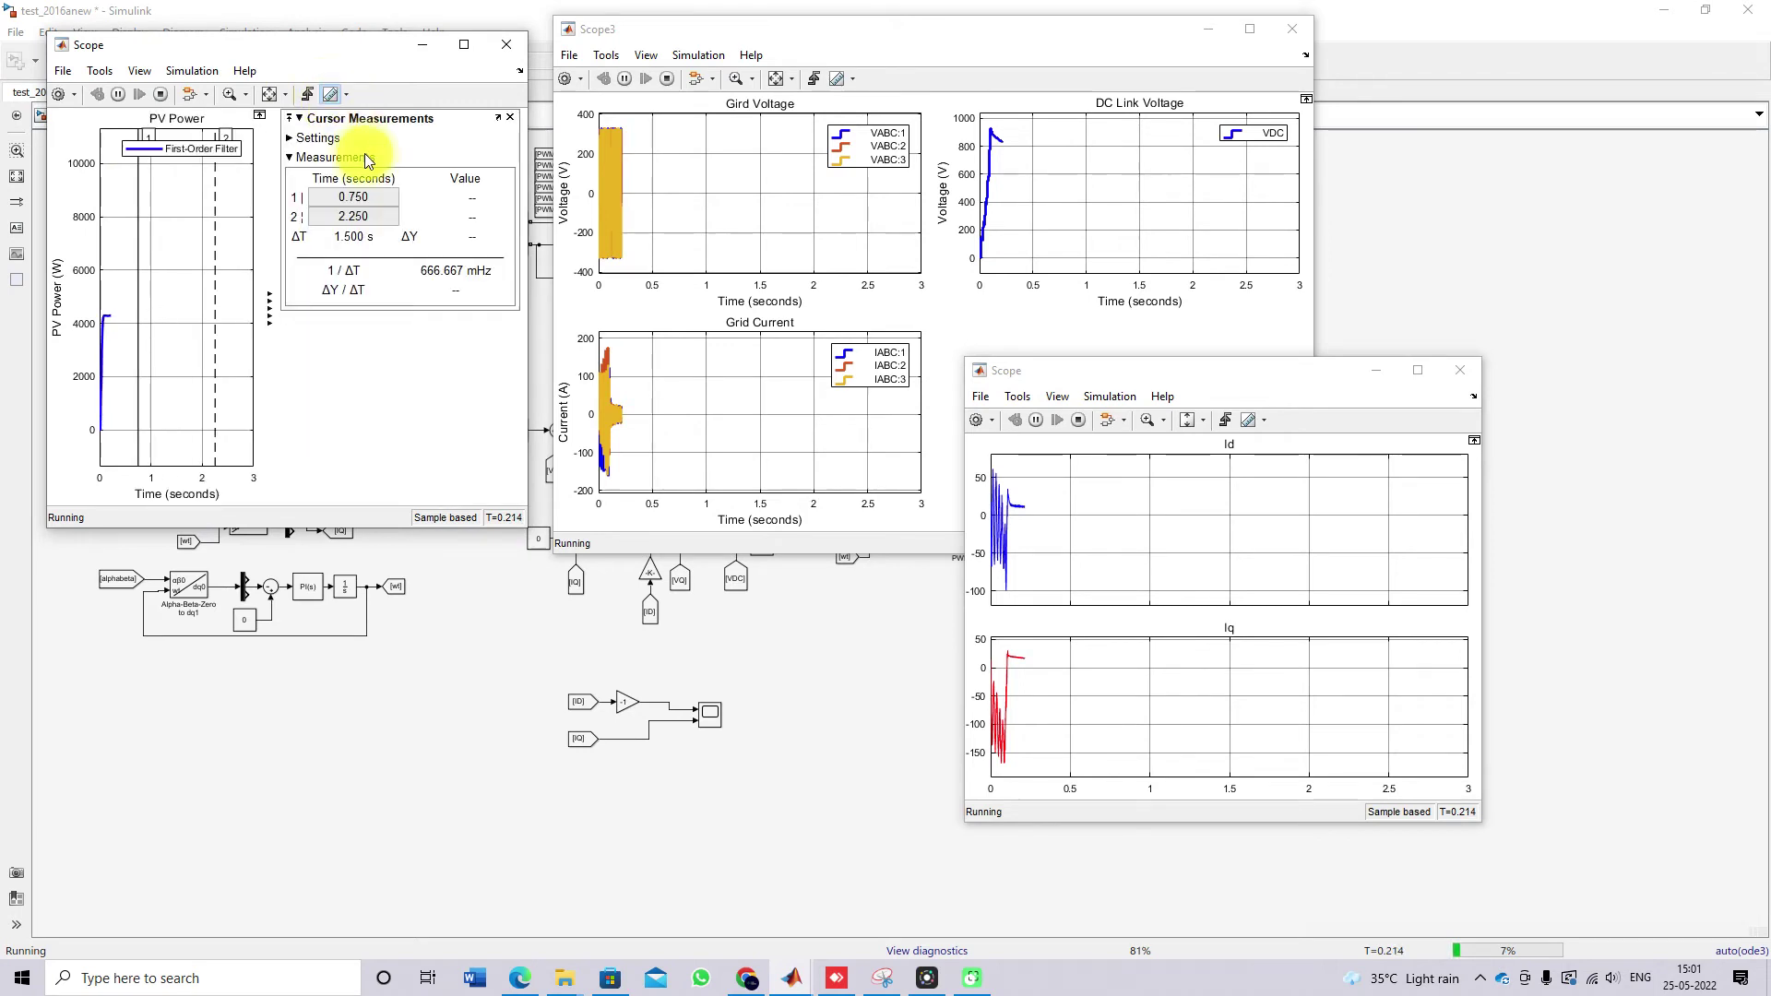
drag(138, 143, 114, 144)
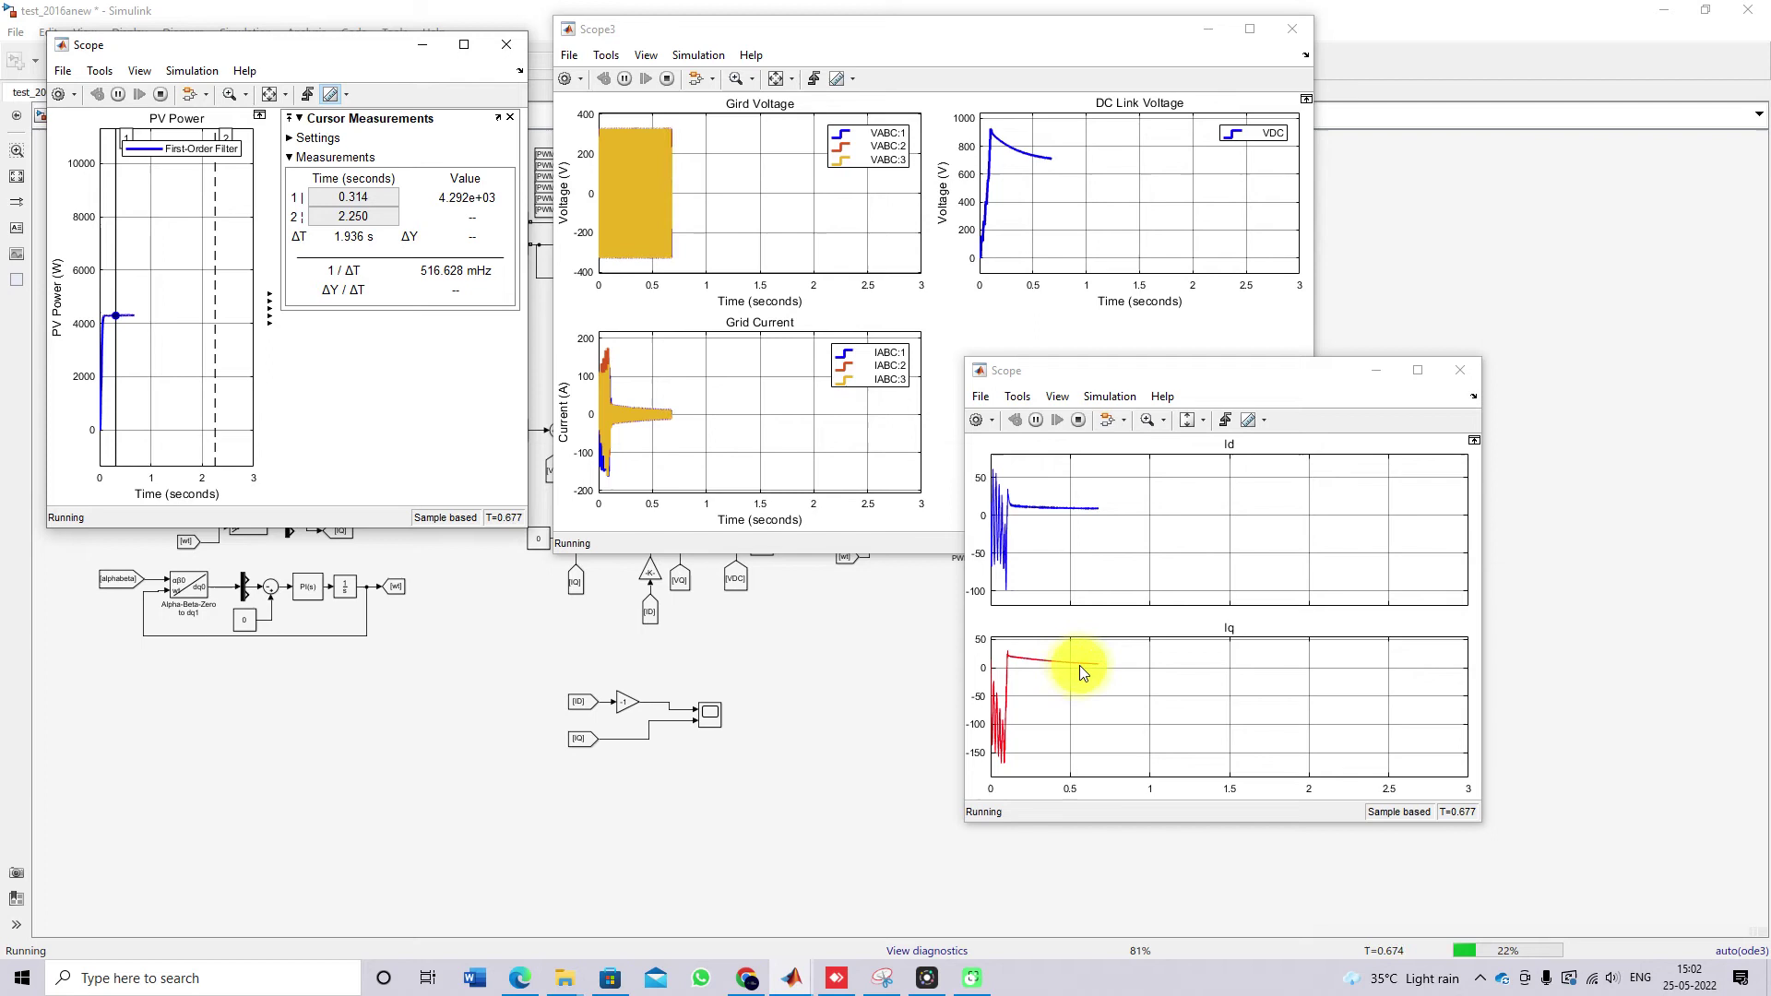
Zoom Scope3's time axis to about 0.5 to 0.8 s and enlarge the grid current's vertical scale.
click(750, 79)
click(744, 114)
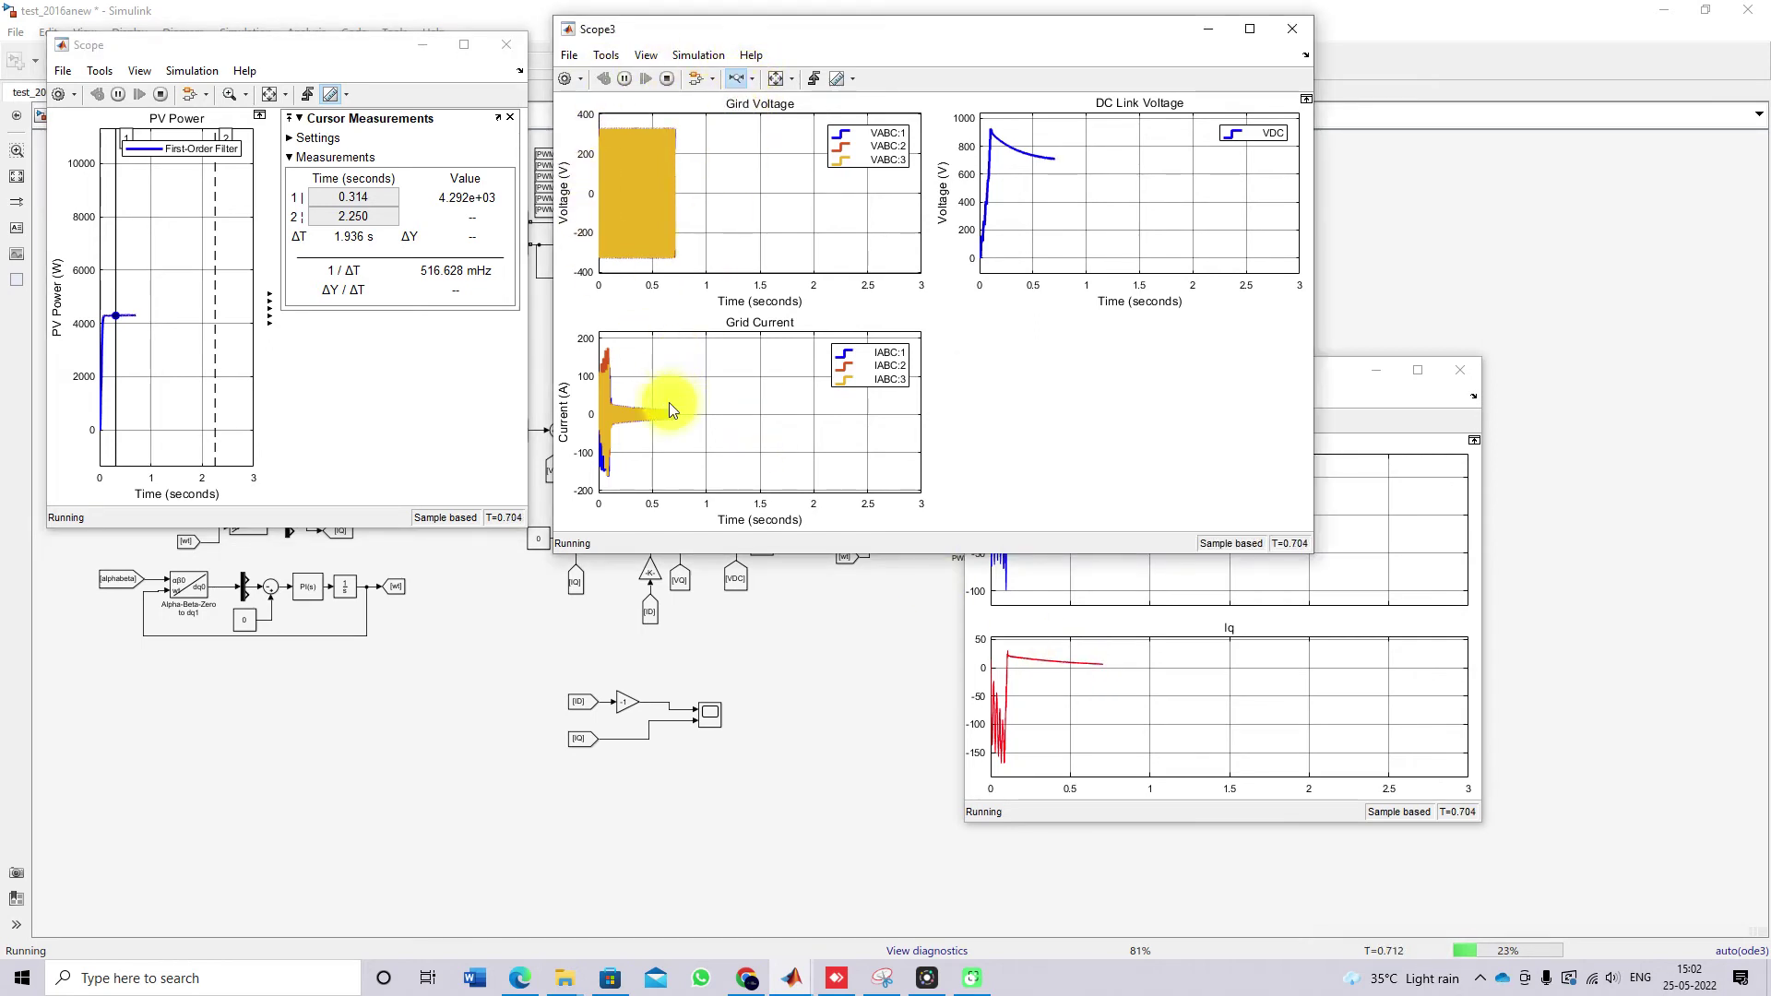
drag(684, 402, 651, 406)
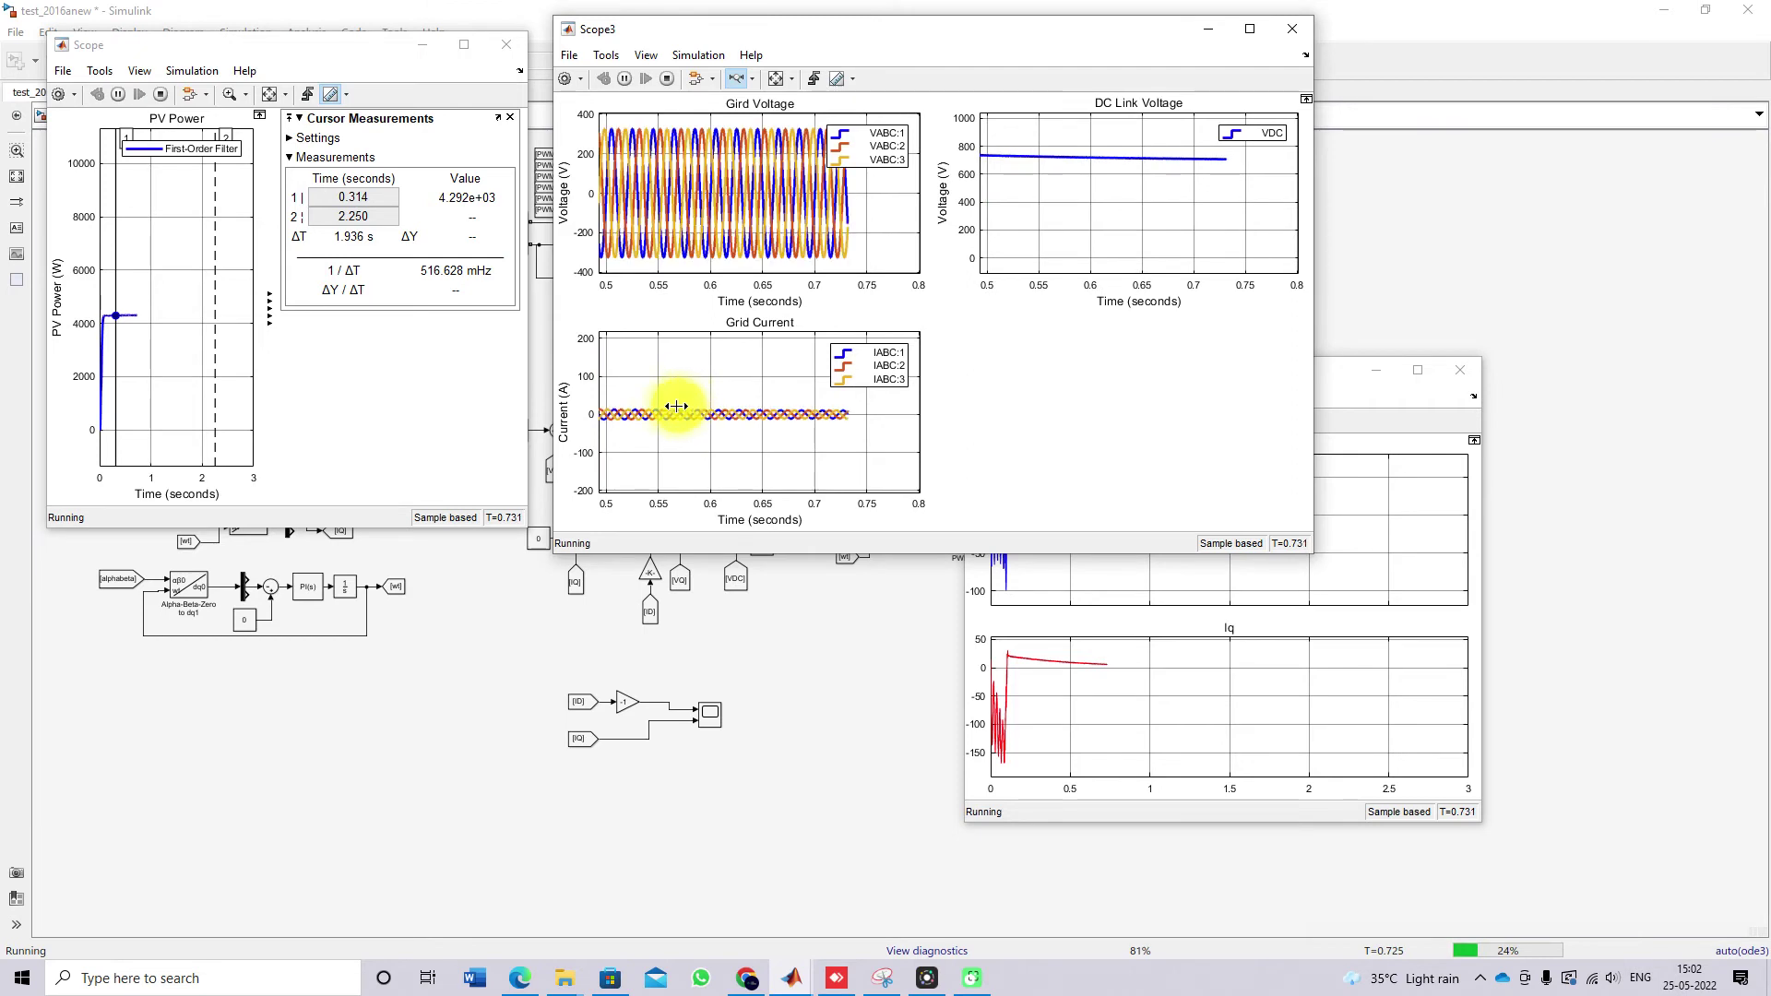
click(753, 81)
click(739, 146)
drag(716, 439, 726, 371)
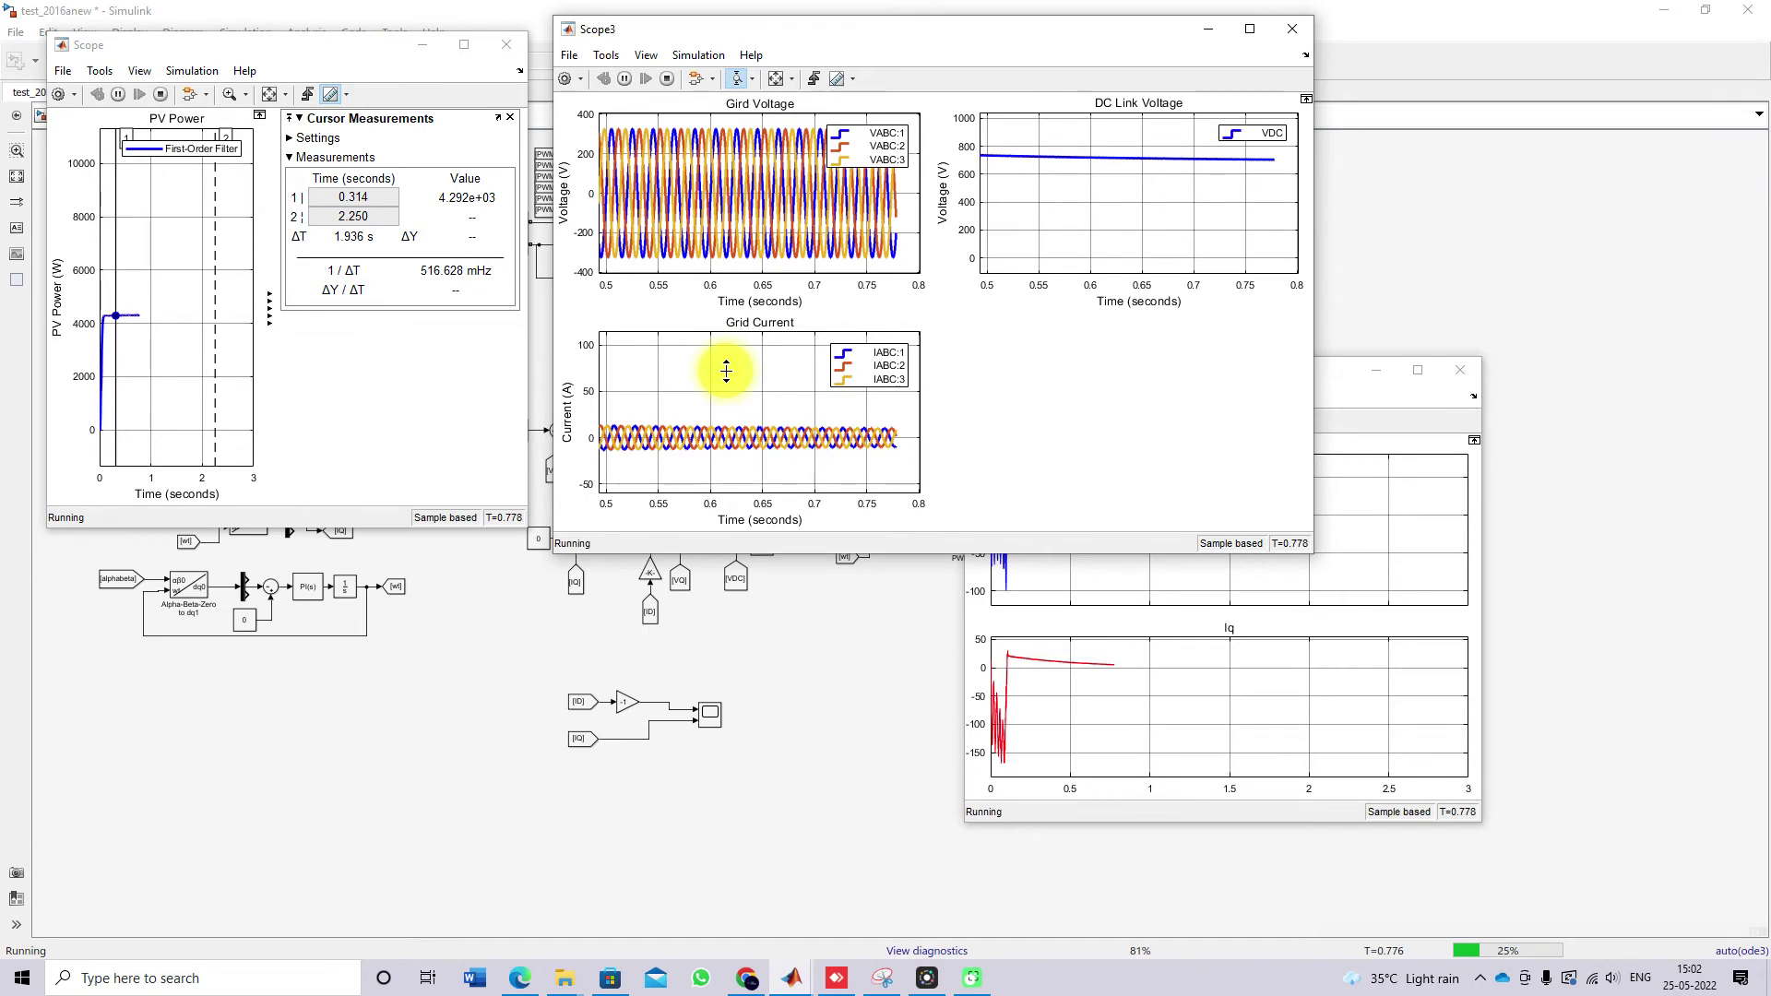
Zoom Scope3's time axis further to about 0.56 to 0.59 s, inspect the waveforms, and restore the full view.
click(754, 80)
click(739, 125)
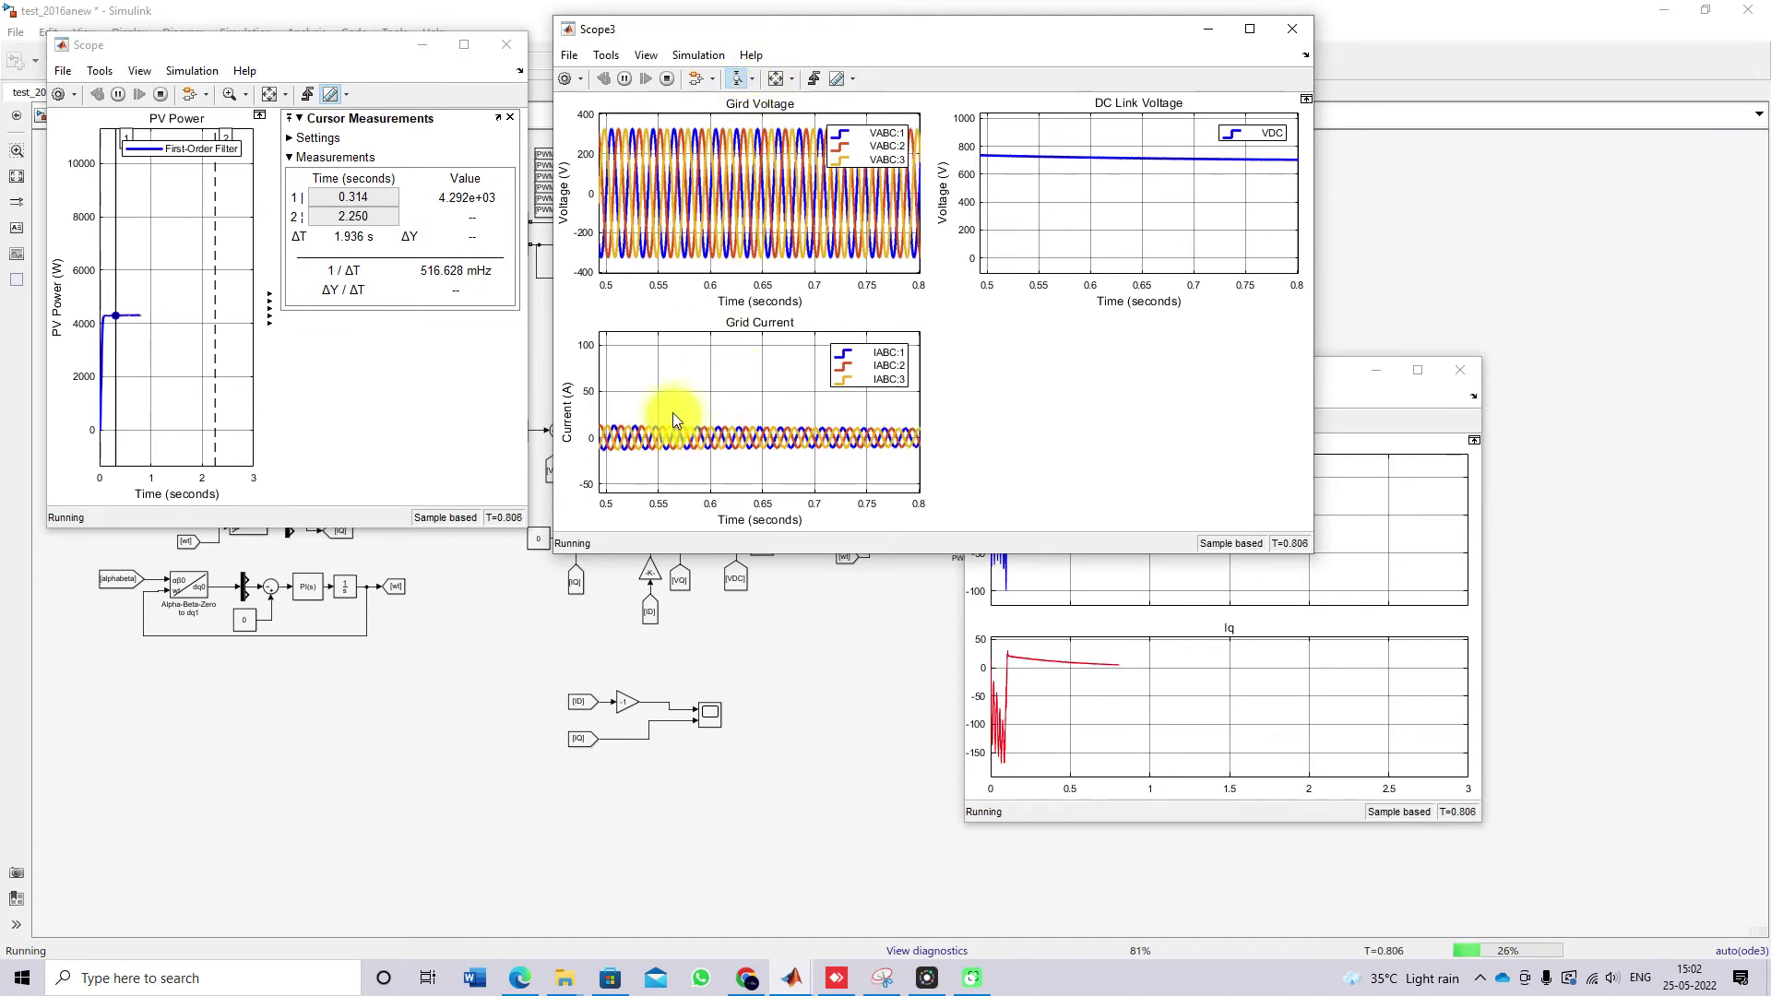
drag(666, 420, 705, 421)
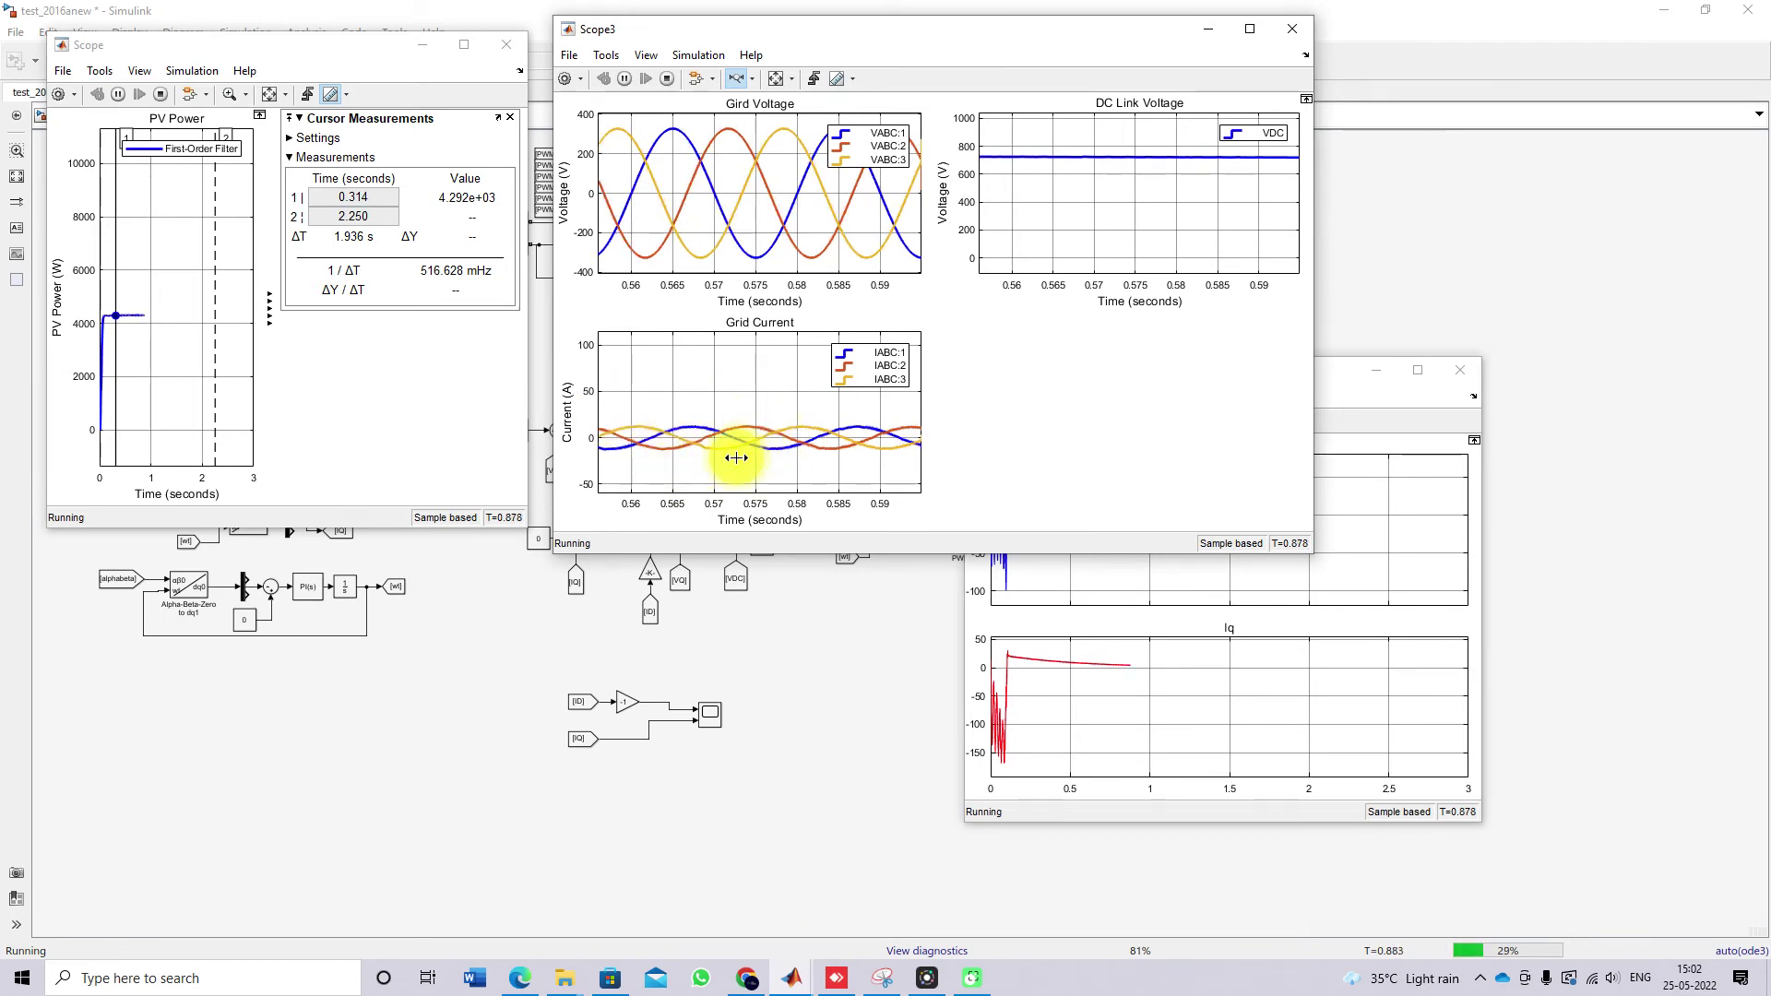
double_click(793, 103)
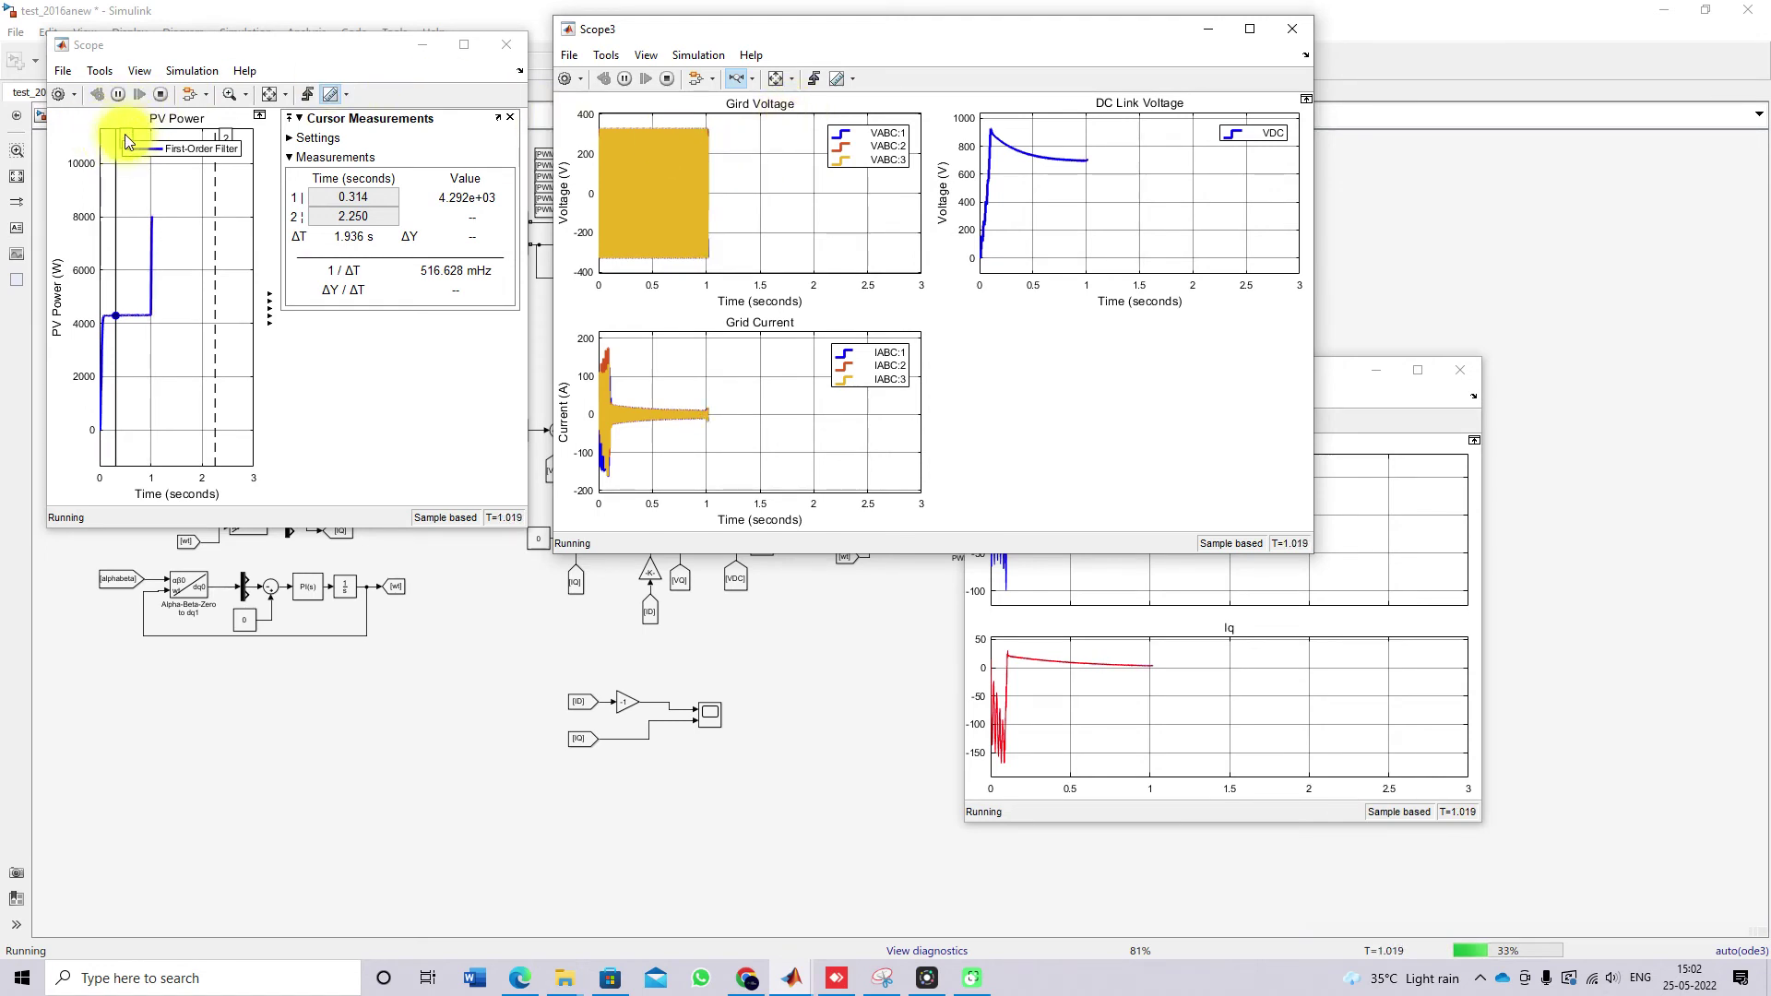
Move PV Power cursor 1 to about 1.18 s, and inspect the grid waveforms from 1.18 to 1.34 s alongside the Id/Iq curves.
mouse_move(124, 134)
mouse_down()
mouse_move(175, 133)
mouse_move(160, 132)
mouse_up()
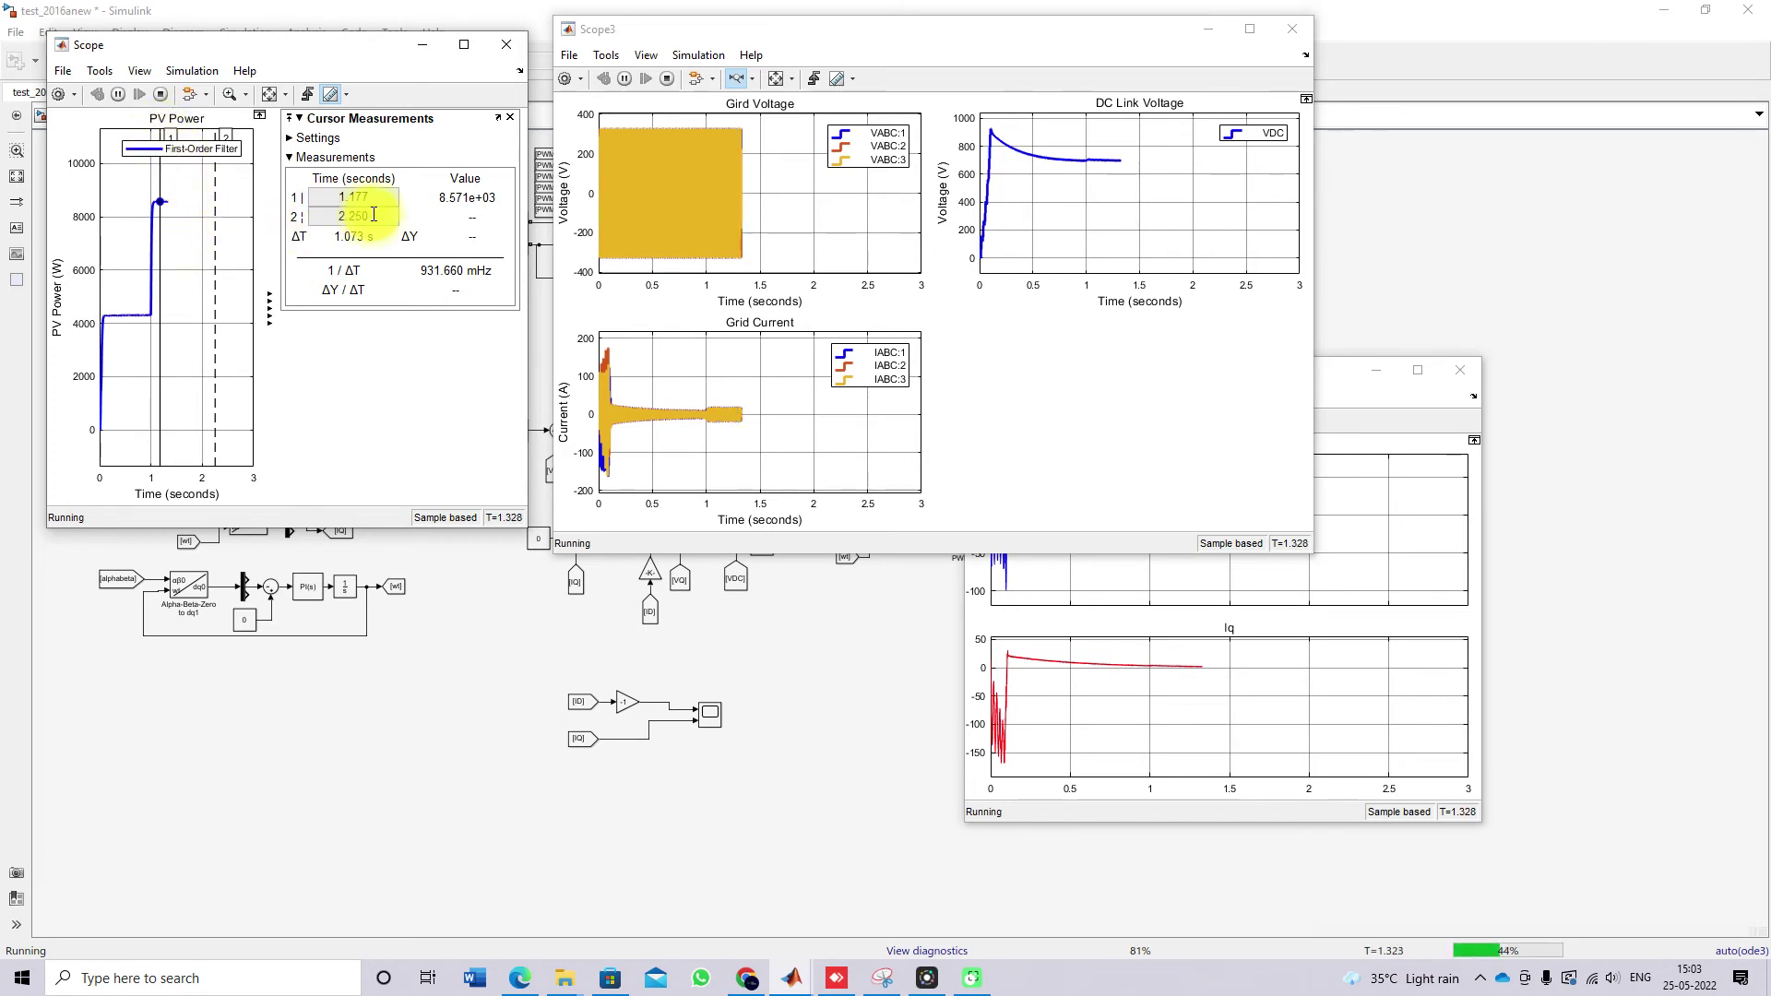
click(725, 404)
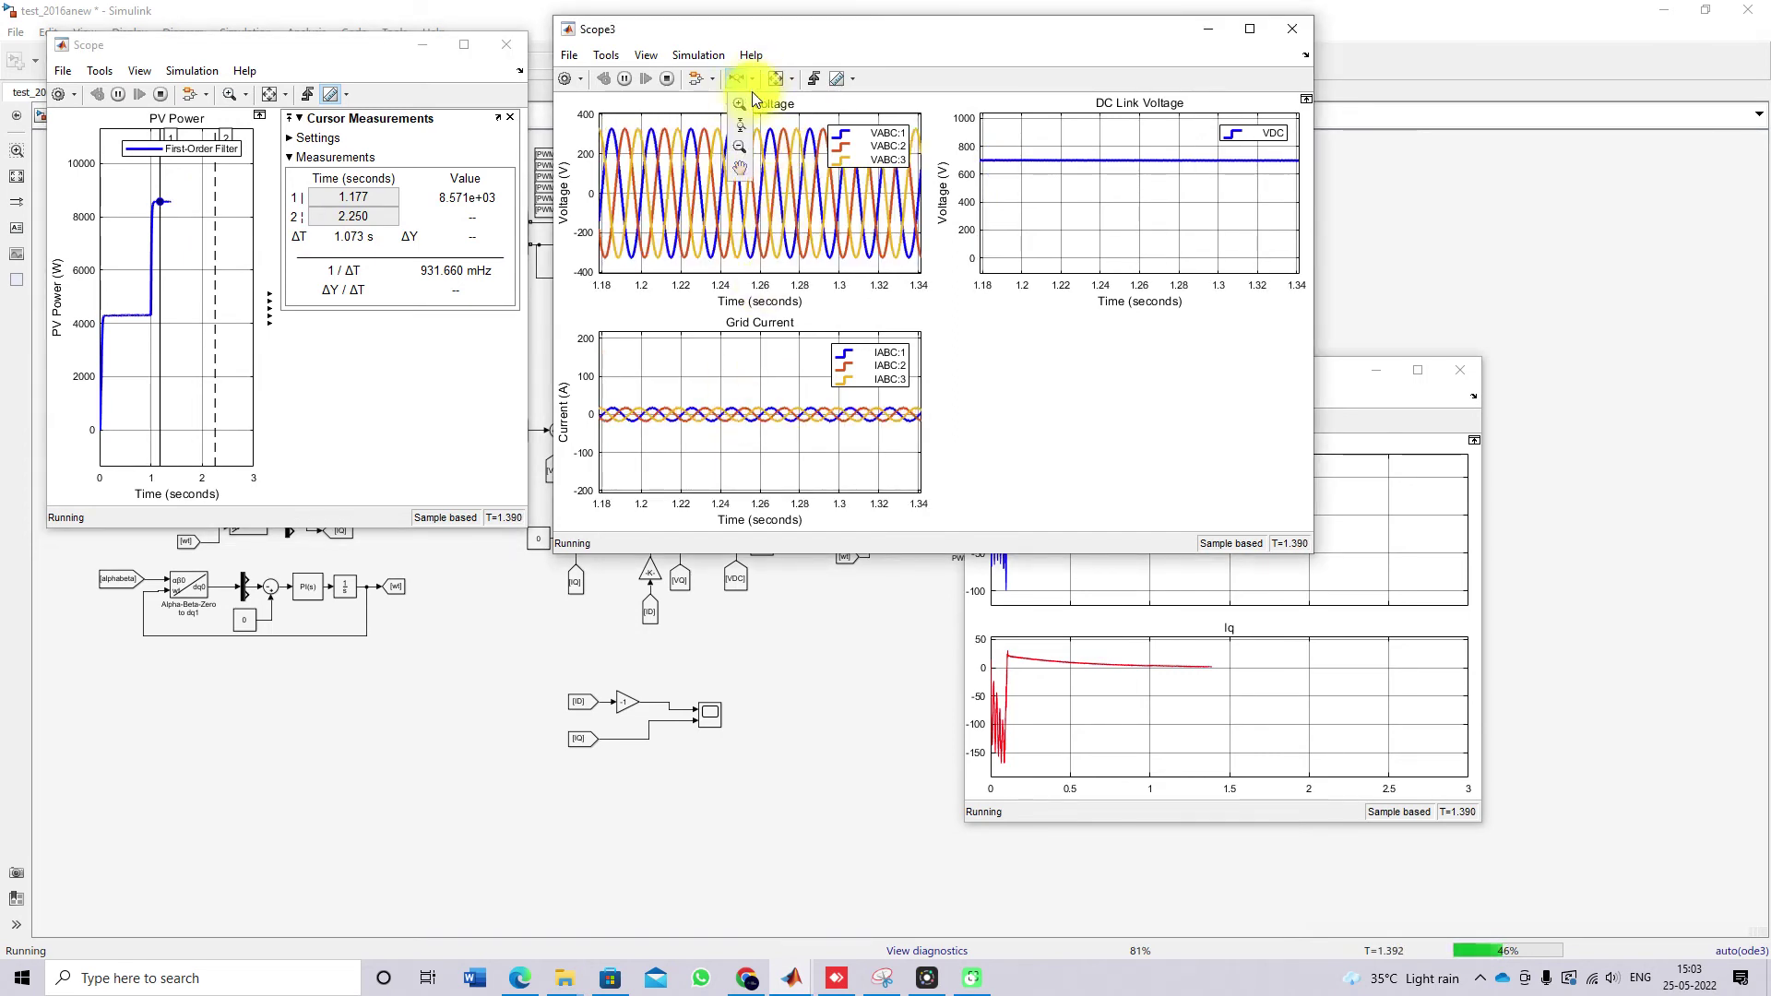
drag(744, 428, 744, 397)
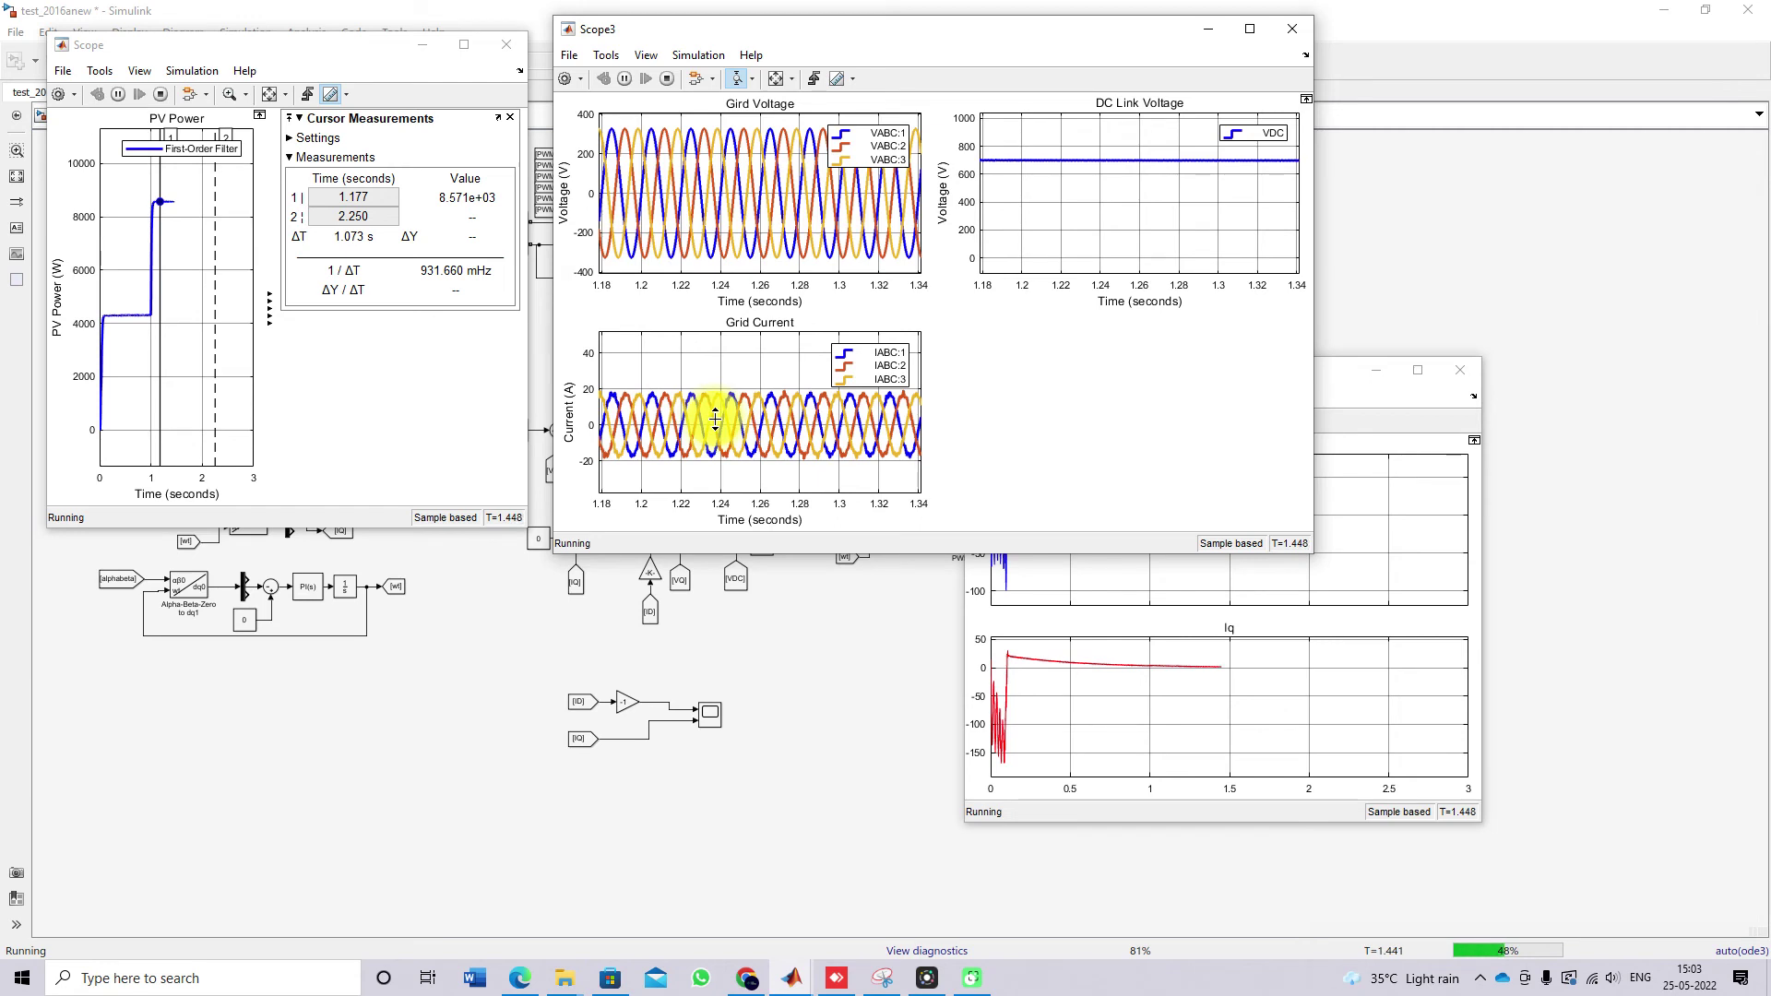
click(1347, 397)
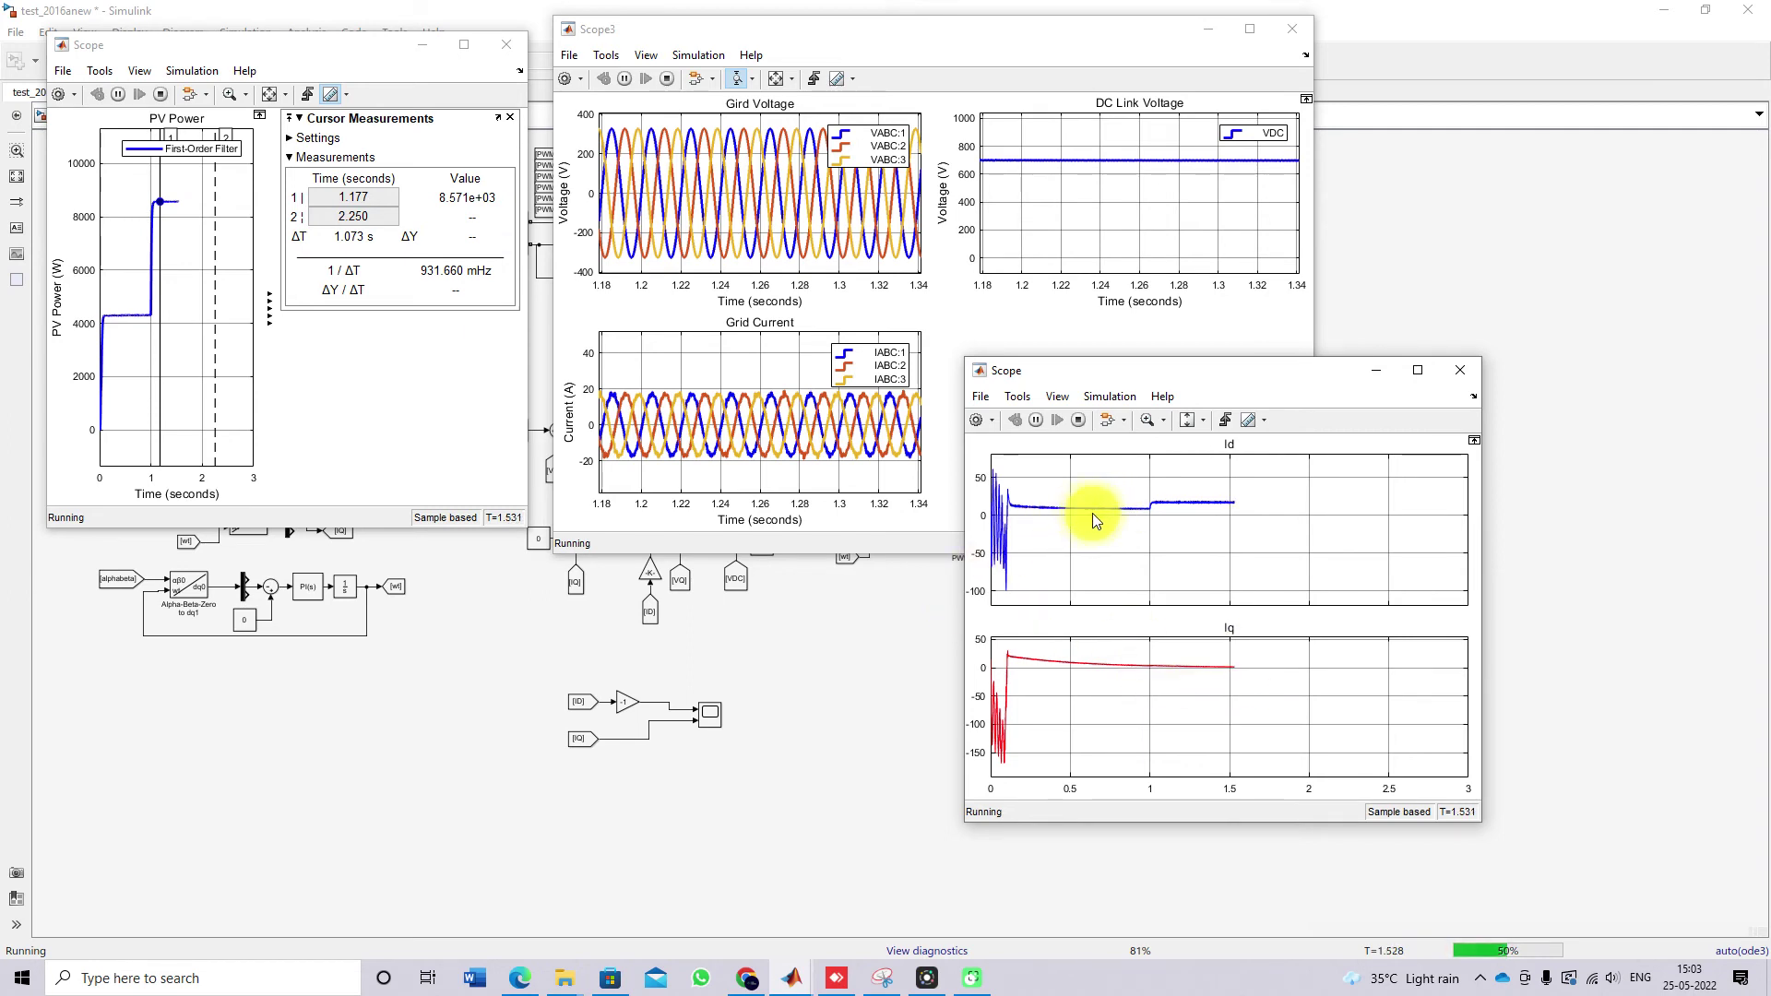
Restore Scope3's full view and zoom its time axis to the irradiance change at about 1 to 1.035 s.
click(775, 81)
click(775, 79)
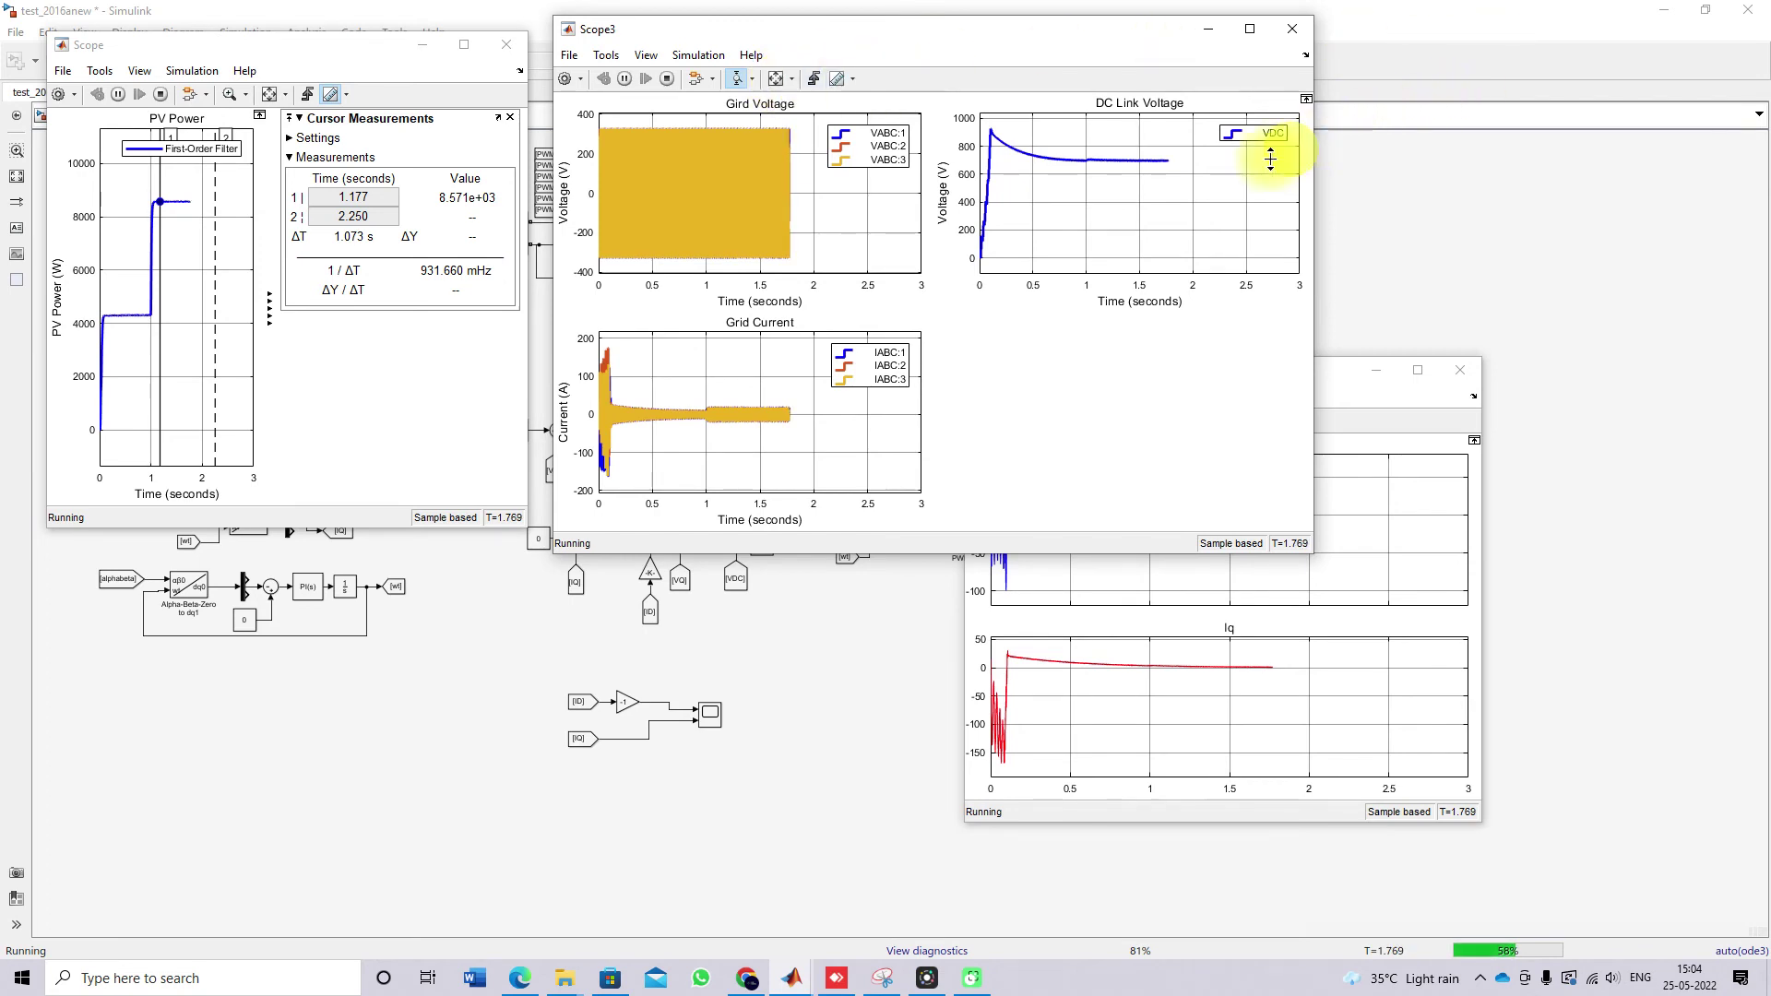
click(751, 79)
click(740, 123)
mouse_move(697, 122)
mouse_down()
mouse_move(732, 122)
mouse_move(671, 120)
mouse_move(732, 122)
mouse_up()
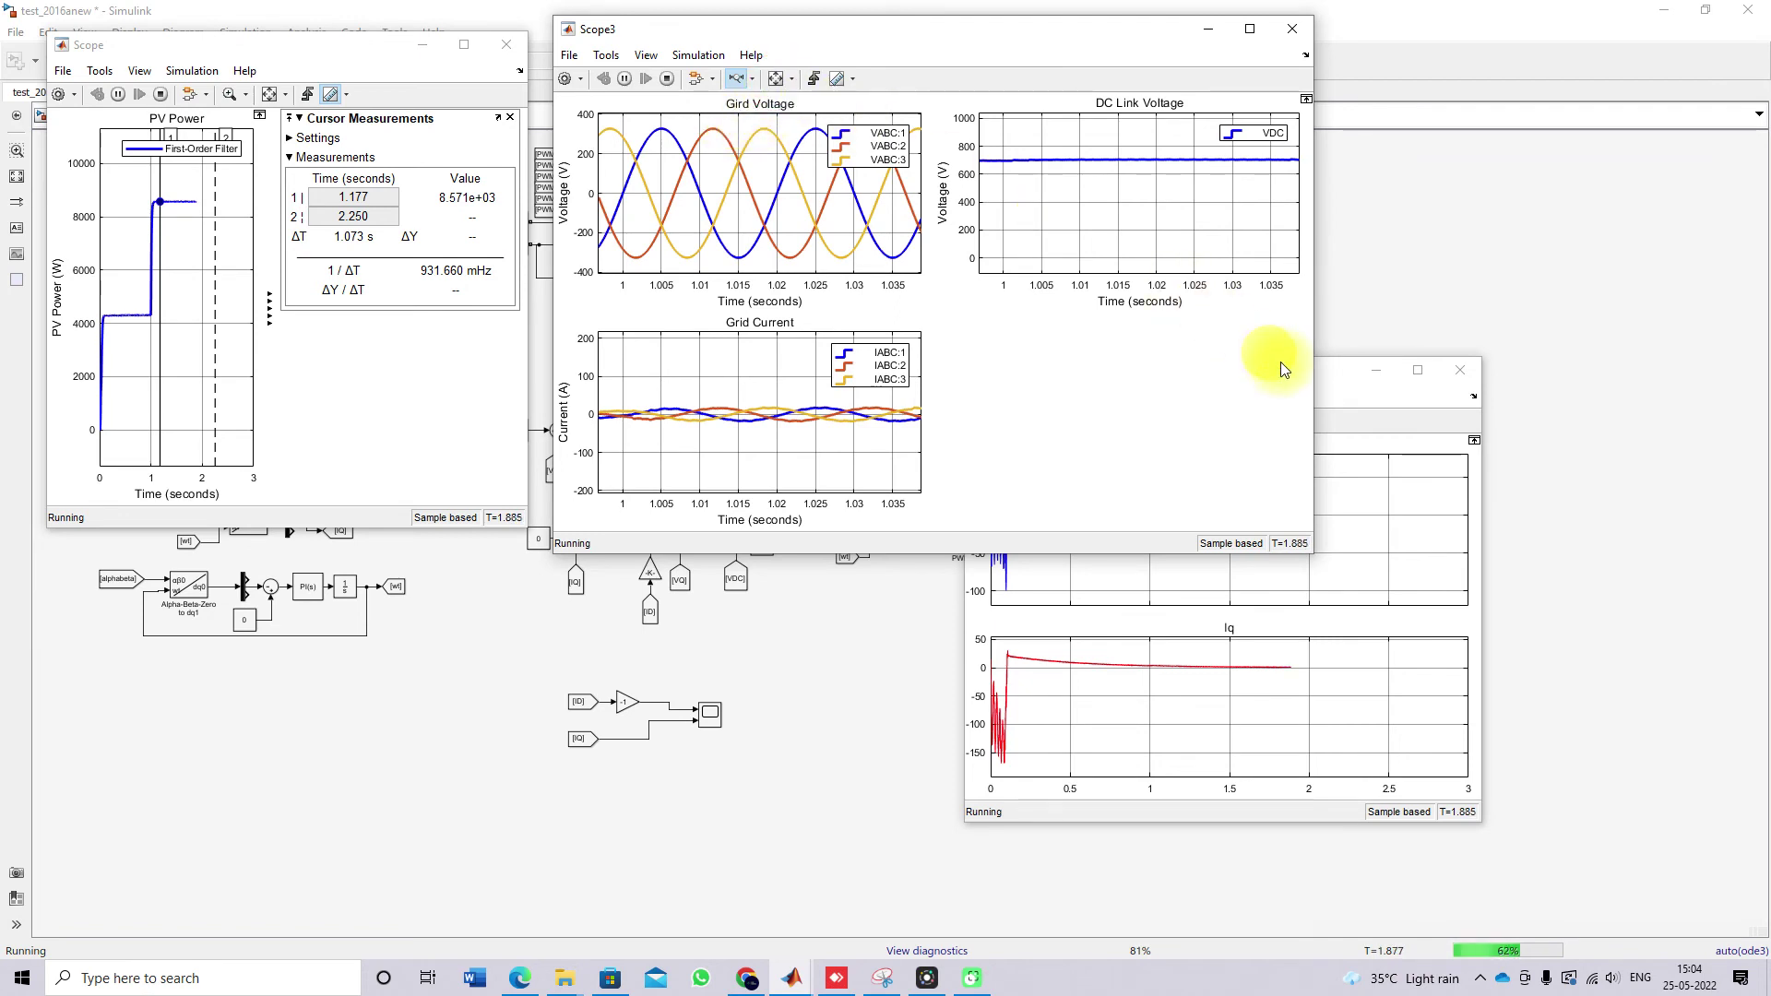
Zoom Scope3's time axis to about 2.15 to 2.32 s and enlarge the grid current's scale to about -60 to 40 A.
click(1329, 397)
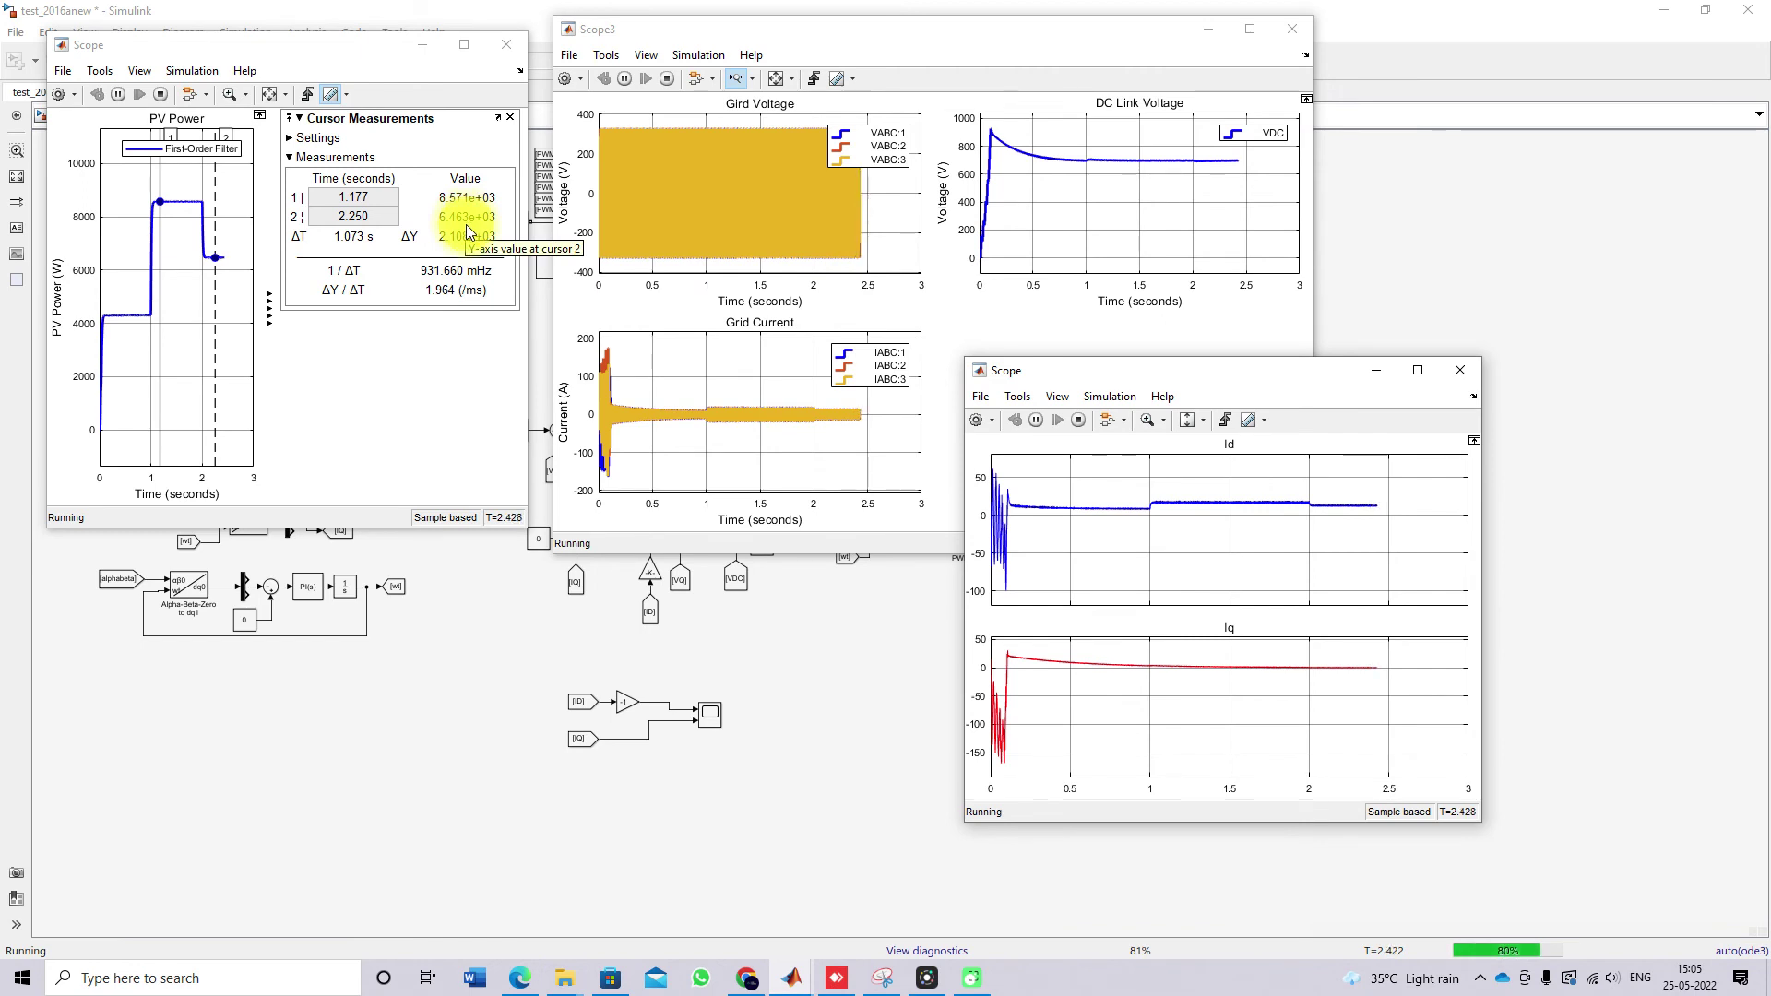
click(835, 406)
drag(829, 408, 846, 411)
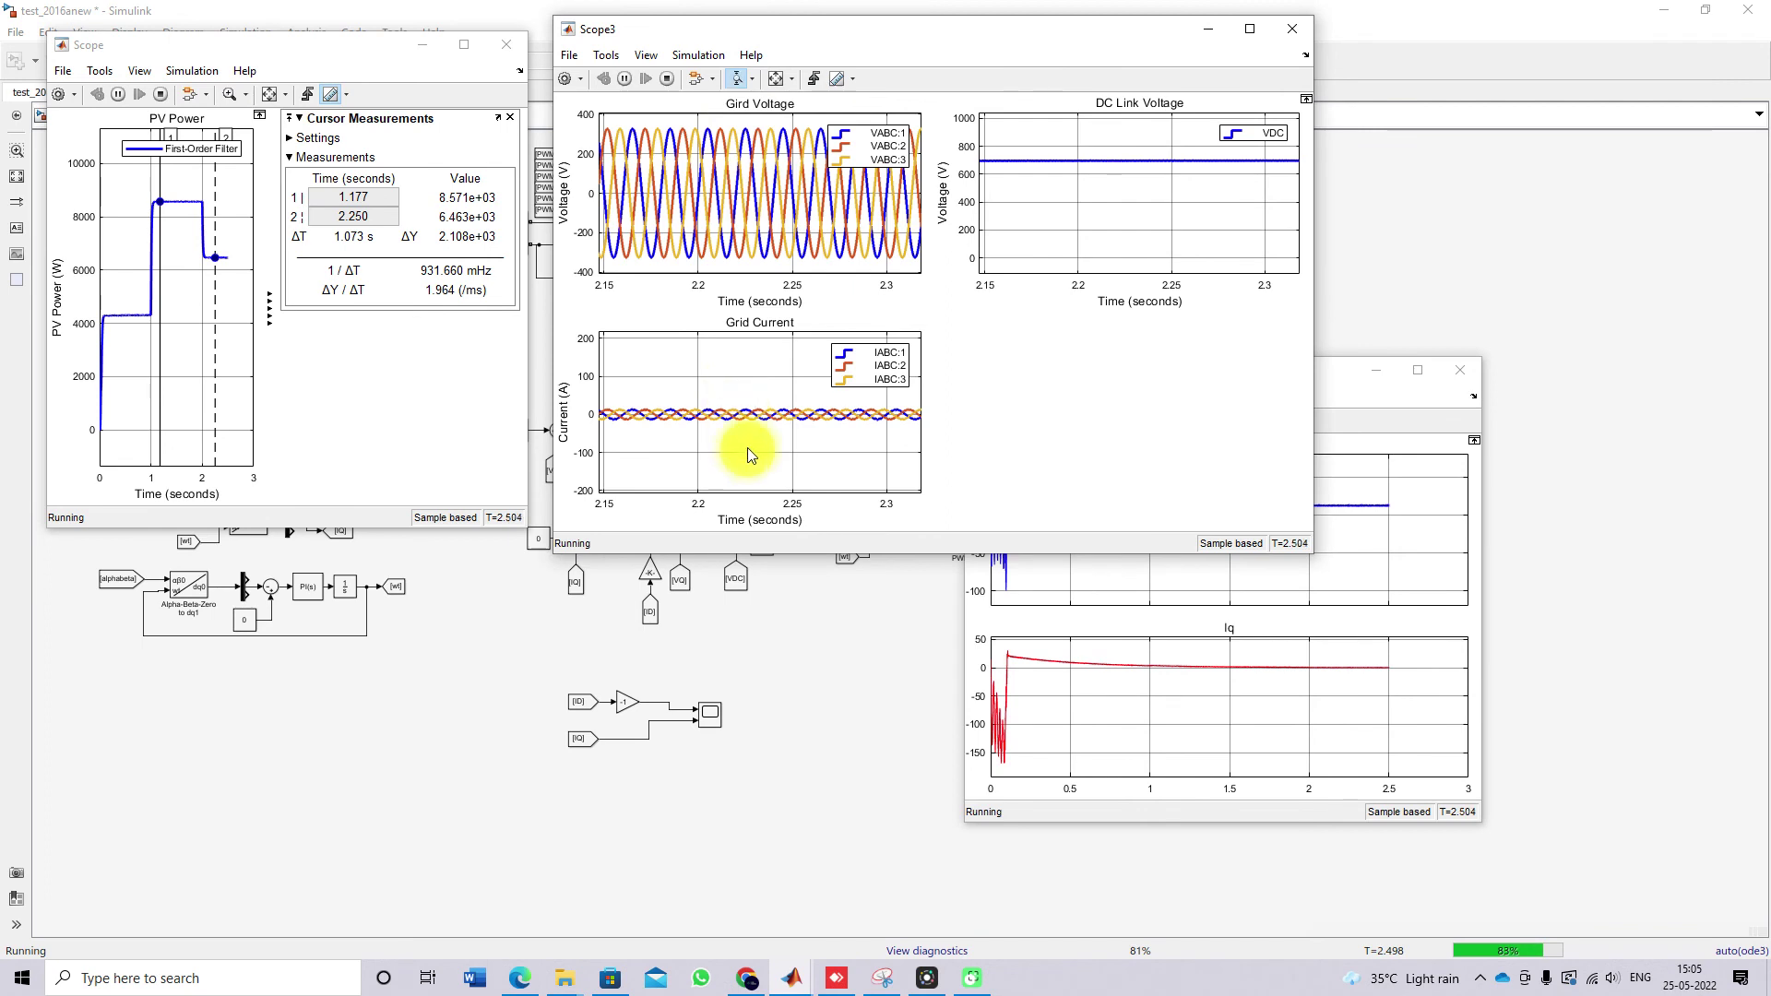
drag(747, 446, 747, 397)
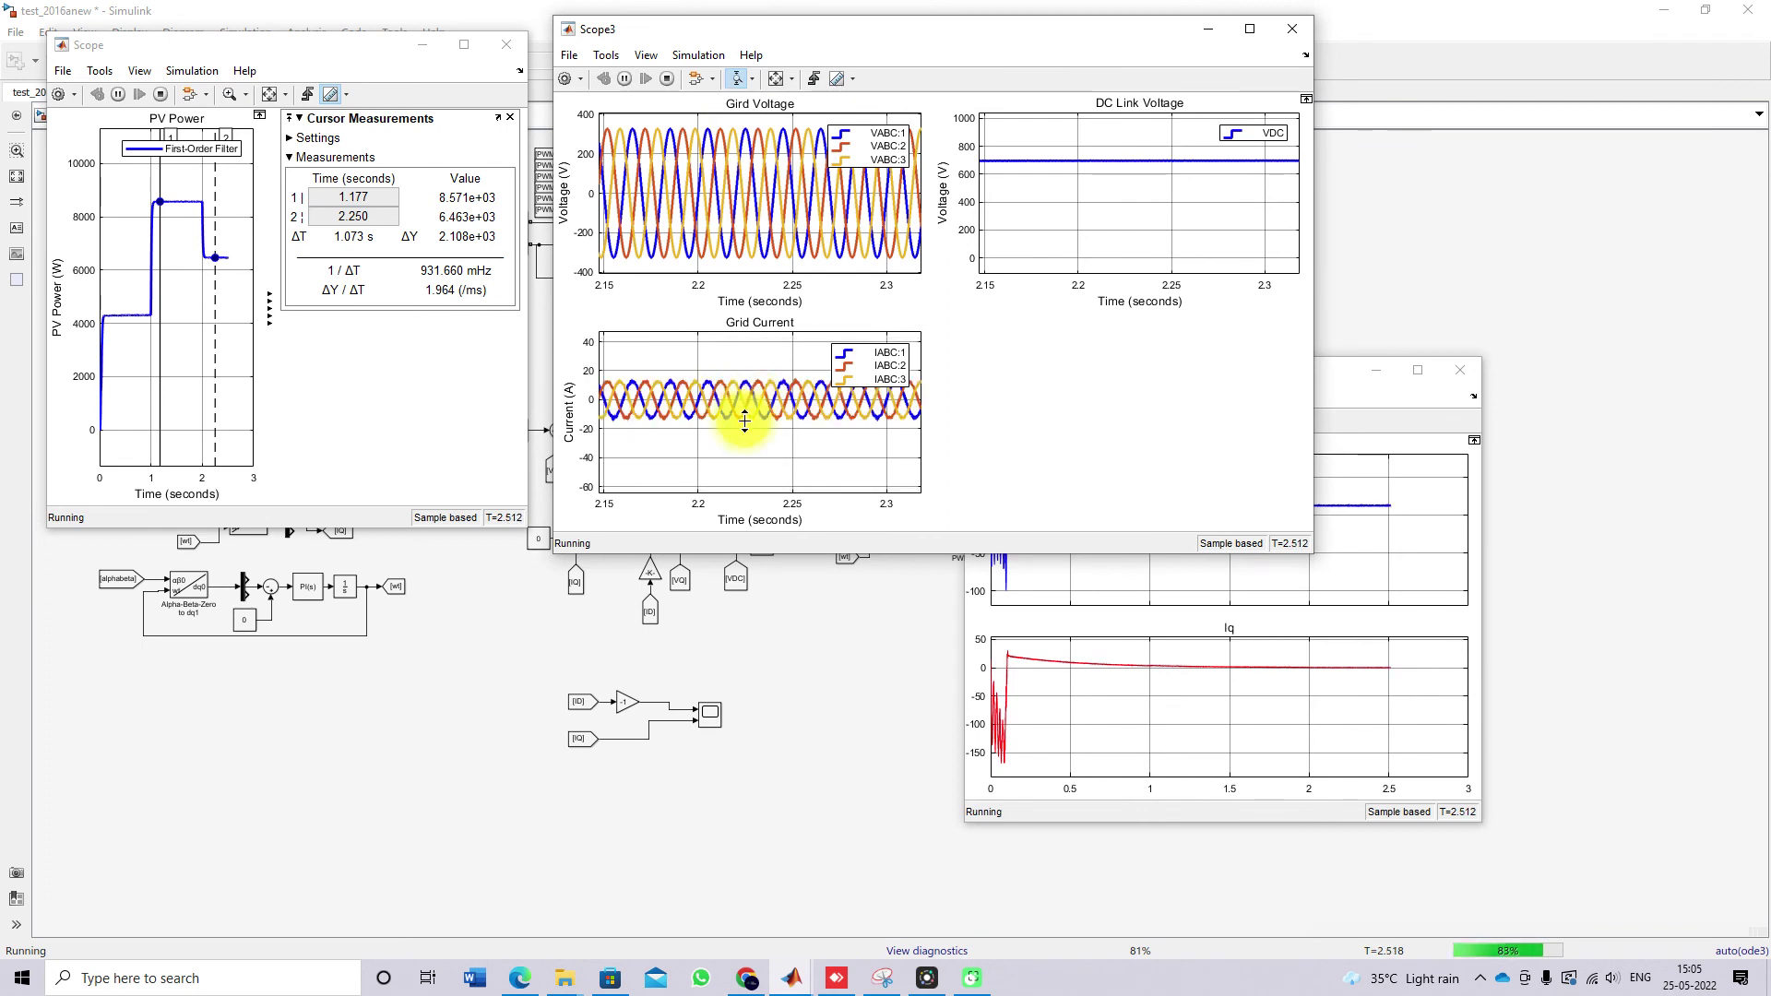
Stop the simulation, switch to the main MATLAB window, and evaluate out.ScopeData1 from the out variable in the Command Window.
click(667, 81)
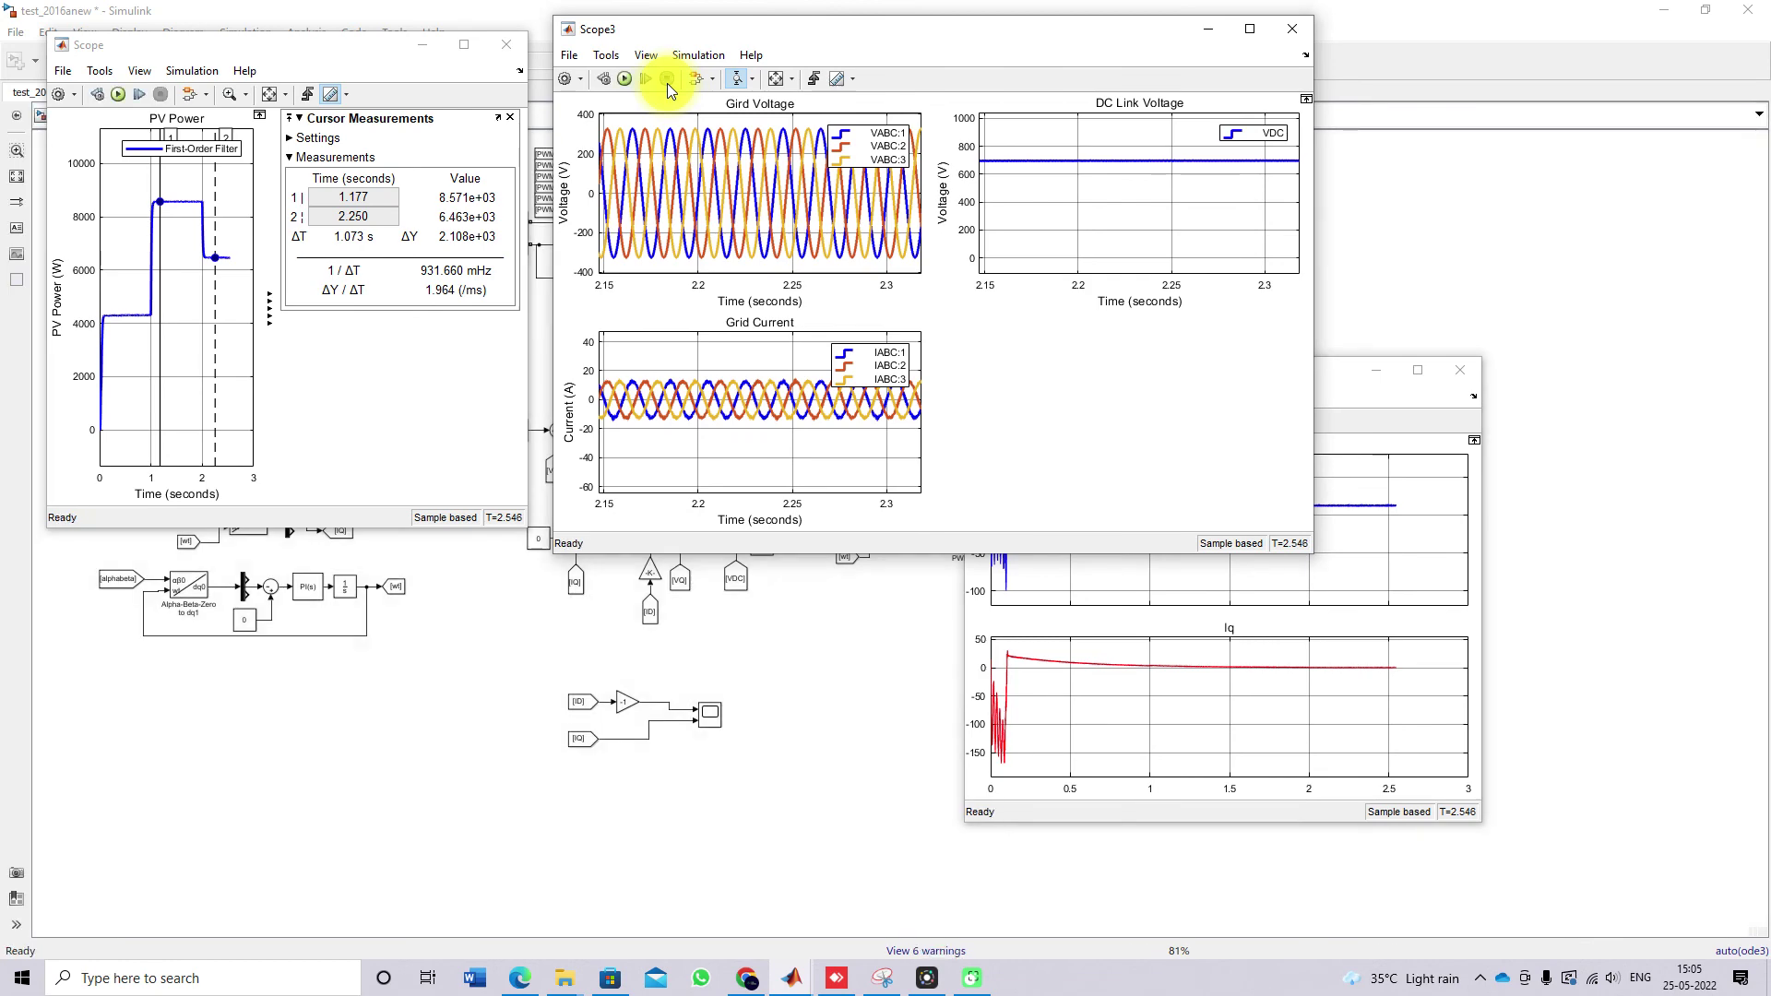
click(500, 653)
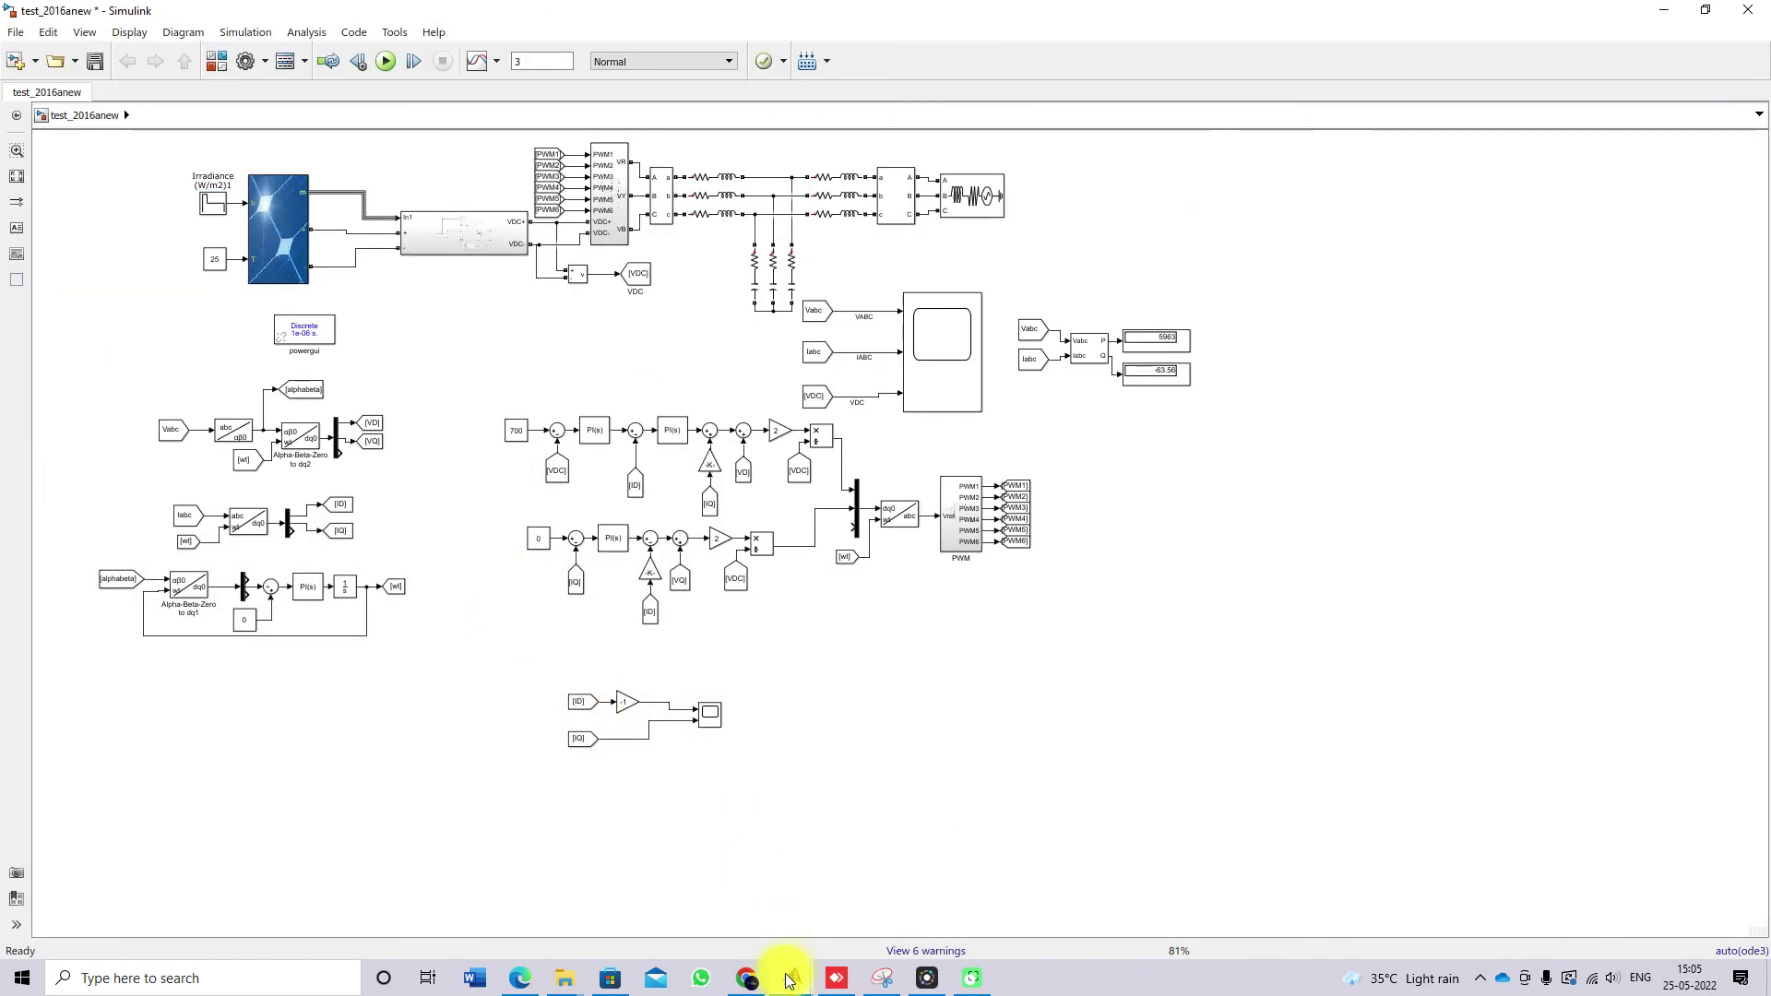
mouse_move(791, 978)
click(462, 897)
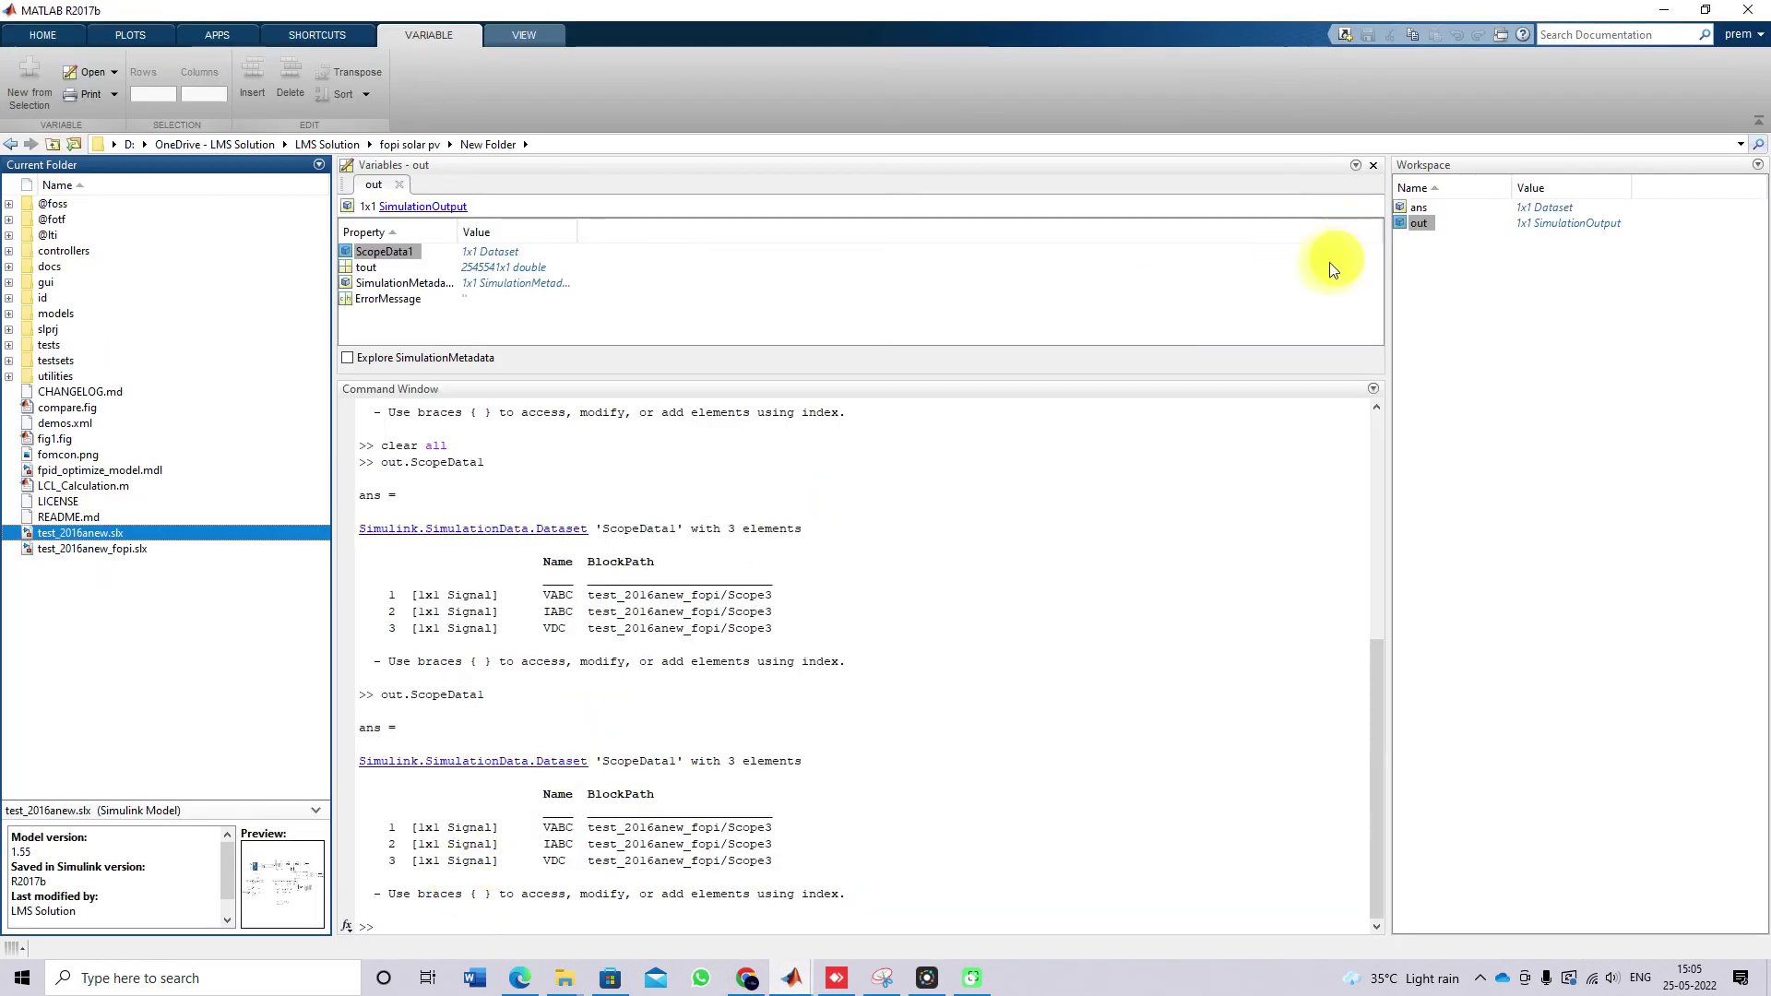
double_click(1415, 221)
drag(391, 253, 442, 915)
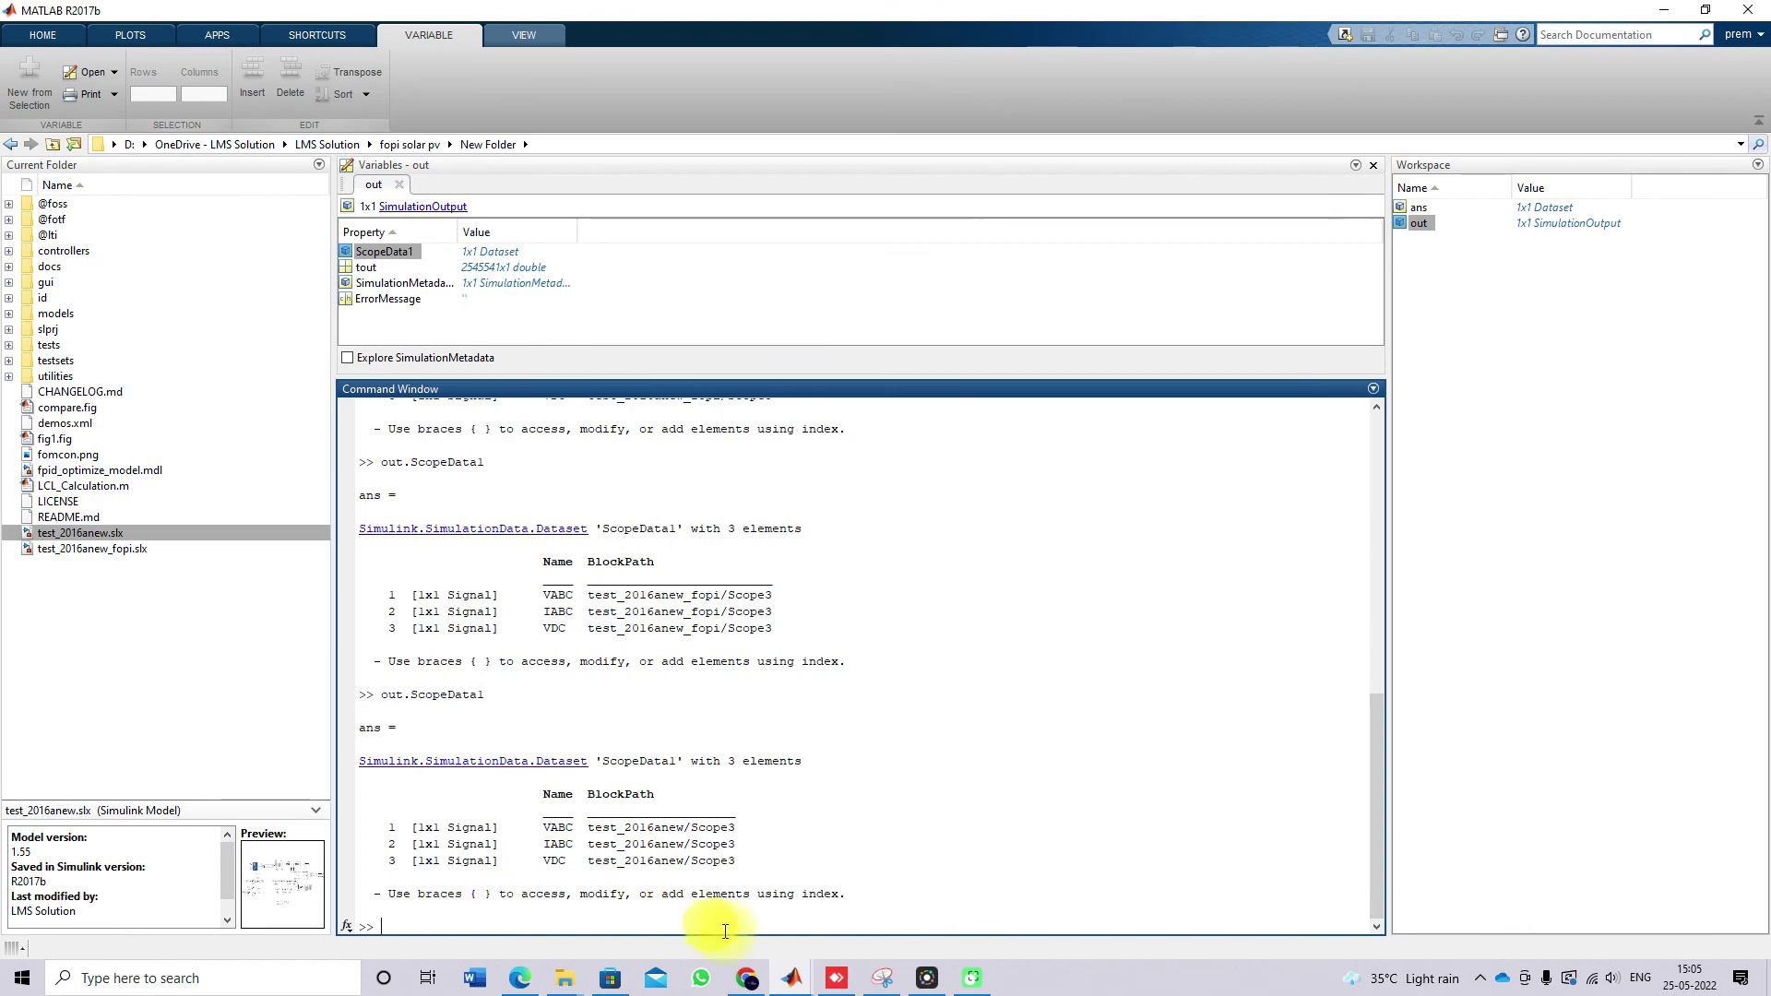
Try to load IABC from ans into the FFT Analysis tool opened from test_2016anew's powergui block, and close the tool.
click(791, 978)
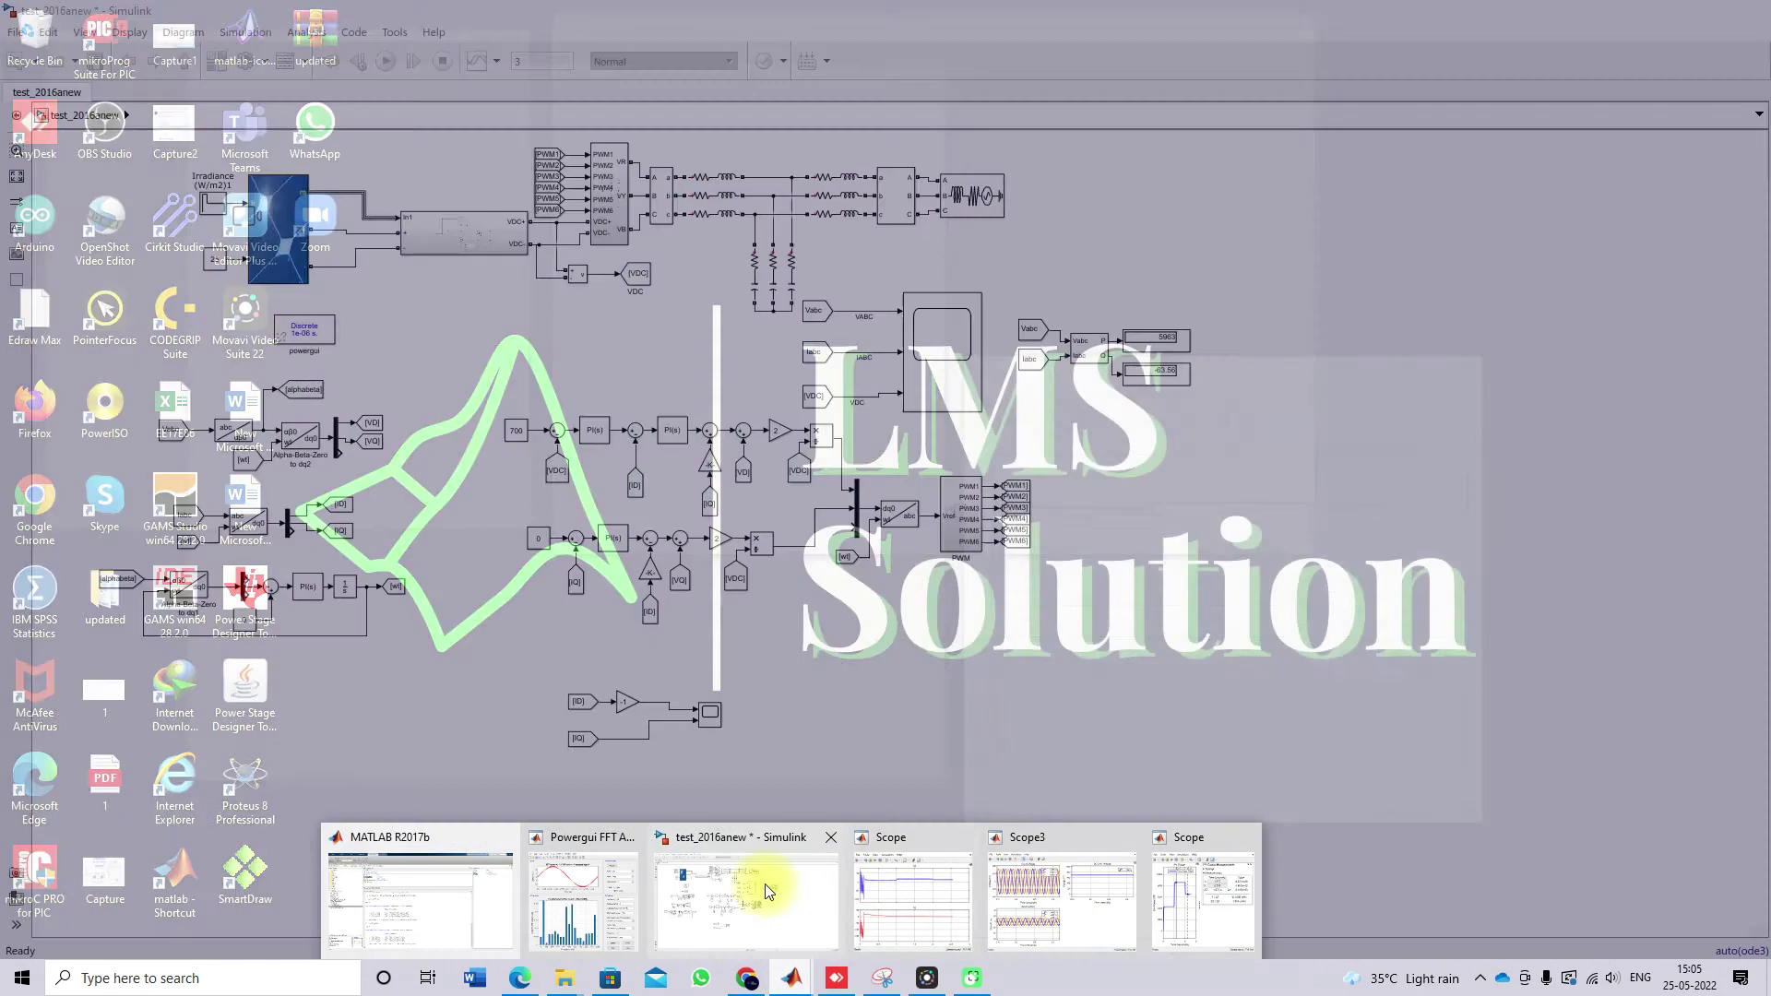
click(731, 889)
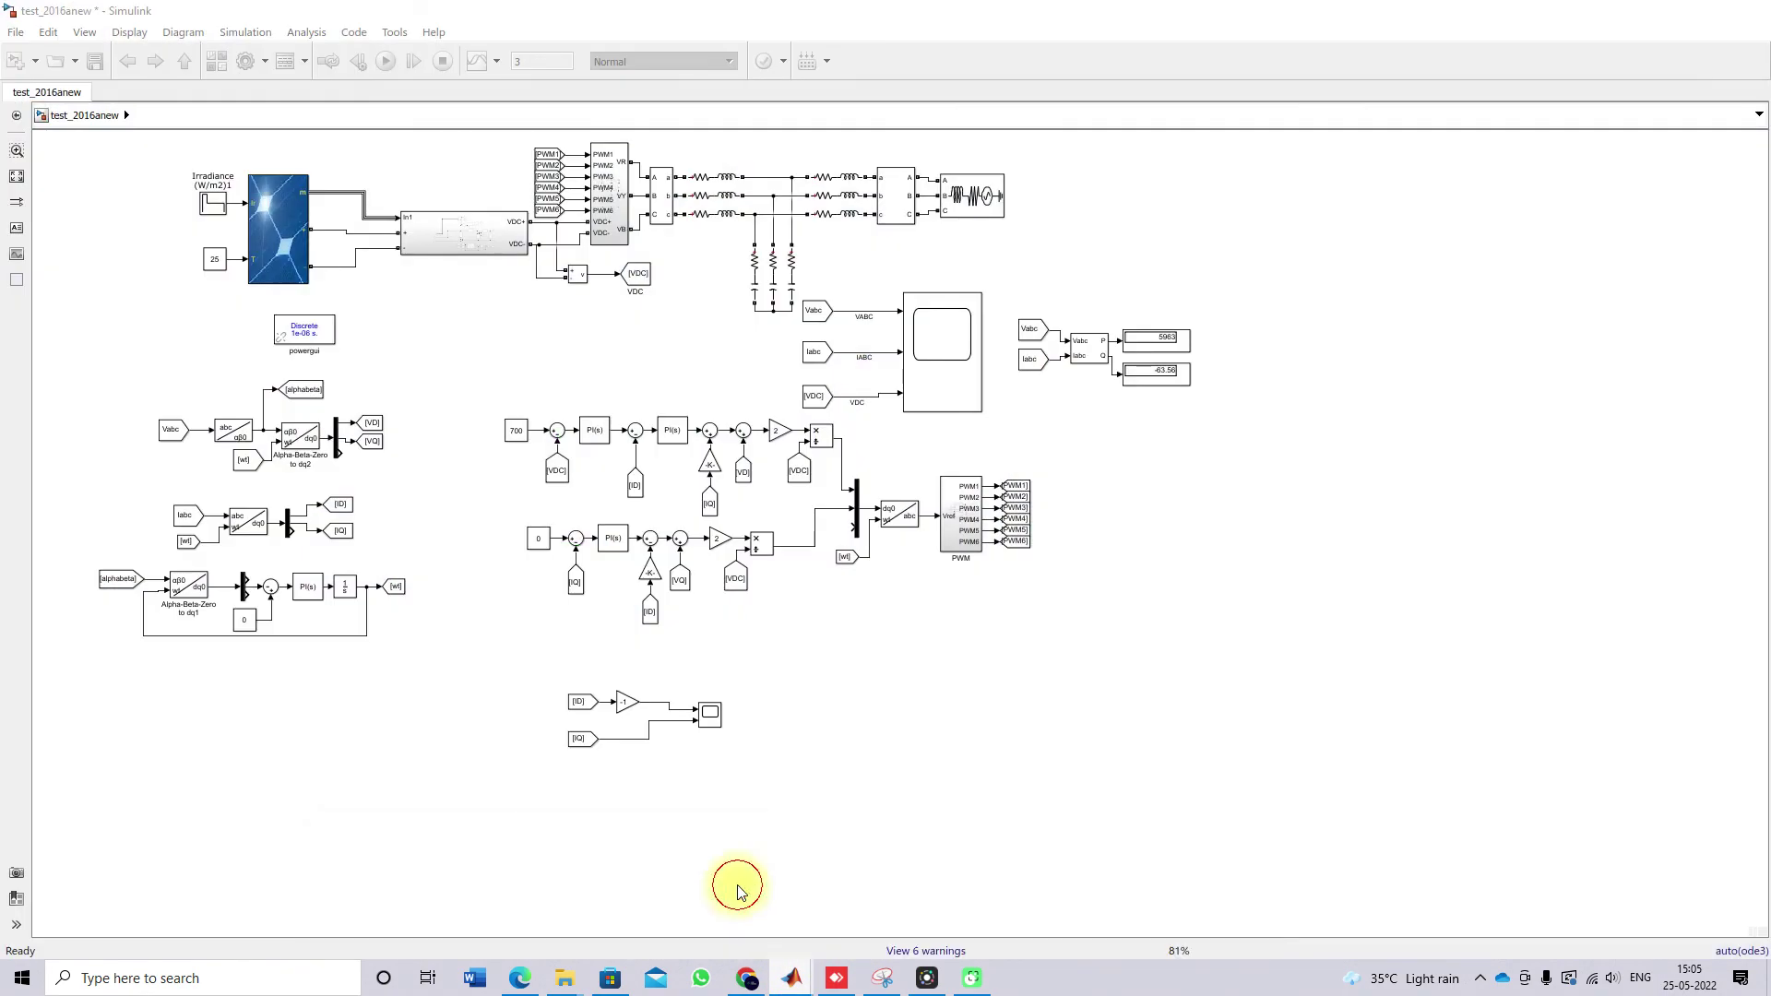
double_click(310, 334)
click(430, 238)
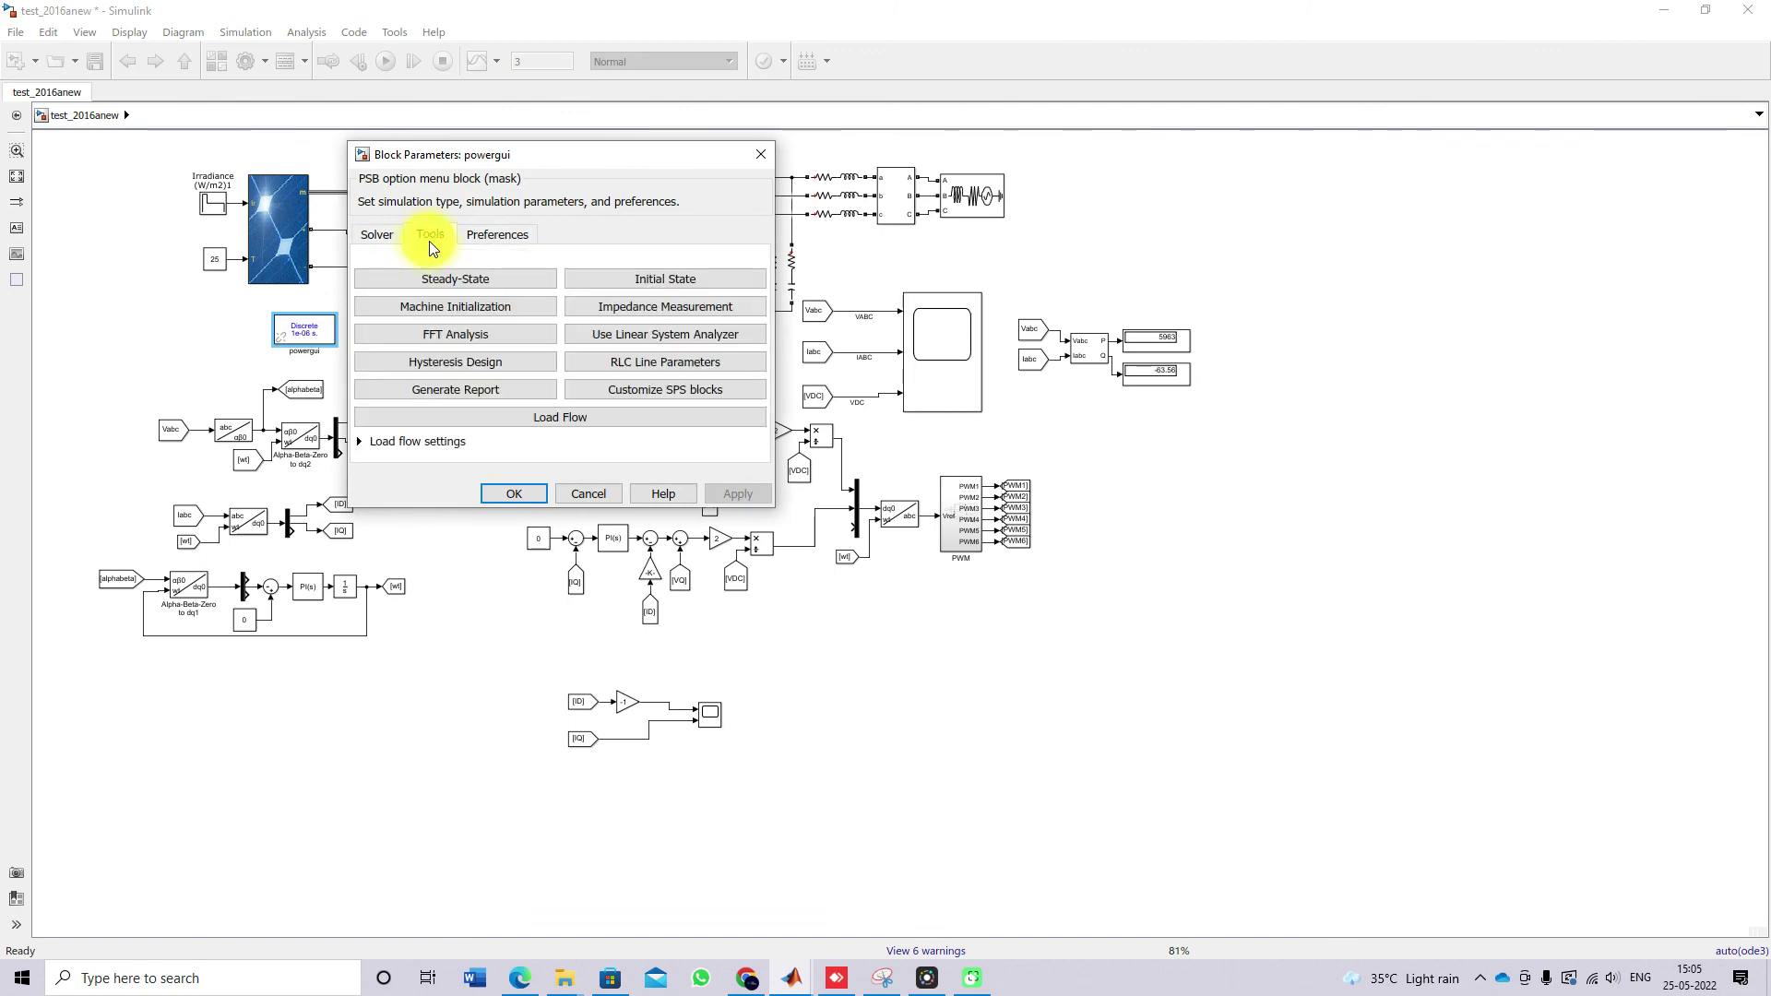
click(437, 332)
click(785, 184)
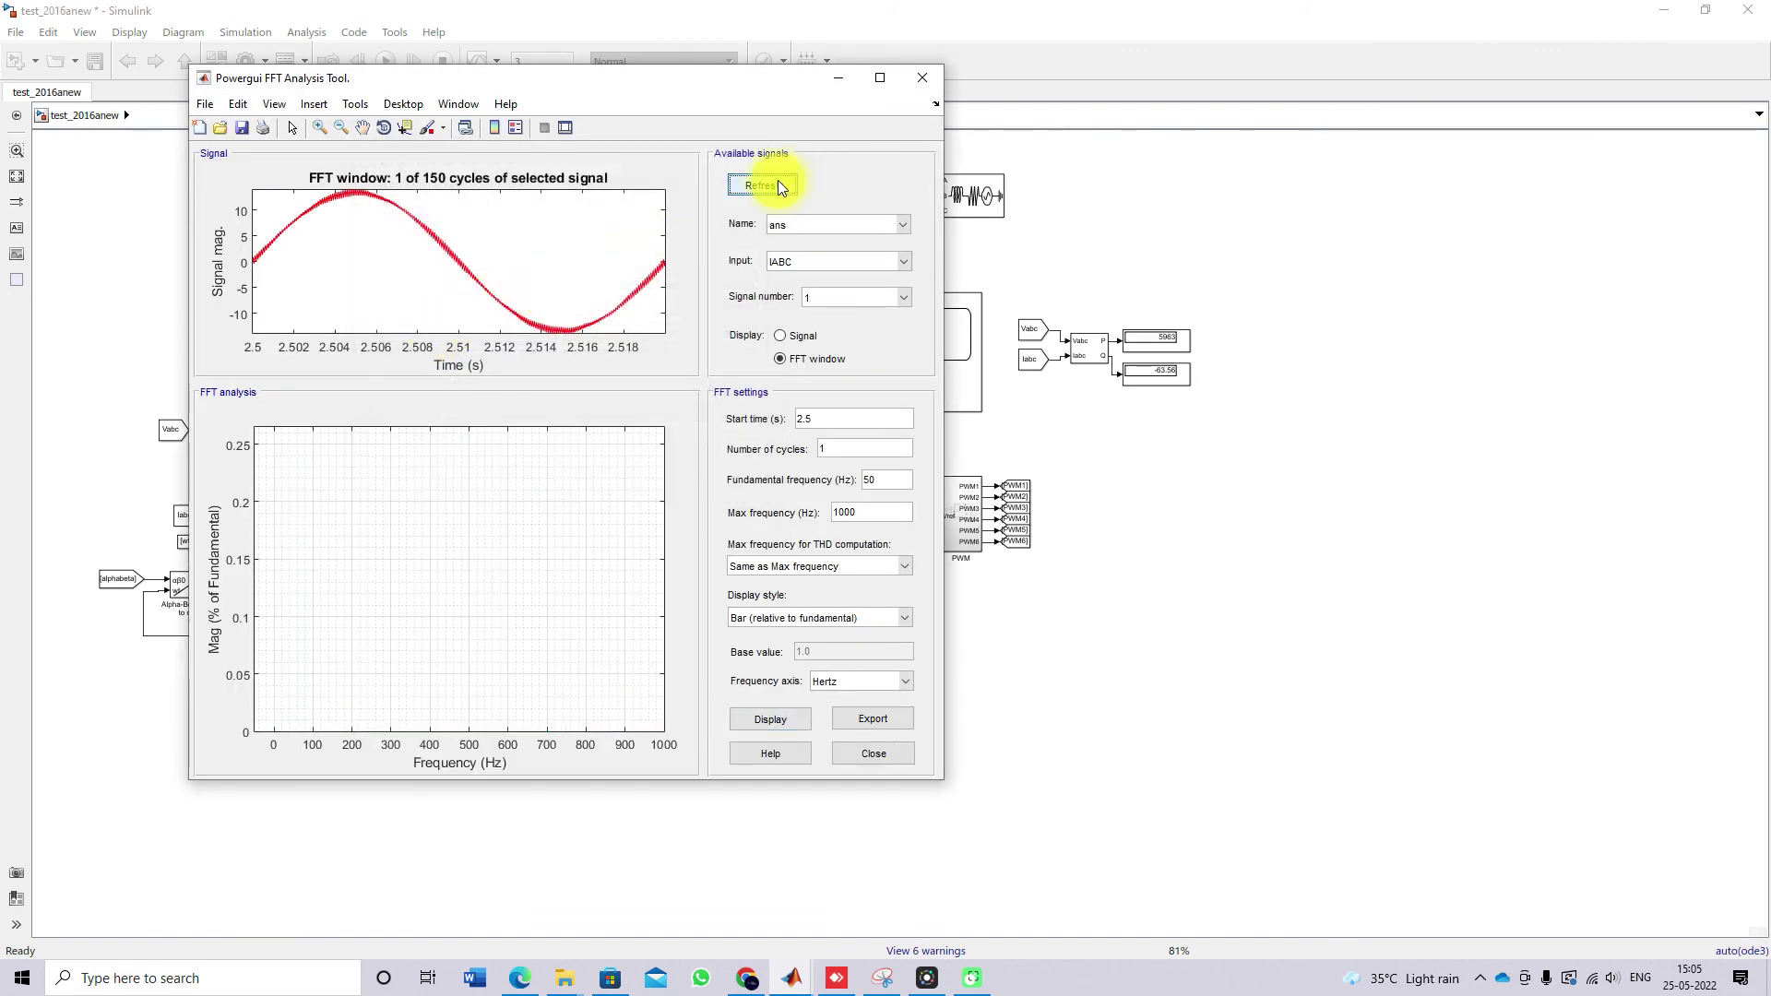
click(793, 225)
click(793, 244)
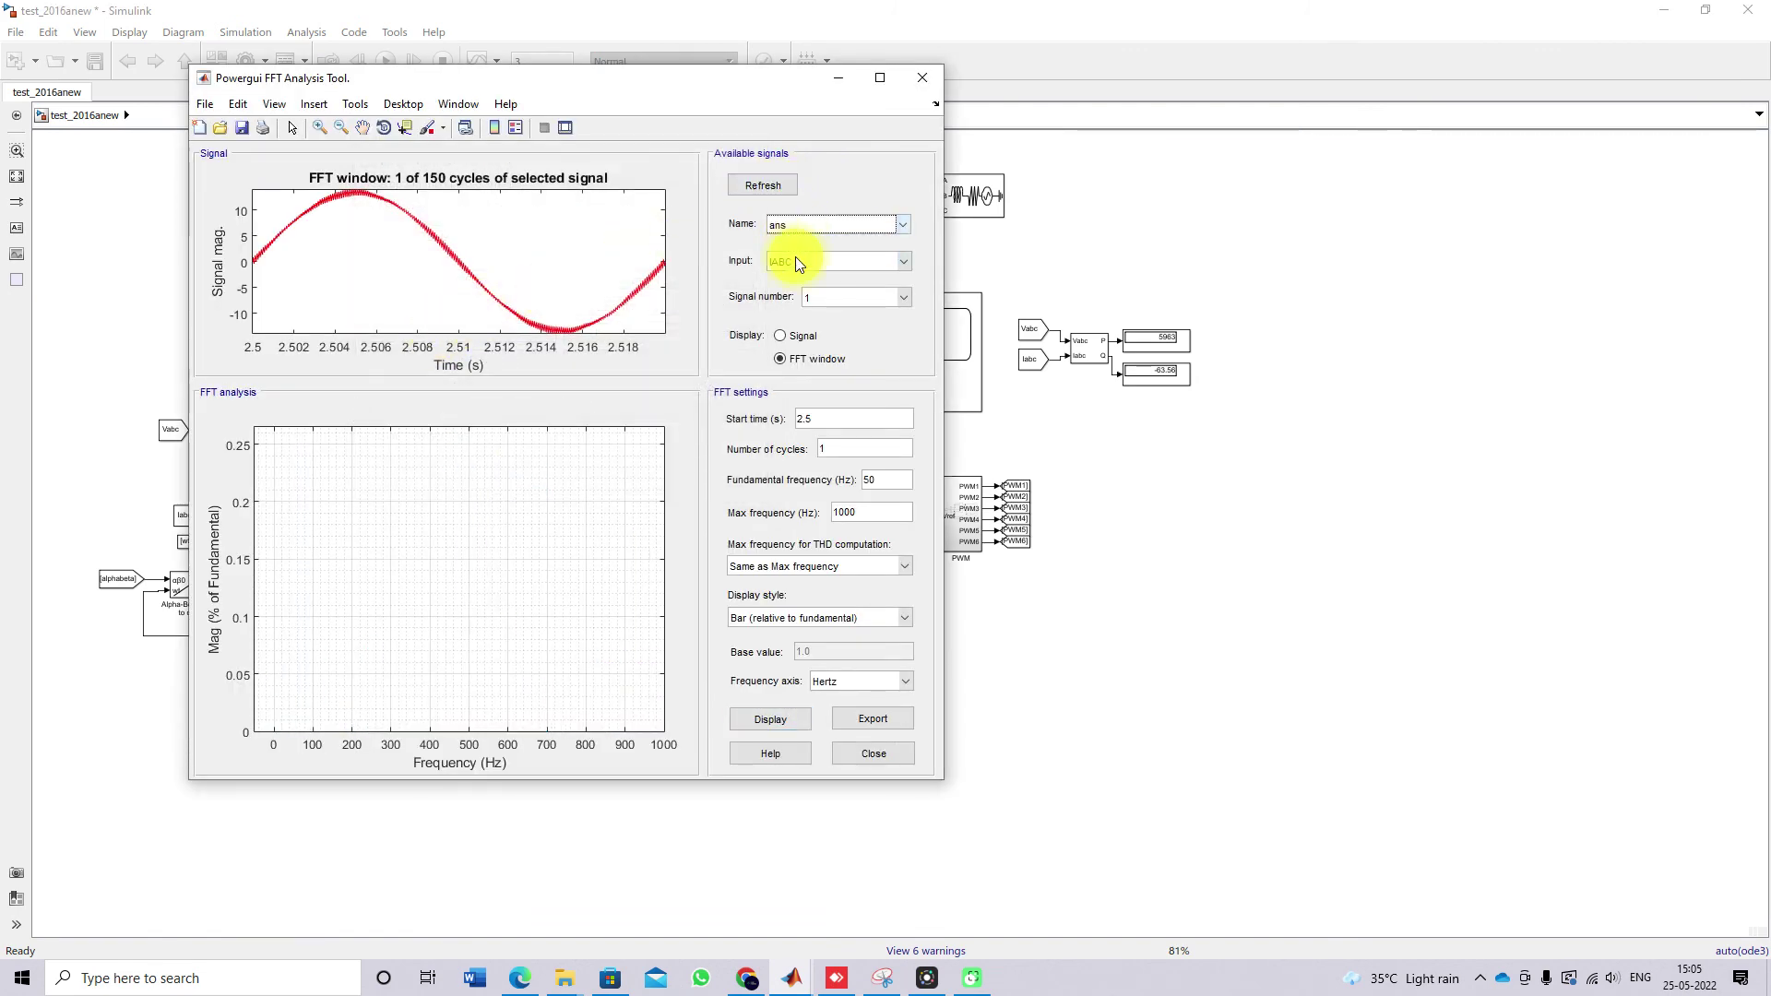
click(795, 258)
click(779, 296)
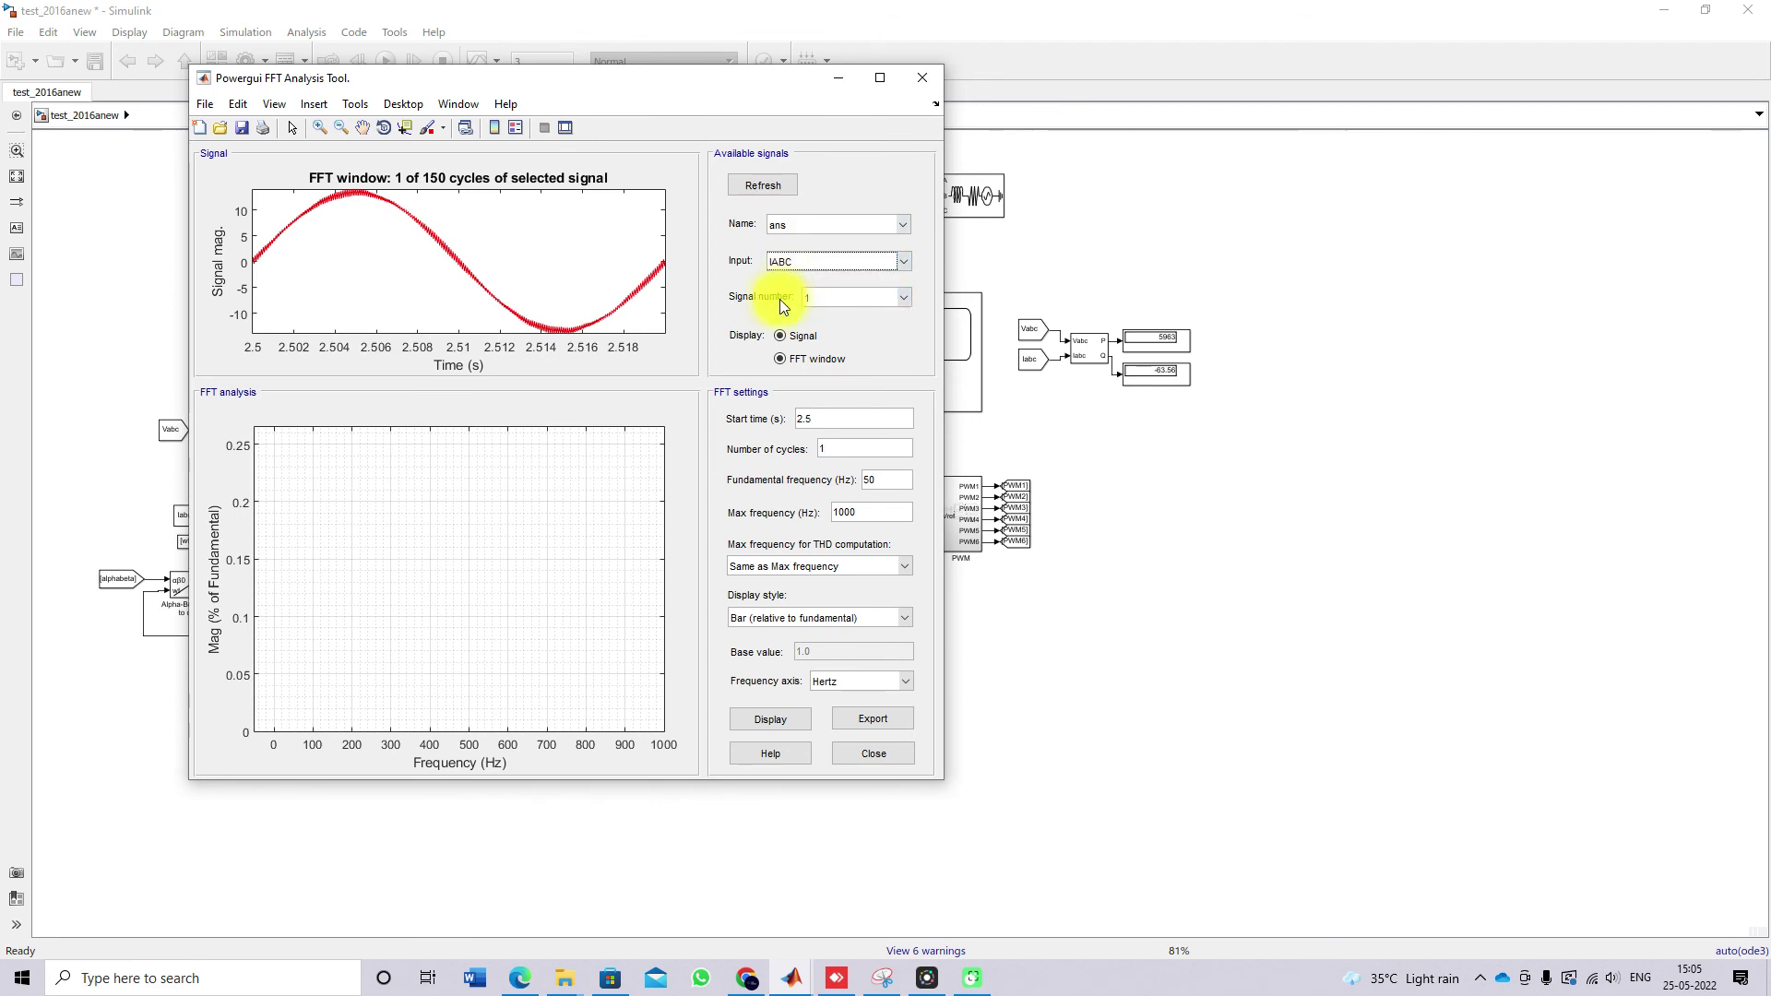
click(921, 79)
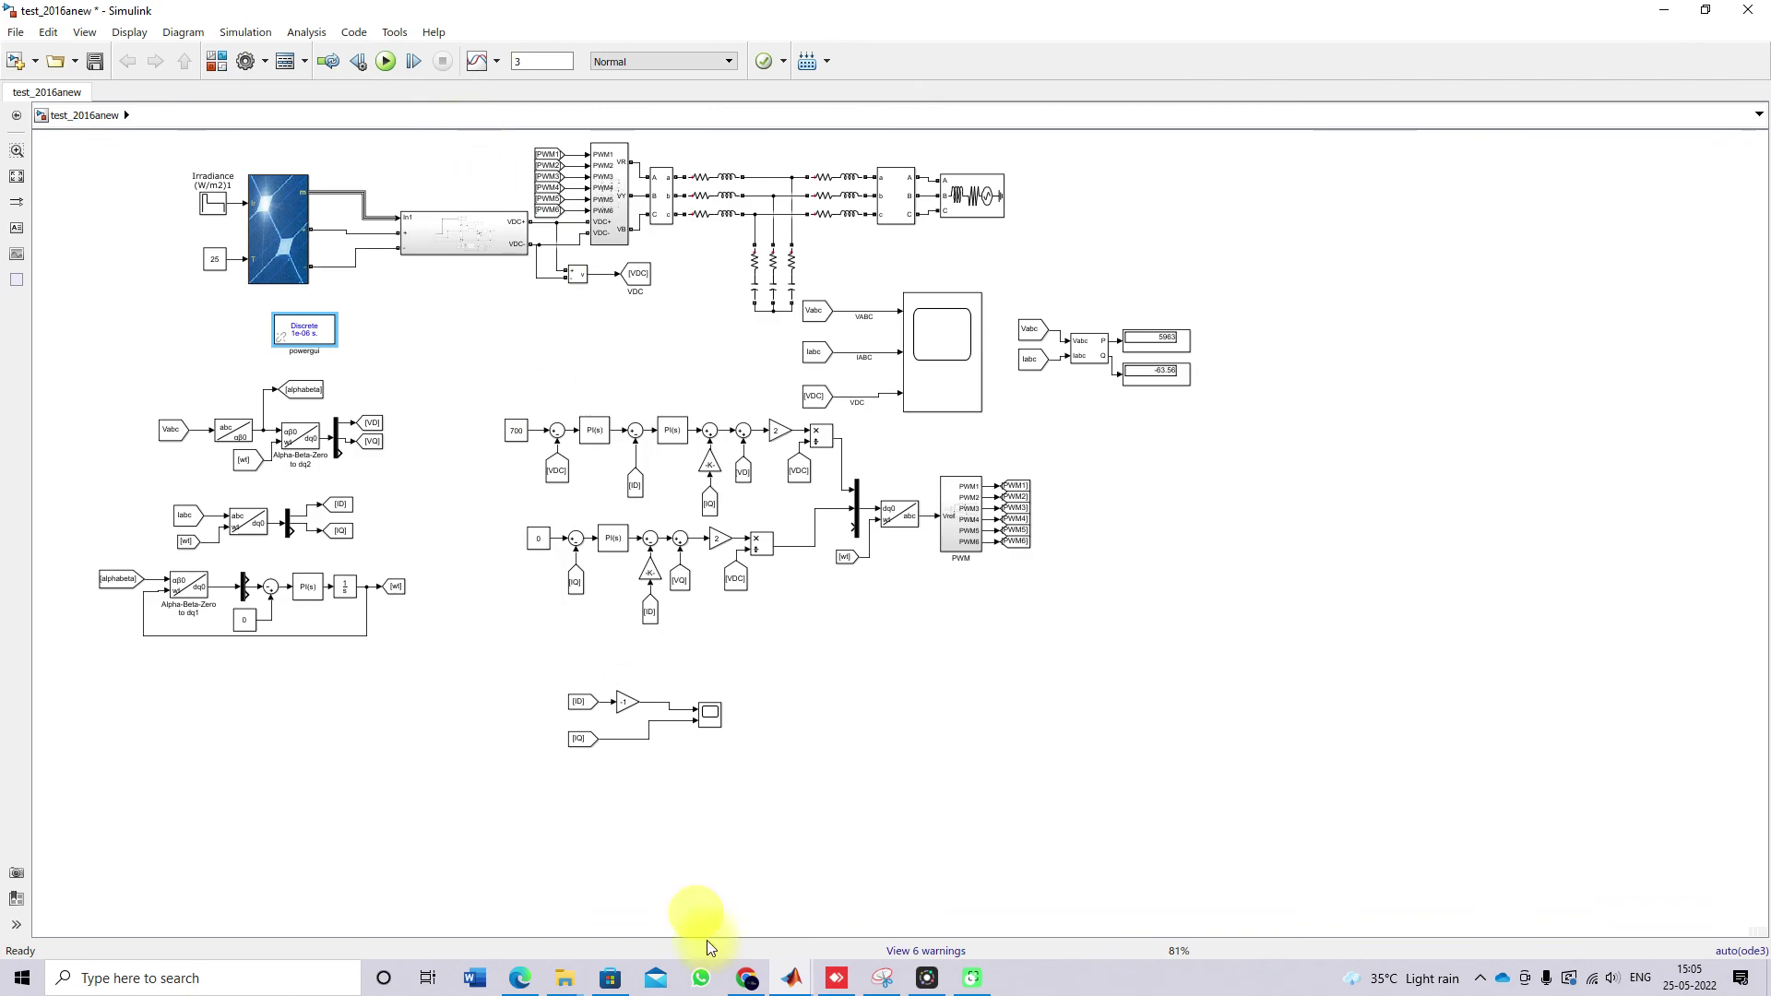
Reopen the out variable in the main MATLAB window and evaluate out.ScopeData1 again in the Command Window.
mouse_move(788, 976)
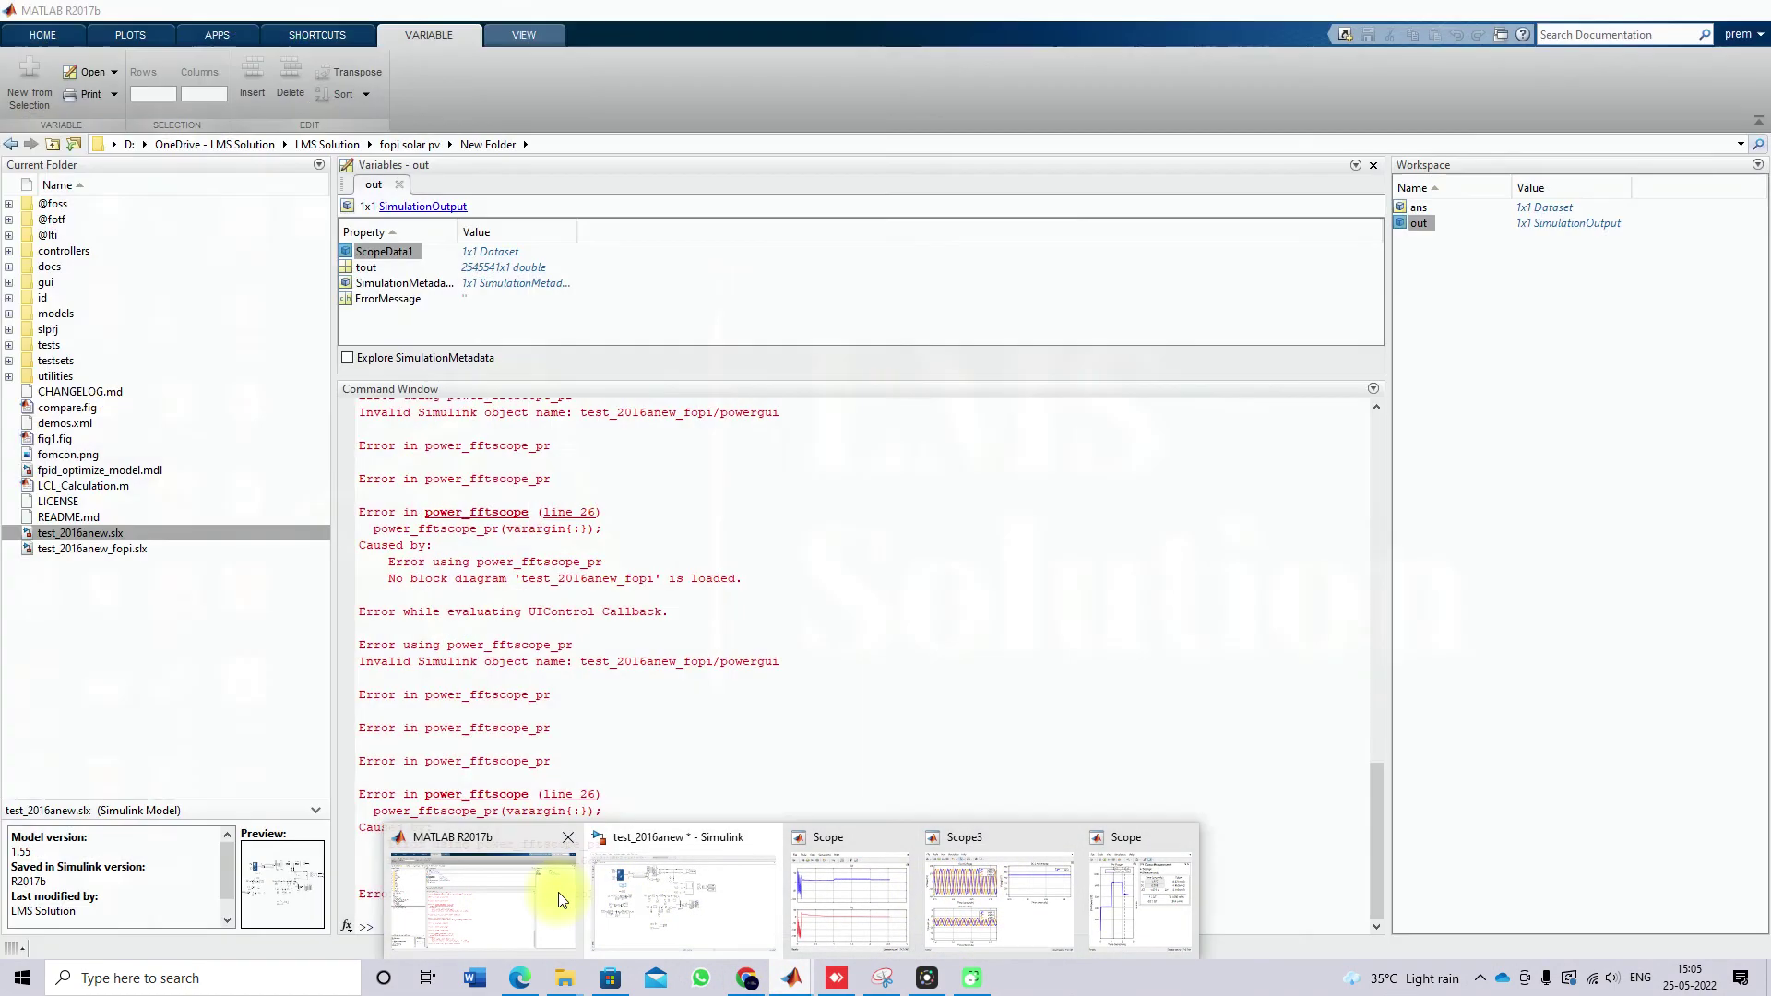
click(547, 893)
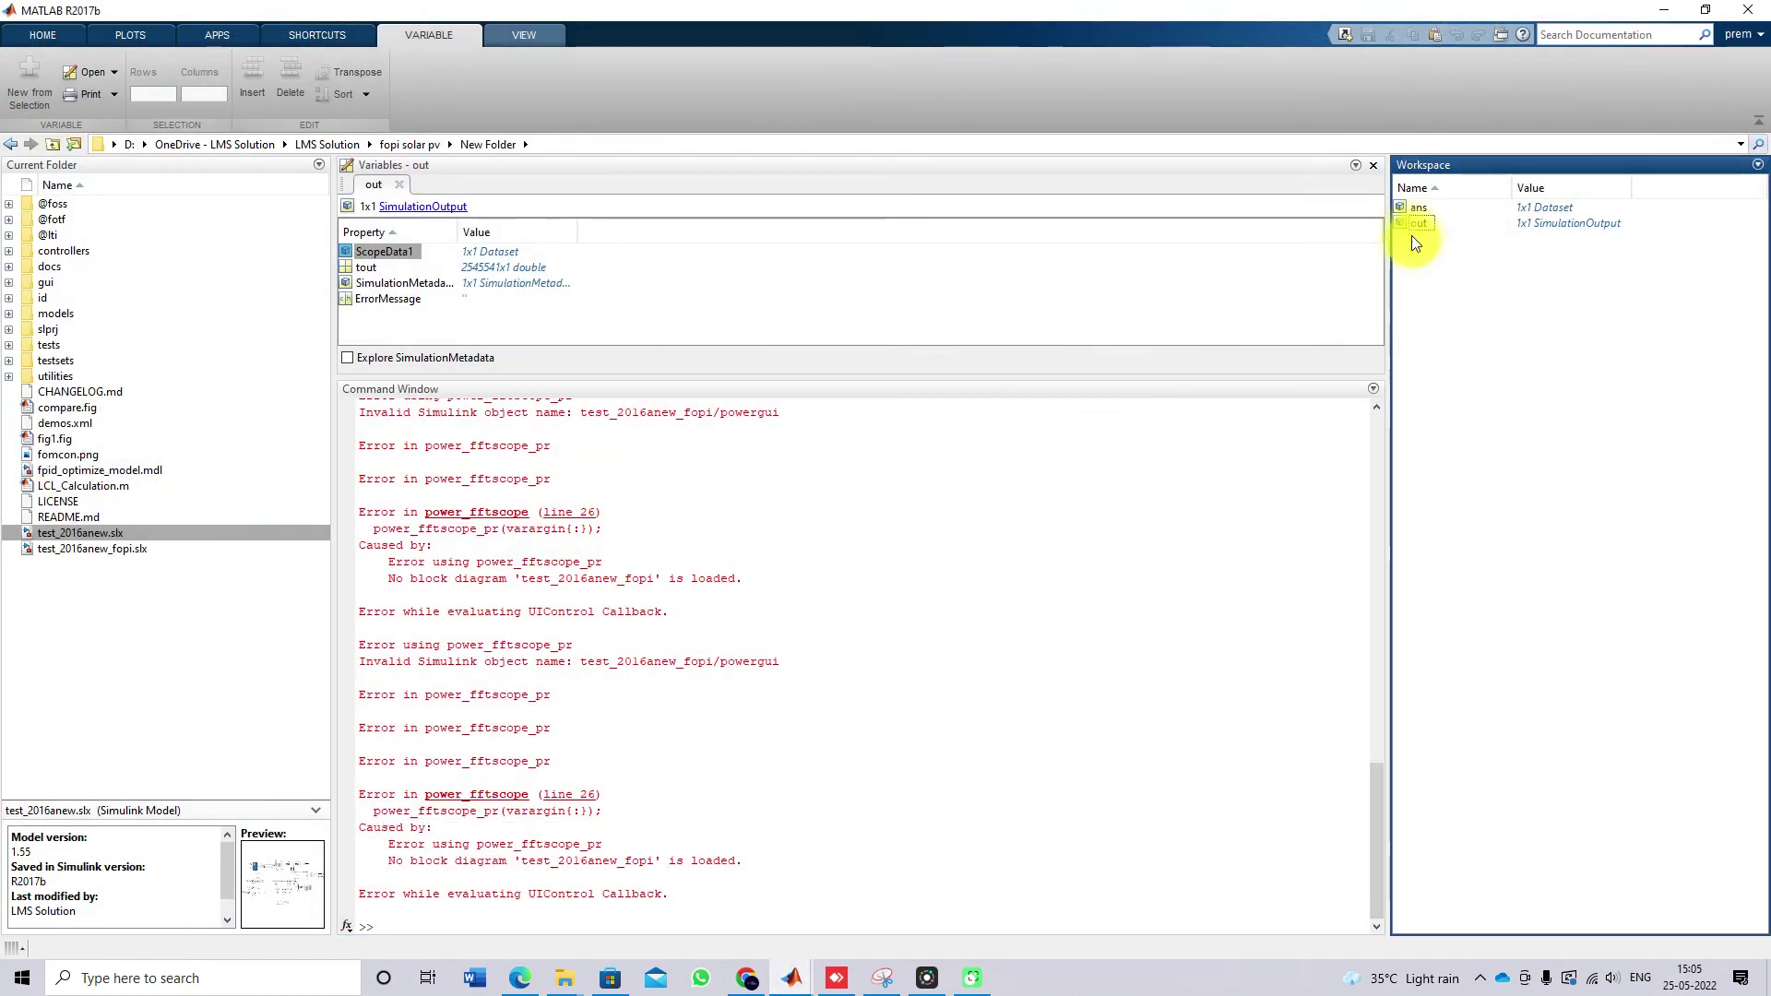
click(398, 184)
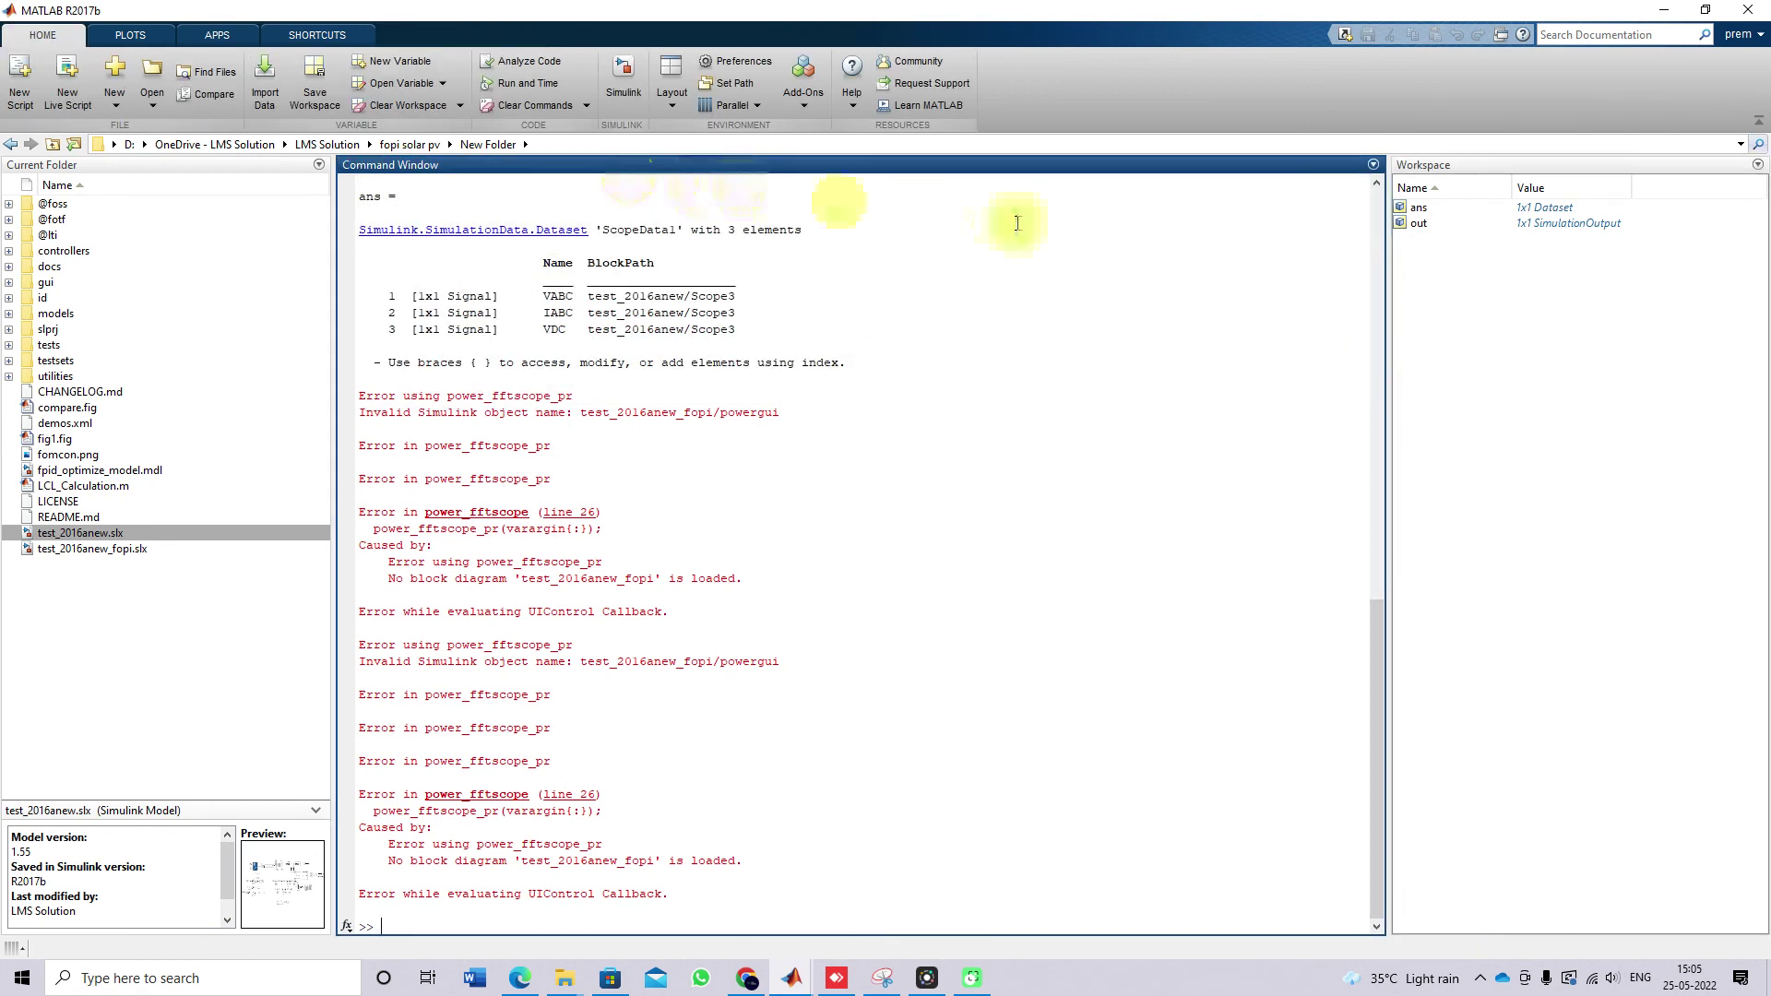
double_click(1416, 223)
drag(364, 257, 407, 925)
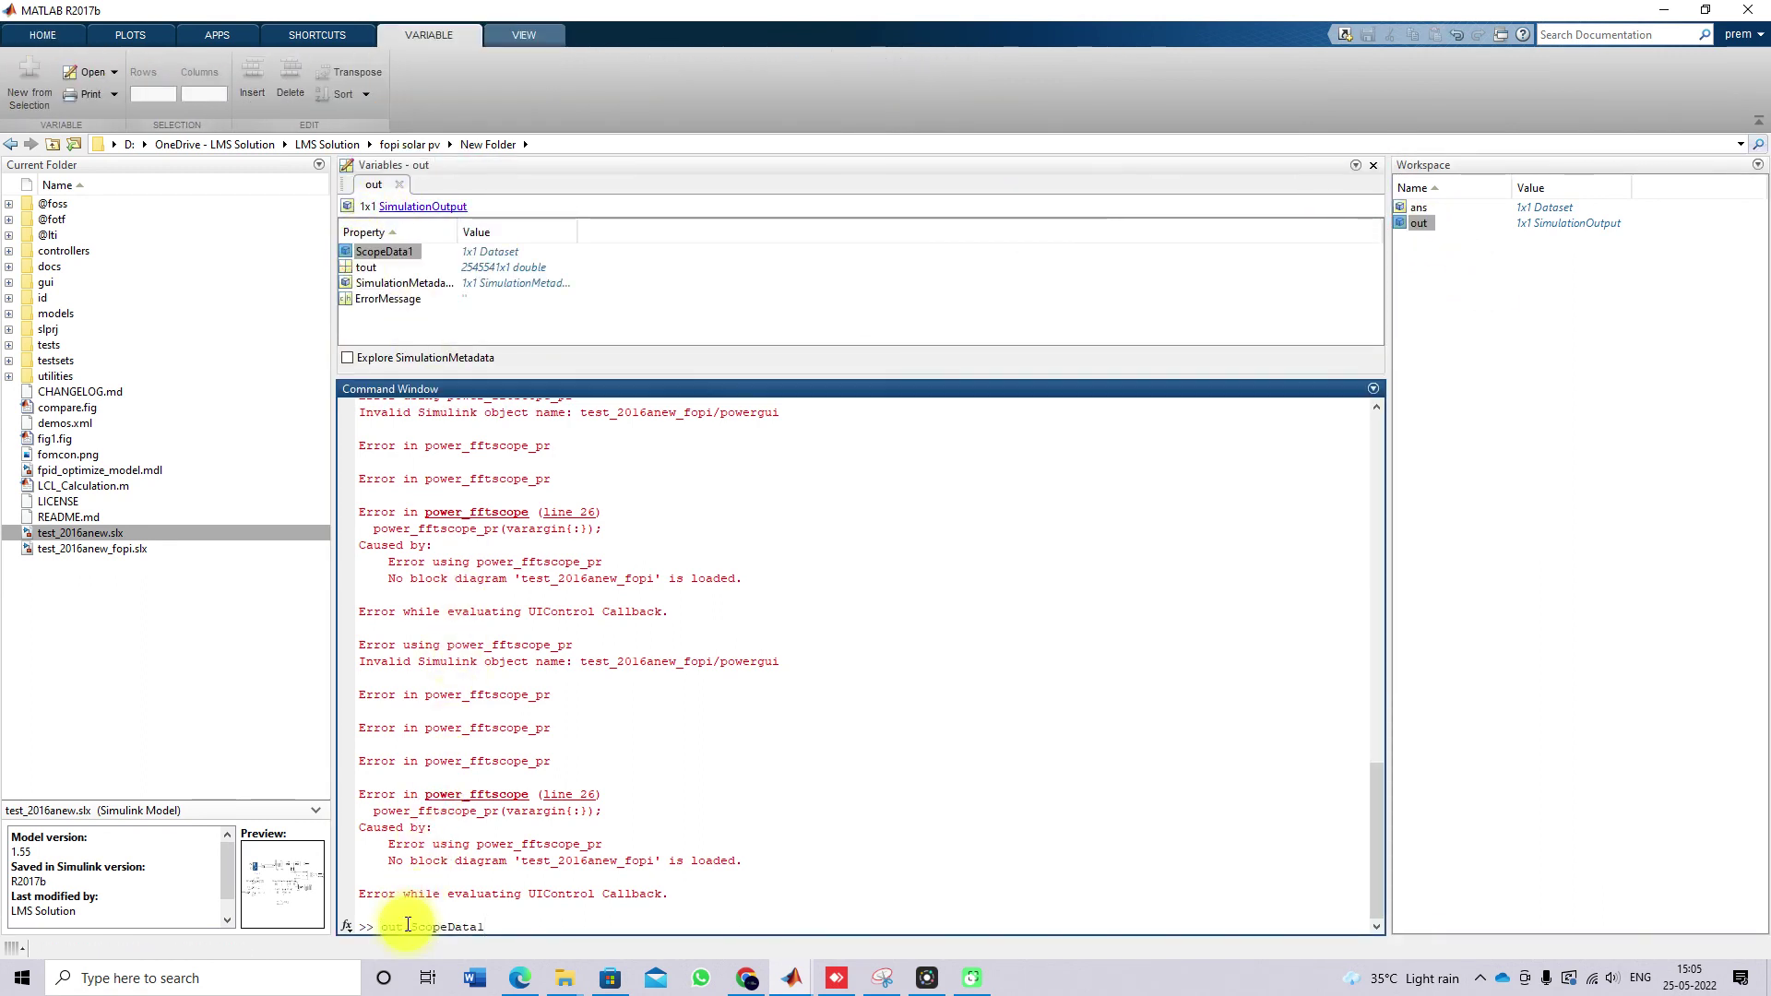
key(Return)
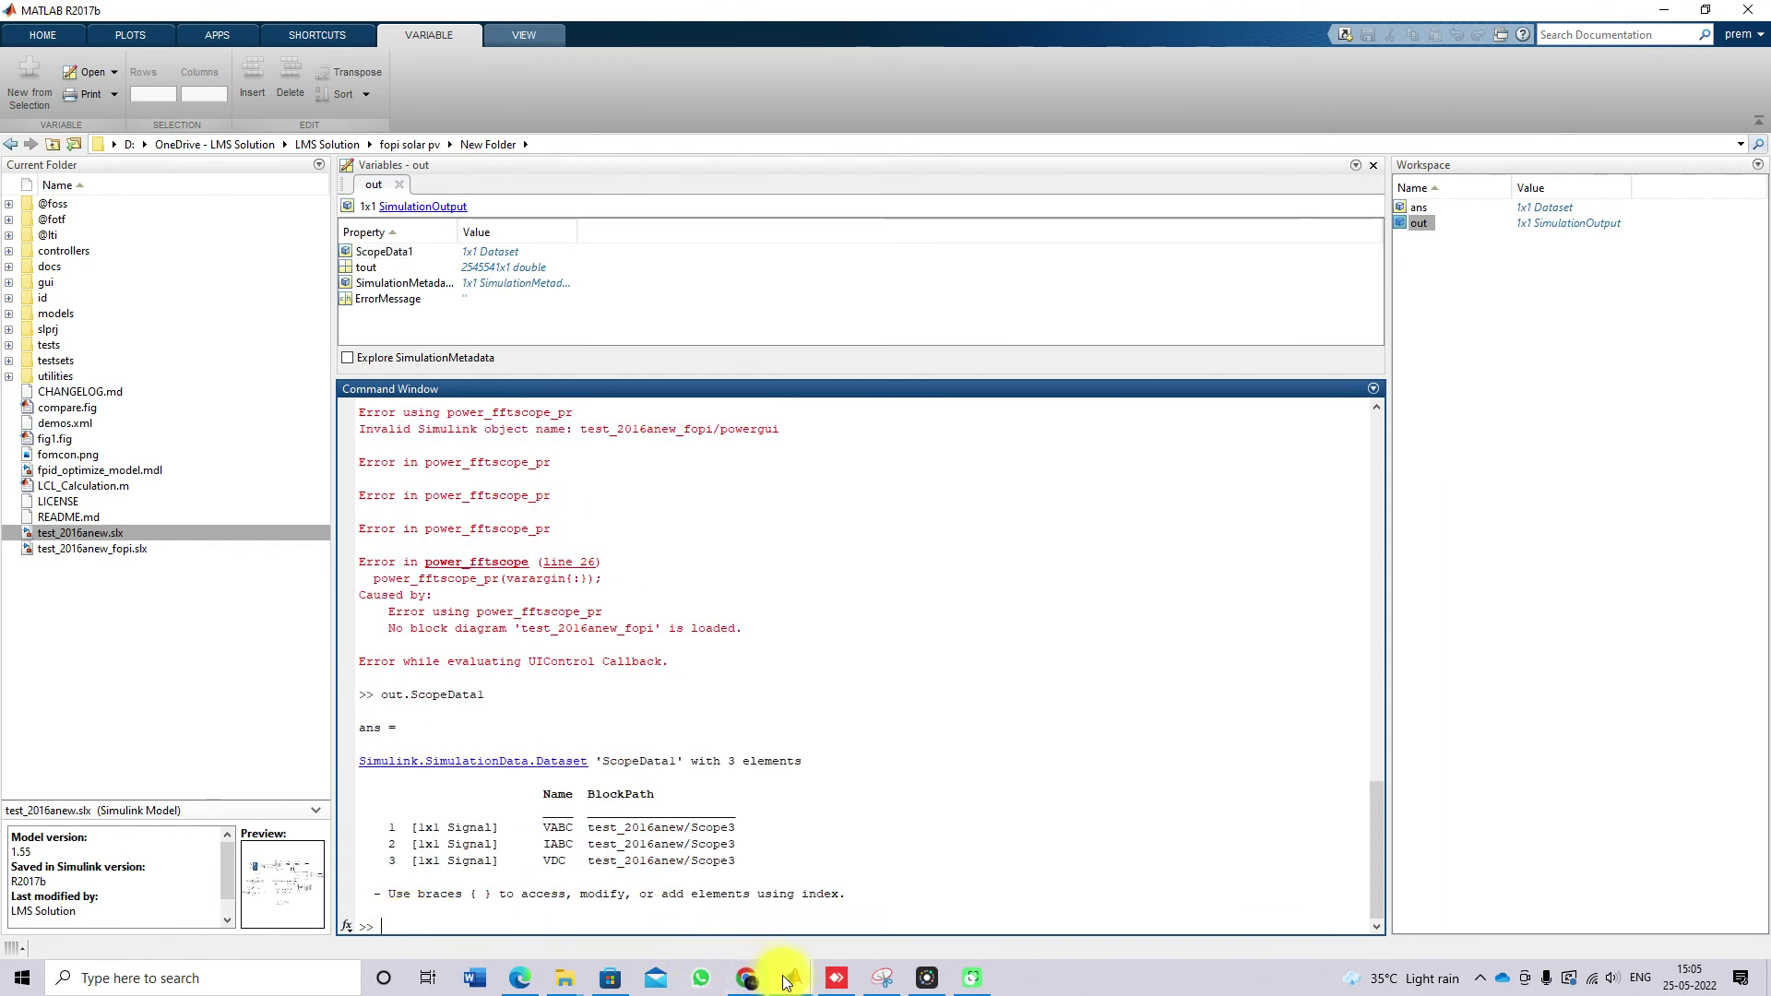
Return to the test_2016anew model and open the FFT Analysis tool from its powergui block.
click(729, 913)
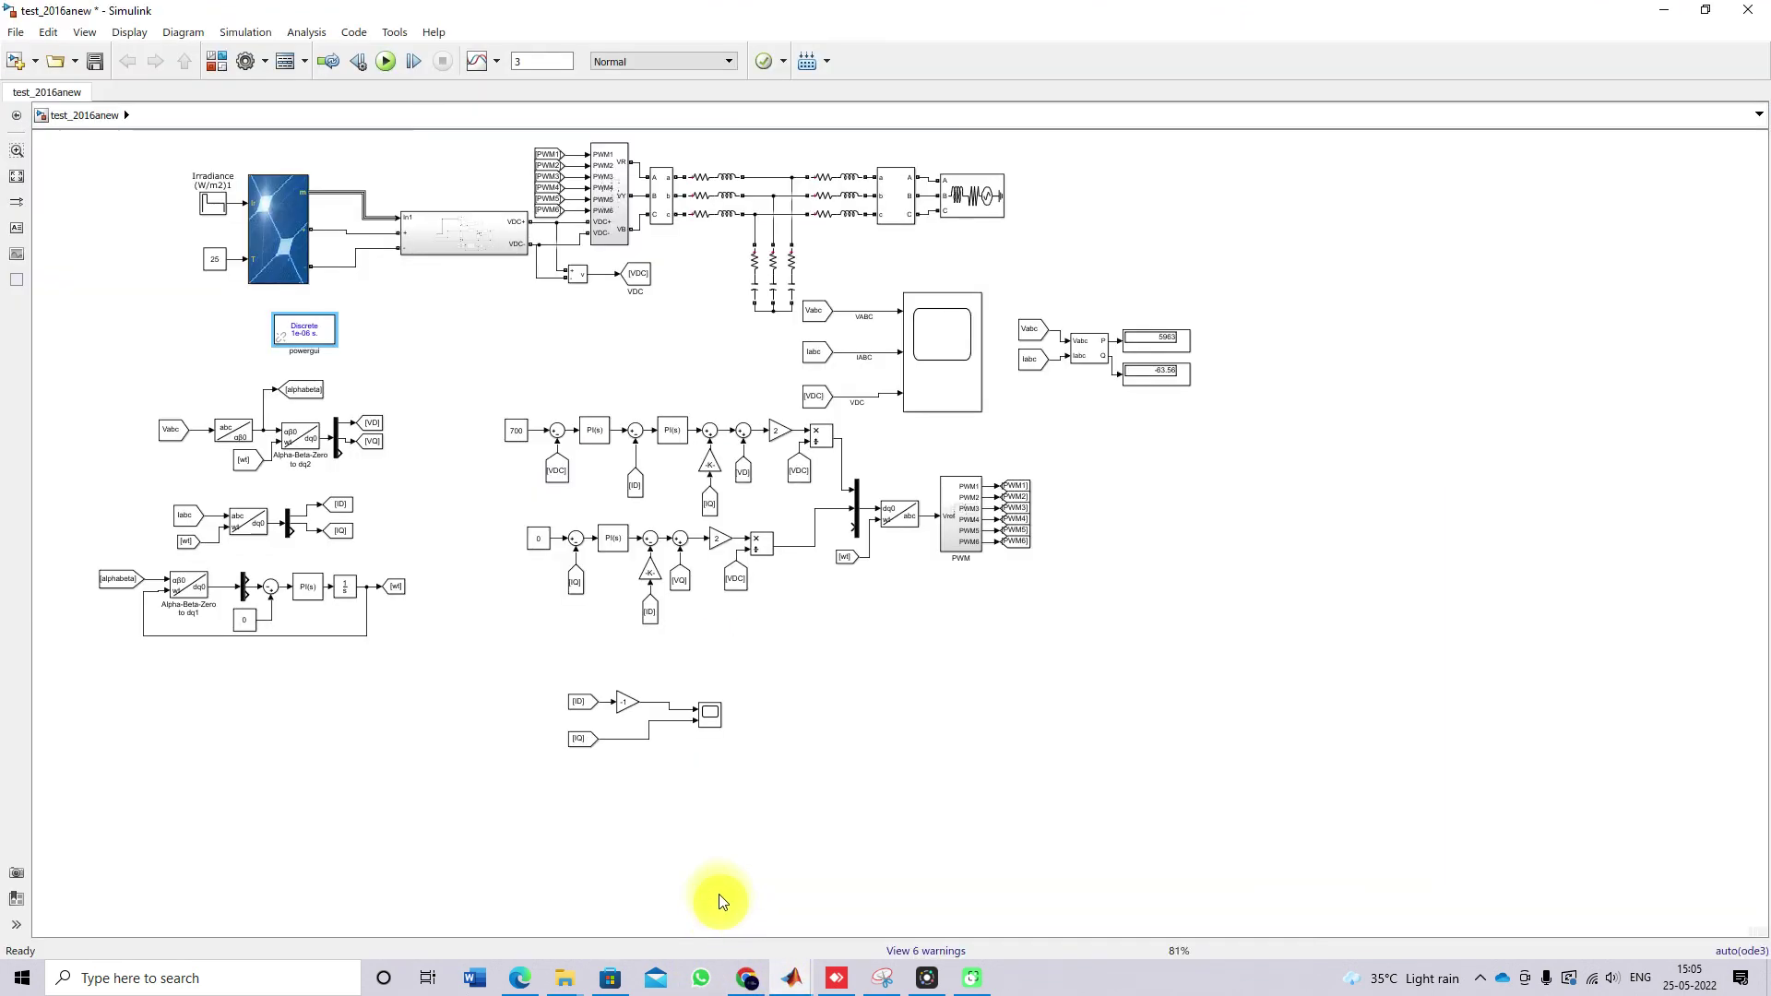
double_click(293, 338)
click(430, 235)
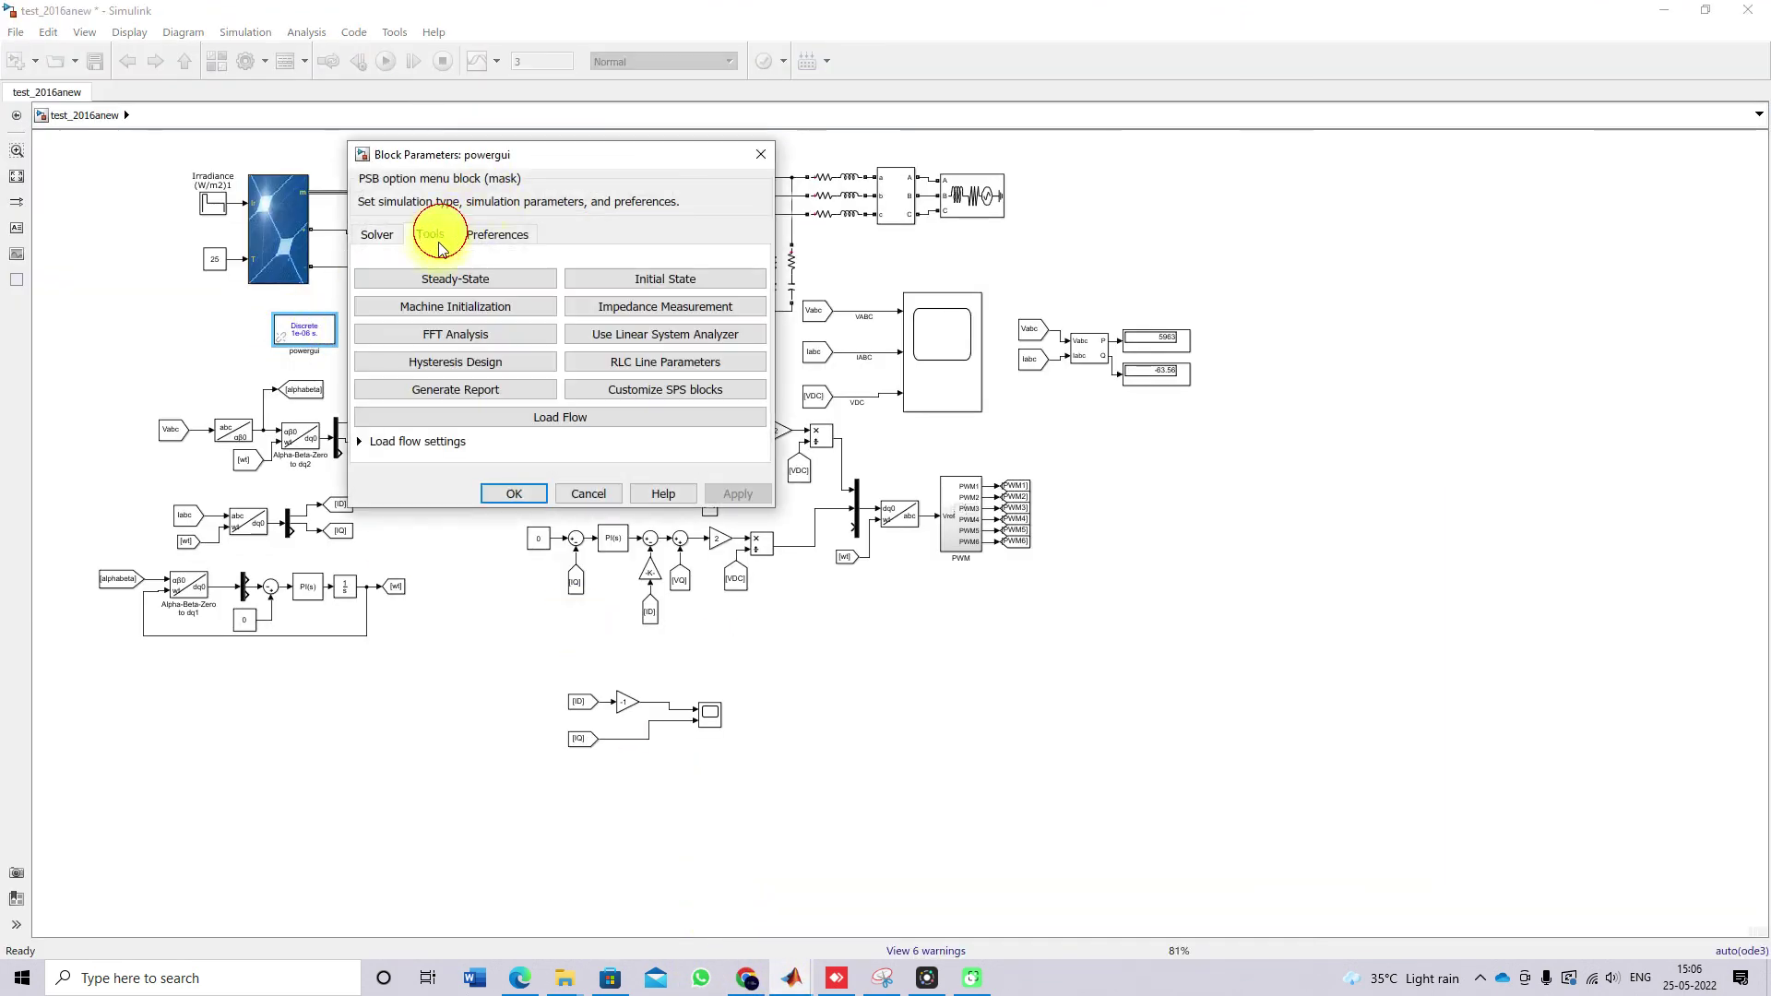
click(439, 341)
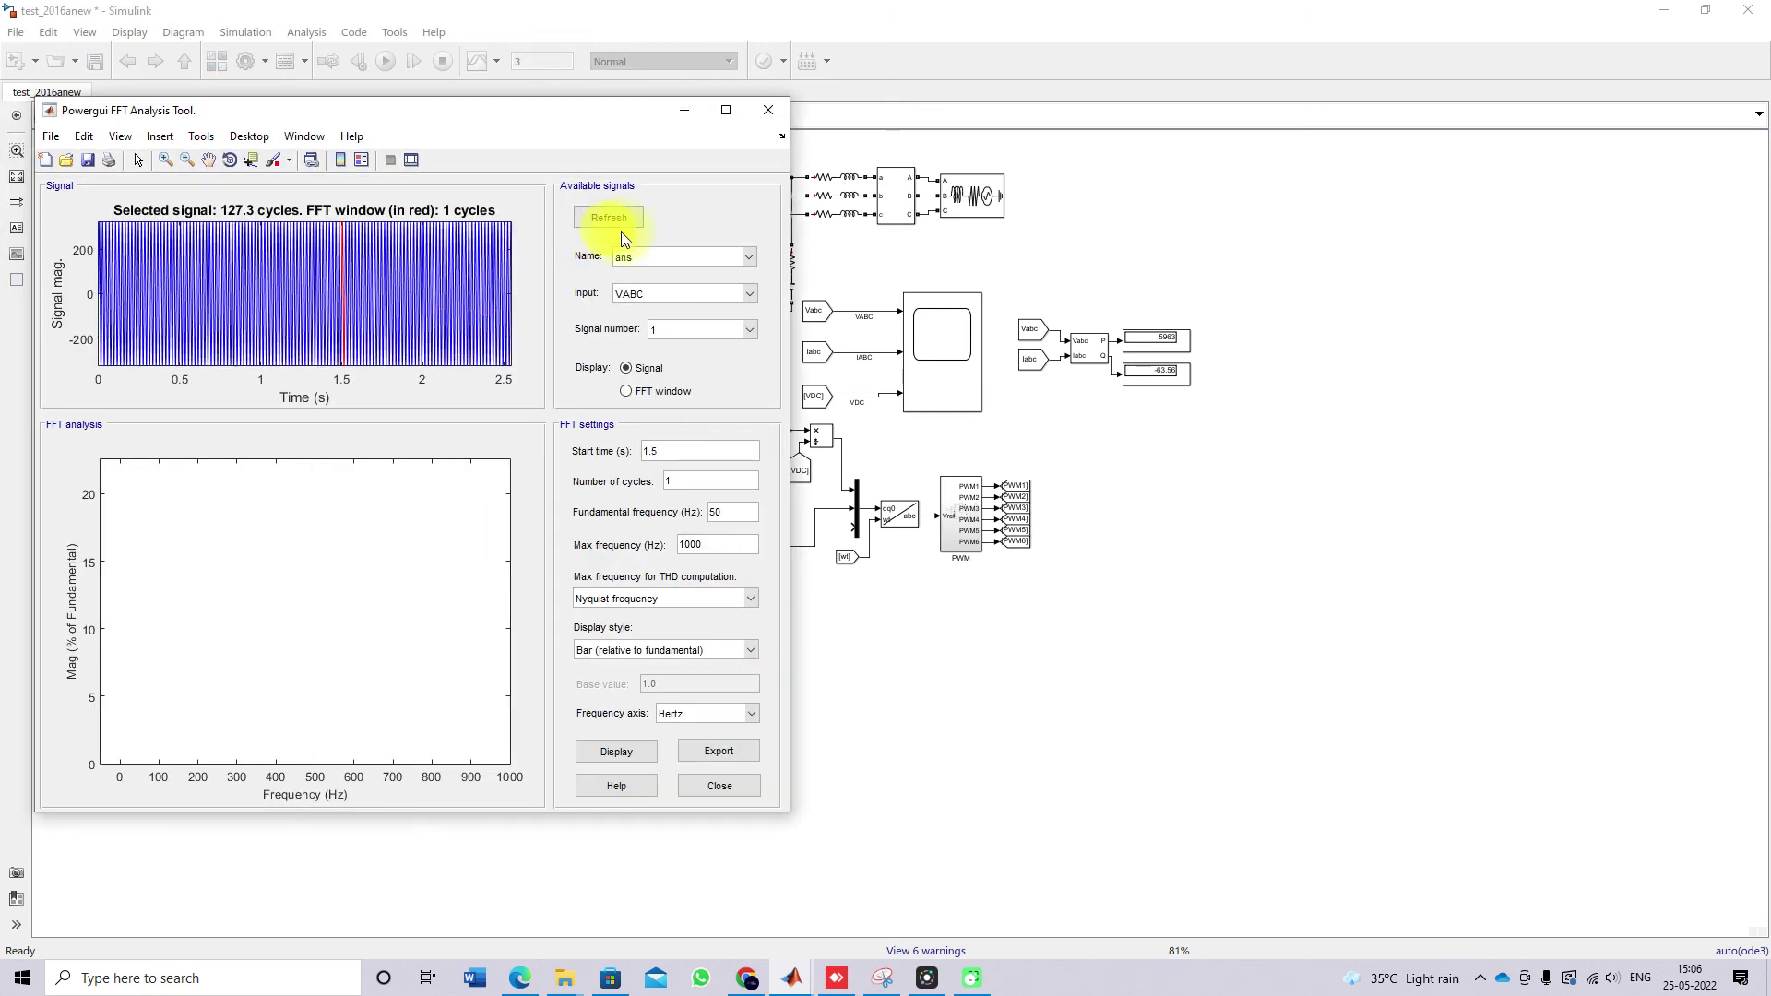
Select IABC as the FFT input, set the THD maximum frequency to Same as Max frequency, and compute the spectrum.
click(646, 293)
click(640, 325)
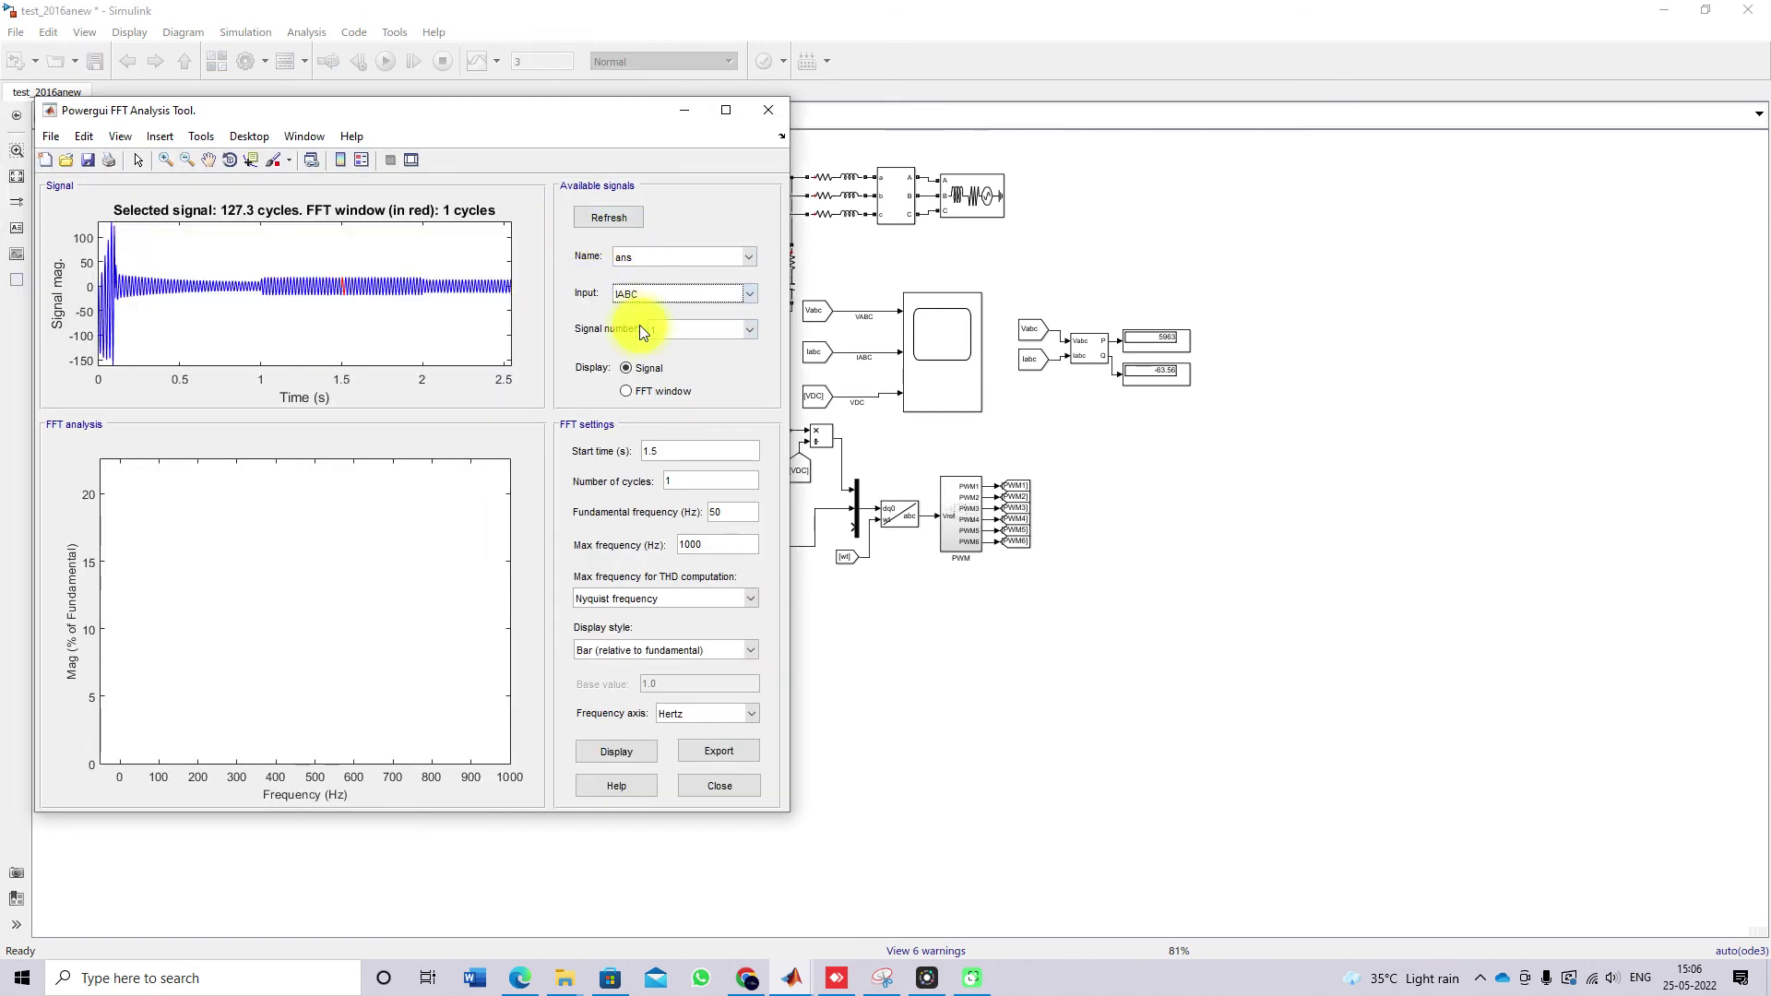
click(640, 599)
click(627, 628)
click(617, 751)
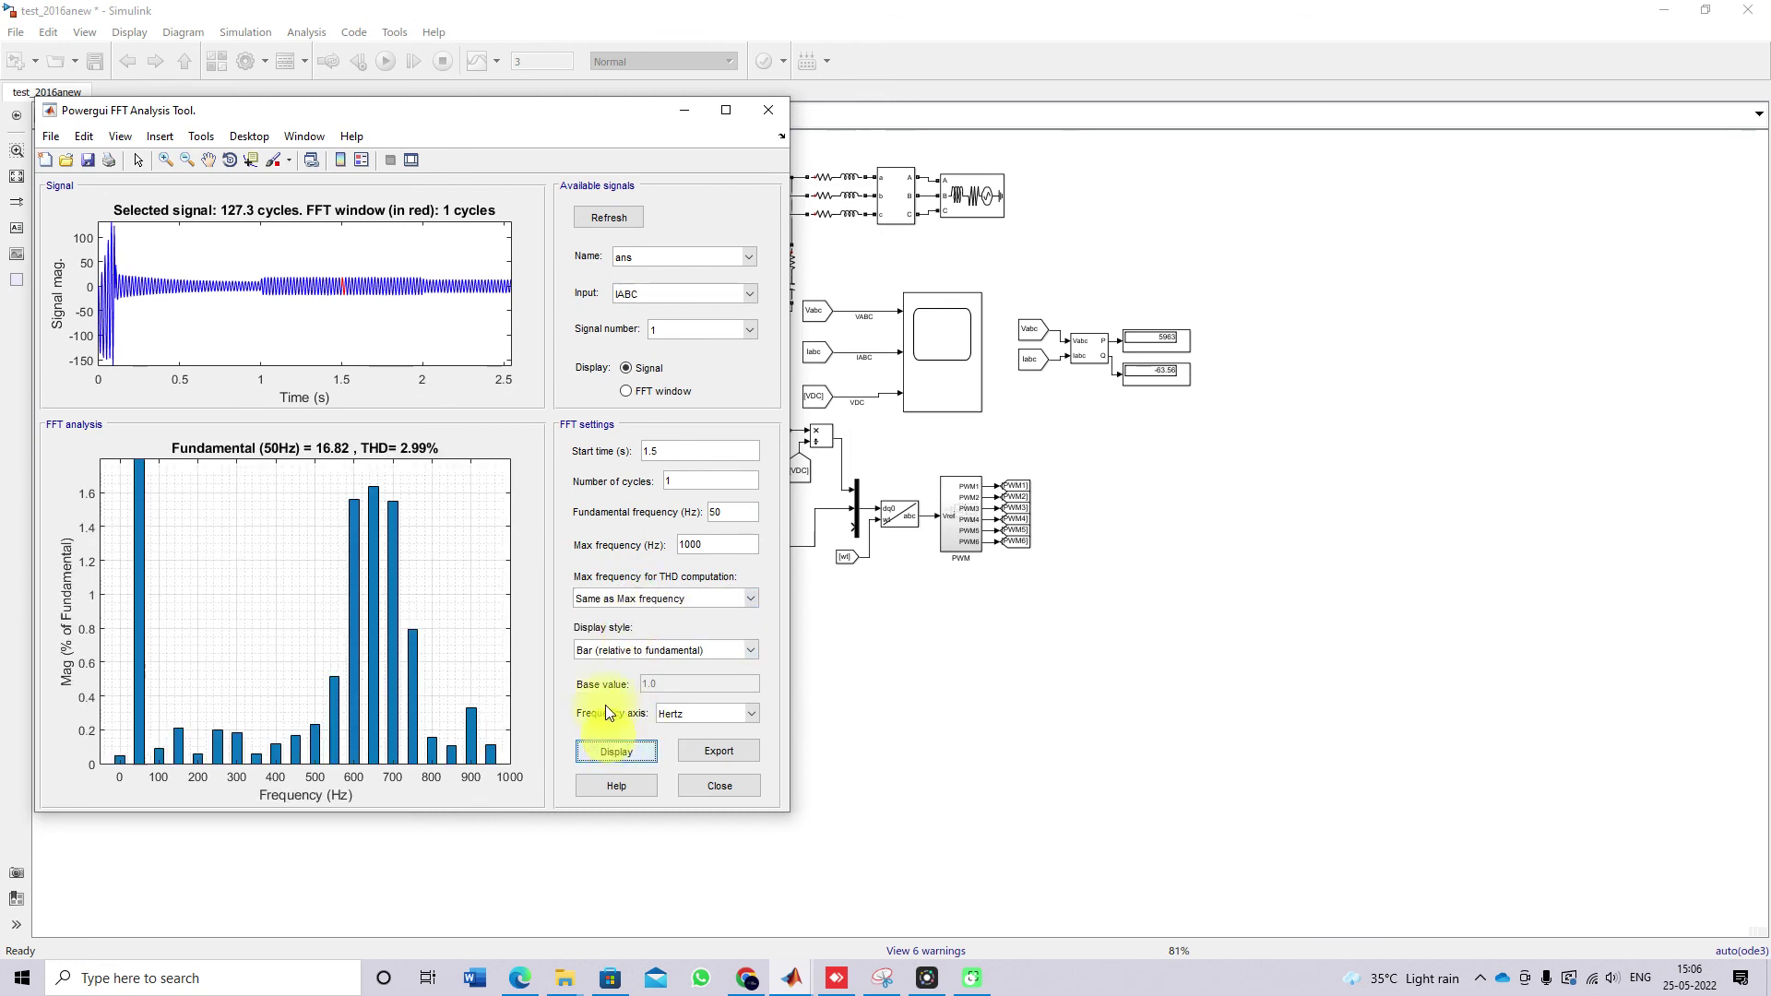
Show only the FFT window of the signal, set the start time to 0.9 s, and compute the grid current spectrum.
click(625, 391)
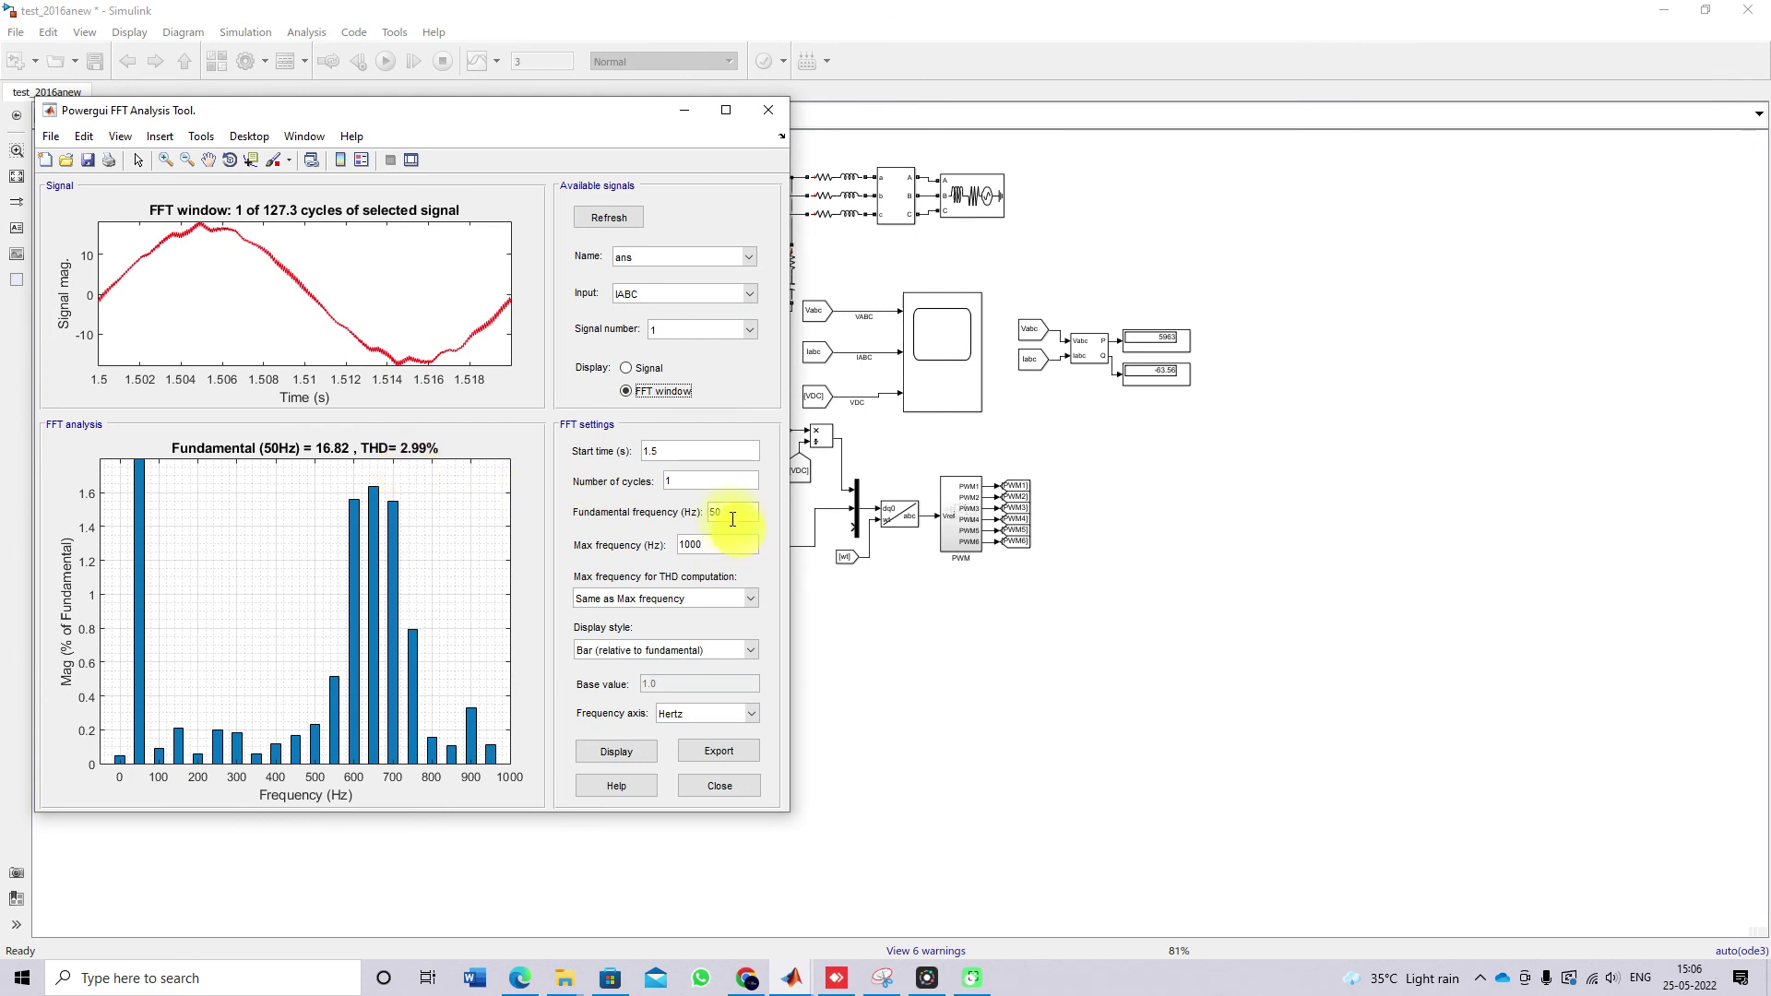
drag(673, 458, 624, 459)
text(0.9)
click(584, 752)
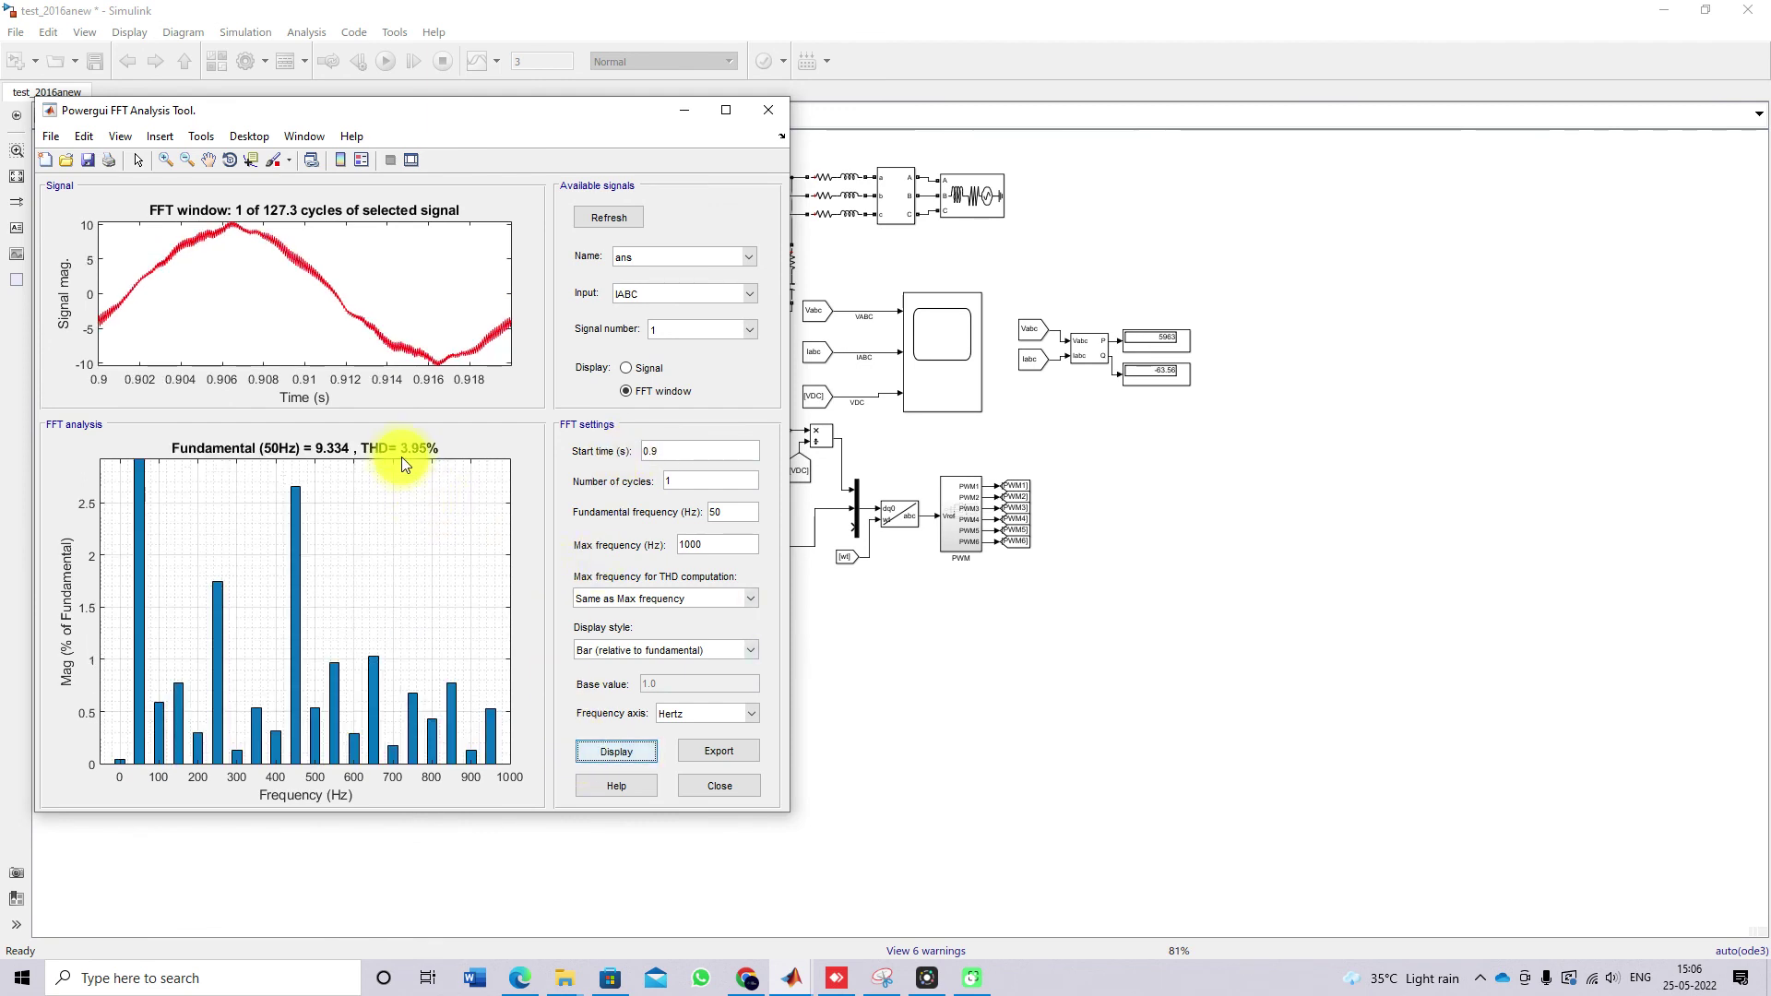
Set the FFT start time to 2.5 s and compute the grid current spectrum.
drag(683, 452, 612, 456)
text(2.5)
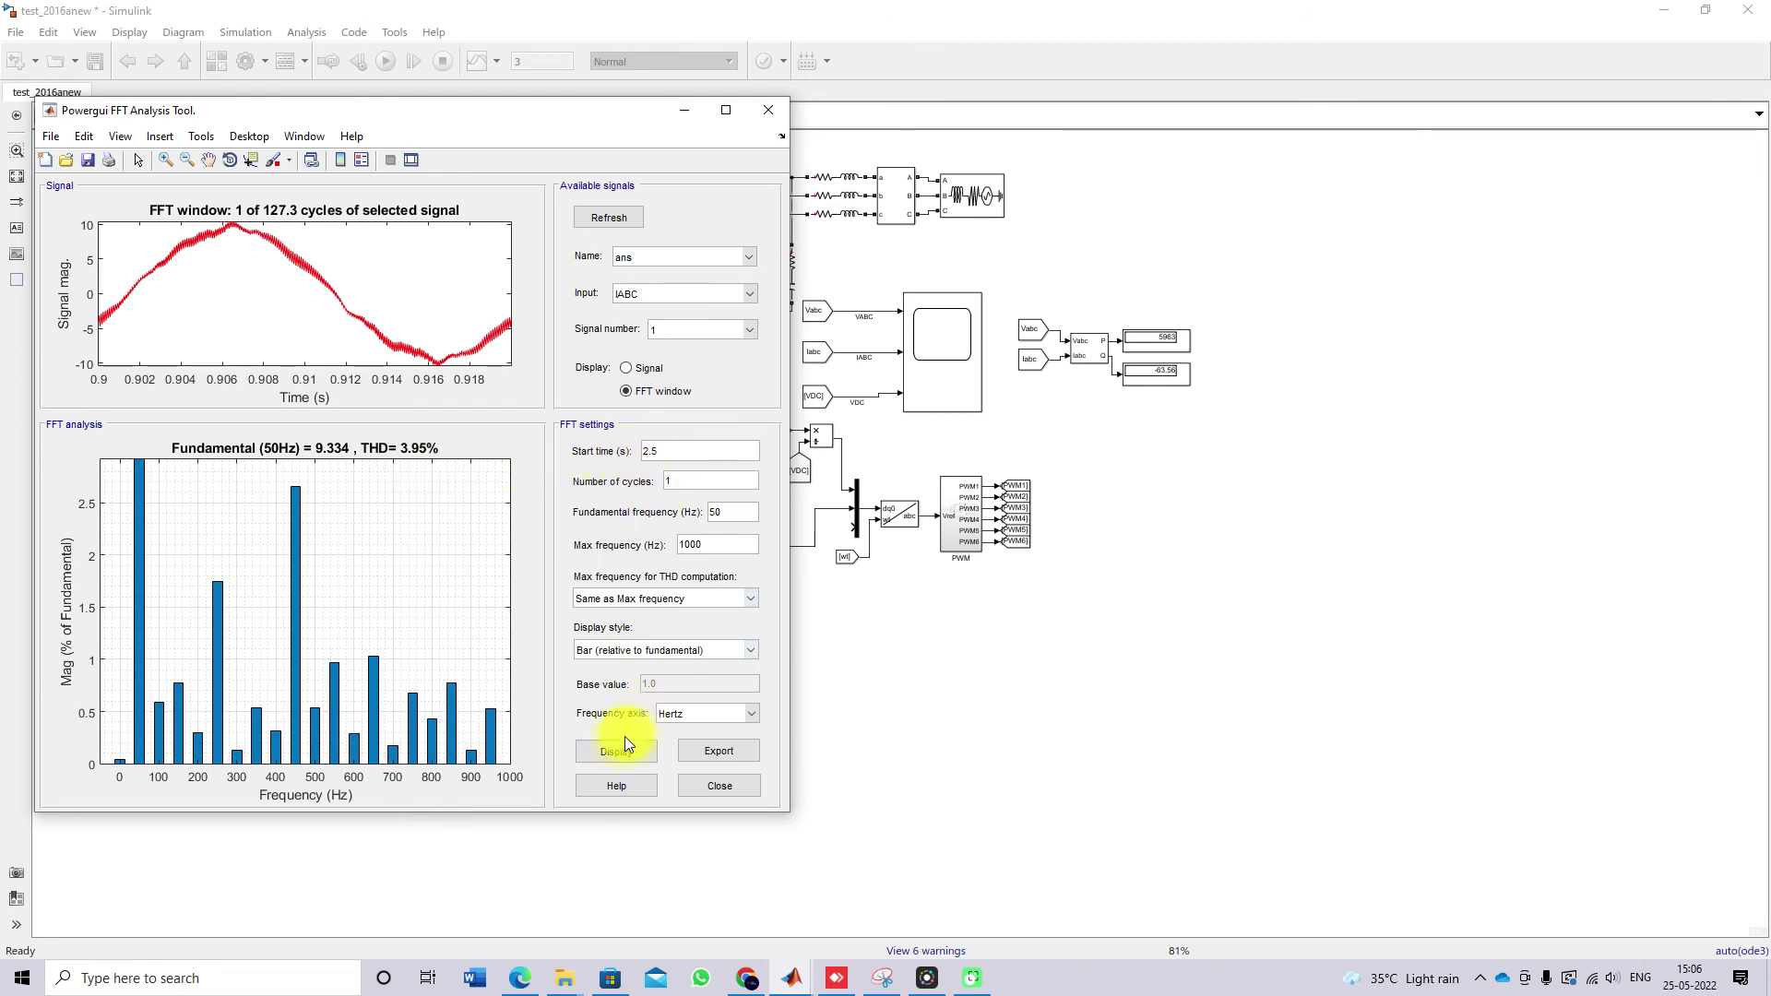
click(613, 758)
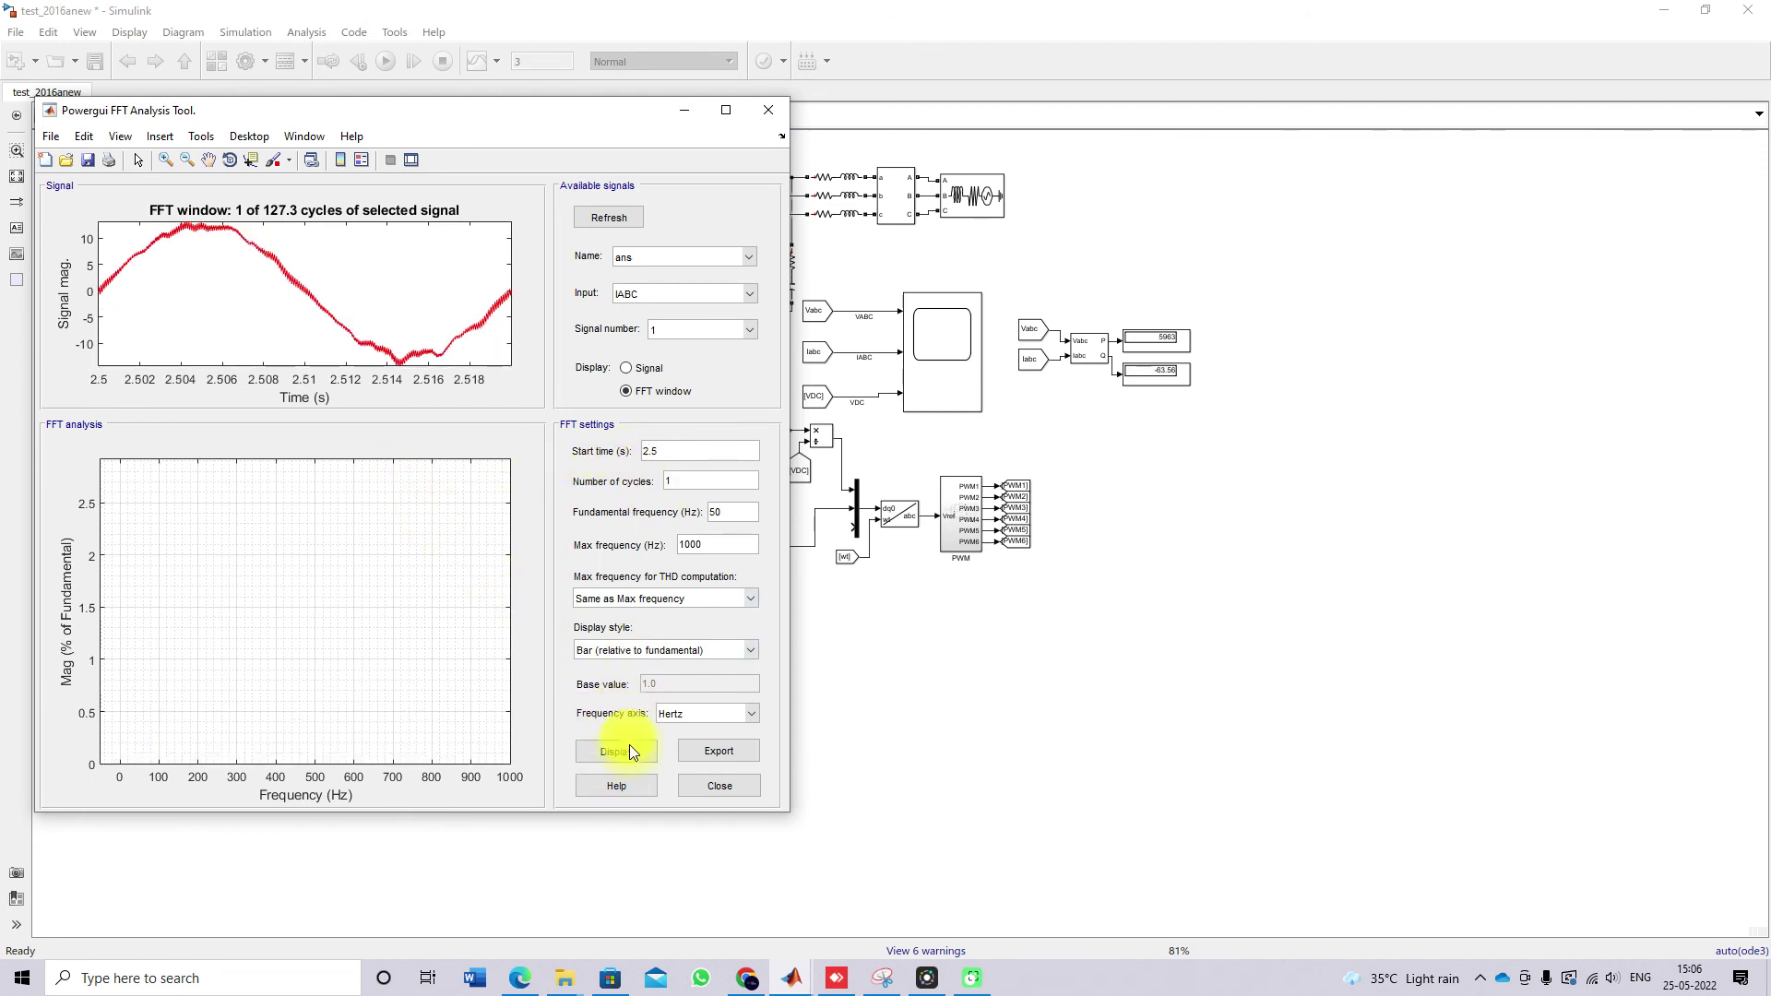